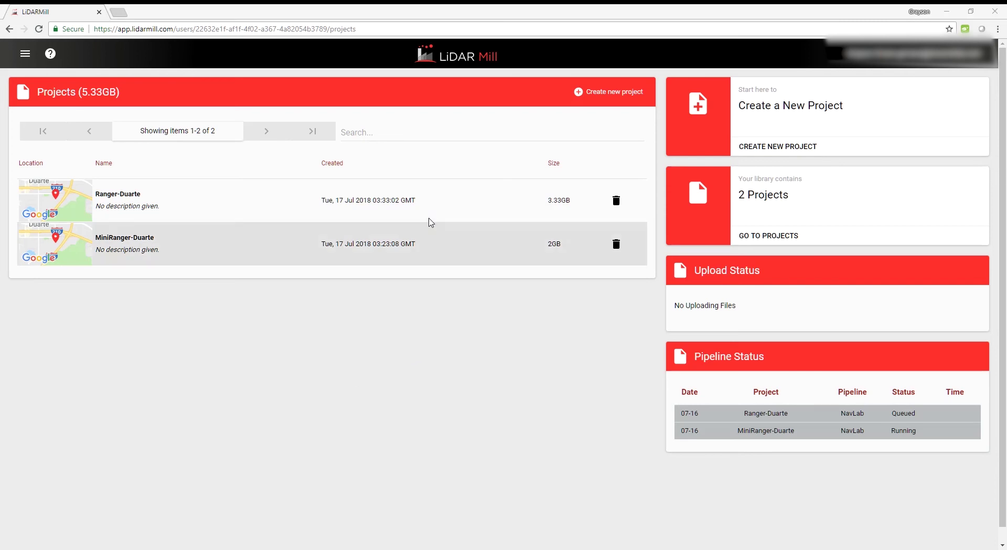
Create a new project named Ranger_Duarte2, leaving its description empty
{"action": "left_click", "coordinate": [776, 151]}
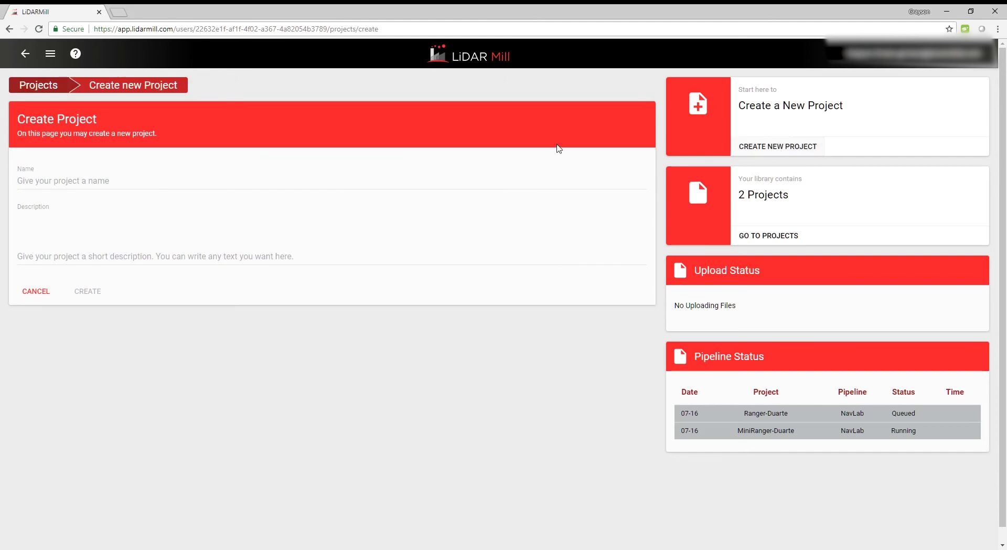
{"action": "left_click", "coordinate": [134, 184]}
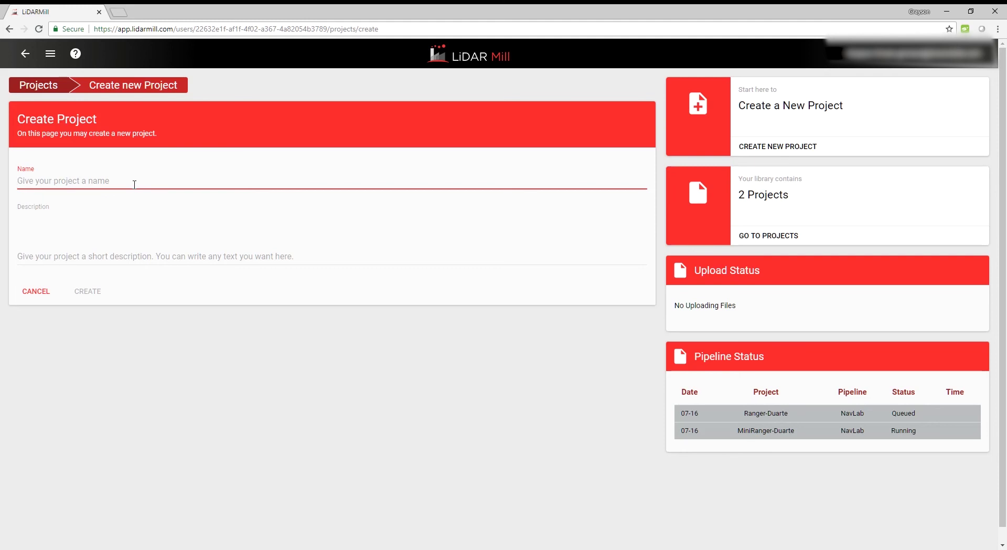
{"action": "type", "text": "R"}
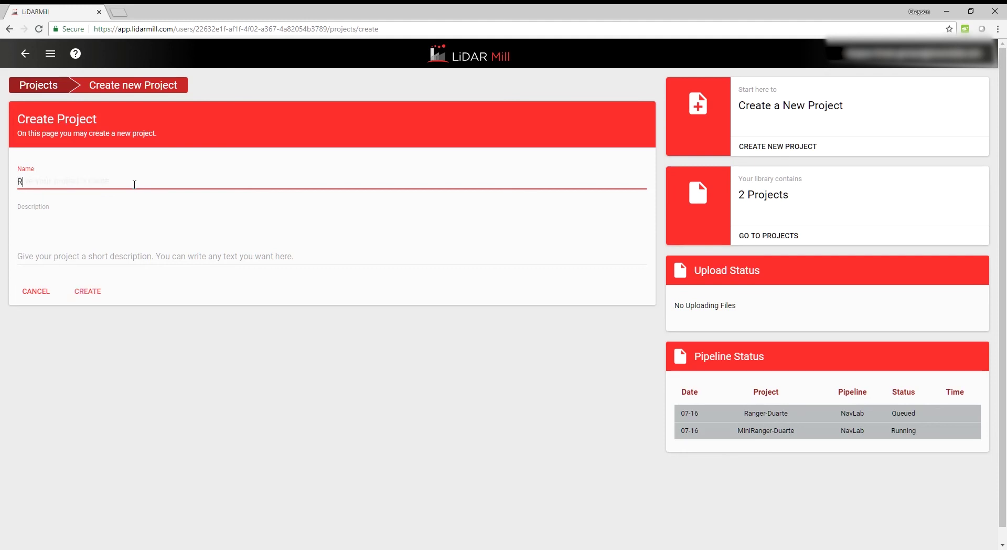
{"action": "type", "text": "anger_Duarte2"}
{"action": "left_click", "coordinate": [100, 234]}
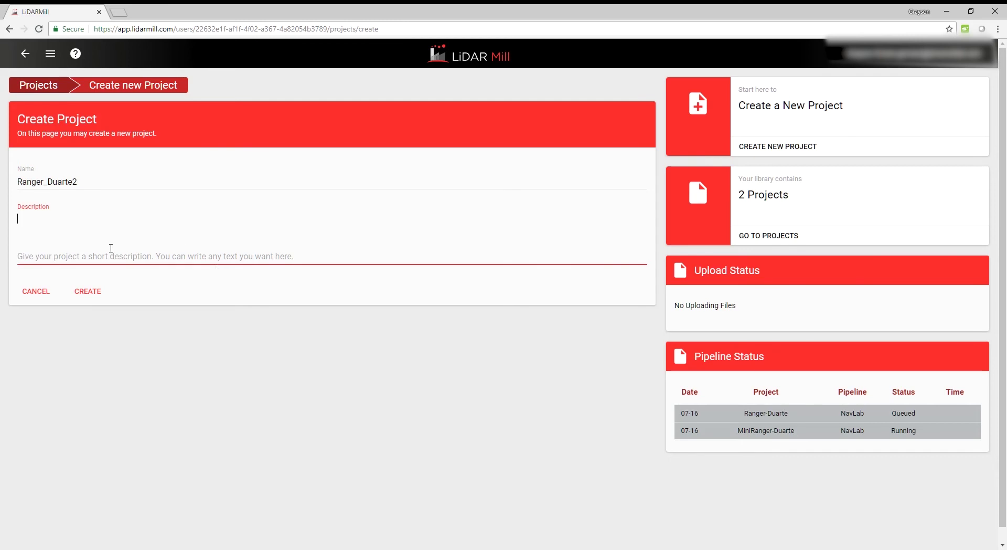
{"action": "left_click", "coordinate": [86, 291]}
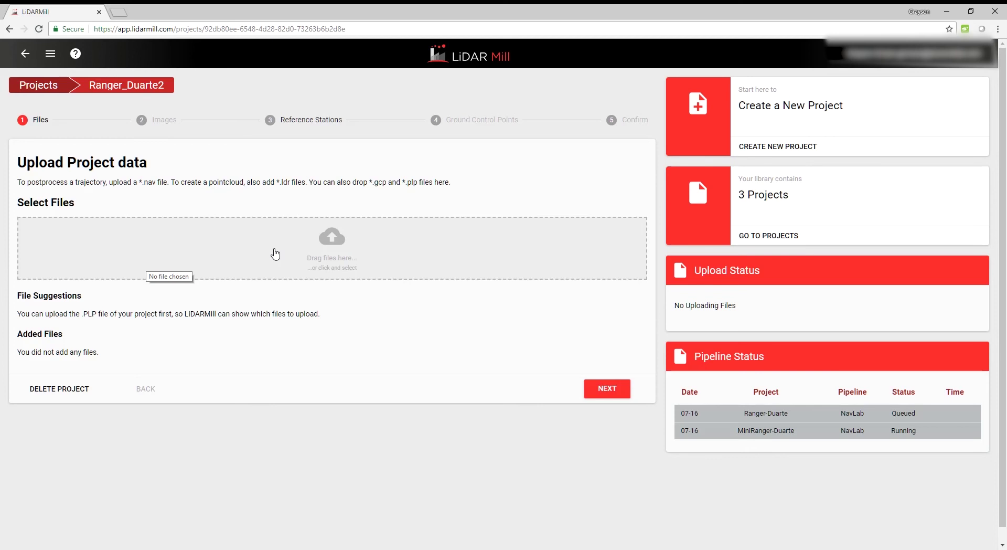
{"action": "left_click", "coordinate": [306, 248]}
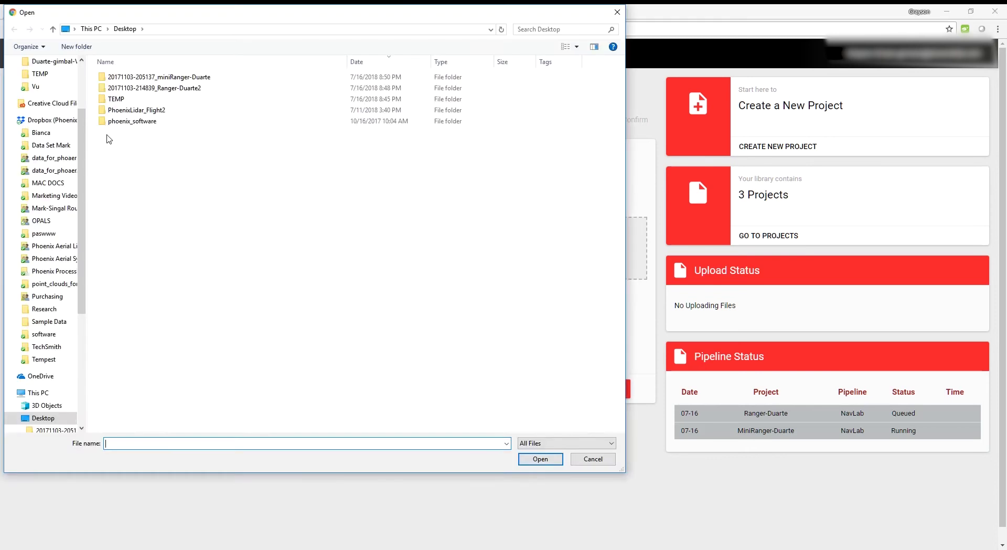
{"action": "scroll", "coordinate": [72, 136], "scroll_direction": "up", "scroll_amount": 3}
{"action": "scroll", "coordinate": [47, 94], "scroll_direction": "down", "scroll_amount": 2}
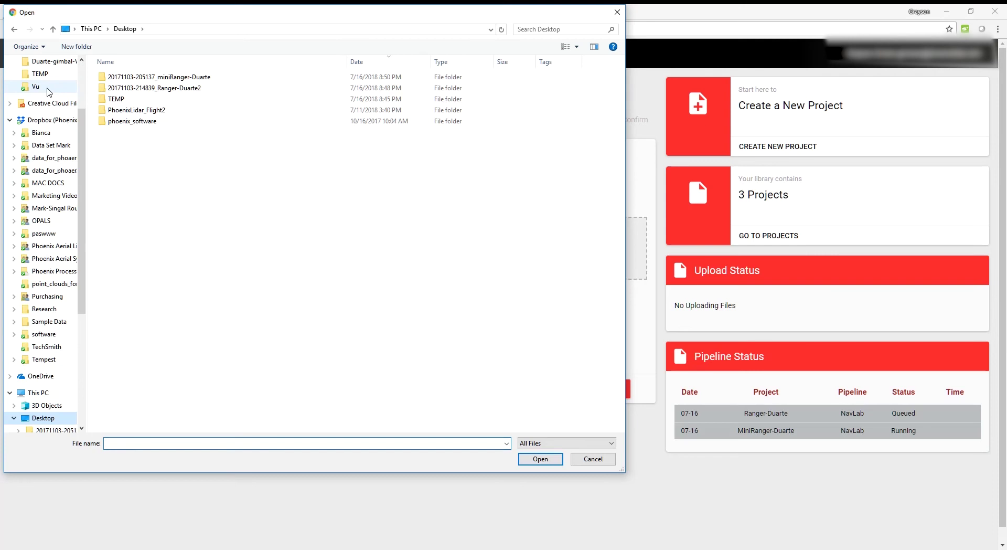
{"action": "left_click", "coordinate": [10, 120]}
{"action": "scroll", "coordinate": [48, 131], "scroll_direction": "up", "scroll_amount": 2}
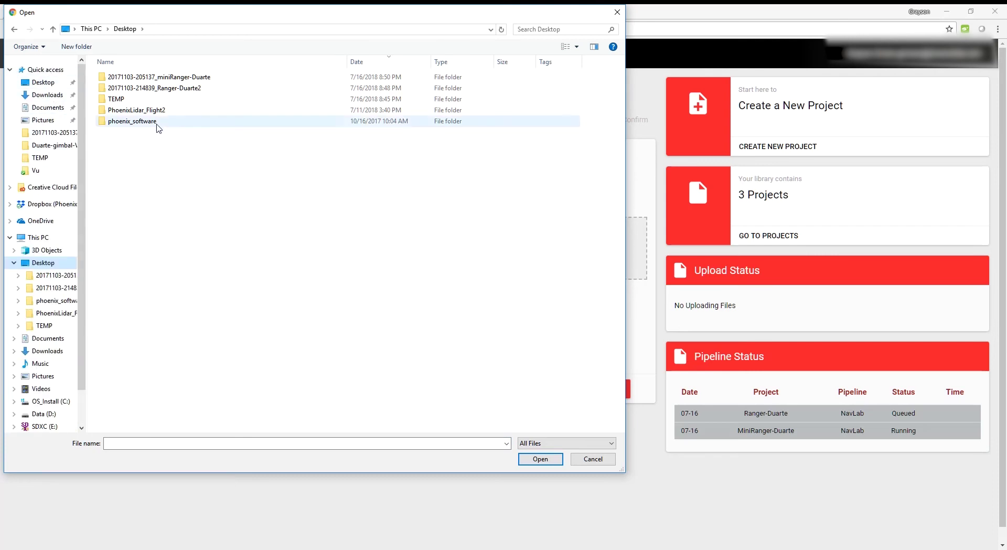
{"action": "double_click", "coordinate": [149, 89]}
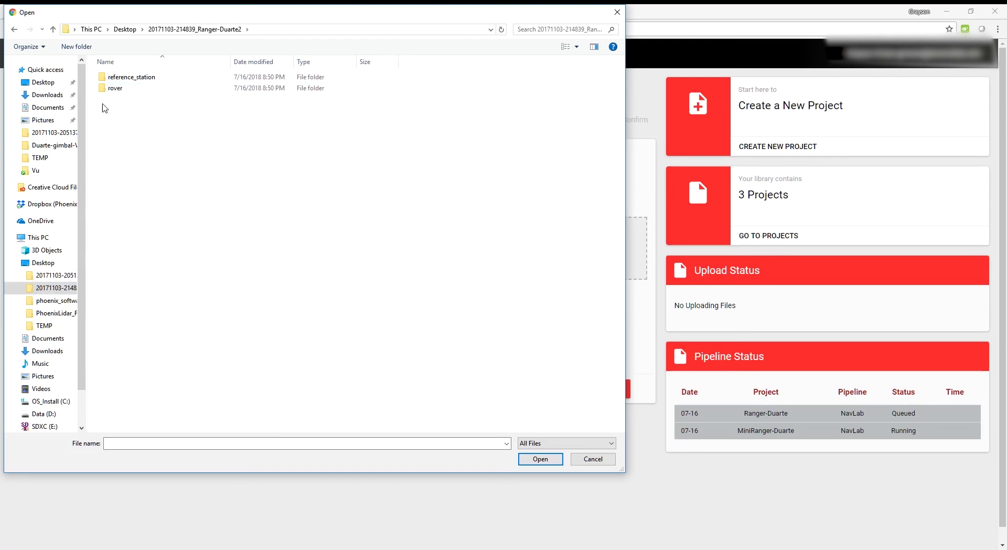
{"action": "left_click", "coordinate": [128, 29]}
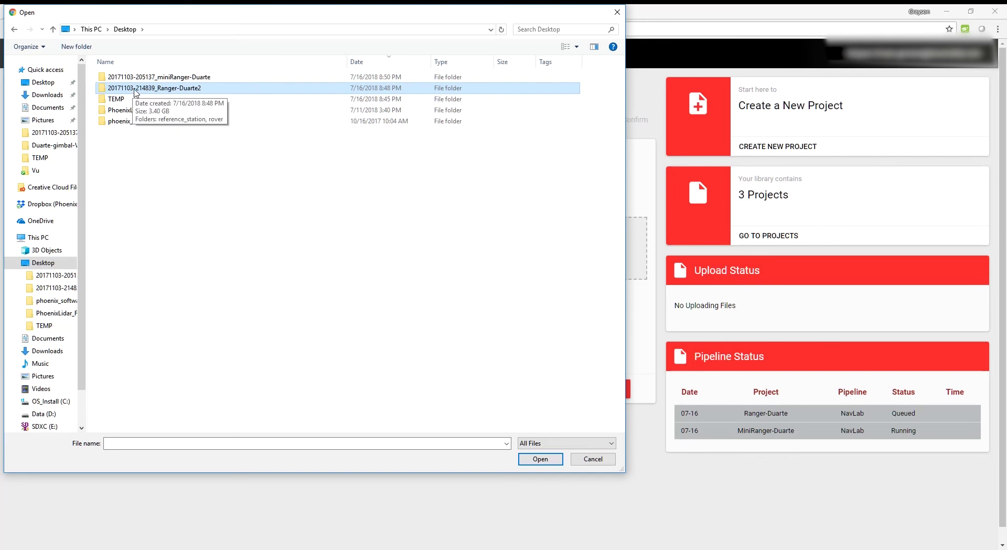
{"action": "double_click", "coordinate": [135, 89]}
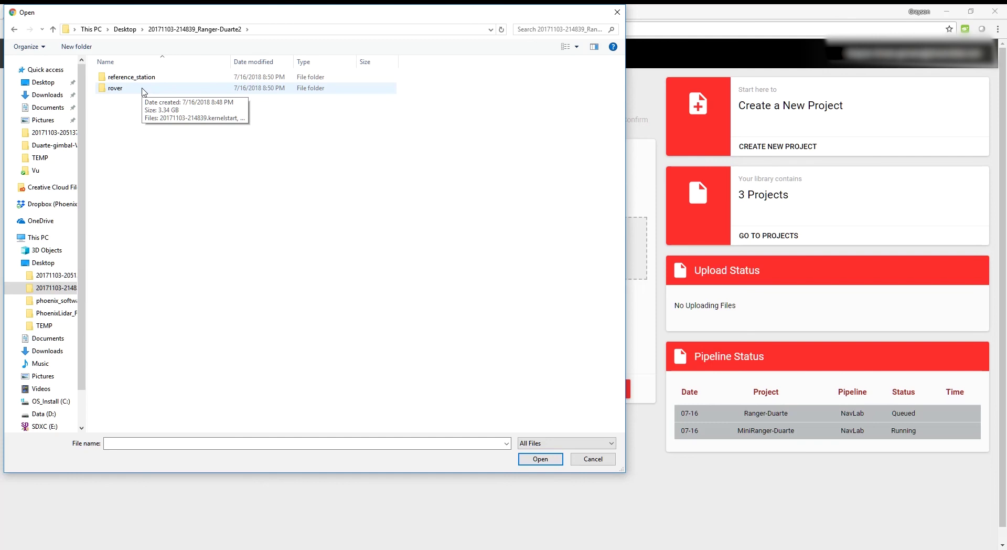
{"action": "double_click", "coordinate": [144, 90]}
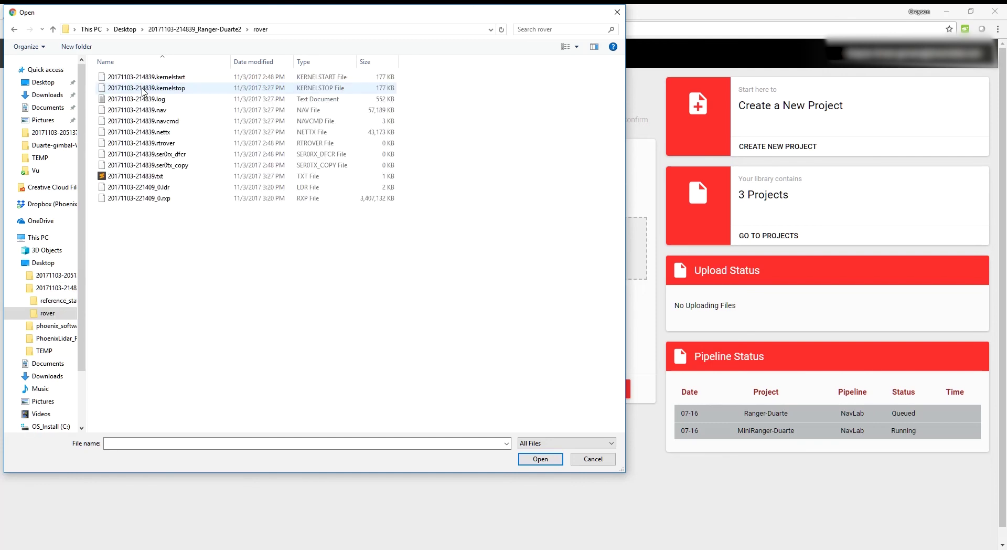
{"action": "left_click", "coordinate": [181, 111]}
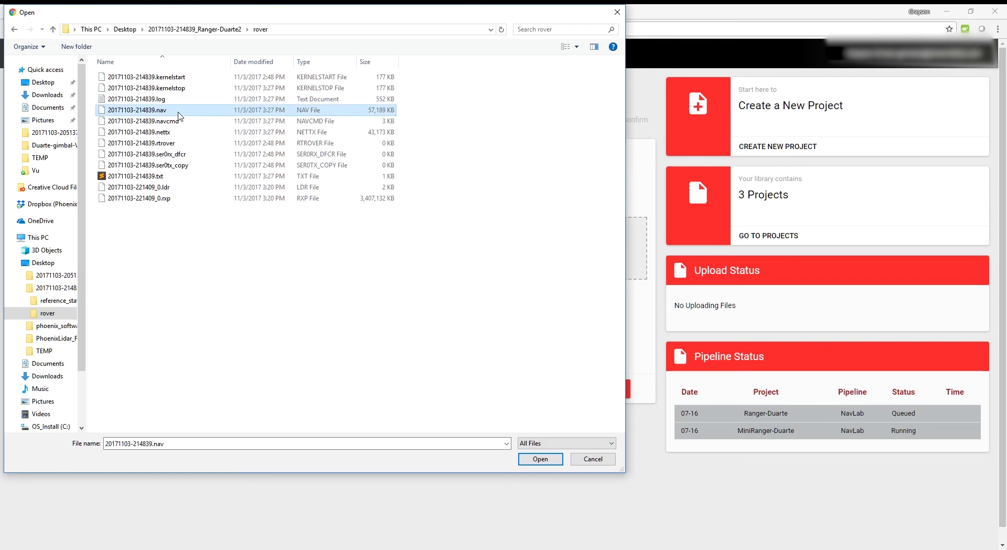
{"action": "left_click", "coordinate": [179, 188], "text": "ctrl"}
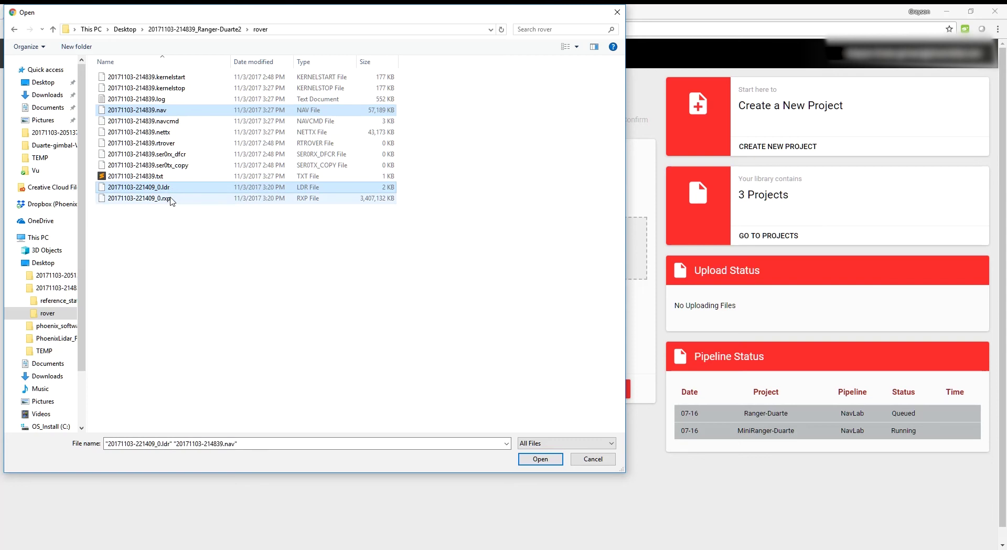
{"action": "left_click", "coordinate": [169, 199], "text": "ctrl"}
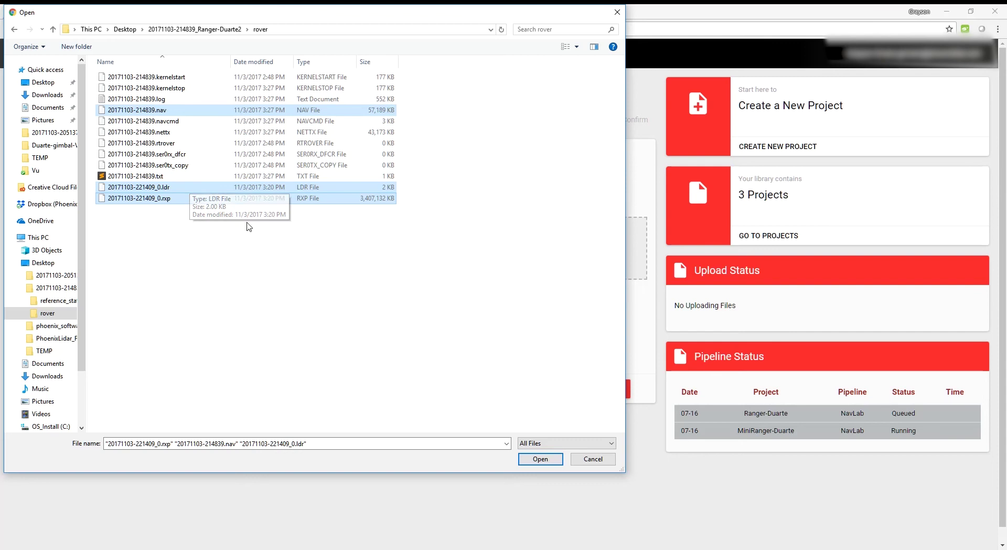
{"action": "left_click", "coordinate": [541, 458]}
{"action": "scroll", "coordinate": [413, 361], "scroll_direction": "down", "scroll_amount": 1}
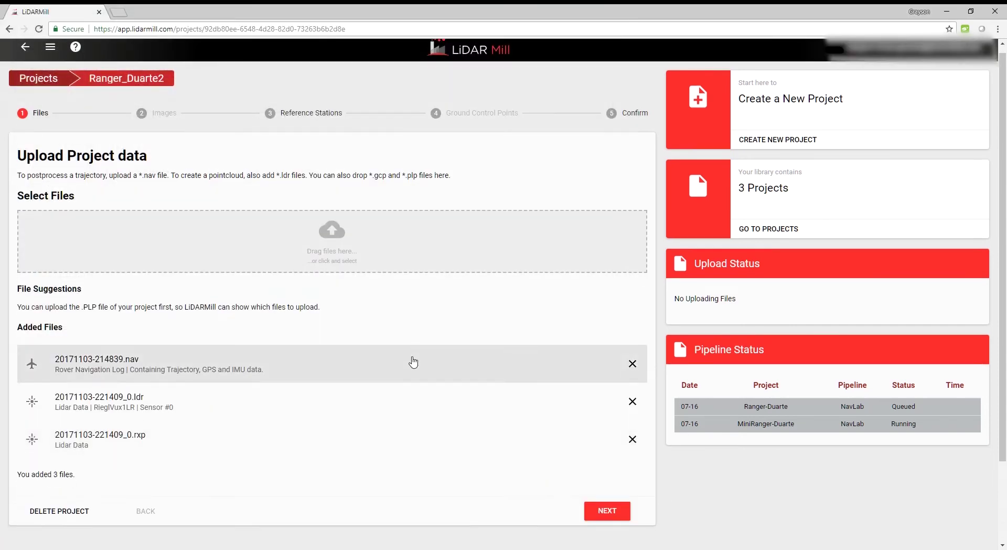
{"action": "scroll", "coordinate": [414, 360], "scroll_direction": "down", "scroll_amount": 2}
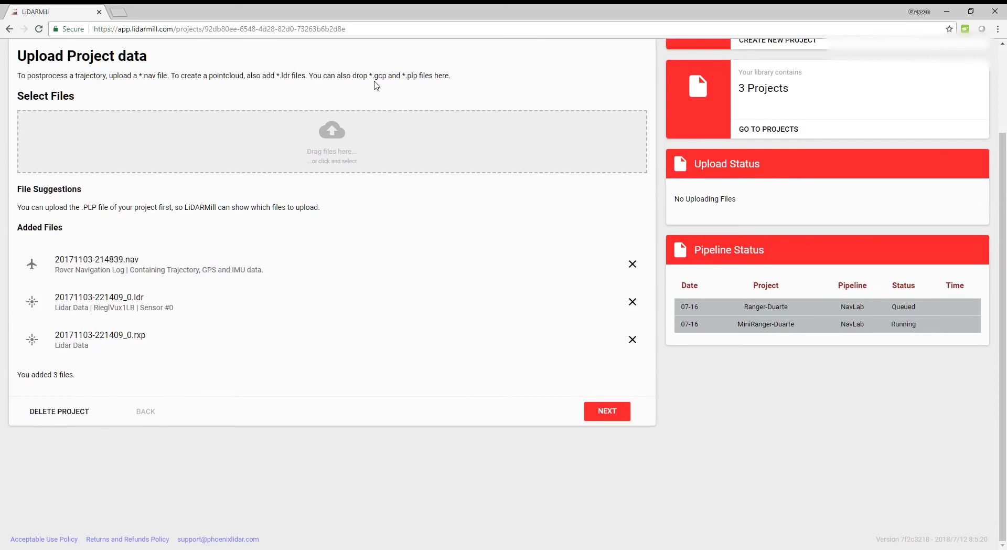
{"action": "left_click", "coordinate": [316, 143]}
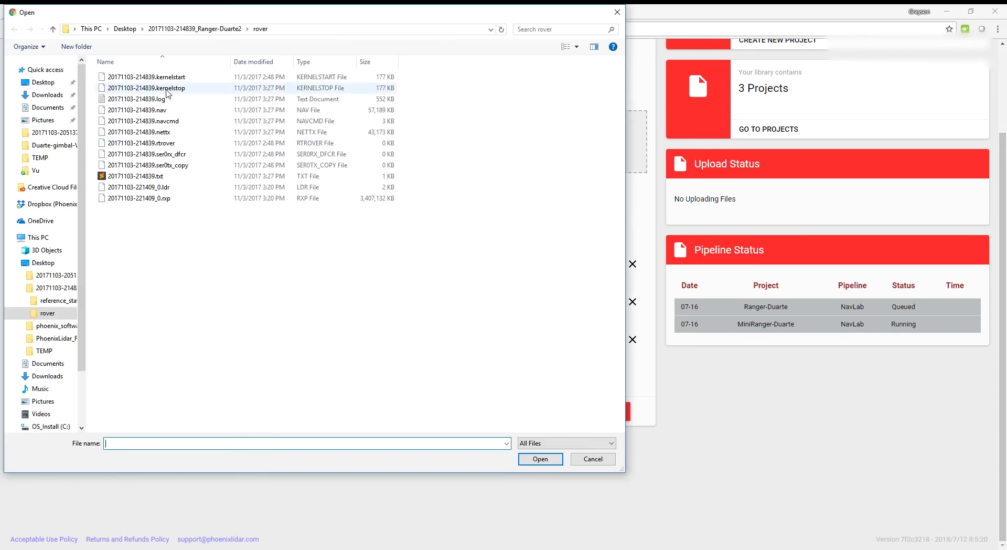
{"action": "left_click", "coordinate": [185, 29]}
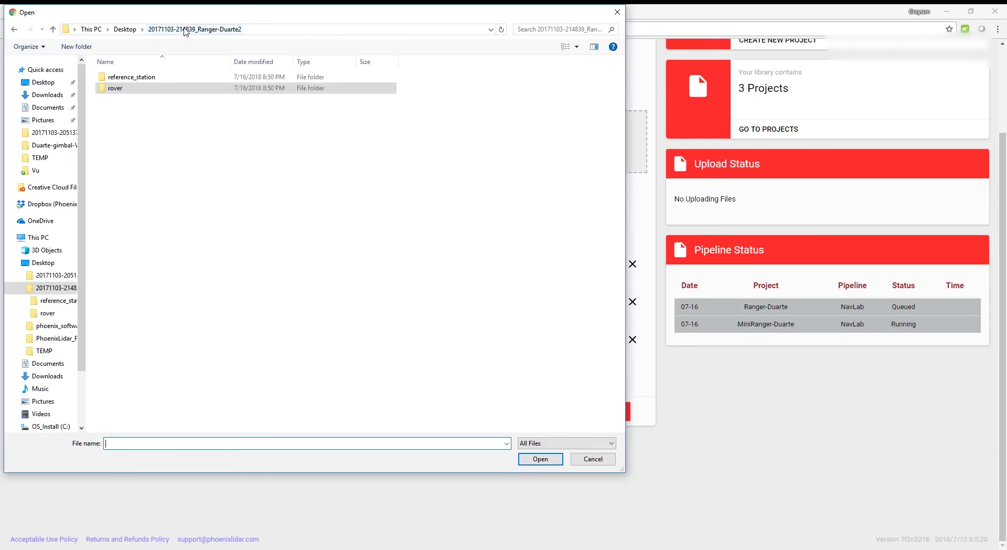
{"action": "left_click", "coordinate": [131, 31]}
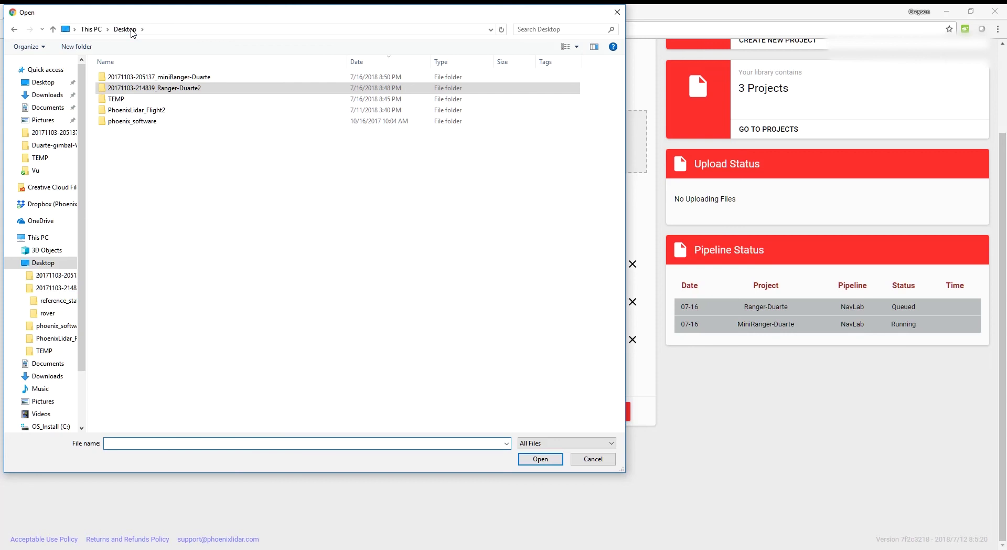
{"action": "double_click", "coordinate": [139, 81]}
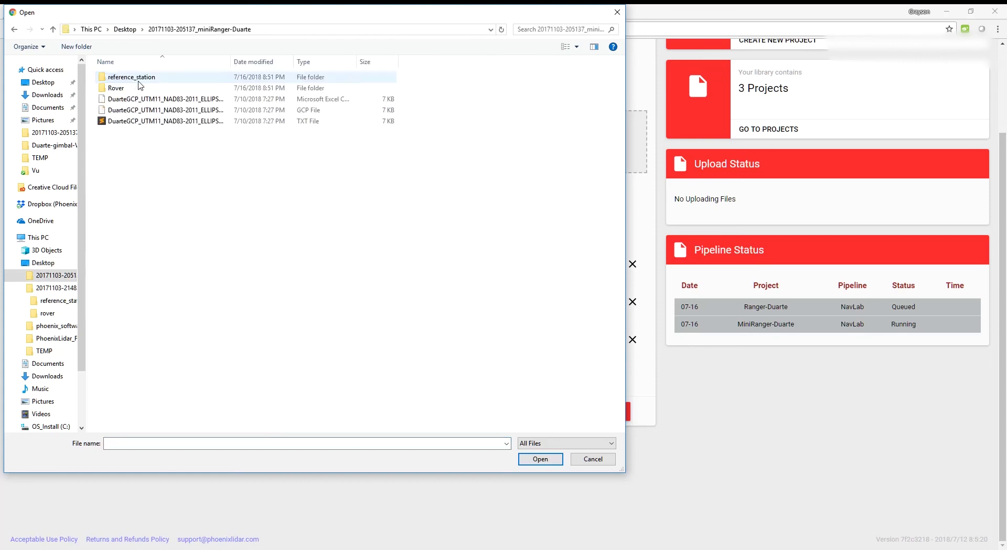
{"action": "left_click_drag", "start_coordinate": [231, 61], "coordinate": [369, 61]}
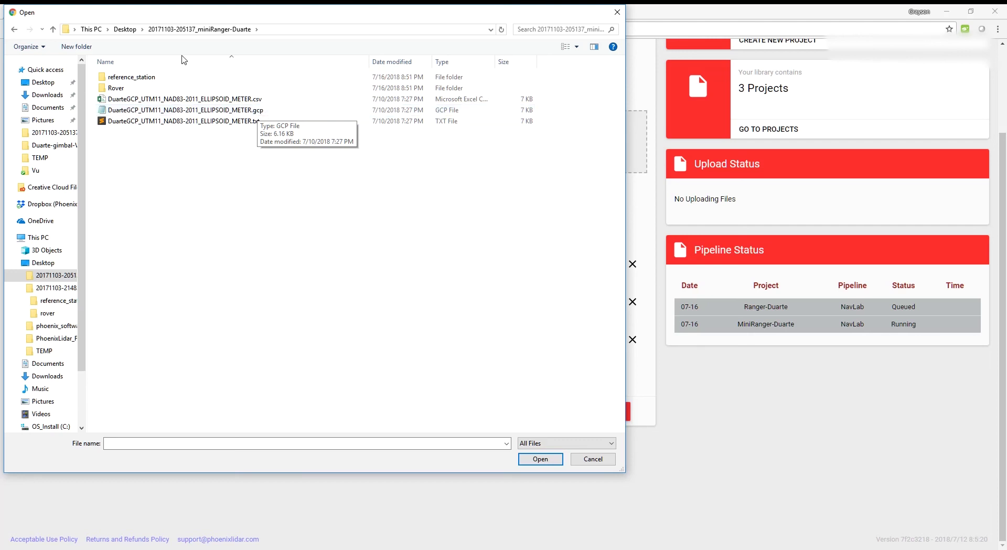
{"action": "left_click_drag", "start_coordinate": [207, 12], "coordinate": [562, 130]}
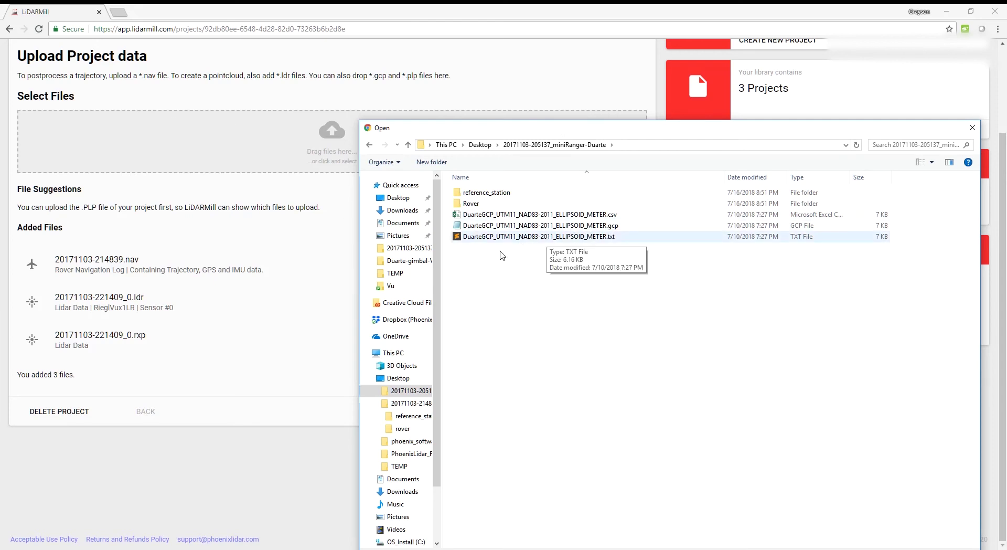
{"action": "left_click", "coordinate": [99, 549]}
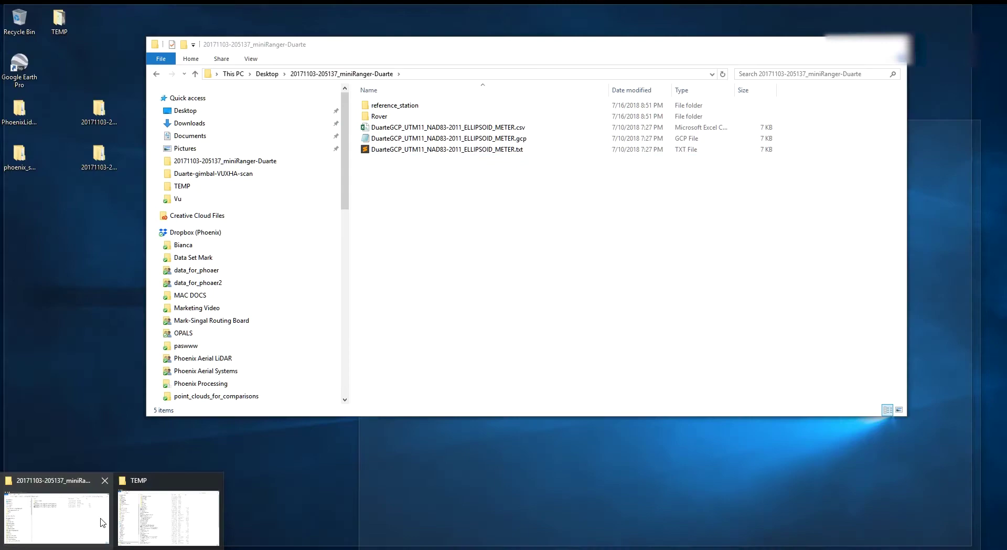
{"action": "left_click", "coordinate": [102, 522]}
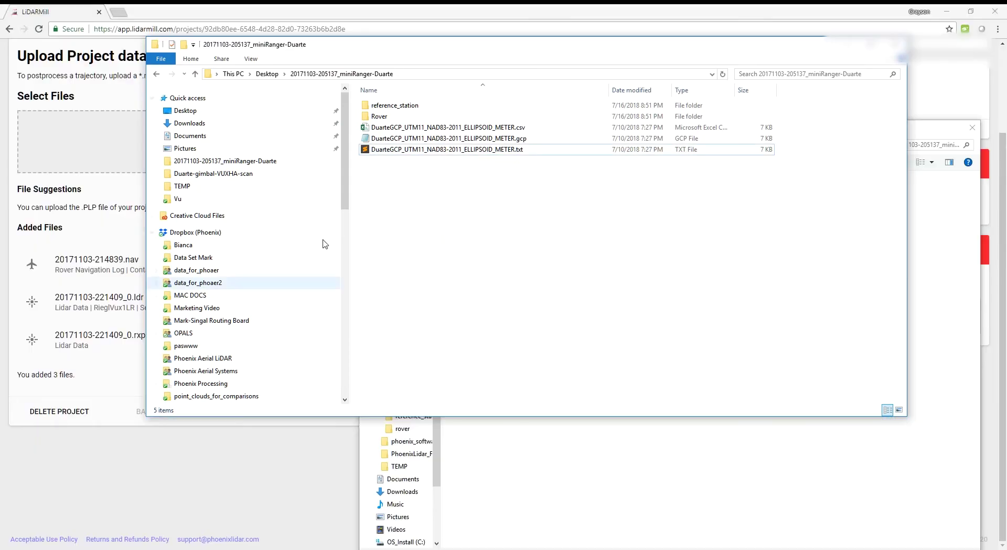
{"action": "double_click", "coordinate": [429, 150]}
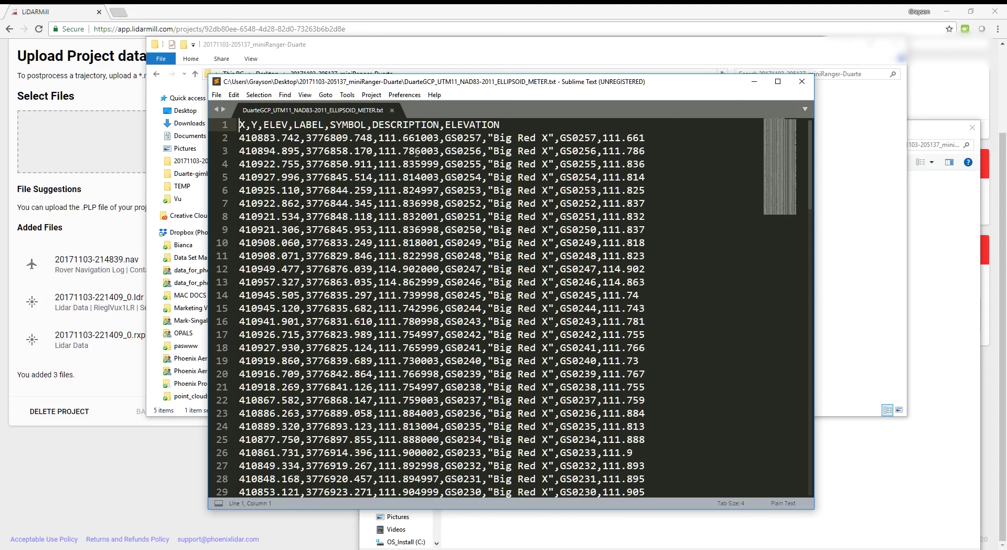
{"action": "left_click", "coordinate": [801, 86]}
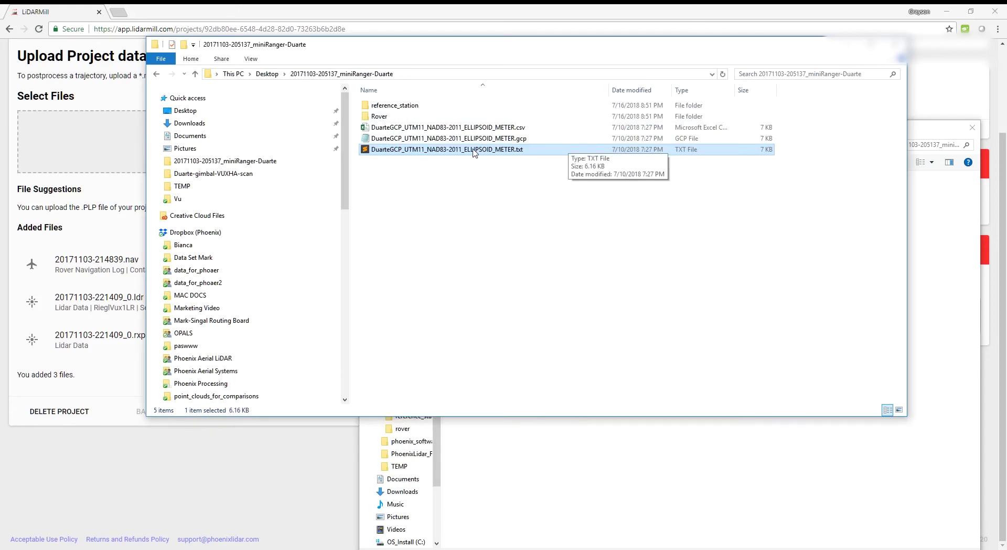
Add DuarteGCP_UTM11_NAD83-2011_ELLIPSOID_METER.gcp from File Explorer to the project's upload area and dismiss the leftover file picker
{"action": "left_click", "coordinate": [477, 138]}
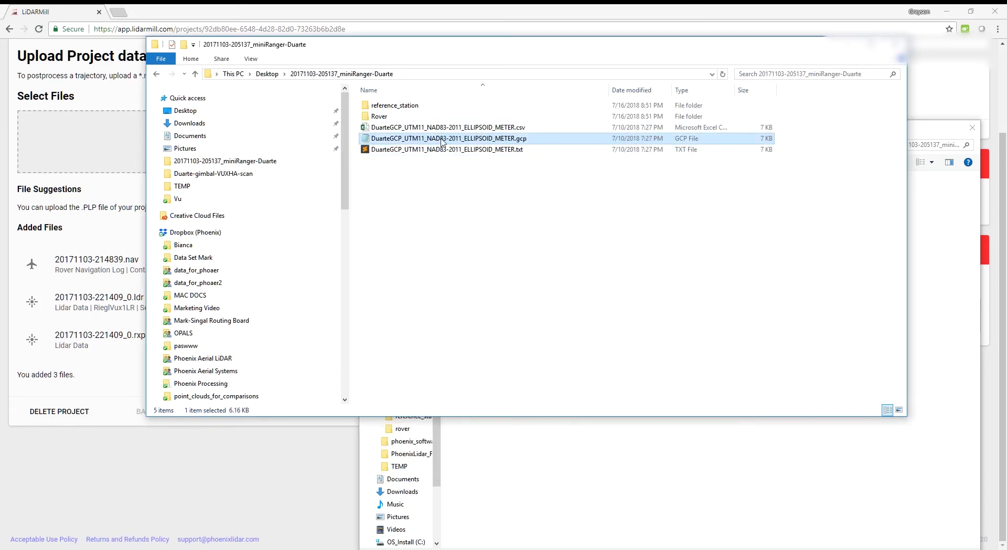
{"action": "left_click_drag", "start_coordinate": [396, 44], "coordinate": [614, 77]}
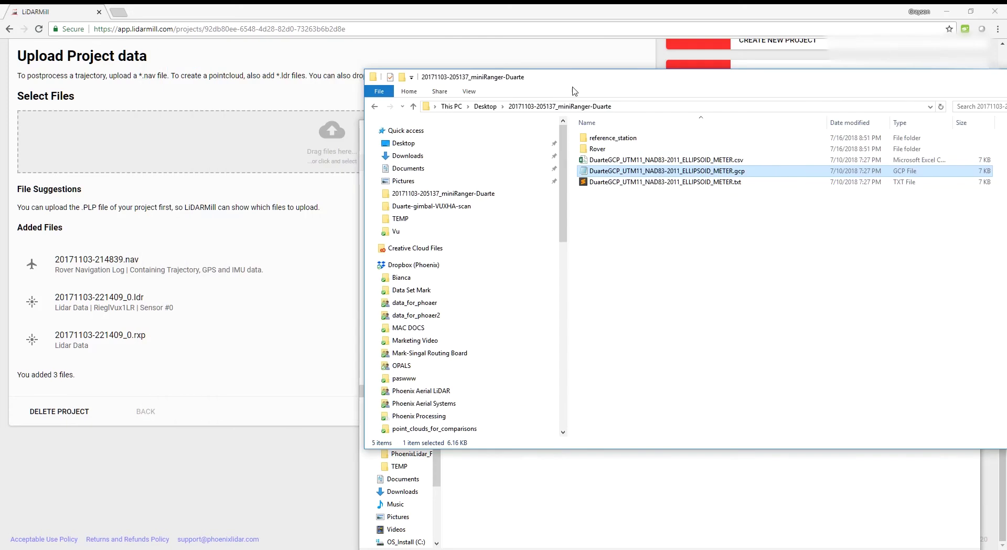
{"action": "left_click_drag", "start_coordinate": [601, 170], "coordinate": [195, 152]}
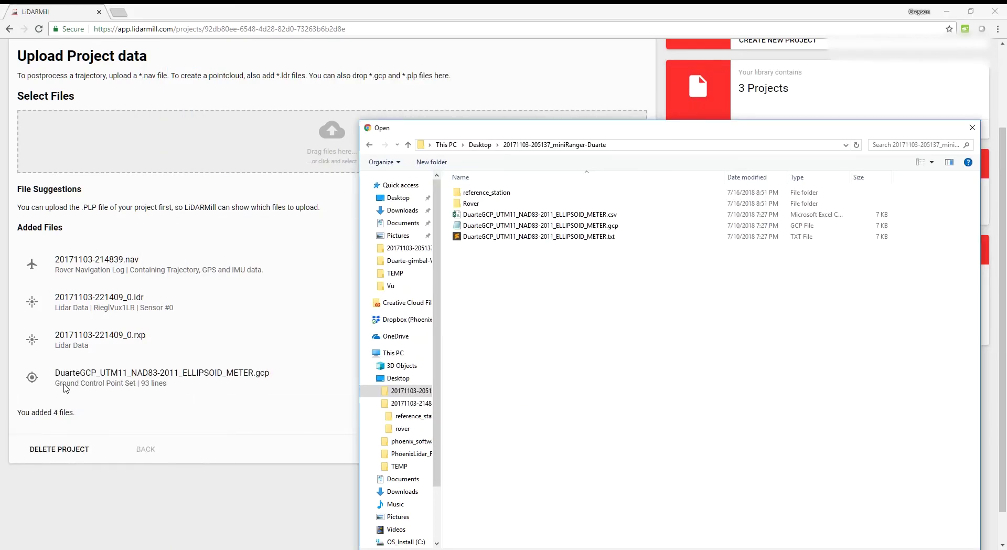
{"action": "left_click", "coordinate": [972, 128]}
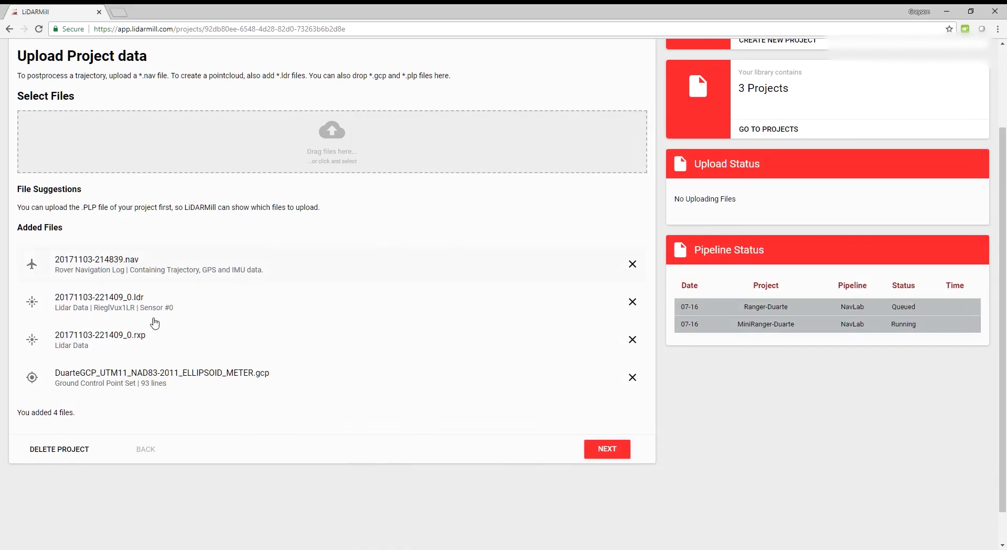
Proceed to the Reference Stations stage and set the number of reference stations to 1
{"action": "left_click", "coordinate": [601, 448]}
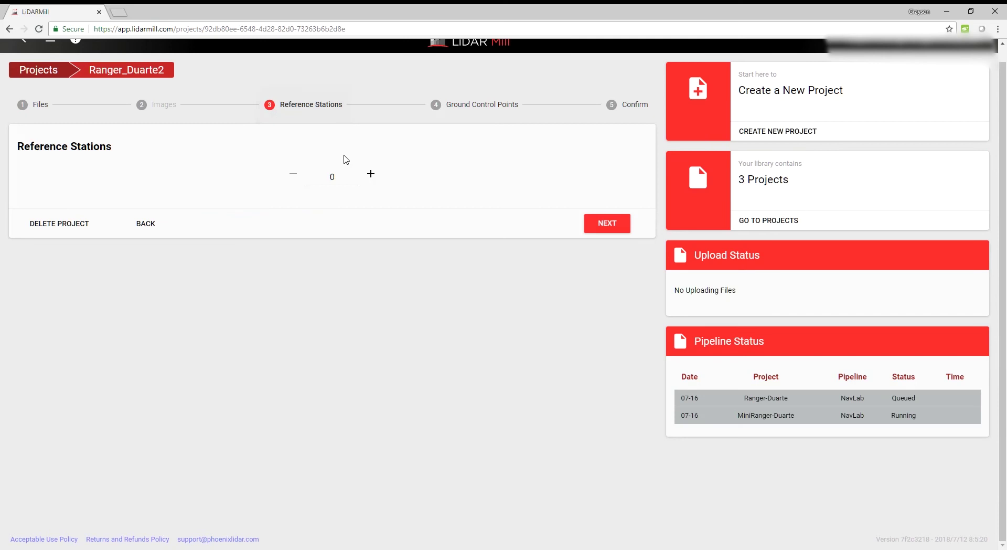
{"action": "left_click", "coordinate": [371, 174]}
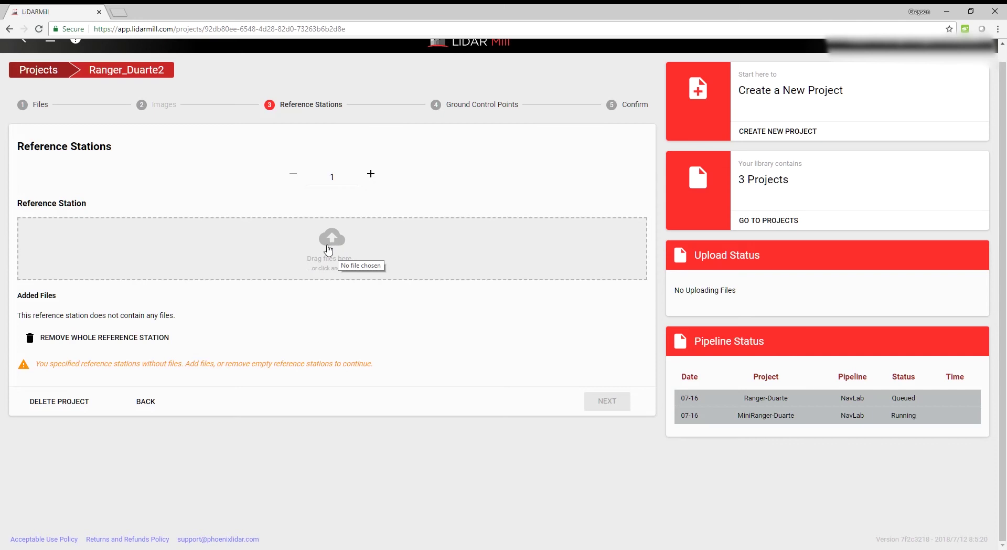
Add 951048307A0.HCN from the Ranger-Duarte2 reference_station folder to the reference station and proceed to the Ground Control Points stage
{"action": "left_click", "coordinate": [329, 249]}
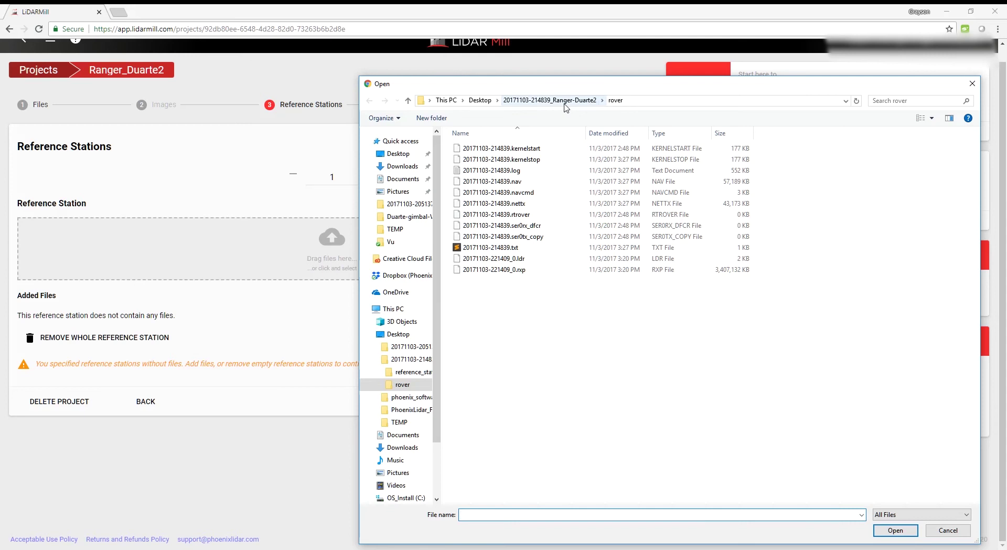
{"action": "left_click", "coordinate": [564, 102]}
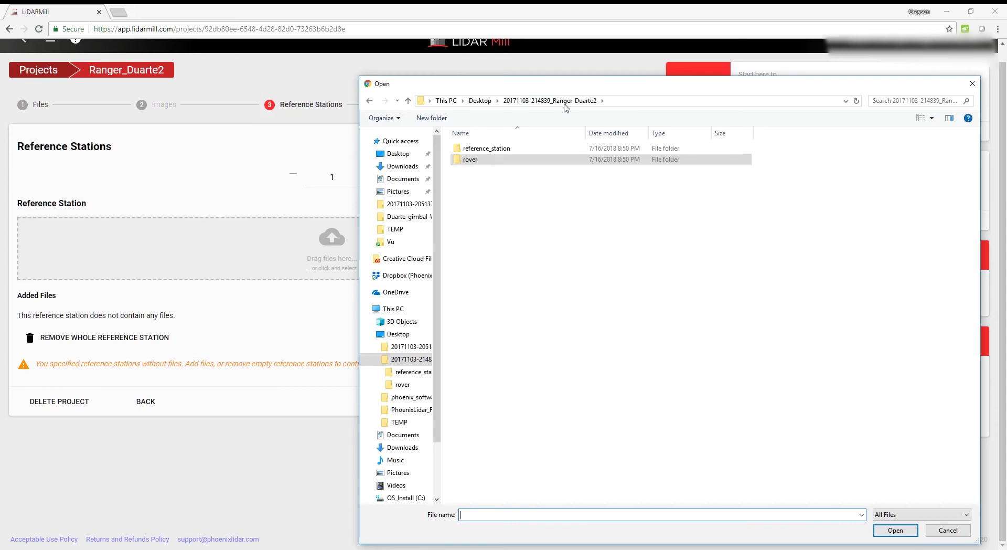
{"action": "left_click", "coordinate": [477, 151]}
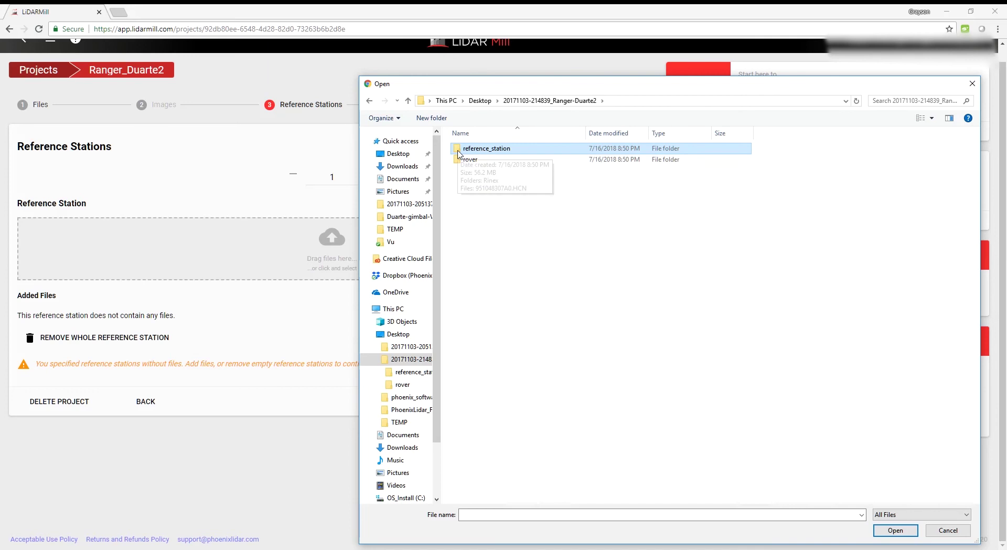
{"action": "double_click", "coordinate": [483, 151]}
{"action": "left_click", "coordinate": [483, 162]}
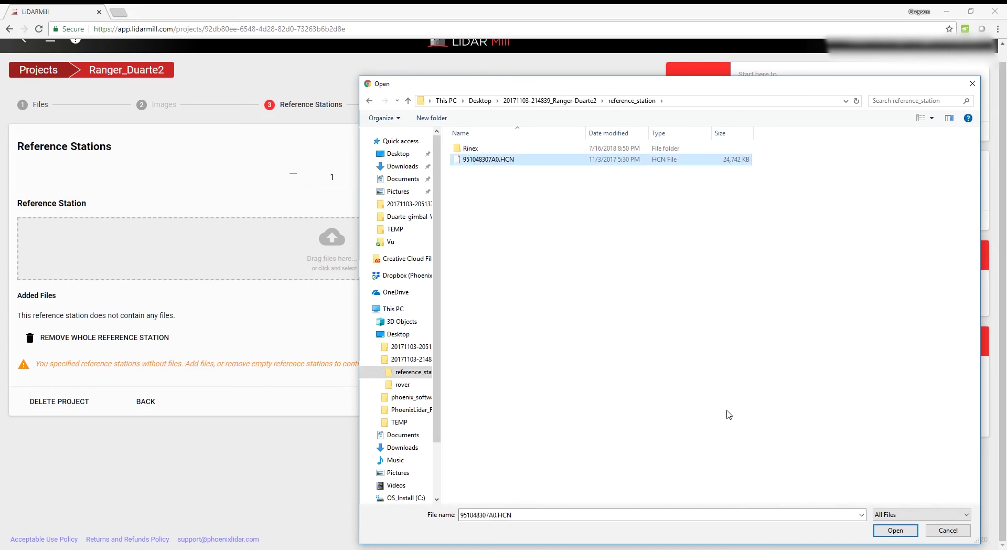
{"action": "double_click", "coordinate": [490, 149]}
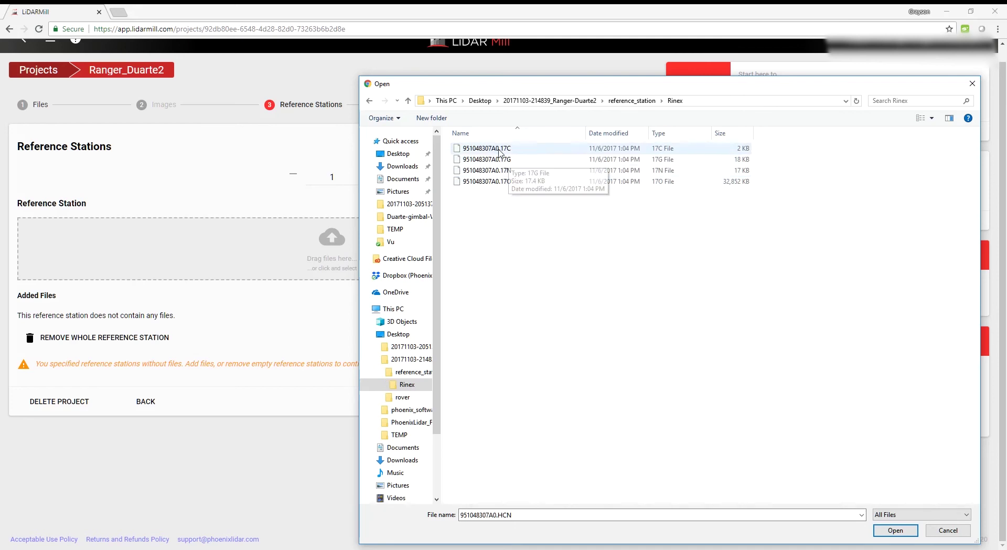
{"action": "left_click", "coordinate": [639, 99]}
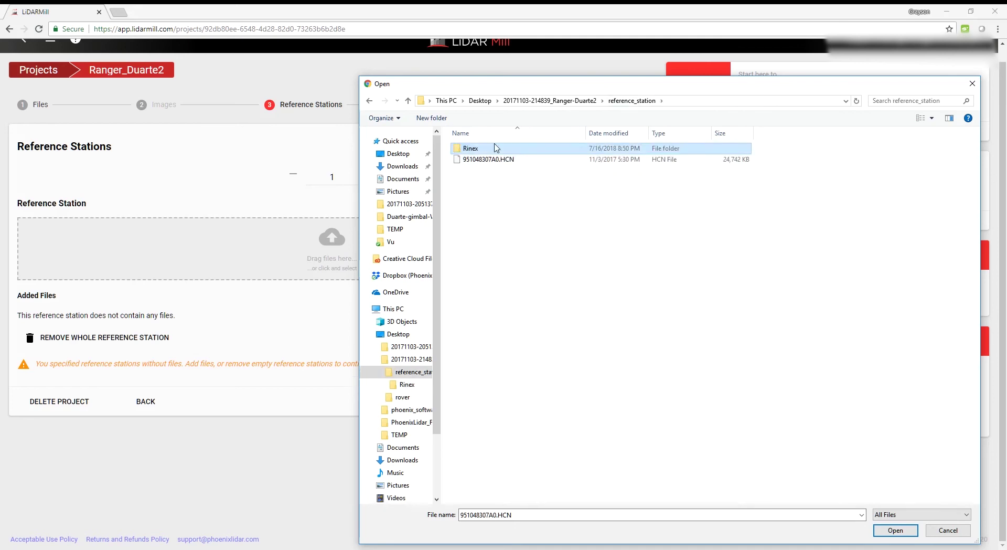
{"action": "left_click", "coordinate": [478, 160]}
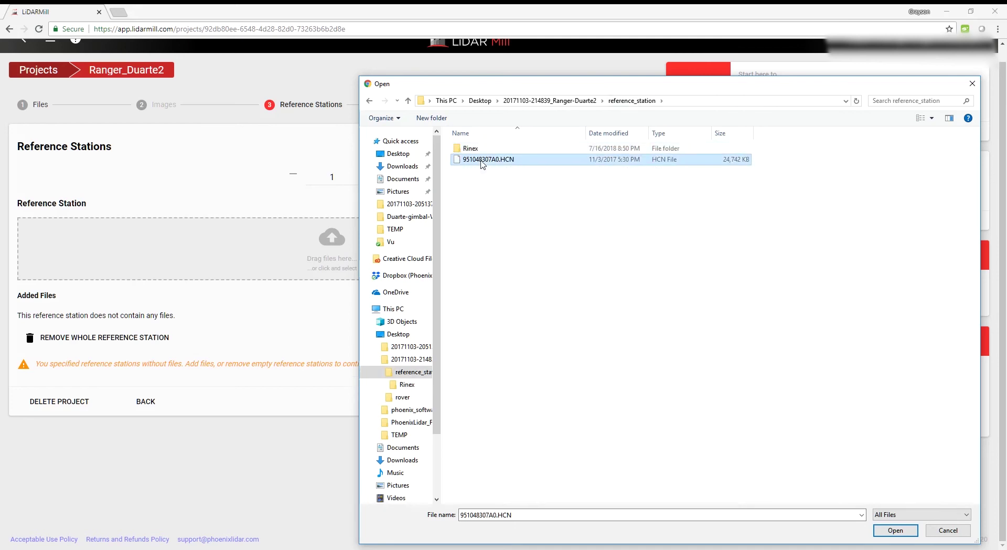
{"action": "left_click", "coordinate": [895, 531]}
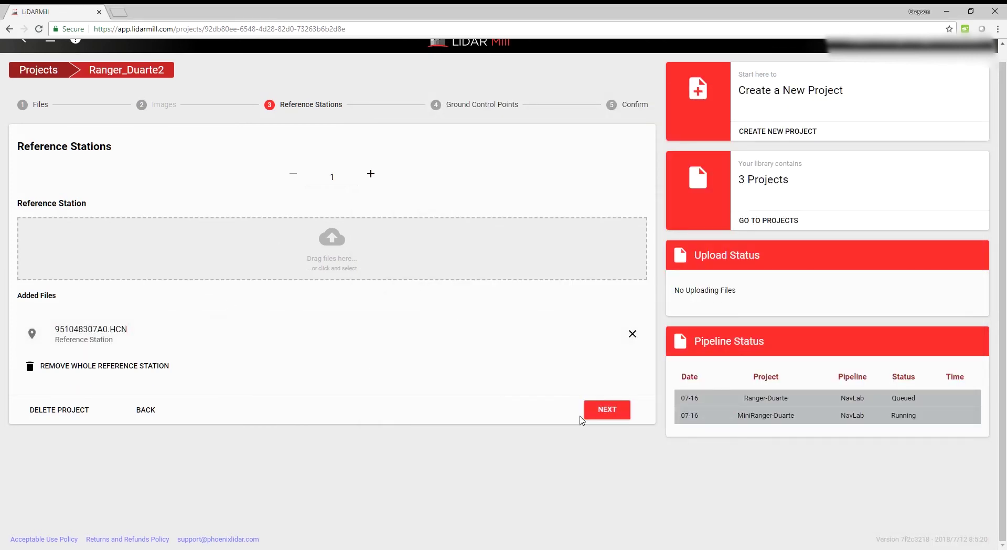
{"action": "left_click", "coordinate": [607, 409]}
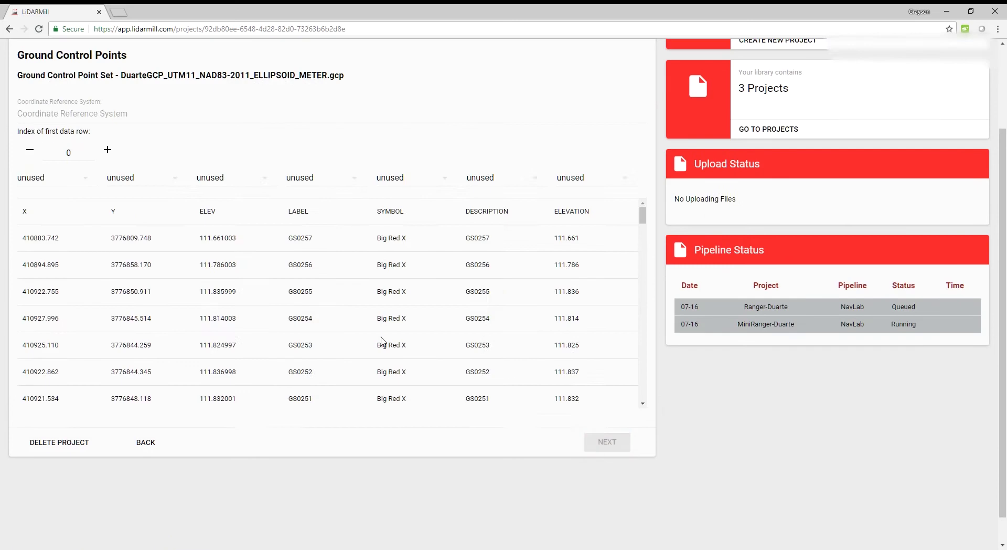
Set the ground control point set's coordinate reference system to NAD83 / UTM zone 11N
{"action": "scroll", "coordinate": [278, 320], "scroll_direction": "up", "scroll_amount": 2}
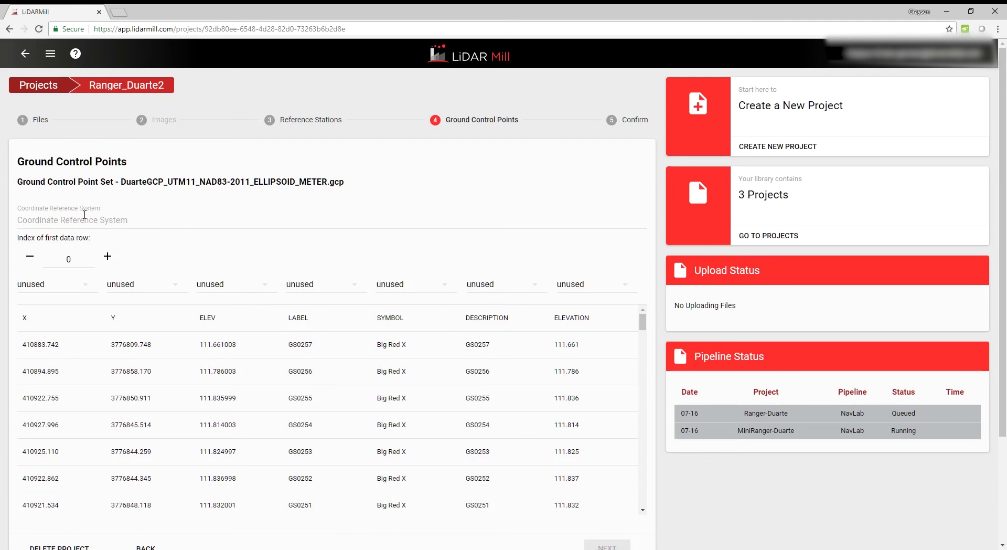
{"action": "left_click", "coordinate": [84, 214]}
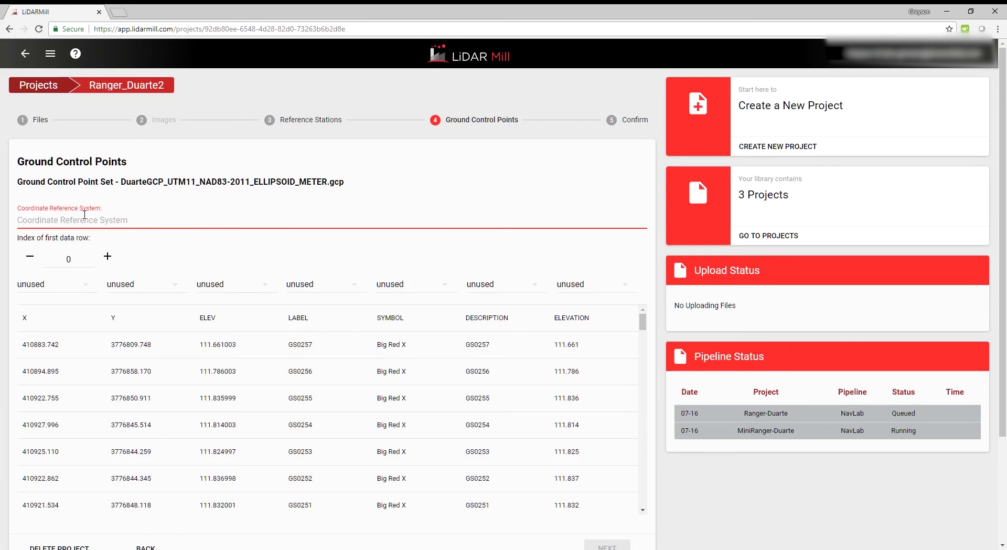
{"action": "left_click_drag", "start_coordinate": [166, 180], "coordinate": [224, 182]}
{"action": "left_click", "coordinate": [116, 212]}
{"action": "type", "text": "nad"}
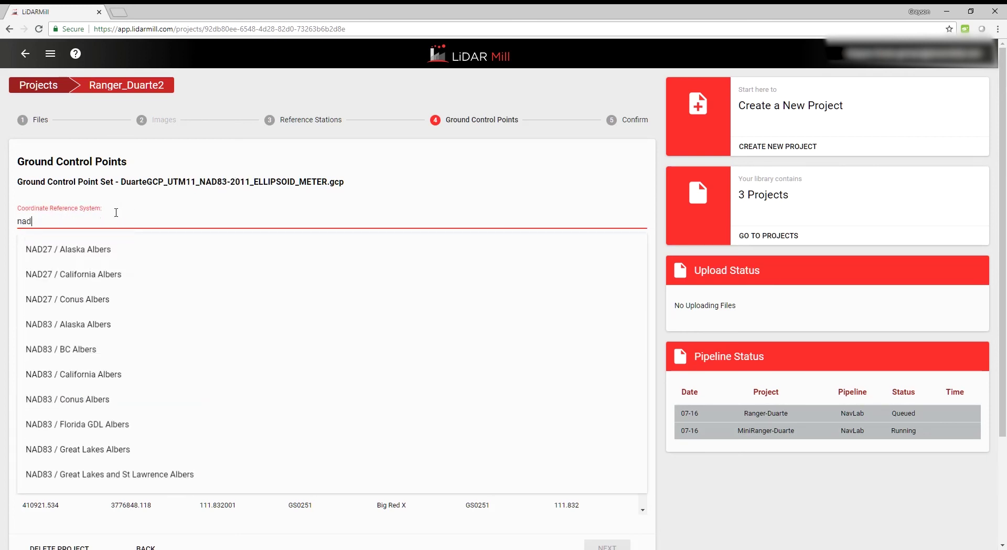
{"action": "type", "text": "83"}
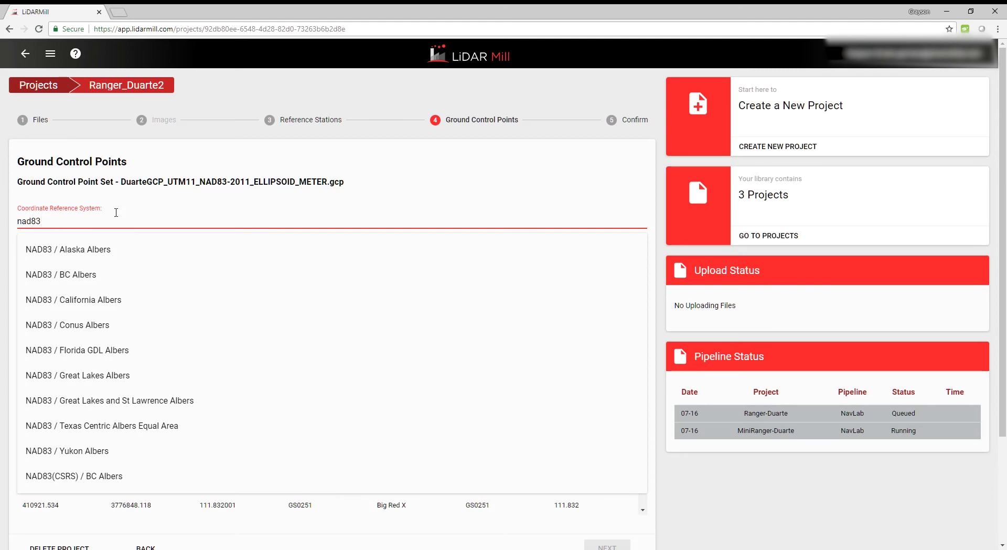
{"action": "type", "text": "/ "}
{"action": "type", "text": " utm"}
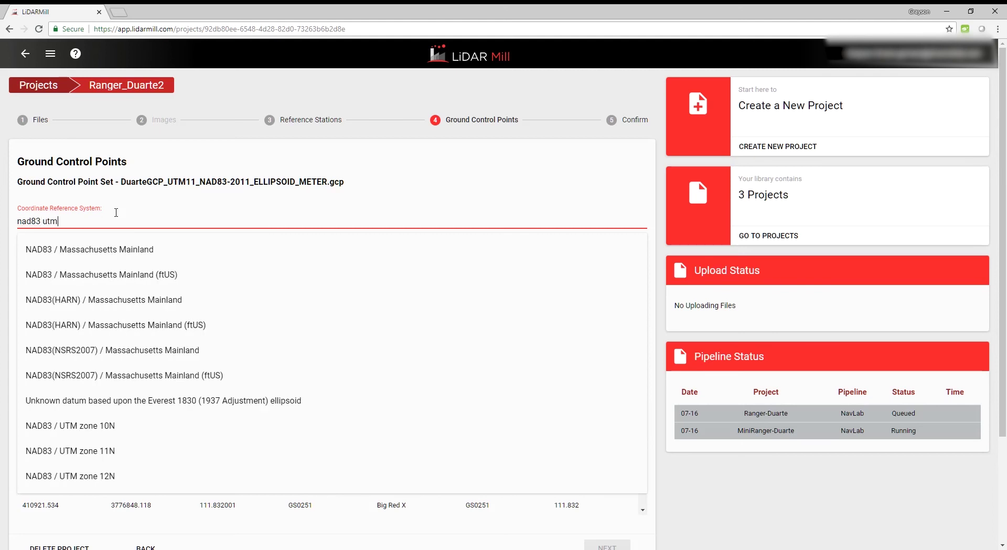
{"action": "left_click", "coordinate": [98, 451]}
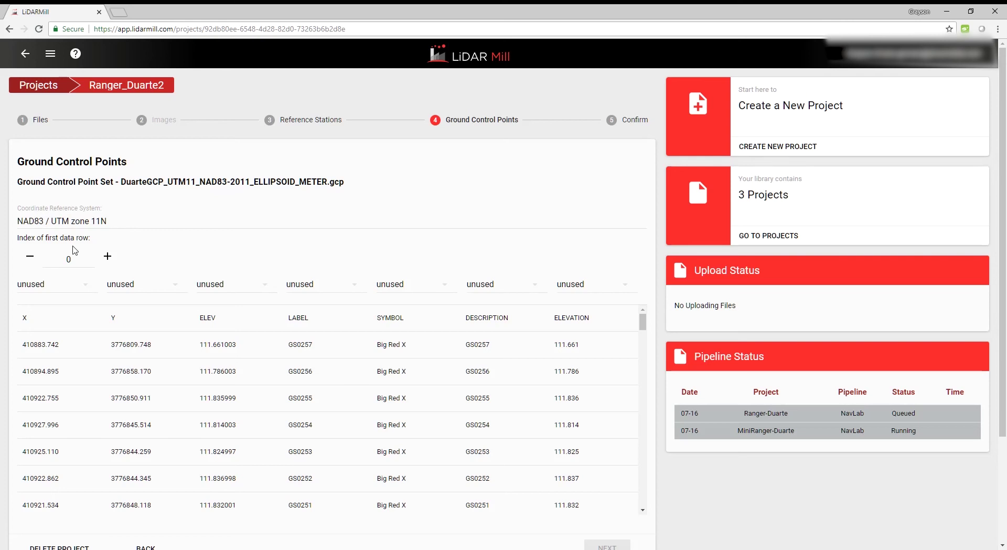
Set the index of the first data row to 1 and assign the X, Y, ELEV and LABEL columns to x, y, z and name
{"action": "left_click", "coordinate": [108, 256]}
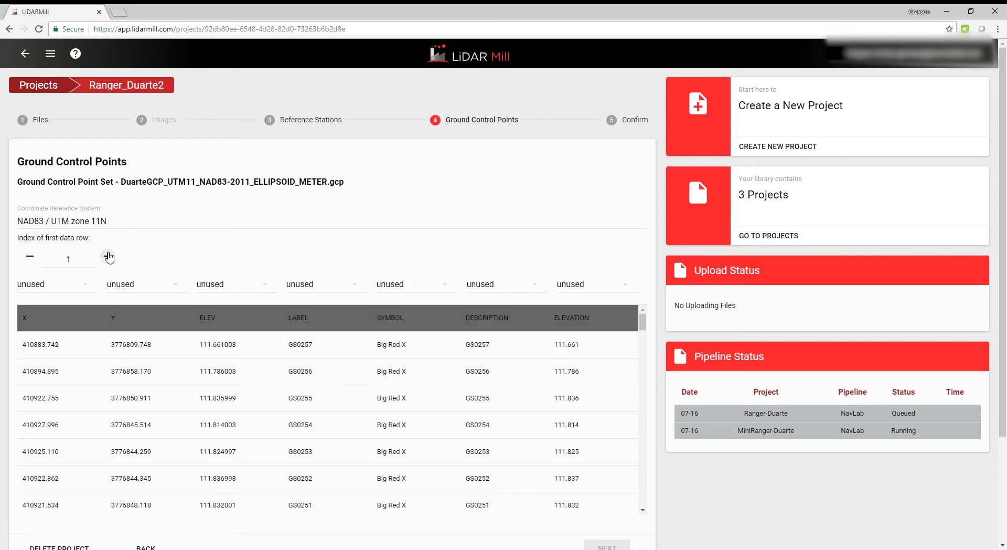
{"action": "left_click", "coordinate": [57, 293]}
{"action": "left_click", "coordinate": [27, 308]}
{"action": "left_click", "coordinate": [135, 287]}
{"action": "left_click", "coordinate": [126, 328]}
{"action": "left_click", "coordinate": [220, 287]}
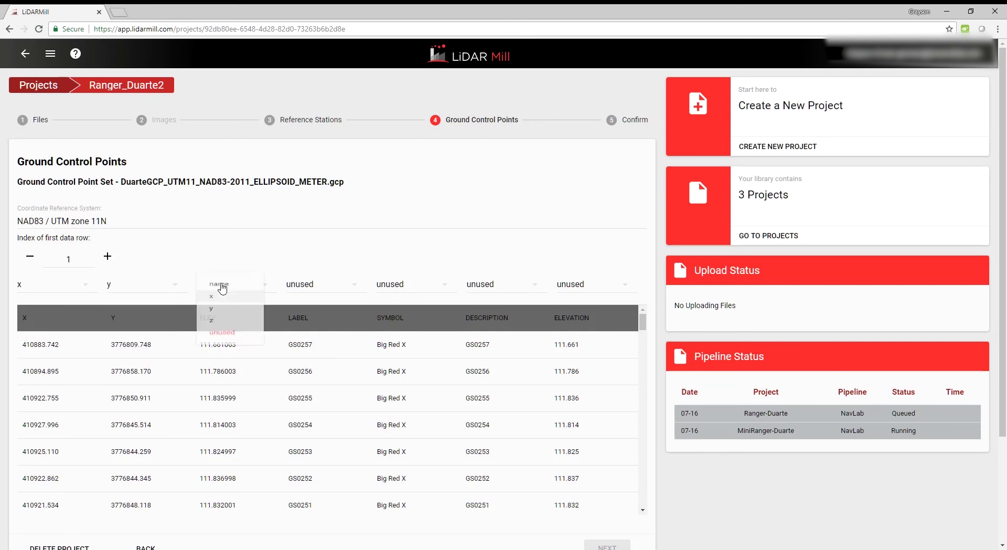
{"action": "left_click", "coordinate": [219, 341]}
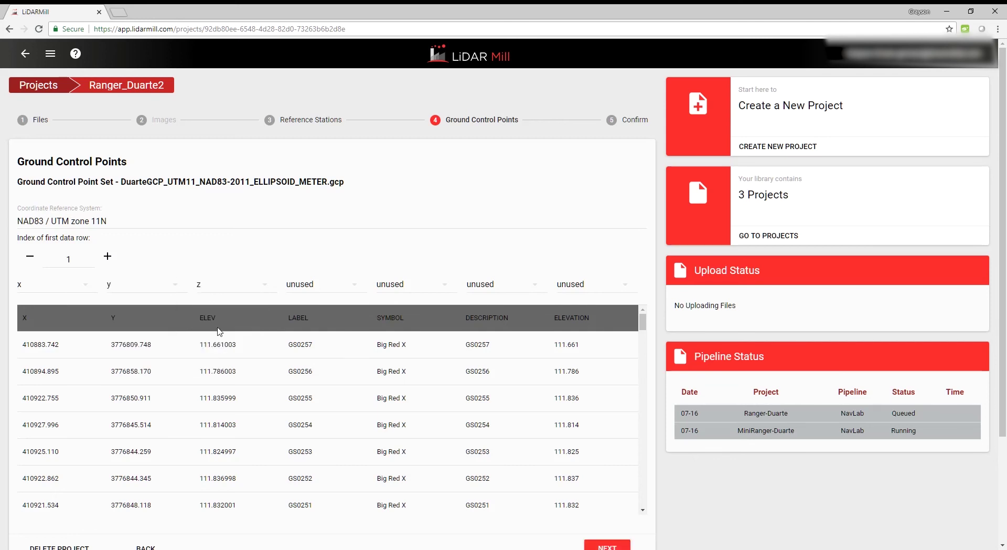
{"action": "left_click", "coordinate": [311, 286]}
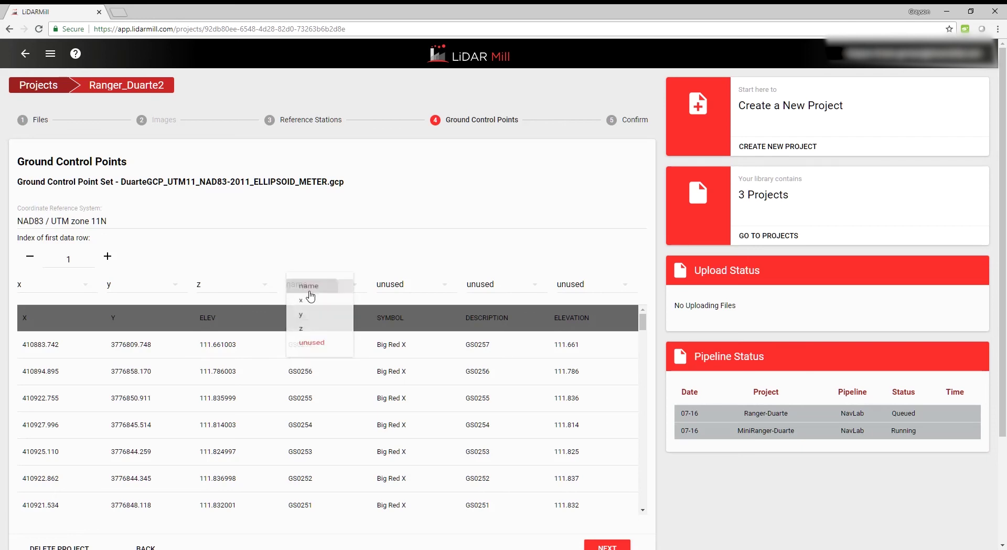
{"action": "left_click", "coordinate": [309, 291]}
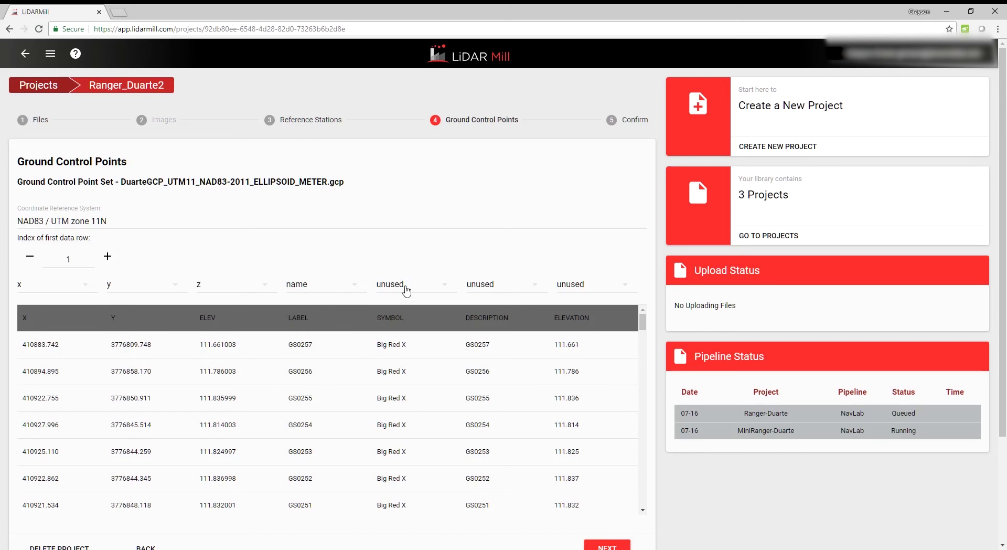
Proceed to the Confirm stage and start uploading the Ranger_Duarte2 files
{"action": "scroll", "coordinate": [458, 269], "scroll_direction": "down", "scroll_amount": 1}
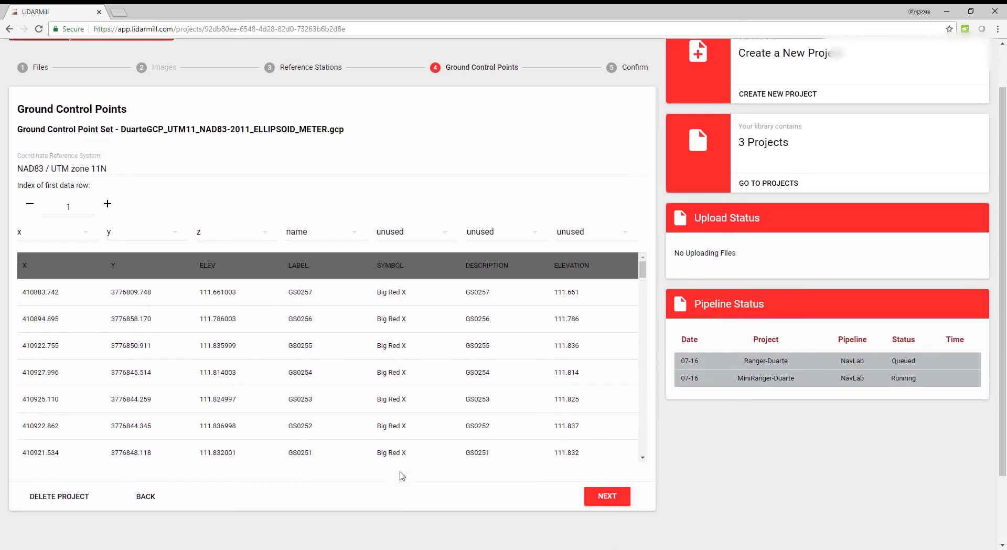
{"action": "left_click", "coordinate": [603, 496]}
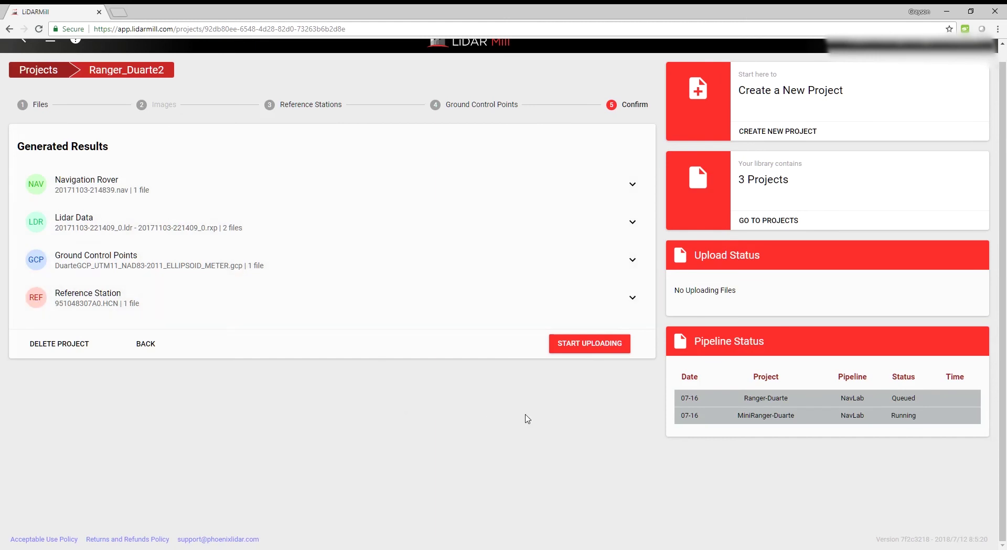
{"action": "scroll", "coordinate": [571, 435], "scroll_direction": "up", "scroll_amount": 1}
{"action": "left_click", "coordinate": [587, 361]}
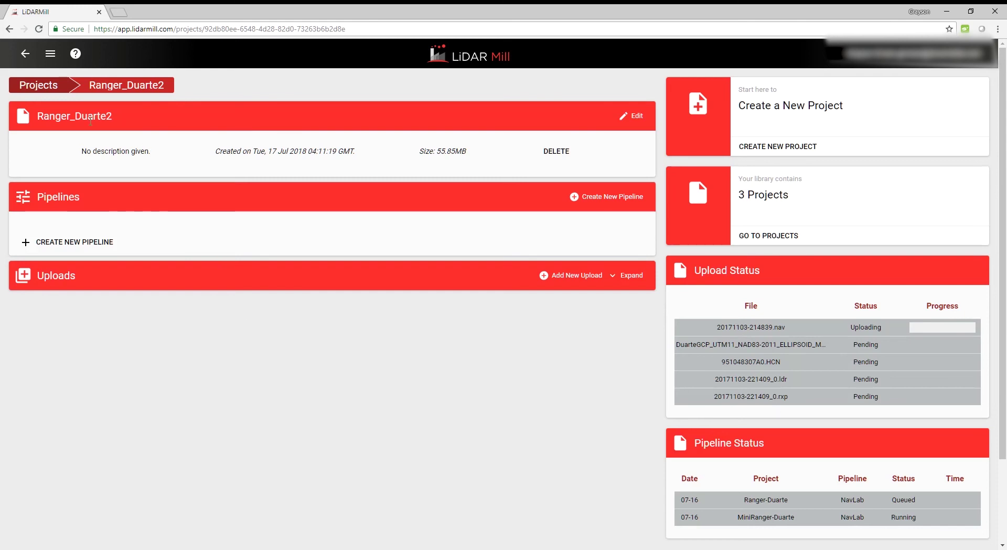
Open the MiniRanger-Duarte project from the project list and expand its uploads
{"action": "left_click", "coordinate": [29, 86]}
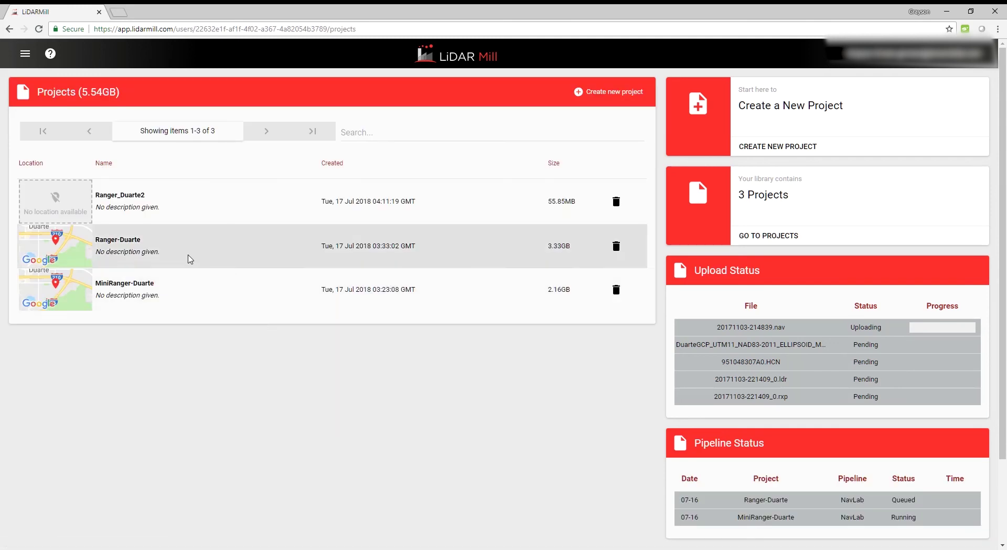
{"action": "left_click", "coordinate": [150, 291]}
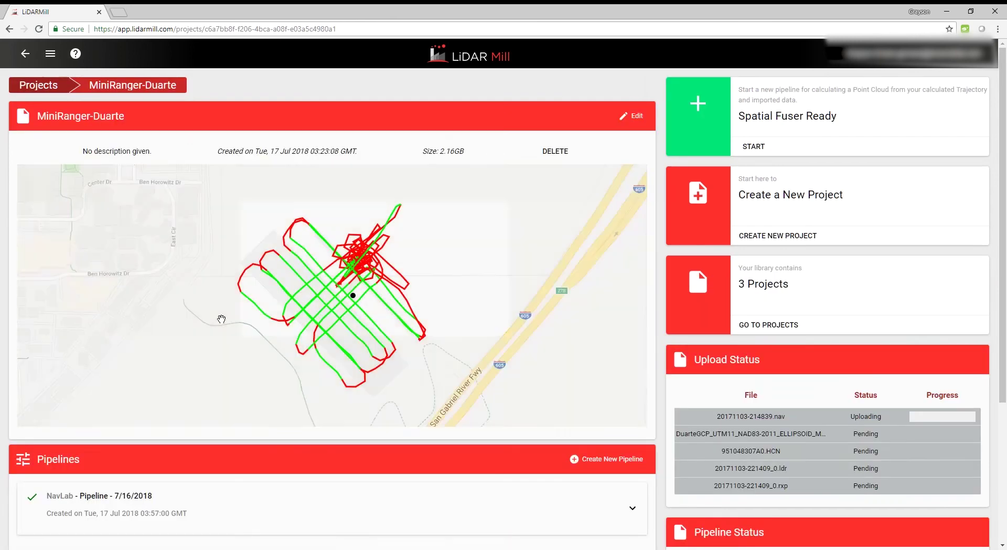
{"action": "scroll", "coordinate": [319, 318], "scroll_direction": "down", "scroll_amount": 4}
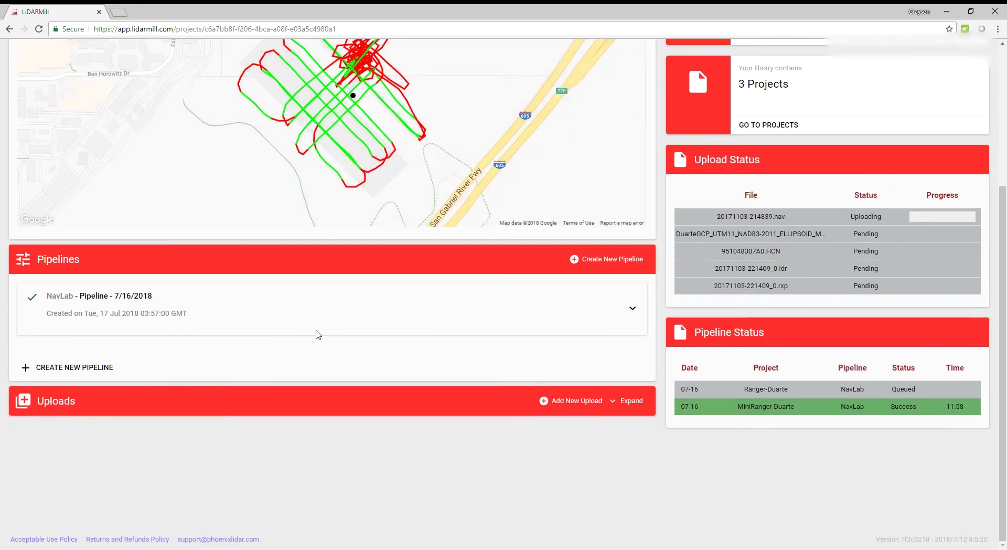
{"action": "left_click", "coordinate": [625, 403]}
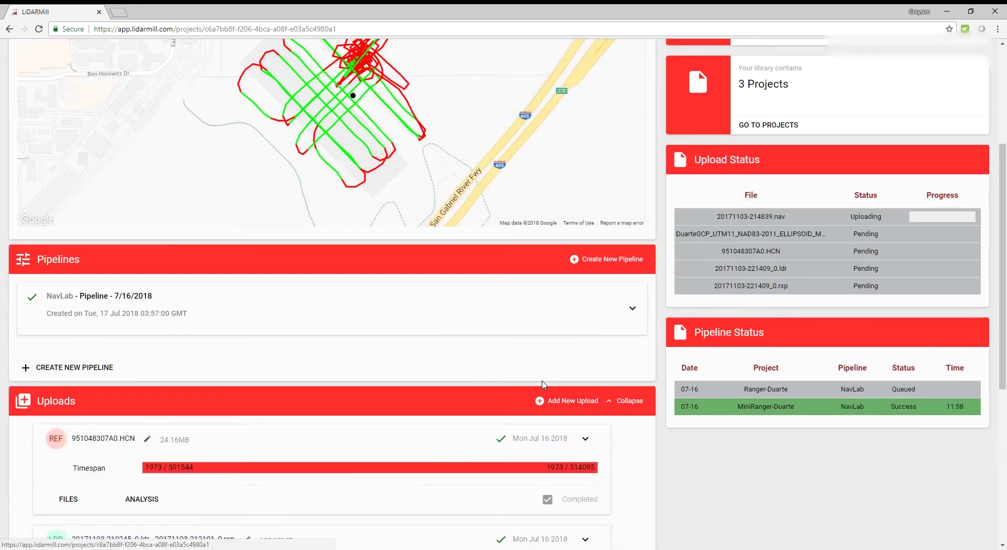
{"action": "scroll", "coordinate": [383, 338], "scroll_direction": "down", "scroll_amount": 6}
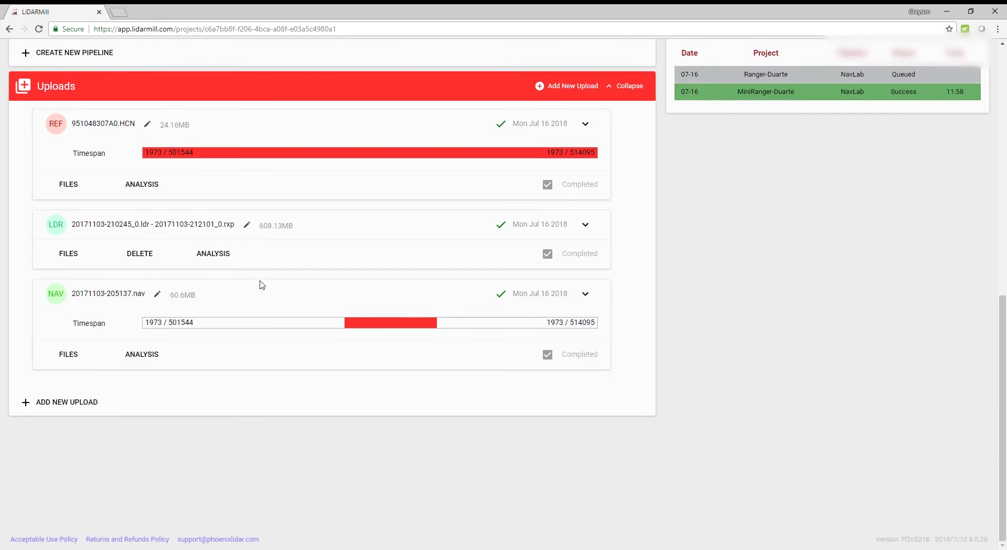
{"action": "scroll", "coordinate": [284, 283], "scroll_direction": "up", "scroll_amount": 1}
{"action": "scroll", "coordinate": [336, 293], "scroll_direction": "up", "scroll_amount": 2}
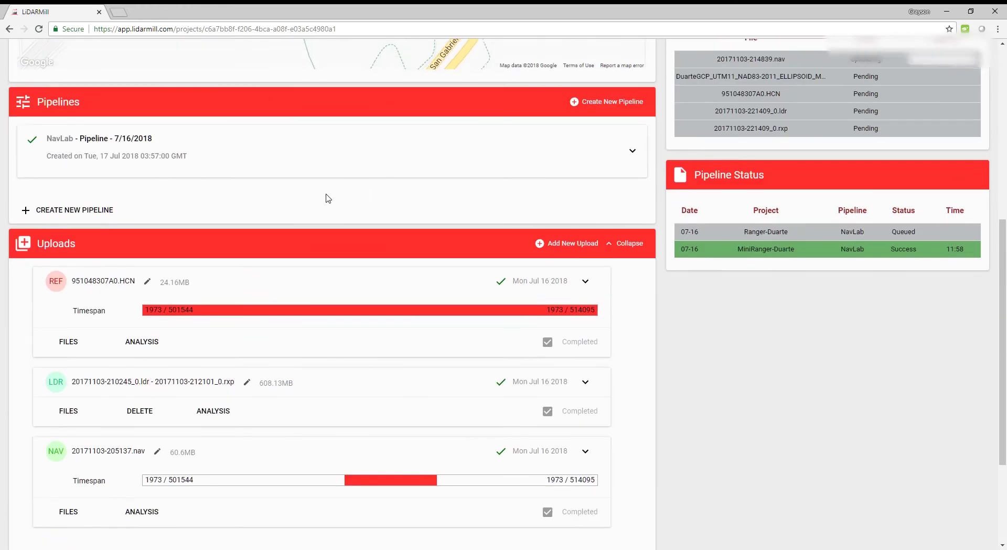
{"action": "scroll", "coordinate": [336, 236], "scroll_direction": "up", "scroll_amount": 1}
{"action": "scroll", "coordinate": [341, 265], "scroll_direction": "down", "scroll_amount": 3}
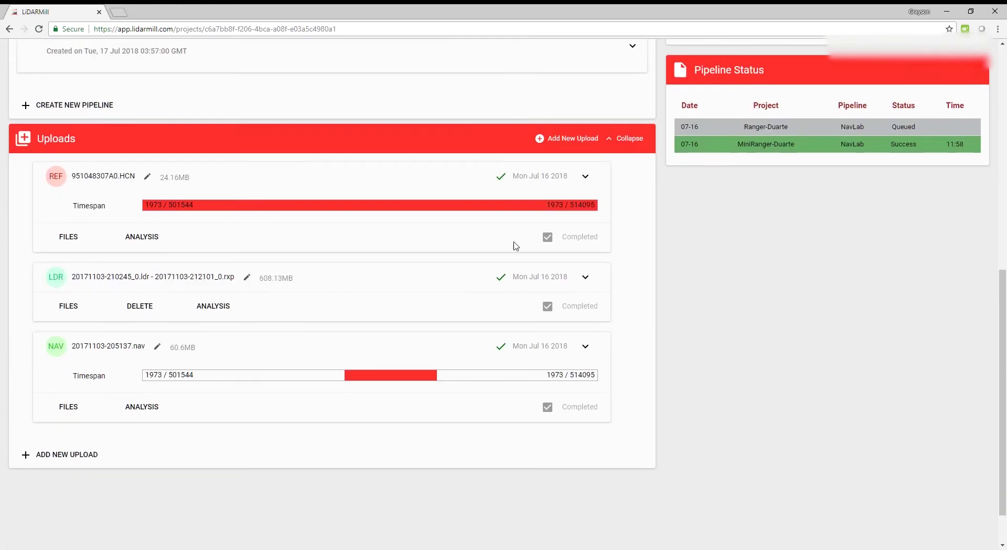
{"action": "left_click", "coordinate": [559, 140]}
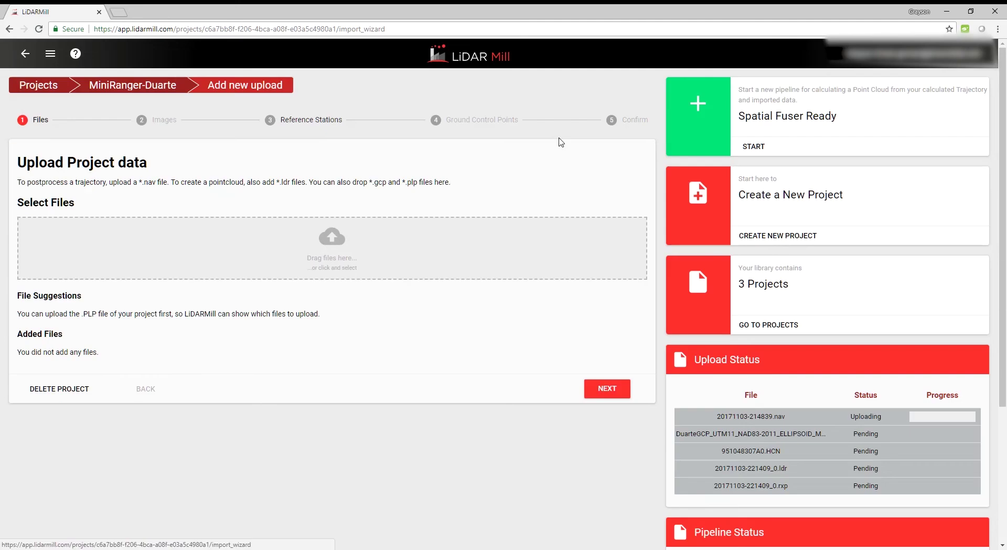
{"action": "left_click", "coordinate": [273, 254]}
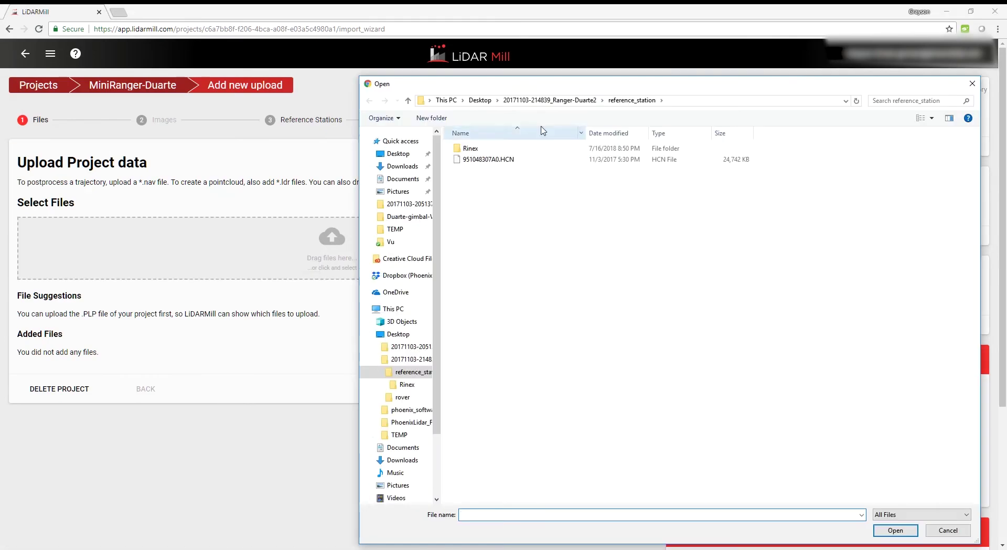
{"action": "left_click", "coordinate": [488, 101]}
{"action": "double_click", "coordinate": [530, 148]}
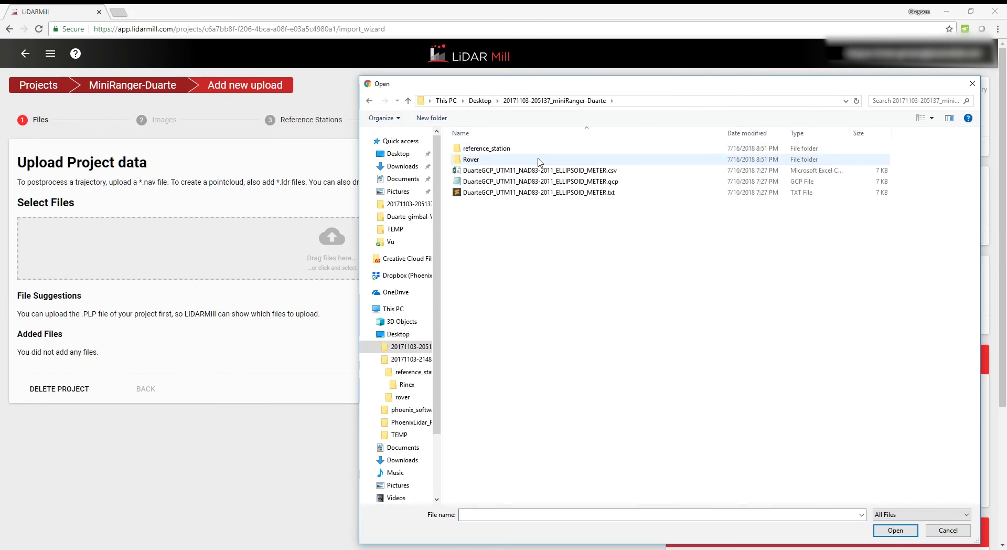
{"action": "left_click", "coordinate": [520, 182]}
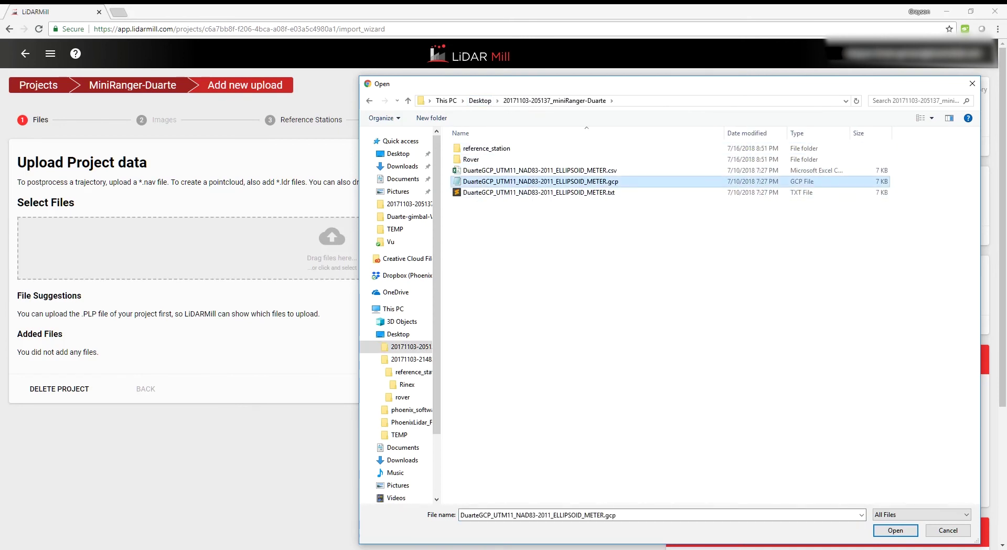
{"action": "left_click", "coordinate": [895, 530]}
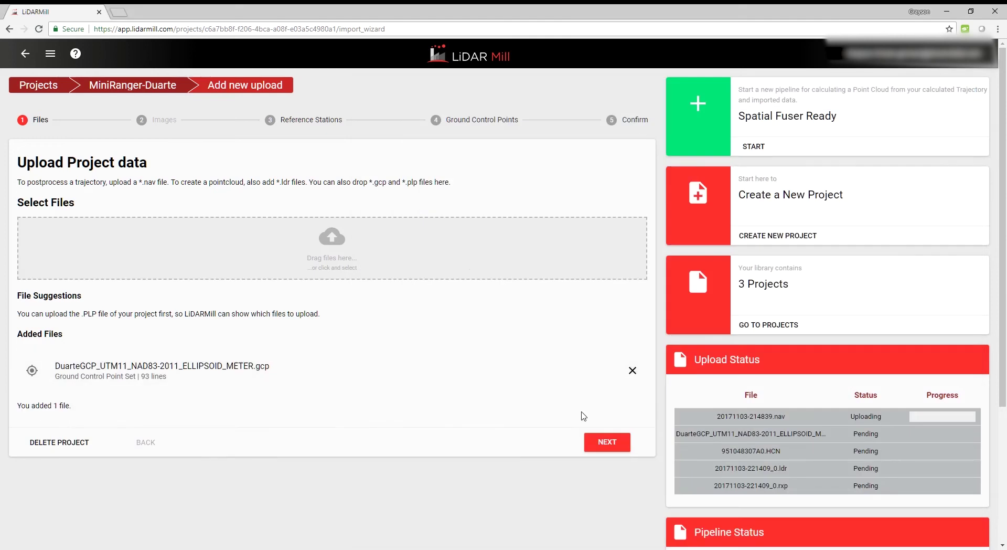
Proceed to the Ground Control Points stage without adding reference stations and set the coordinate reference system to NAD83 / UTM zone 11N
{"action": "left_click", "coordinate": [602, 441]}
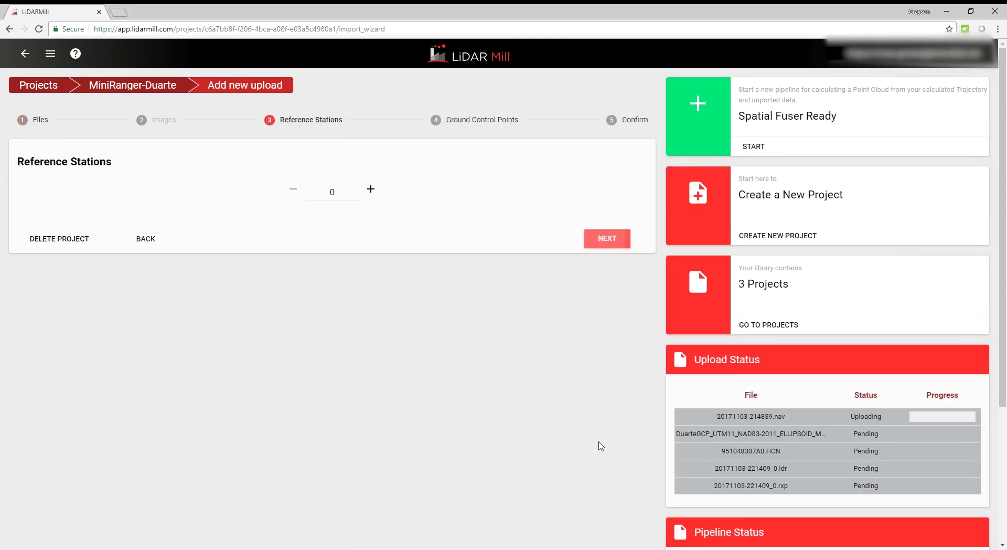
{"action": "left_click", "coordinate": [607, 239]}
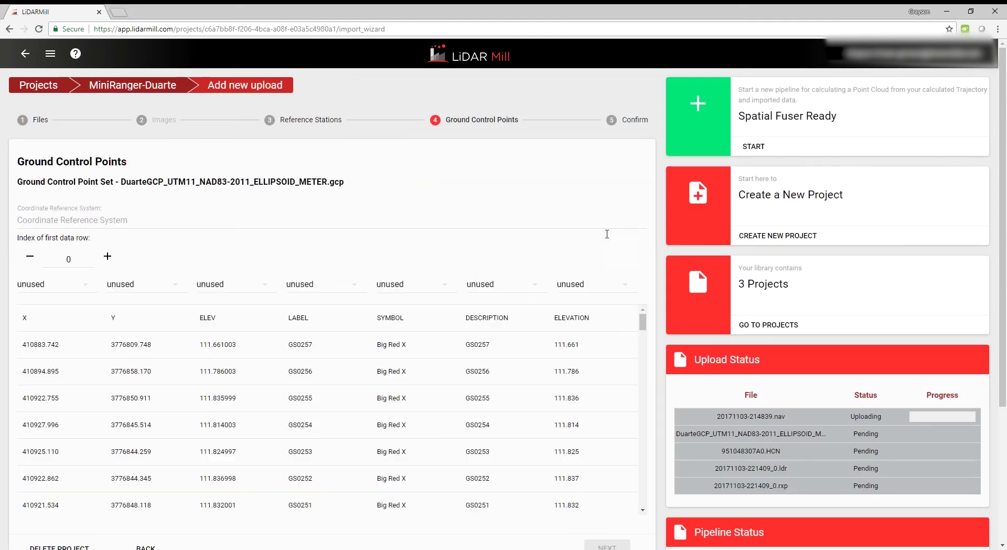
{"action": "left_click", "coordinate": [85, 220]}
{"action": "type", "text": "nad"}
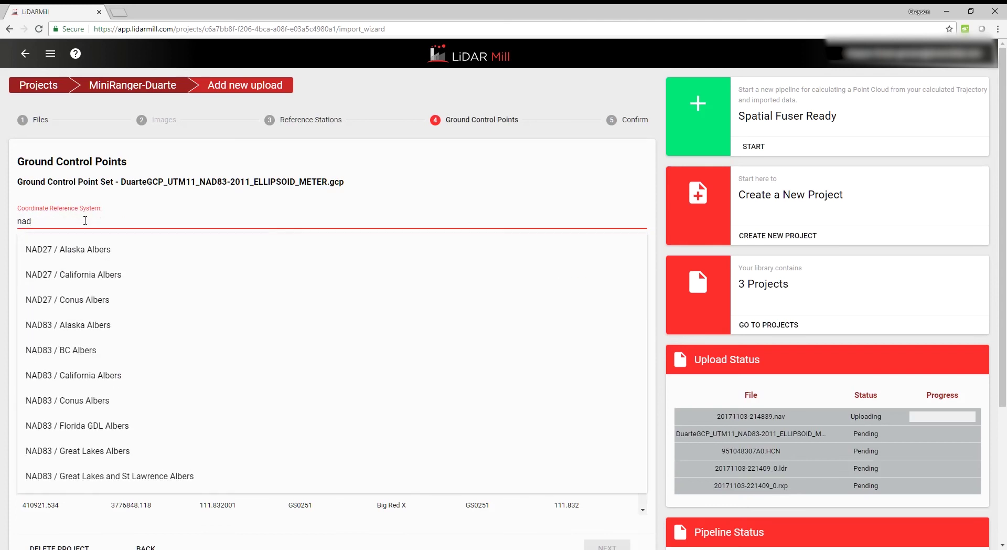
{"action": "type", "text": "83 "}
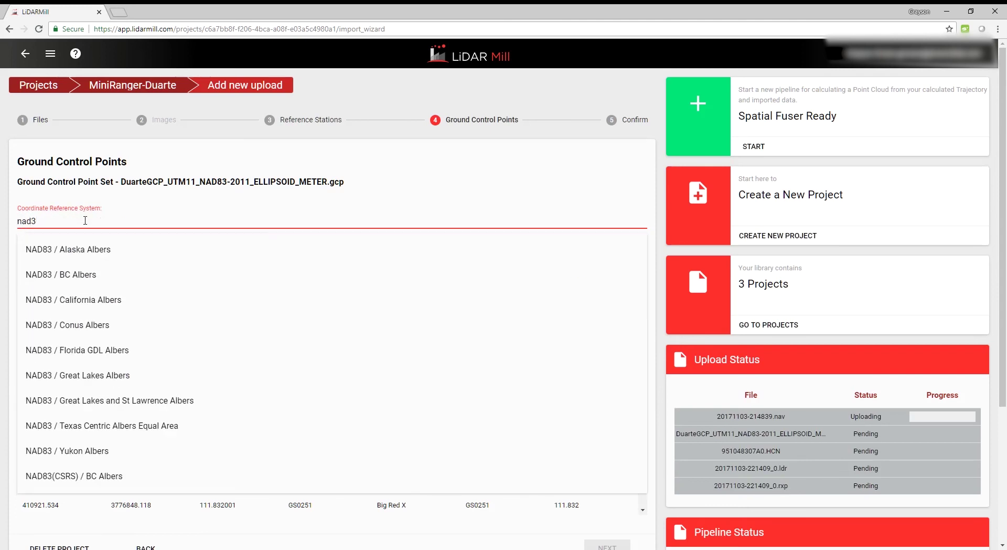
{"action": "type", "text": "utm"}
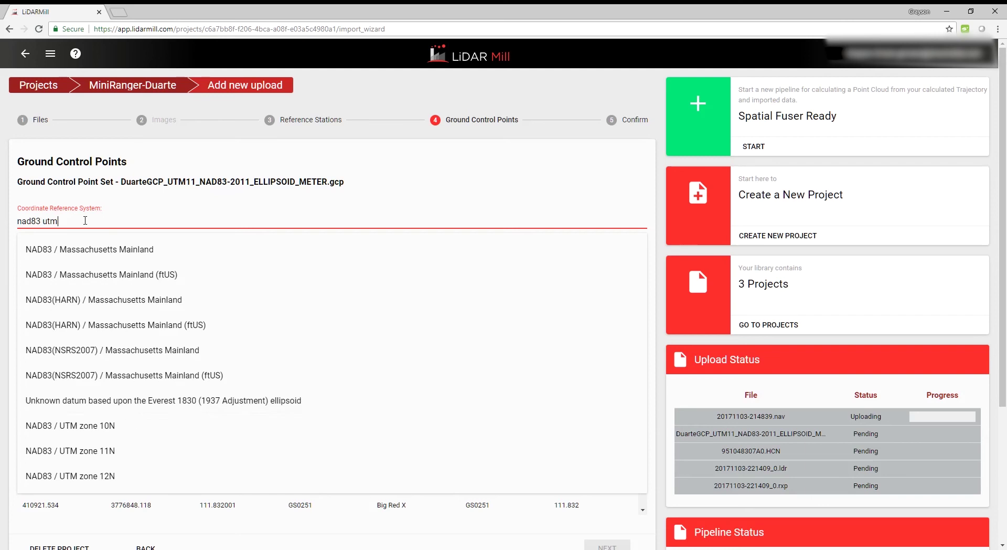
{"action": "left_click", "coordinate": [107, 450]}
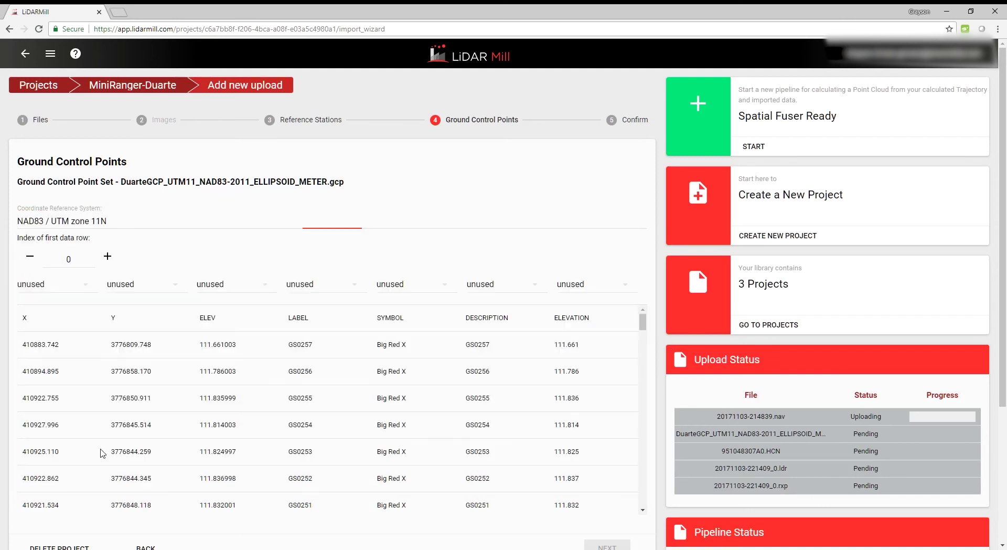
Set the index of the first data row to 1 and map the X, Y, ELEV and LABEL columns to x, y, z and name
{"action": "left_click", "coordinate": [108, 256]}
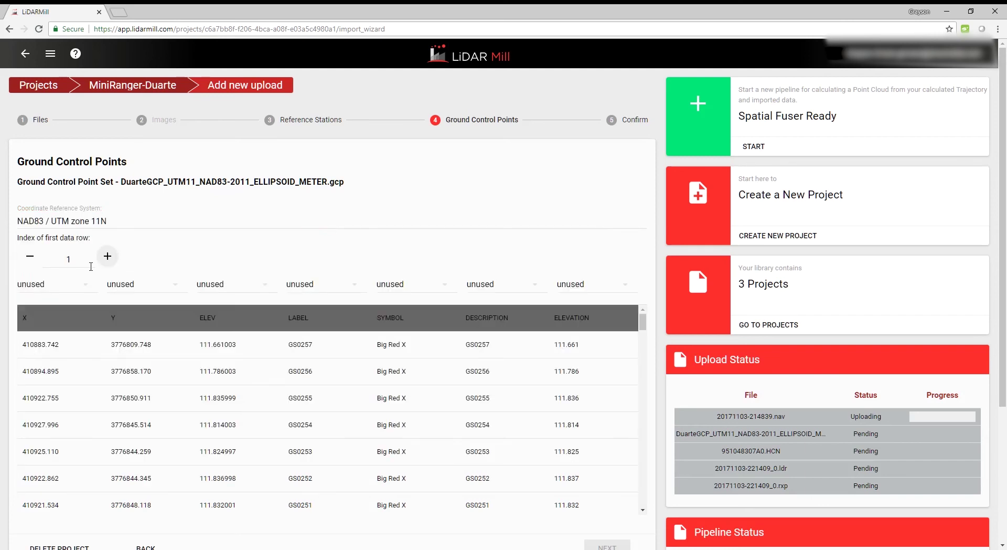
{"action": "left_click", "coordinate": [55, 286]}
{"action": "left_click", "coordinate": [47, 307]}
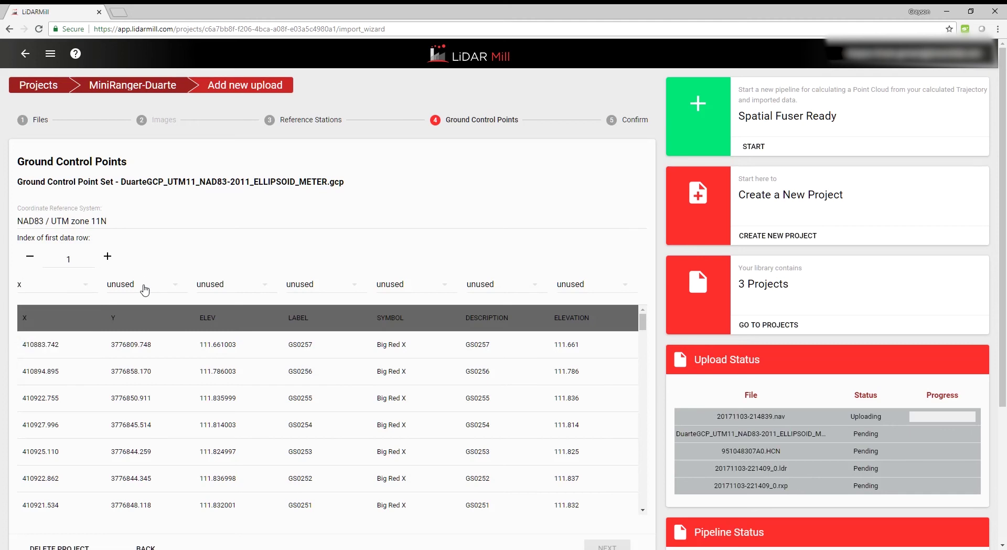
{"action": "left_click", "coordinate": [142, 286]}
{"action": "left_click", "coordinate": [121, 321]}
{"action": "left_click", "coordinate": [210, 285]}
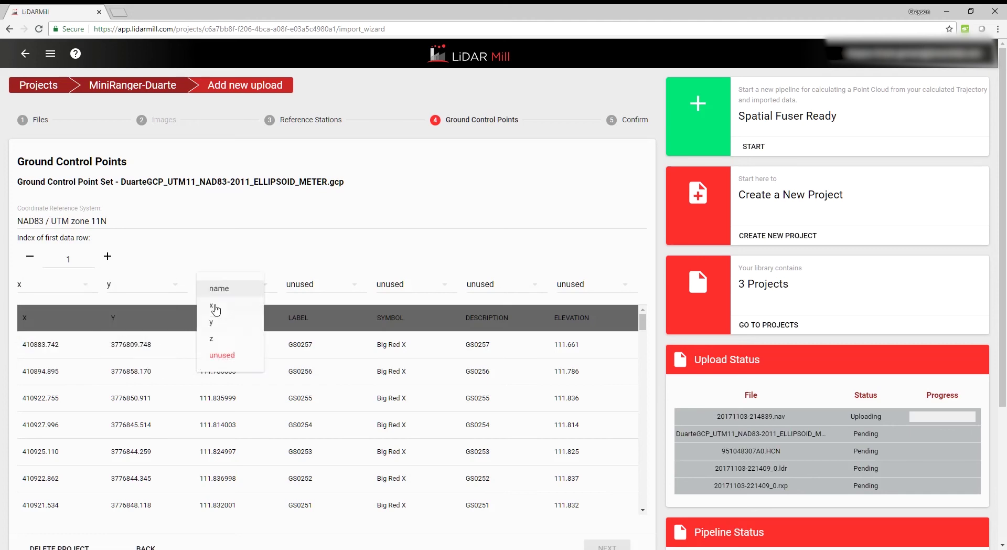
{"action": "left_click", "coordinate": [212, 339]}
{"action": "left_click", "coordinate": [321, 286]}
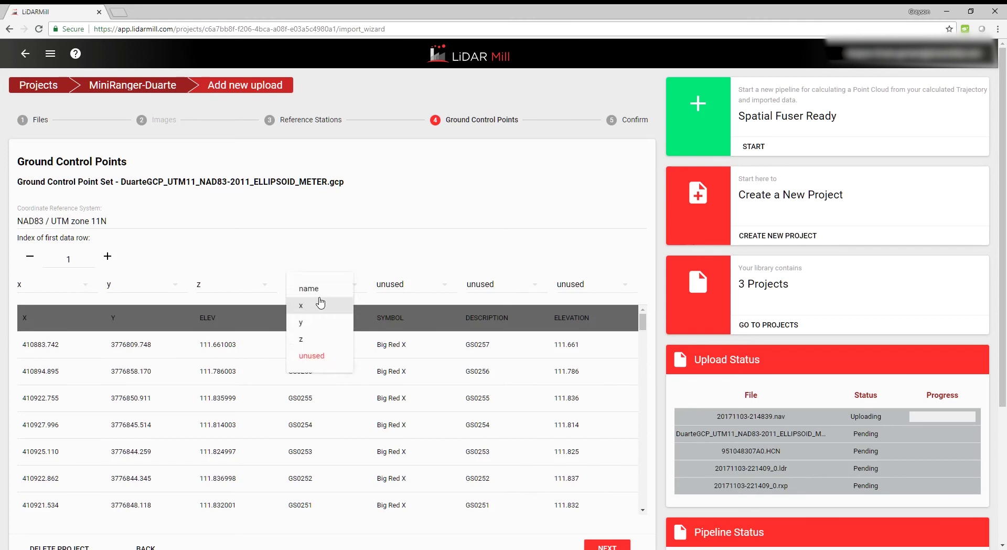
{"action": "left_click", "coordinate": [326, 294]}
Proceed to the Confirm stage and start uploading the ground control points to MiniRanger-Duarte
{"action": "left_click", "coordinate": [604, 545]}
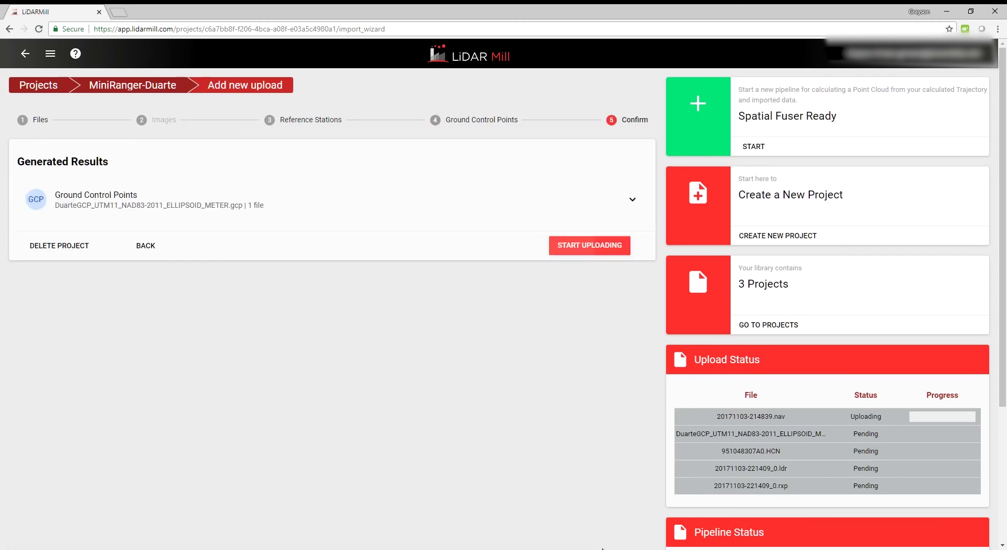
{"action": "left_click", "coordinate": [577, 251]}
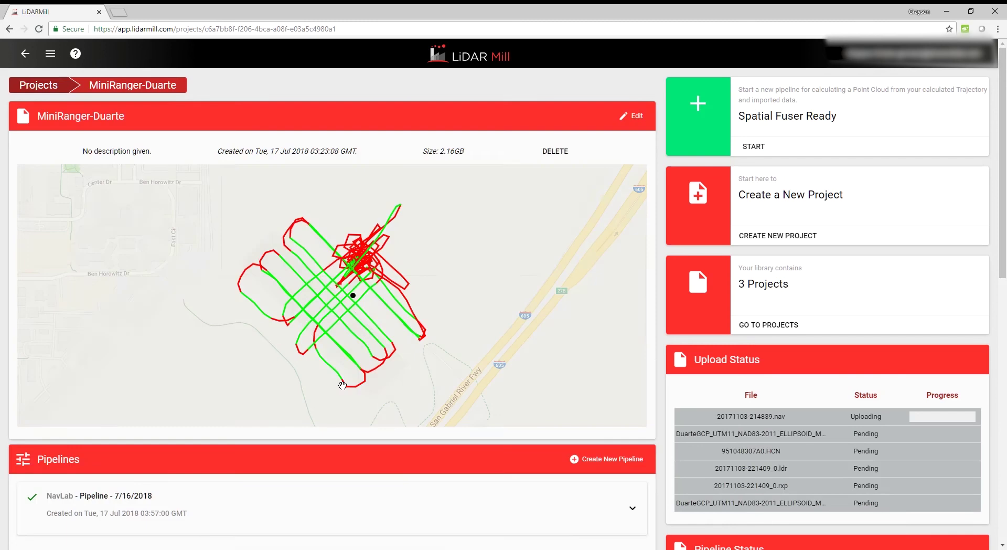
Review the uploads listed in the MiniRanger-Duarte project and collapse the list
{"action": "scroll", "coordinate": [343, 383], "scroll_direction": "down", "scroll_amount": 3}
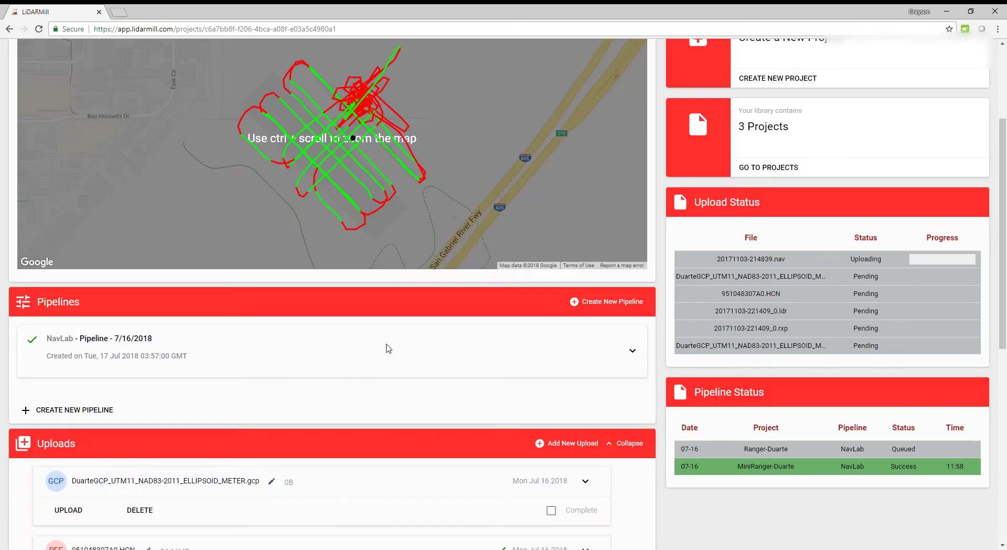
{"action": "scroll", "coordinate": [382, 349], "scroll_direction": "down", "scroll_amount": 7}
{"action": "scroll", "coordinate": [380, 339], "scroll_direction": "down", "scroll_amount": 1}
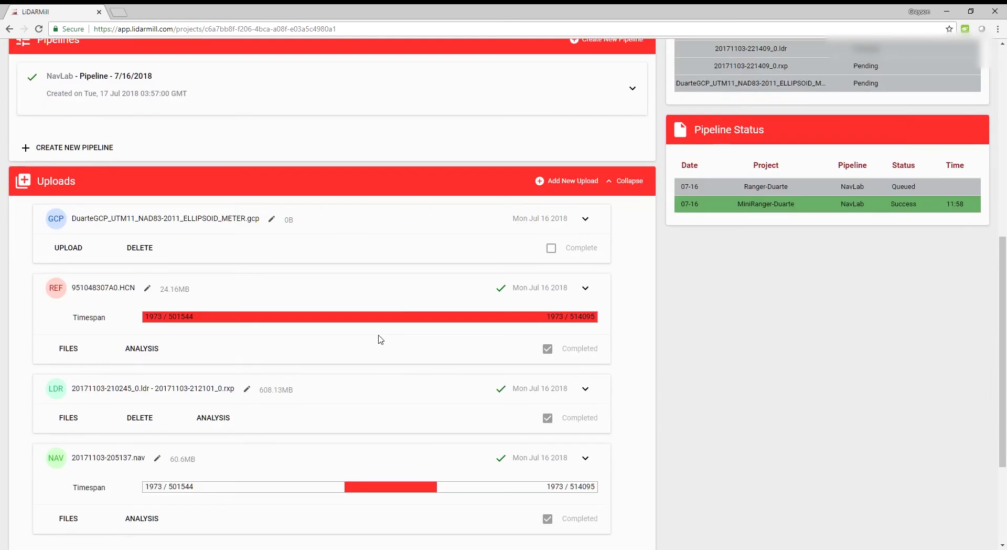
{"action": "scroll", "coordinate": [382, 313], "scroll_direction": "down", "scroll_amount": 1}
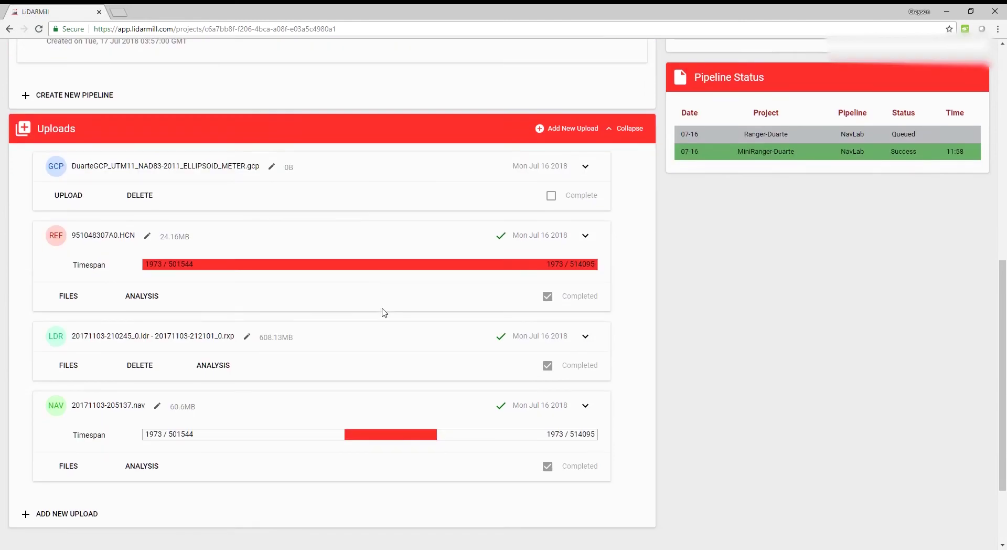
{"action": "left_click", "coordinate": [629, 128]}
{"action": "scroll", "coordinate": [361, 411], "scroll_direction": "up", "scroll_amount": 5}
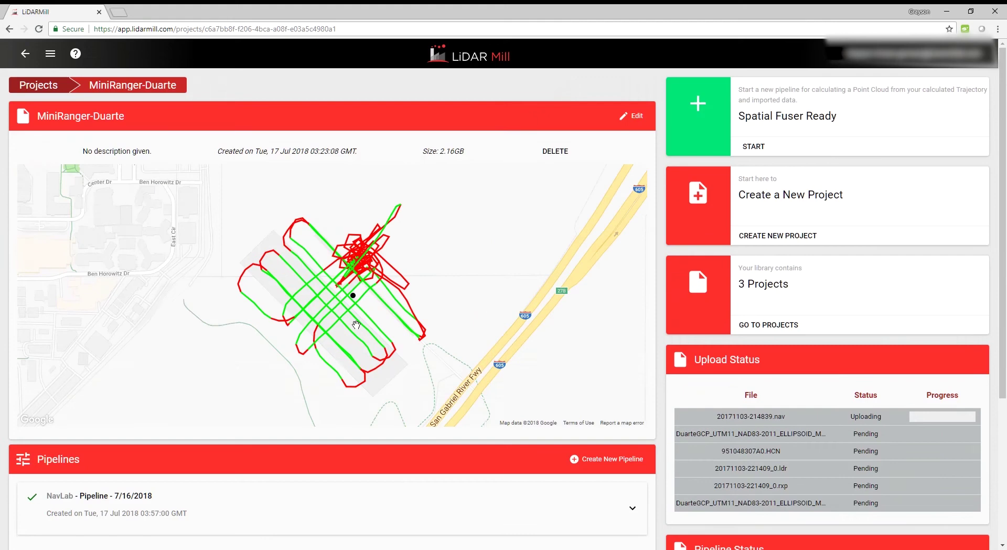
{"action": "scroll", "coordinate": [343, 256], "scroll_direction": "down", "scroll_amount": 3}
{"action": "scroll", "coordinate": [323, 371], "scroll_direction": "up", "scroll_amount": 4}
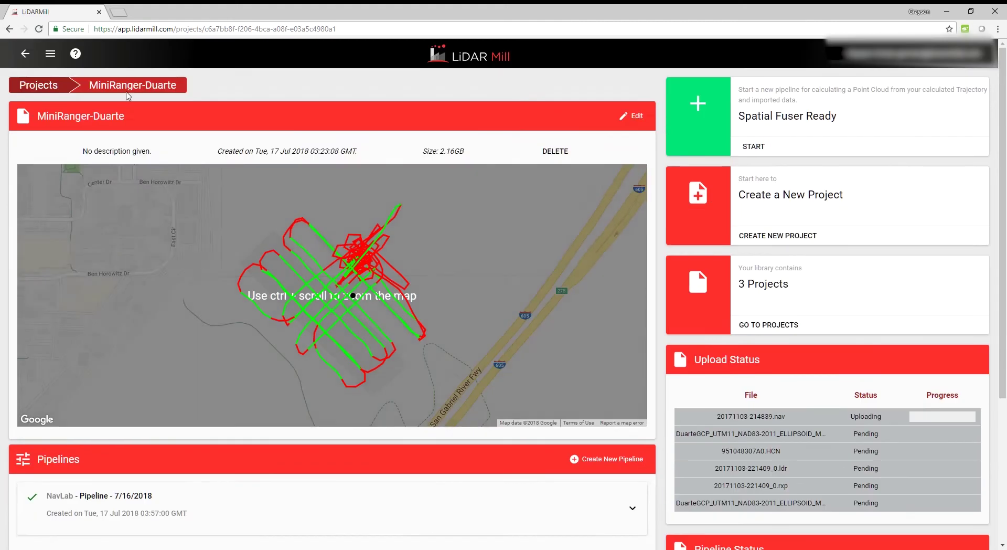
Reopen MiniRanger-Duarte from the project list and inspect its trajectory map and pipelines
{"action": "left_click", "coordinate": [38, 87]}
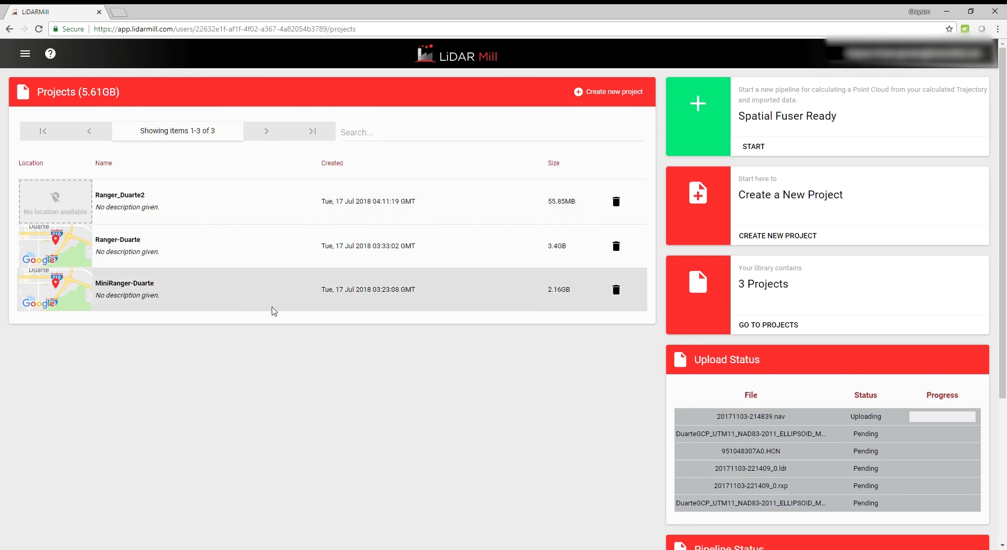
{"action": "left_click", "coordinate": [238, 291]}
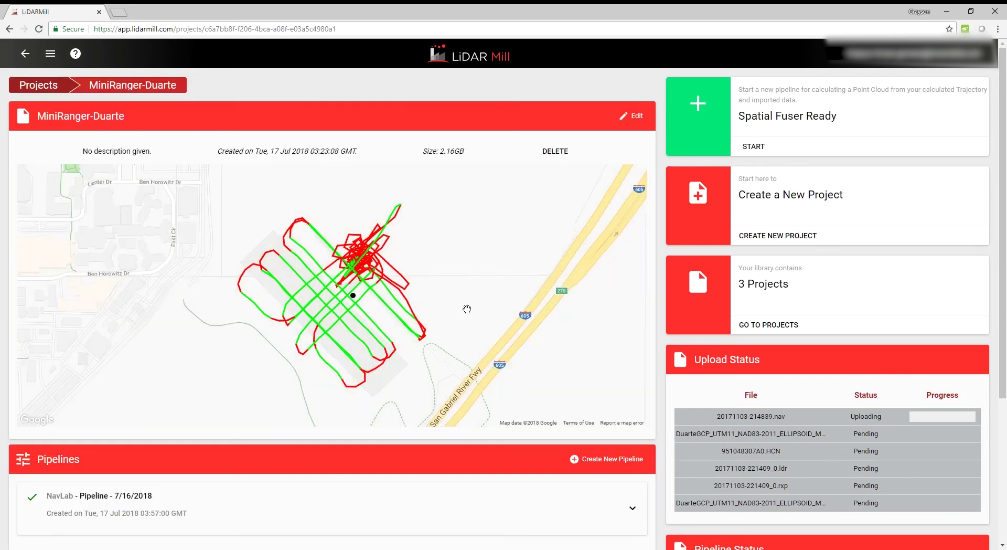
{"action": "left_click_drag", "start_coordinate": [357, 318], "coordinate": [373, 292]}
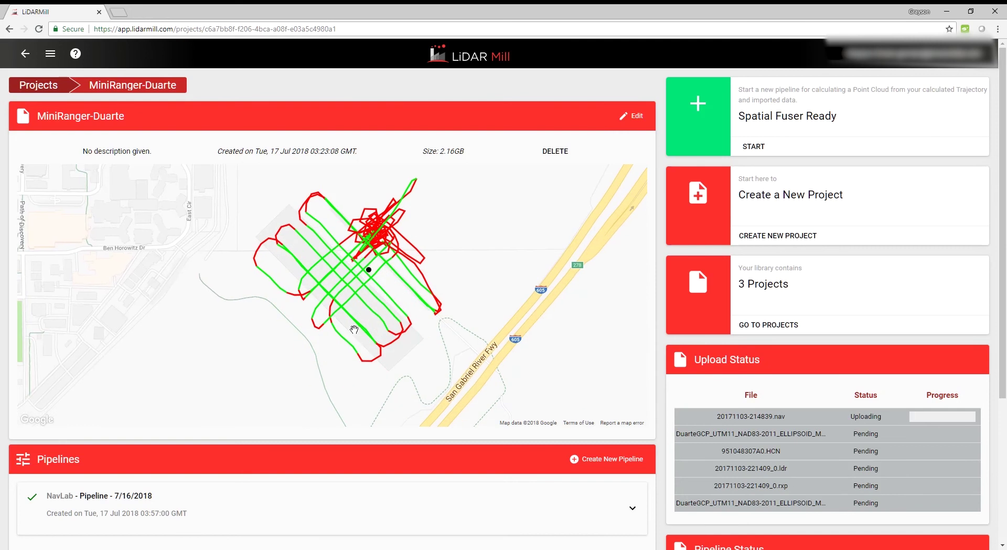
{"action": "scroll", "coordinate": [377, 362], "scroll_direction": "down", "scroll_amount": 3}
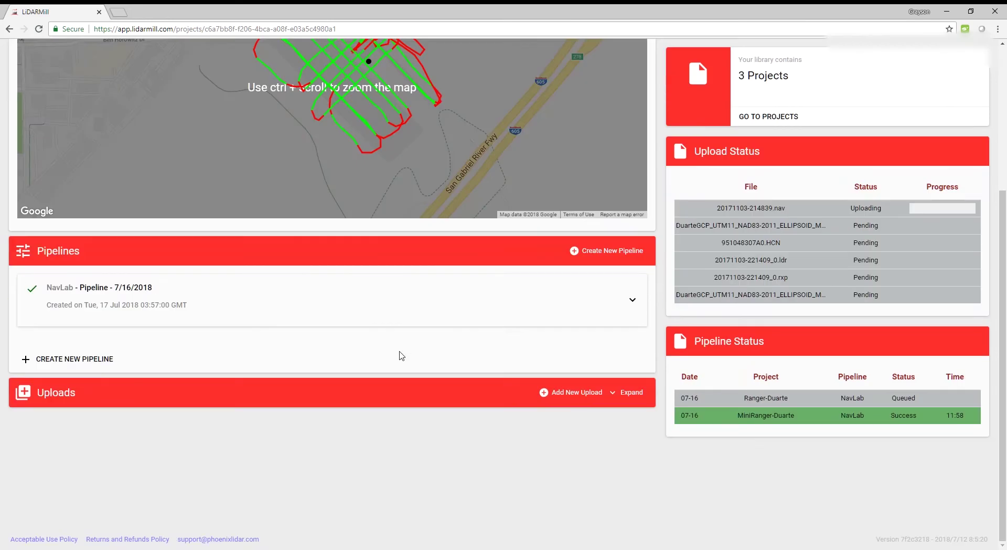
{"action": "scroll", "coordinate": [397, 335], "scroll_direction": "up", "scroll_amount": 1}
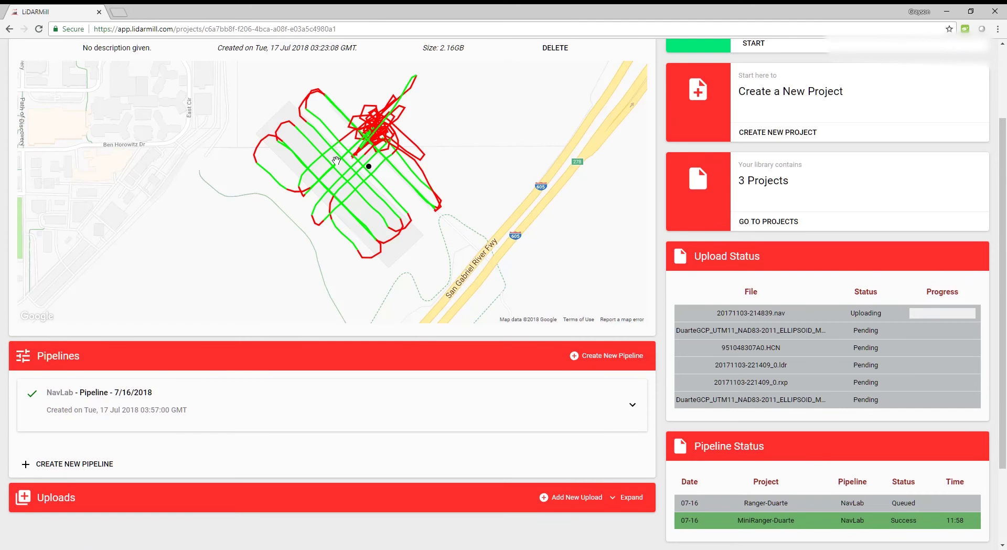
{"action": "scroll", "coordinate": [389, 504], "scroll_direction": "down", "scroll_amount": 1}
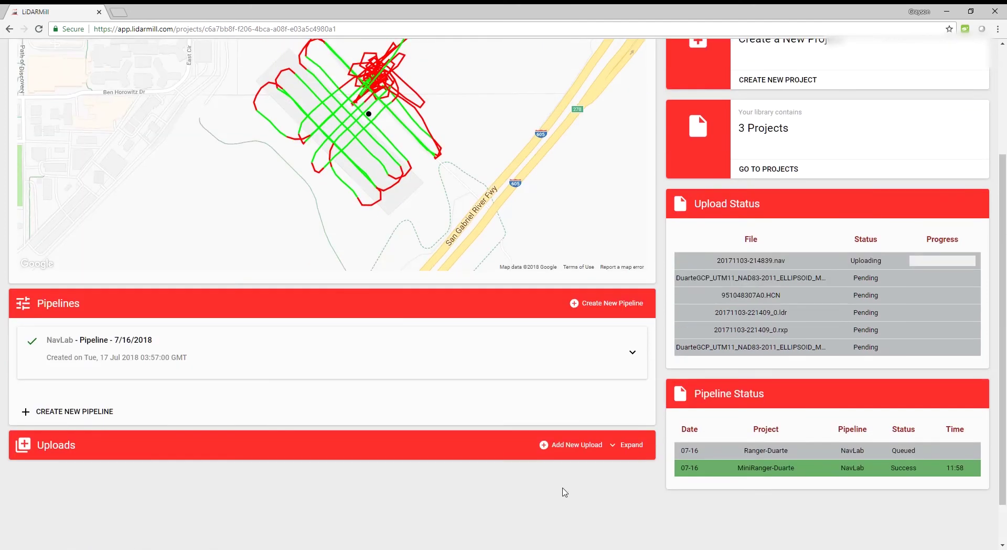
Expand the project's uploads, open the analysis of reference station 951048307A0.HCN and show the details of its run
{"action": "left_click", "coordinate": [632, 444]}
{"action": "scroll", "coordinate": [353, 390], "scroll_direction": "down", "scroll_amount": 1}
{"action": "scroll", "coordinate": [353, 390], "scroll_direction": "down", "scroll_amount": 5}
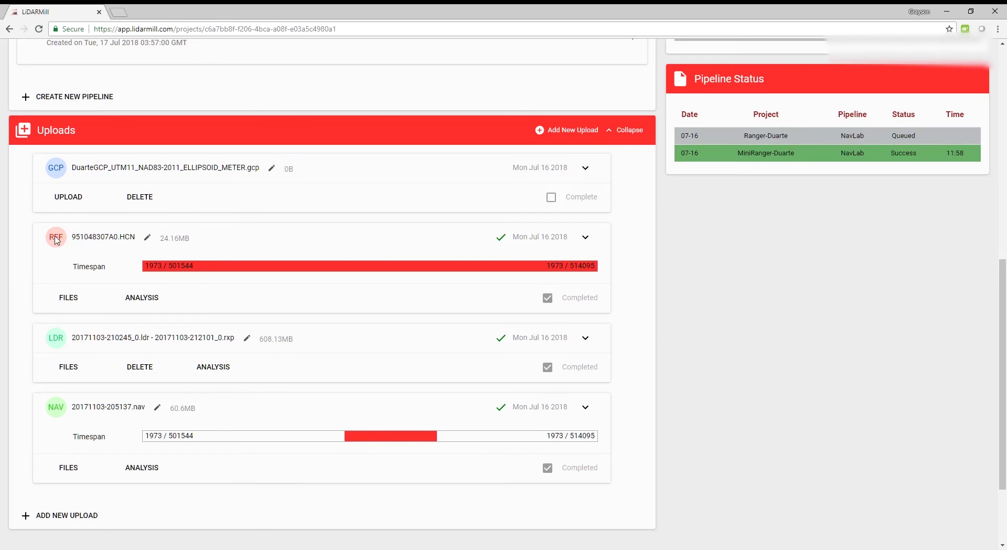
{"action": "left_click", "coordinate": [148, 299]}
{"action": "left_click", "coordinate": [142, 298]}
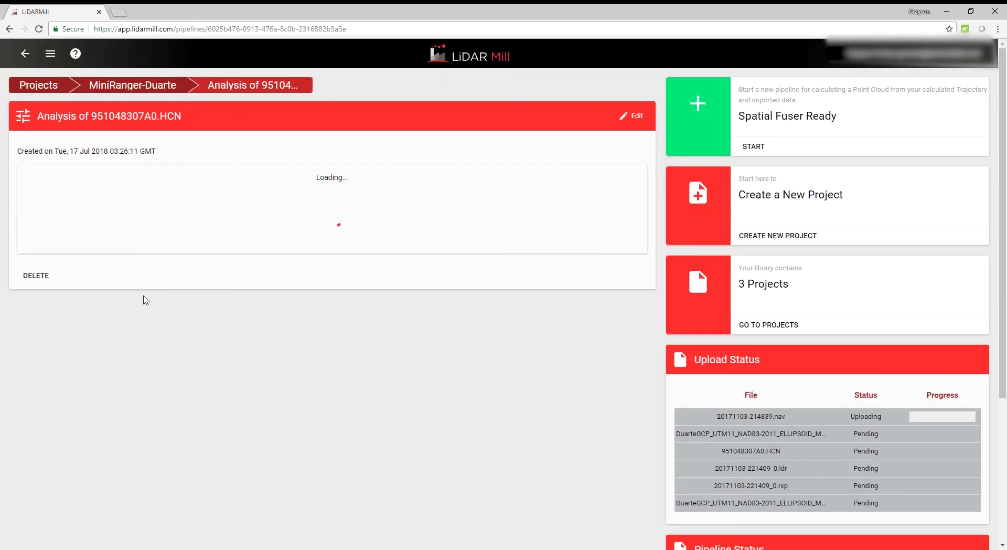
{"action": "left_click", "coordinate": [623, 245]}
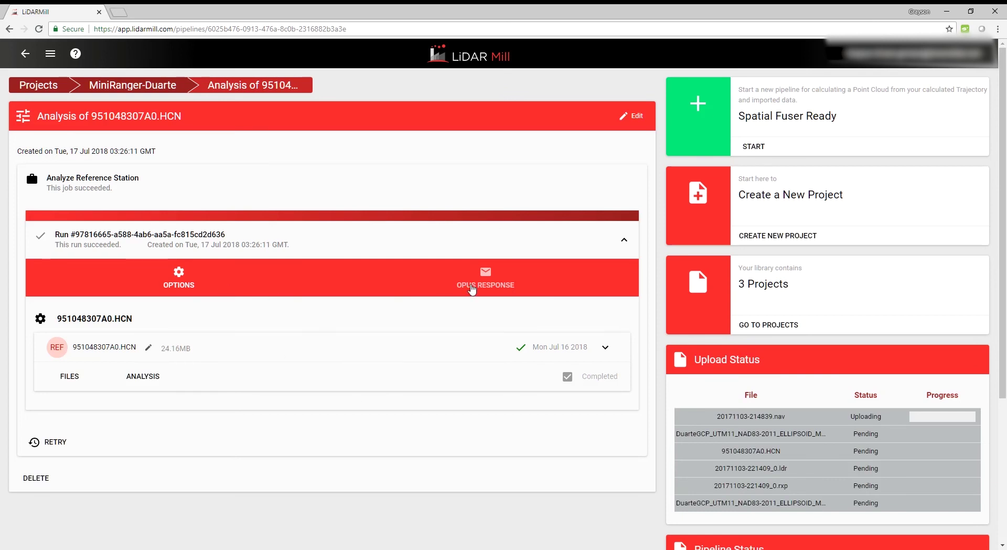
Open the OPUS response of the reference station analysis and read through the solution report
{"action": "left_click", "coordinate": [472, 286]}
{"action": "scroll", "coordinate": [401, 337], "scroll_direction": "down", "scroll_amount": 4}
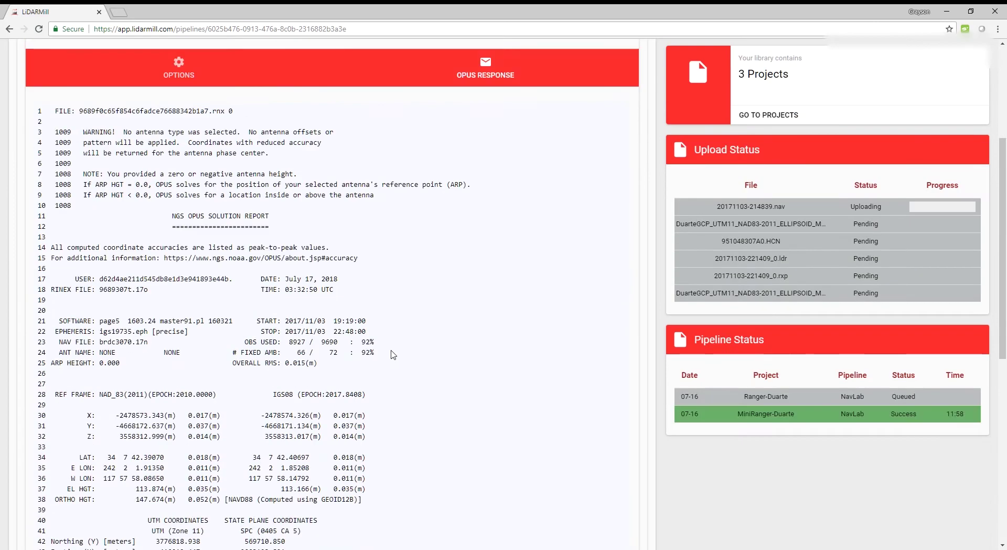
{"action": "scroll", "coordinate": [394, 355], "scroll_direction": "down", "scroll_amount": 5}
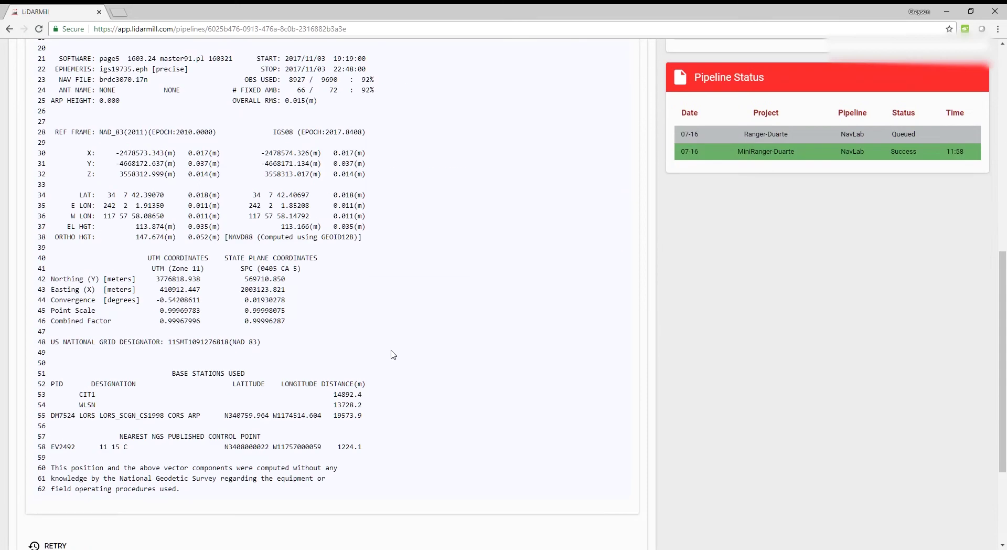
{"action": "scroll", "coordinate": [389, 349], "scroll_direction": "up", "scroll_amount": 1}
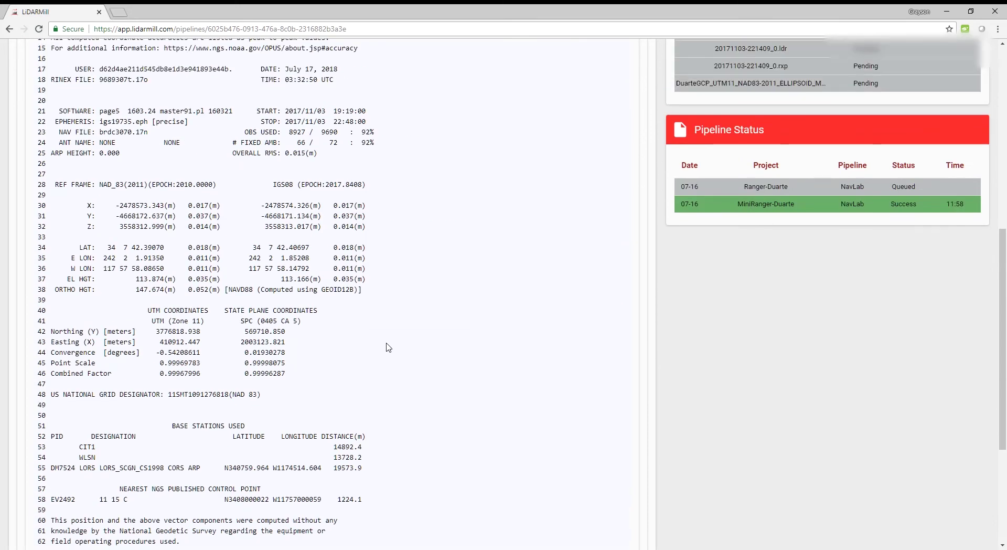
{"action": "scroll", "coordinate": [388, 347], "scroll_direction": "up", "scroll_amount": 2}
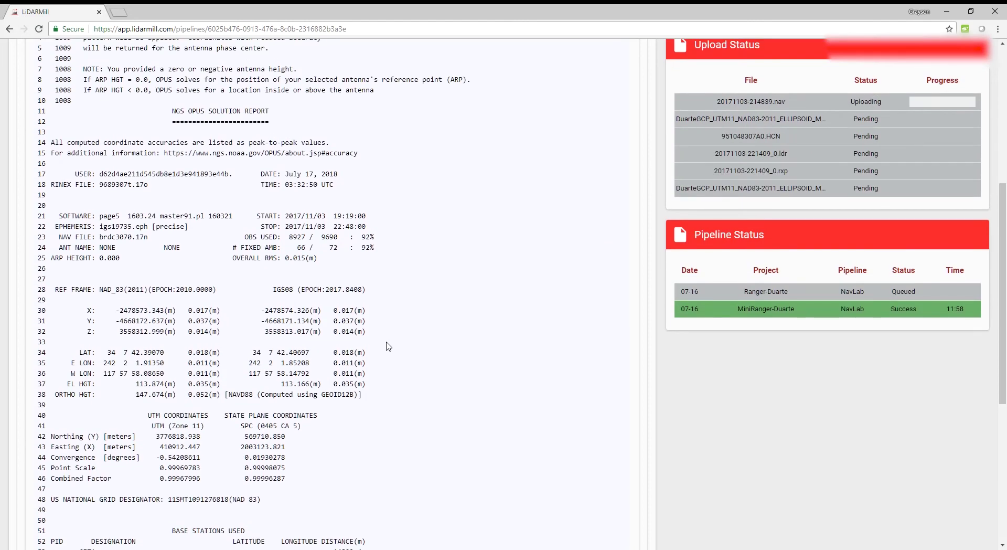
{"action": "scroll", "coordinate": [388, 346], "scroll_direction": "up", "scroll_amount": 6}
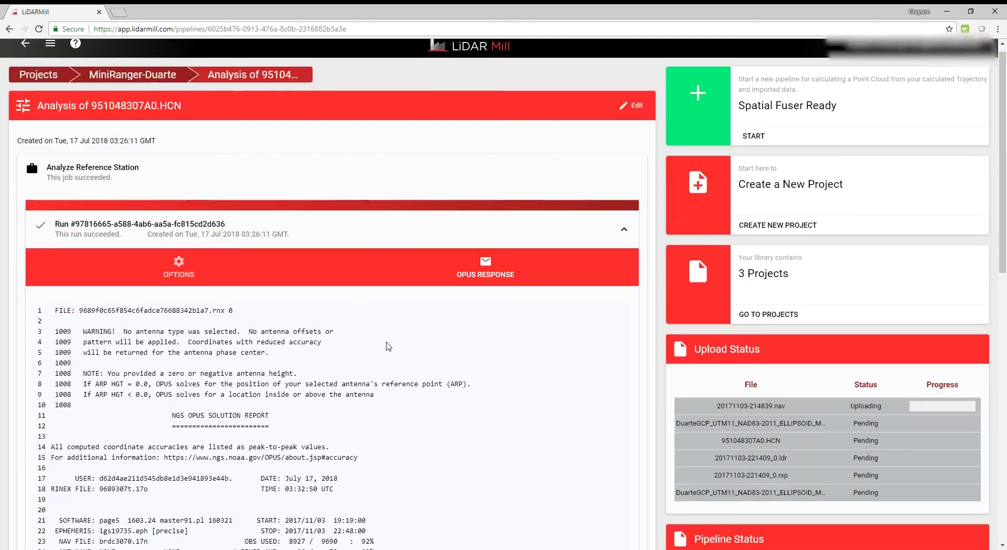
{"action": "left_click", "coordinate": [142, 89]}
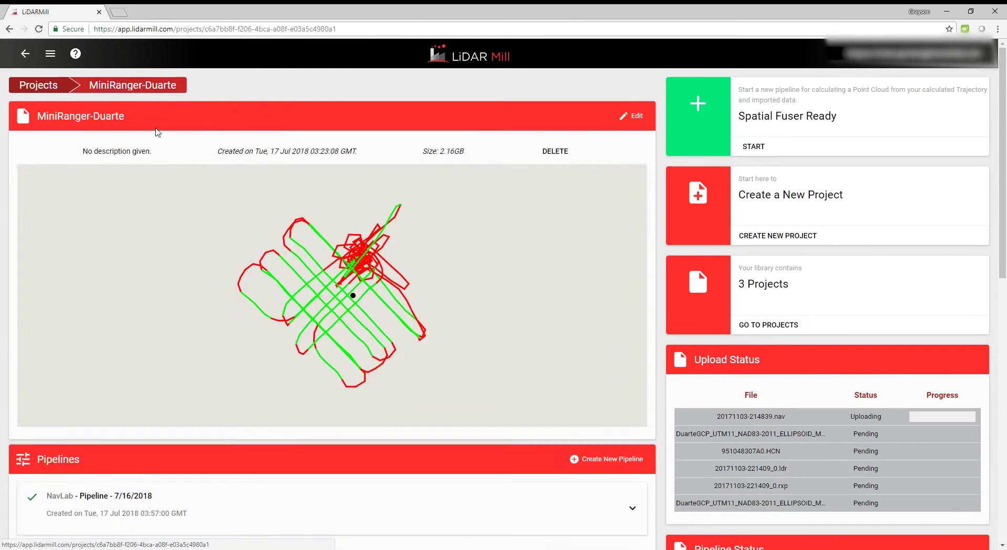
{"action": "scroll", "coordinate": [343, 353], "scroll_direction": "down", "scroll_amount": 6}
{"action": "scroll", "coordinate": [287, 362], "scroll_direction": "down", "scroll_amount": 4}
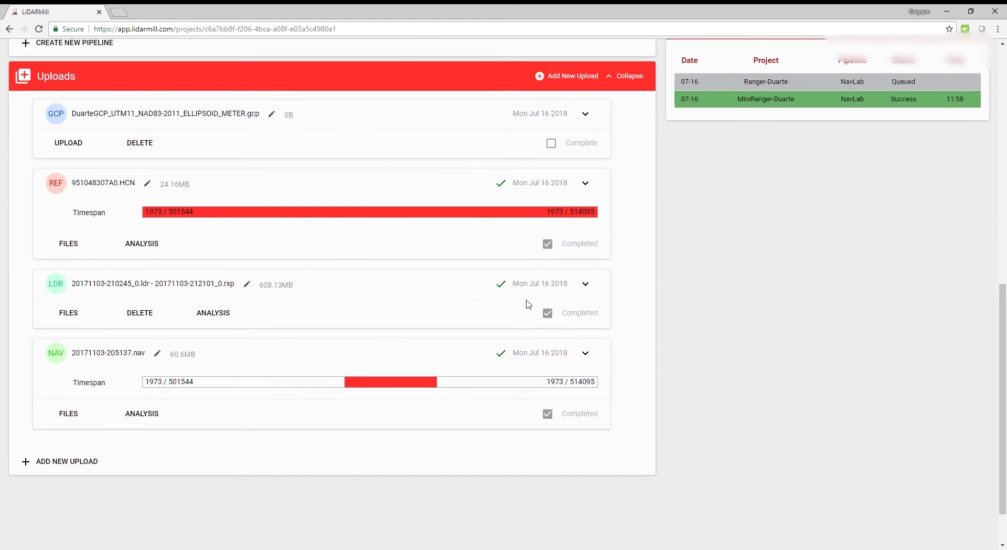
{"action": "left_click", "coordinate": [586, 283]}
{"action": "scroll", "coordinate": [381, 297], "scroll_direction": "down", "scroll_amount": 1}
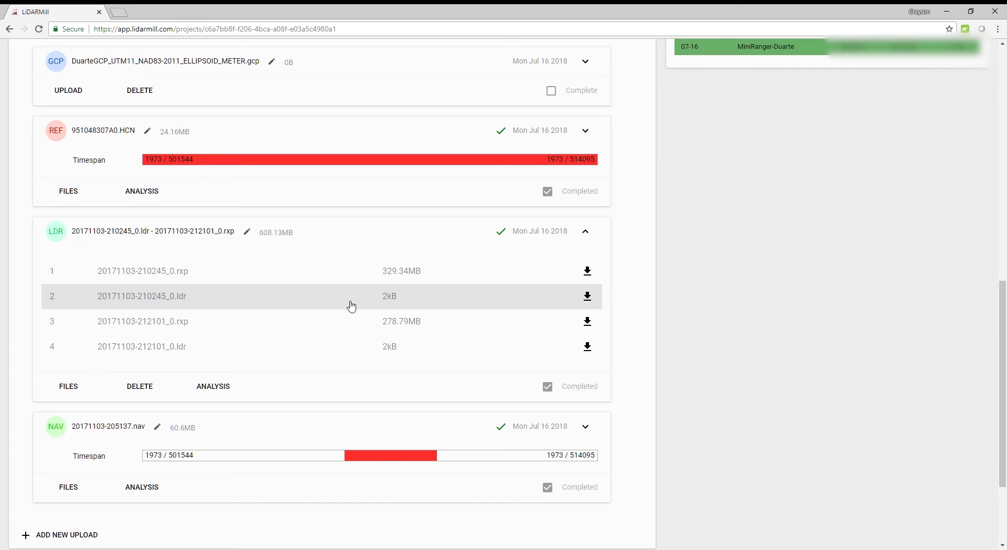
{"action": "scroll", "coordinate": [343, 294], "scroll_direction": "up", "scroll_amount": 1}
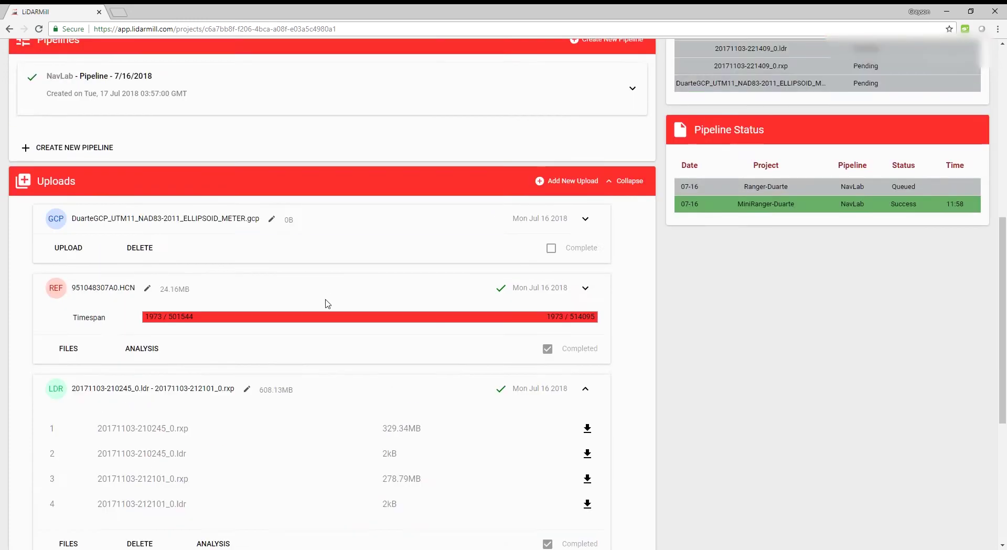
Examine the timespans of MiniRanger-Duarte's reference station and navigation uploads, its LDR files, trajectory map and pipeline list
{"action": "scroll", "coordinate": [326, 298], "scroll_direction": "down", "scroll_amount": 2}
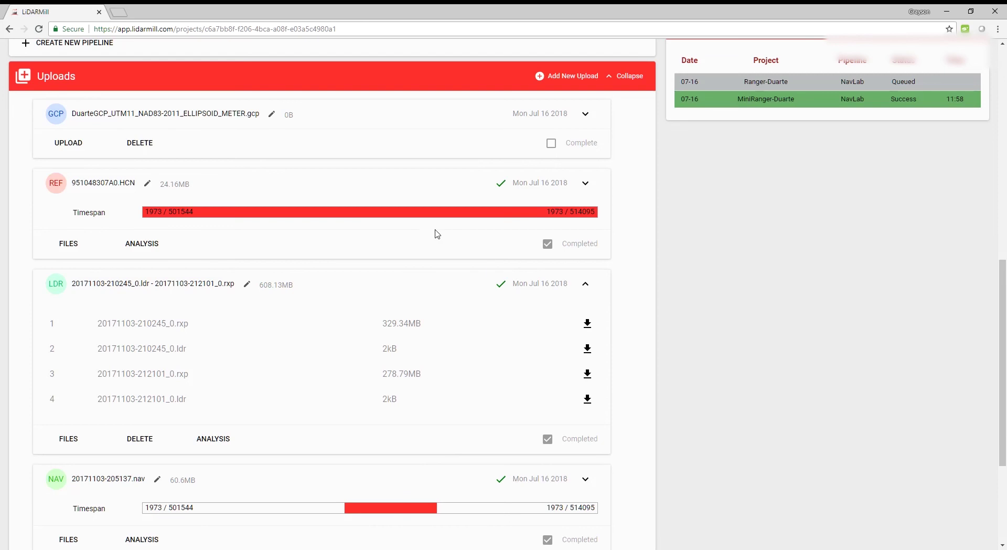
{"action": "scroll", "coordinate": [410, 290], "scroll_direction": "down", "scroll_amount": 2}
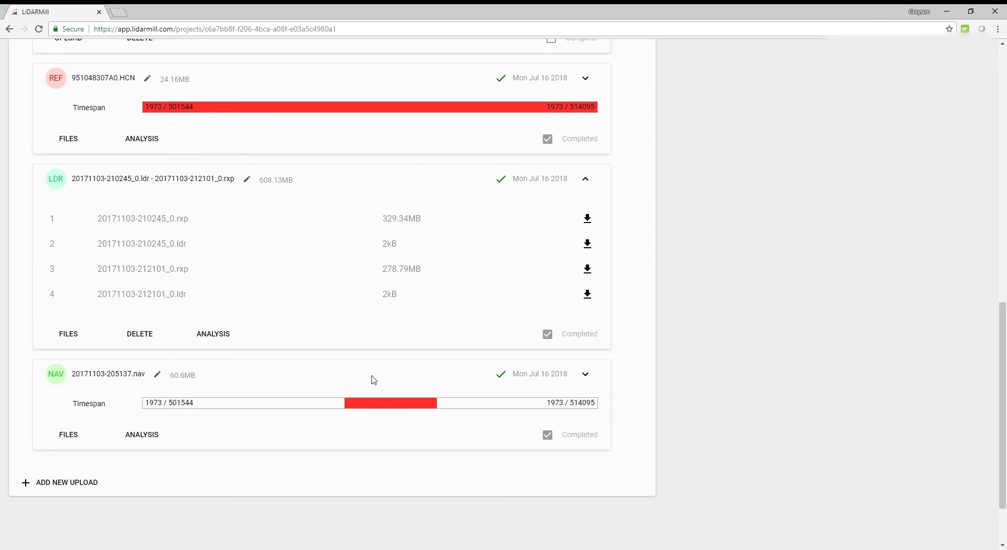
{"action": "scroll", "coordinate": [448, 216], "scroll_direction": "up", "scroll_amount": 1}
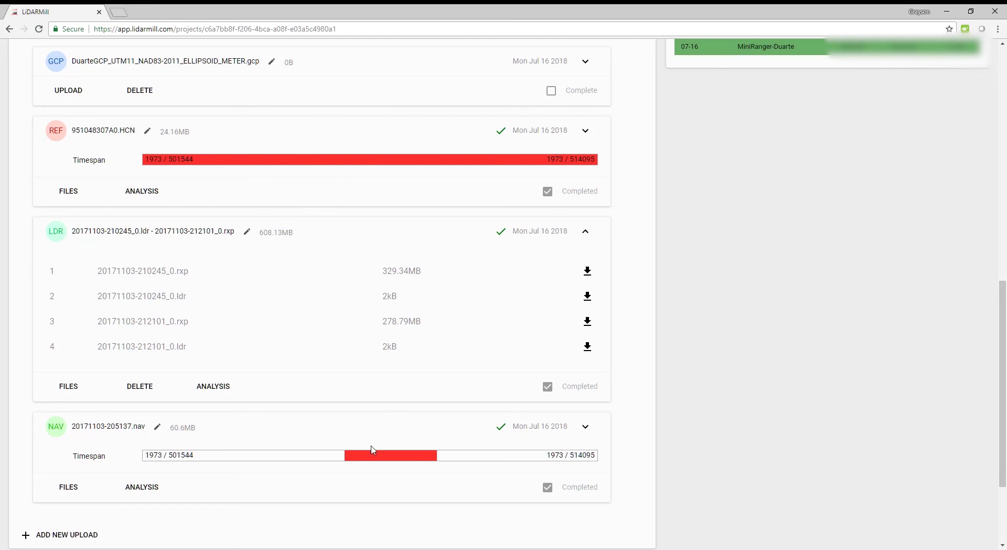
{"action": "scroll", "coordinate": [407, 418], "scroll_direction": "up", "scroll_amount": 6}
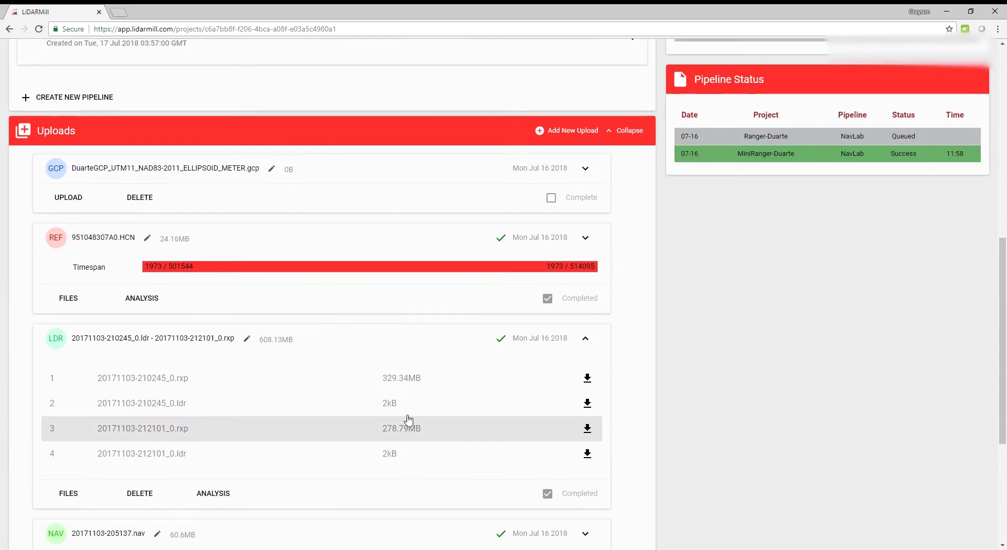
{"action": "scroll", "coordinate": [425, 392], "scroll_direction": "up", "scroll_amount": 2}
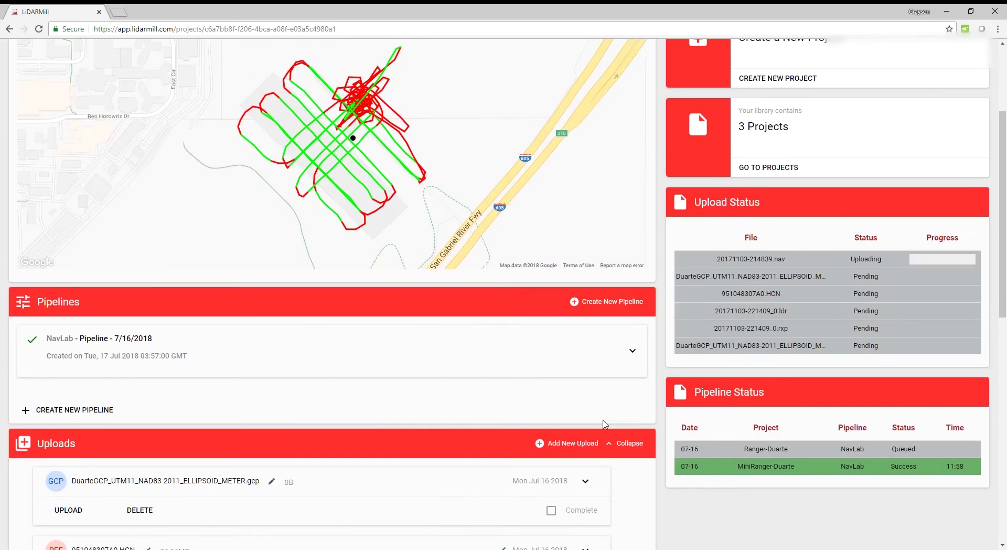
{"action": "scroll", "coordinate": [604, 424], "scroll_direction": "down", "scroll_amount": 6}
{"action": "scroll", "coordinate": [501, 338], "scroll_direction": "up", "scroll_amount": 3}
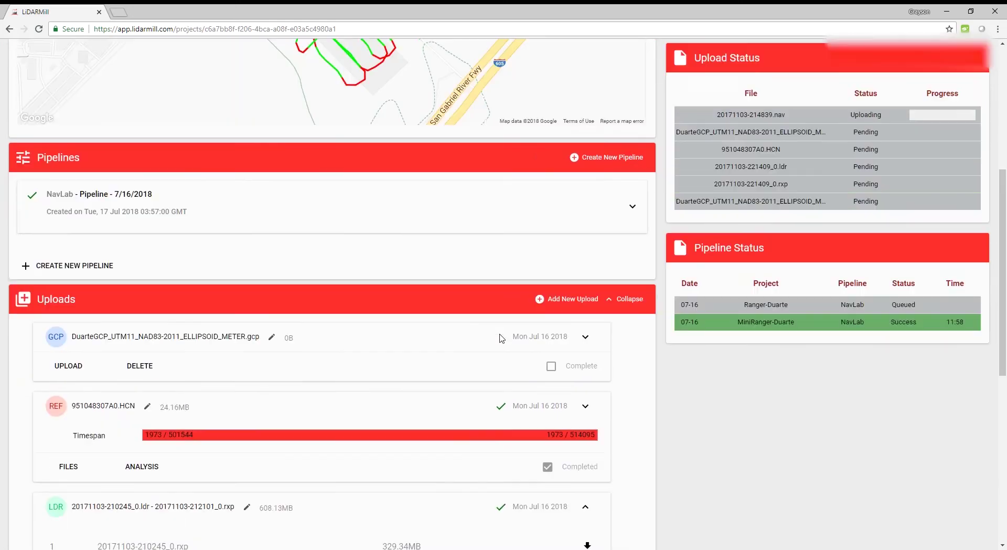
{"action": "scroll", "coordinate": [501, 339], "scroll_direction": "up", "scroll_amount": 2}
{"action": "scroll", "coordinate": [501, 339], "scroll_direction": "down", "scroll_amount": 3}
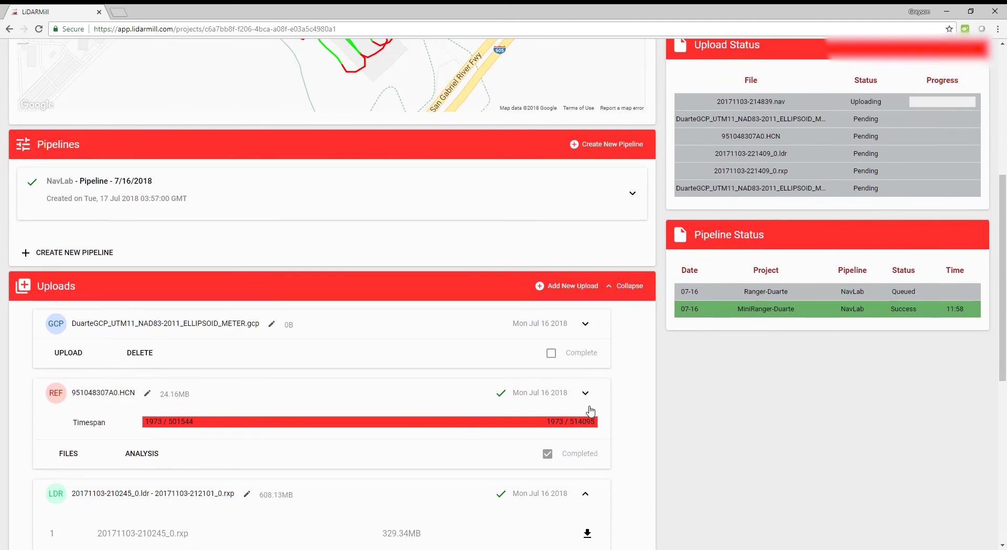
{"action": "scroll", "coordinate": [591, 411], "scroll_direction": "down", "scroll_amount": 8}
{"action": "scroll", "coordinate": [571, 400], "scroll_direction": "up", "scroll_amount": 6}
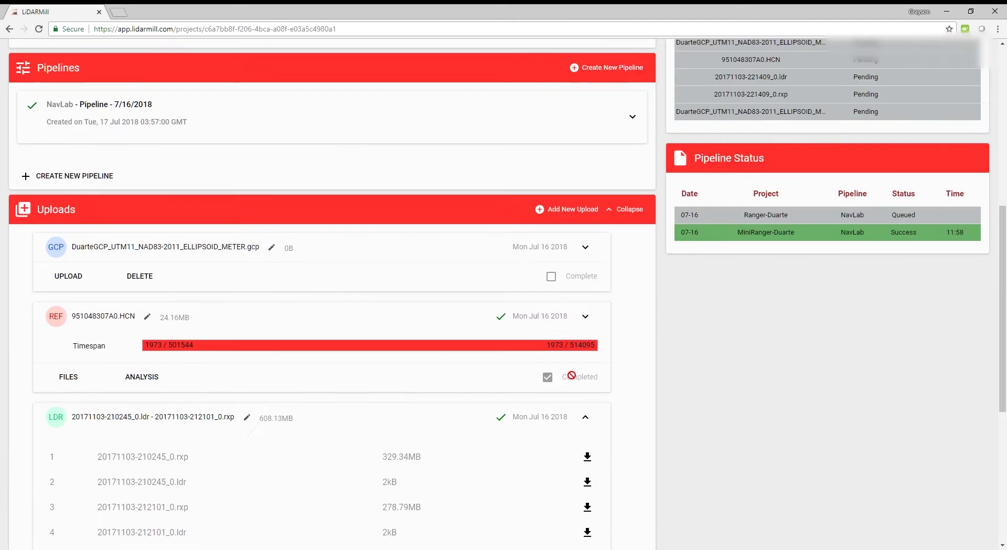
{"action": "scroll", "coordinate": [572, 375], "scroll_direction": "up", "scroll_amount": 3}
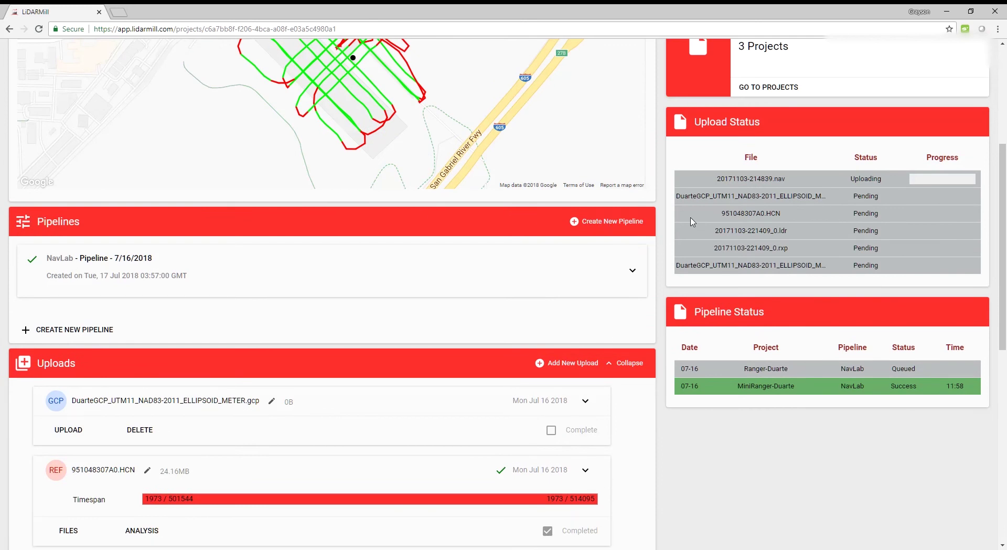
Start a new pipeline in MiniRanger-Duarte with NavLab postprocessing and continue to its file selection
{"action": "left_click", "coordinate": [604, 222]}
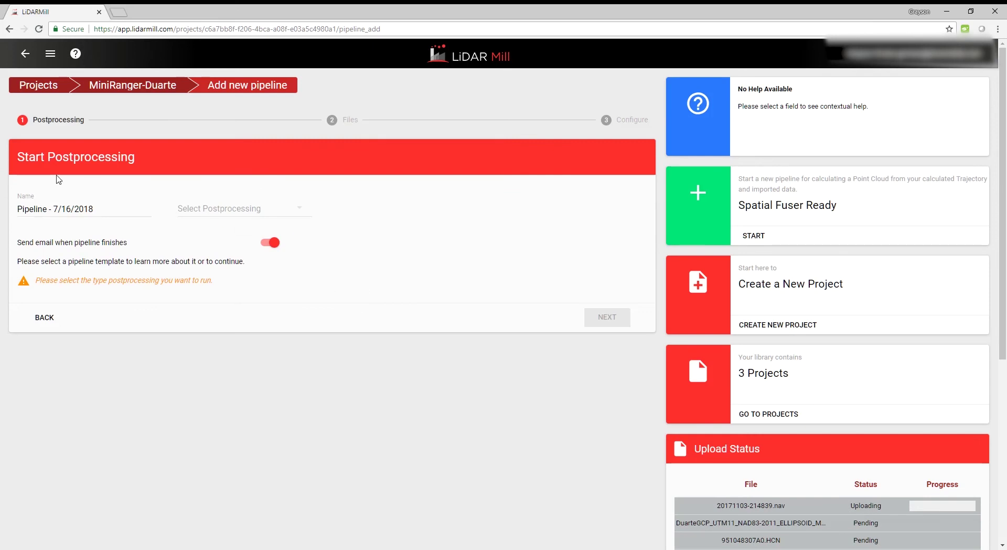
{"action": "left_click", "coordinate": [233, 209]}
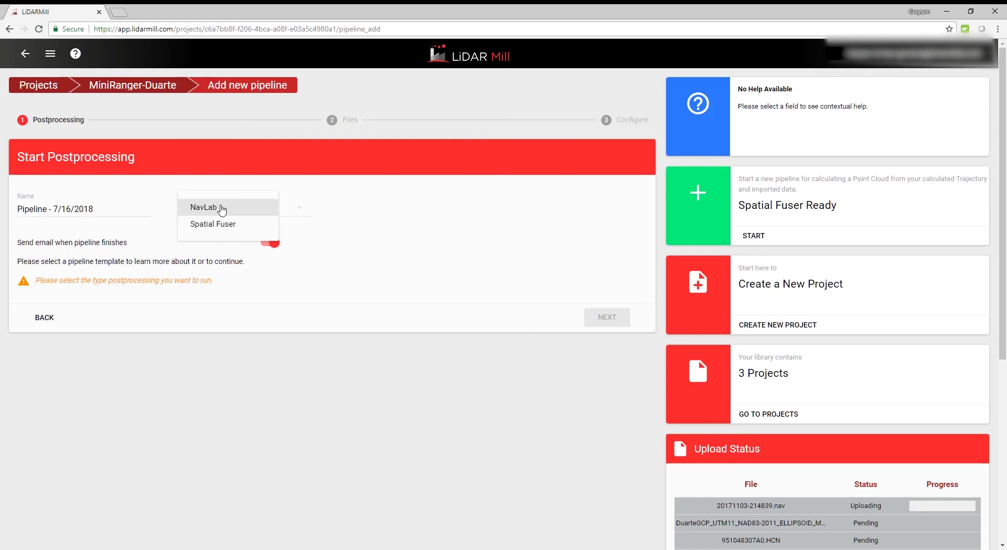
{"action": "left_click", "coordinate": [221, 208]}
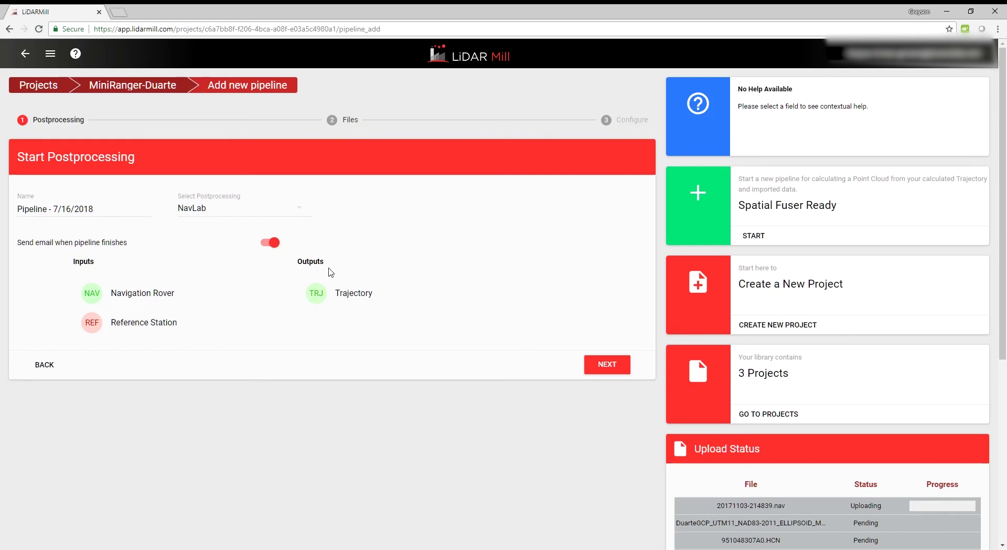
{"action": "left_click", "coordinate": [610, 370]}
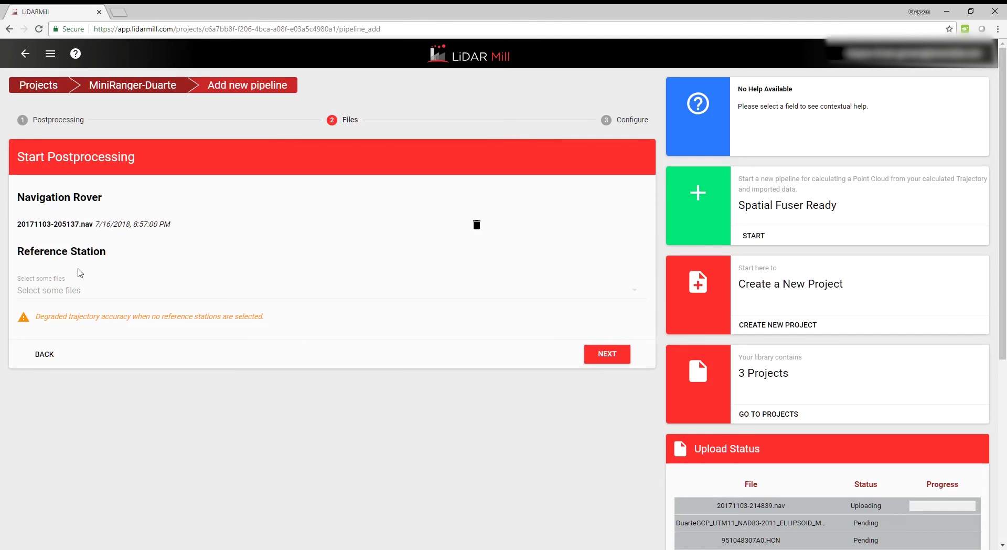
Add 951048307A0.HCN as the pipeline's reference station and continue to the configuration stage
{"action": "left_click", "coordinate": [62, 290]}
{"action": "left_click", "coordinate": [68, 291]}
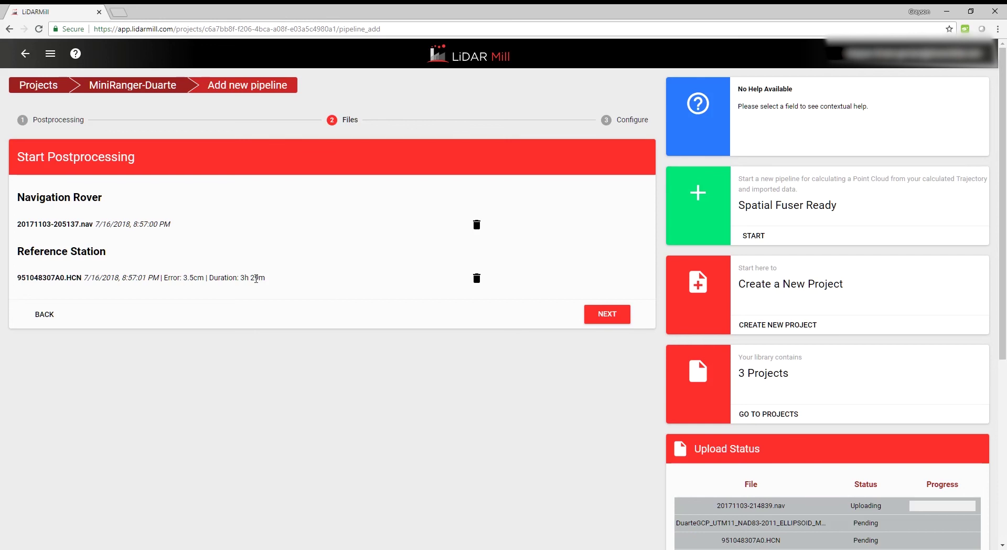
{"action": "left_click", "coordinate": [593, 315]}
{"action": "left_click", "coordinate": [606, 317]}
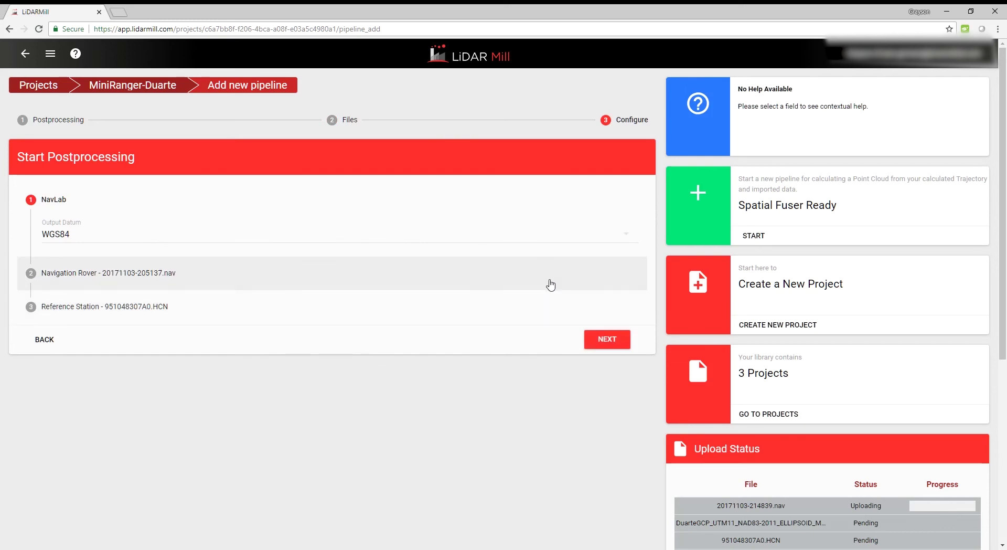
Check the output datum choices and review the rotation, lever arm and antenna settings of navigation rover 20171103-205137.nav
{"action": "left_click", "coordinate": [619, 238]}
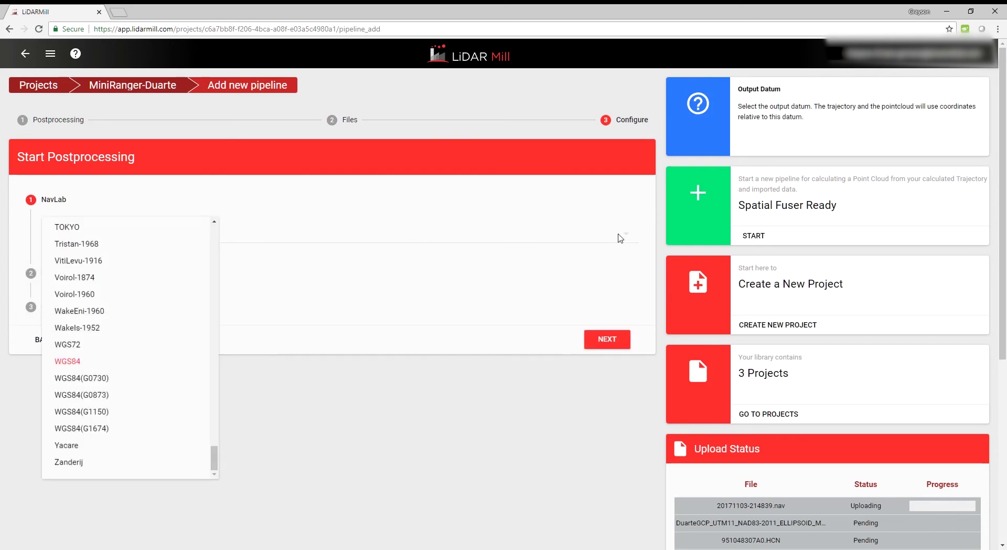
{"action": "left_click", "coordinate": [490, 403]}
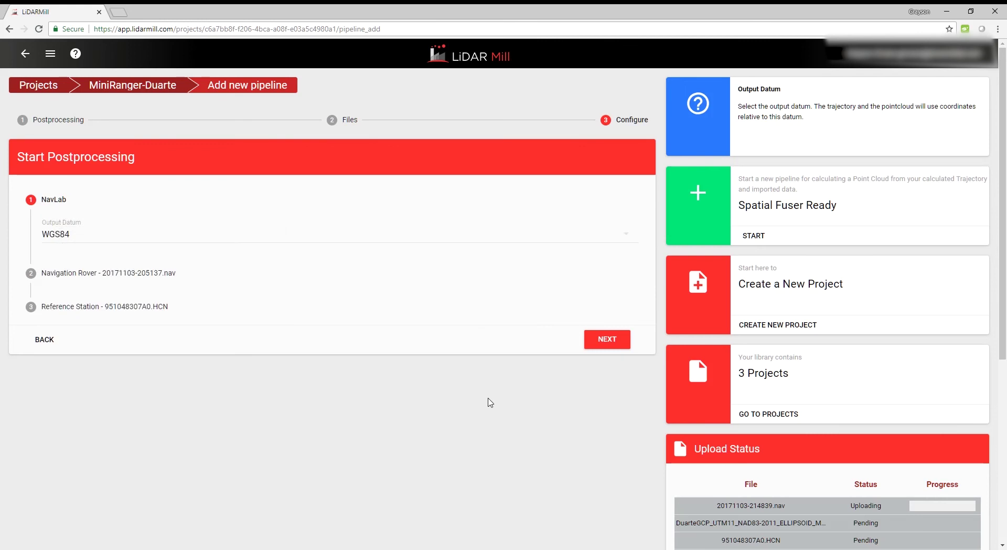
{"action": "left_click", "coordinate": [224, 279]}
{"action": "scroll", "coordinate": [268, 311], "scroll_direction": "down", "scroll_amount": 2}
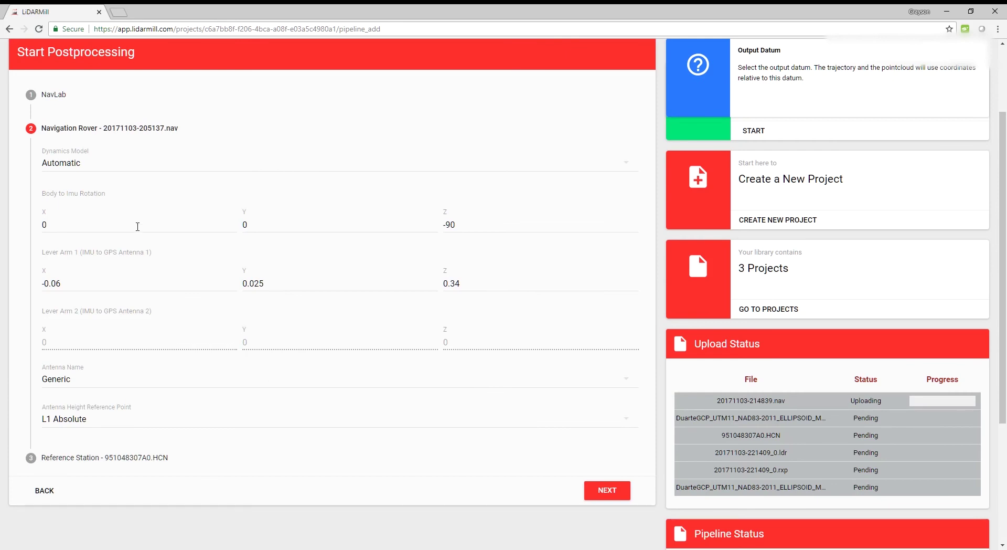
{"action": "scroll", "coordinate": [145, 251], "scroll_direction": "down", "scroll_amount": 1}
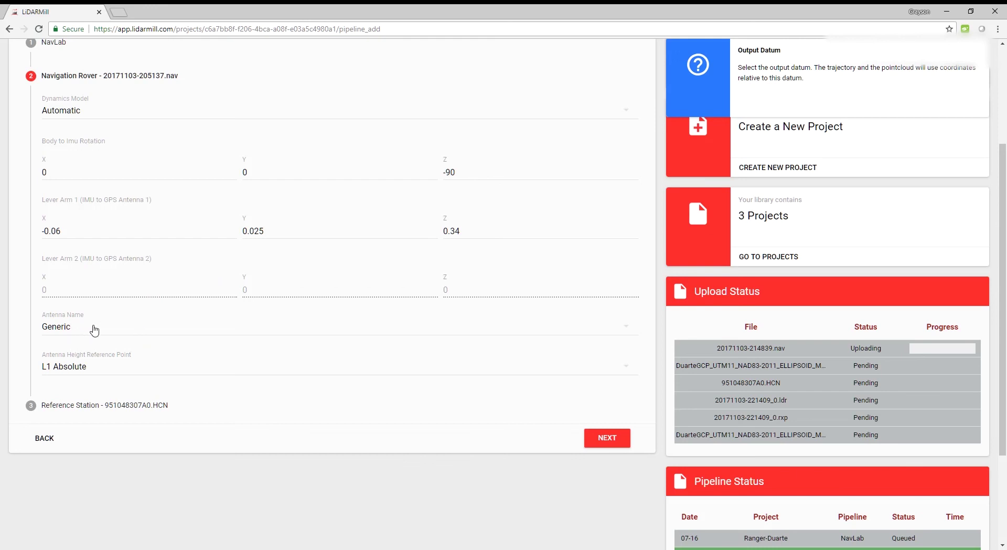
{"action": "scroll", "coordinate": [236, 314], "scroll_direction": "down", "scroll_amount": 2}
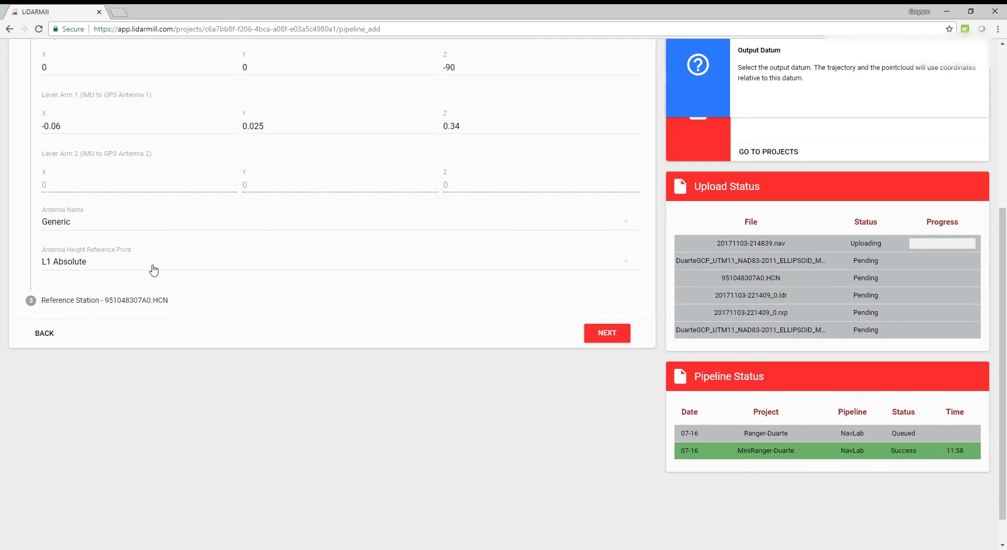
Review the position and antenna settings of reference station 951048307A0.HCN and finish creating the NavLab pipeline
{"action": "left_click", "coordinate": [332, 315]}
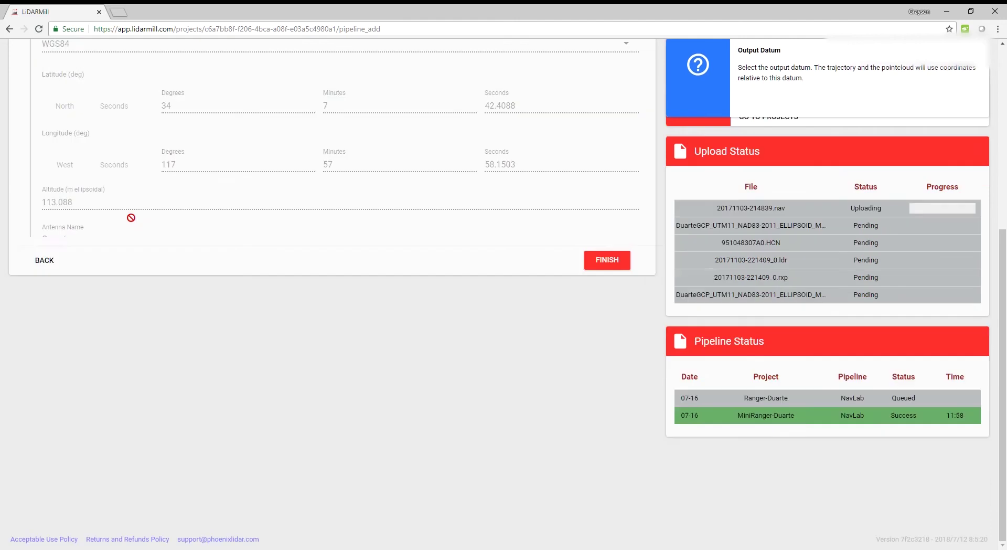
{"action": "scroll", "coordinate": [280, 297], "scroll_direction": "up", "scroll_amount": 3}
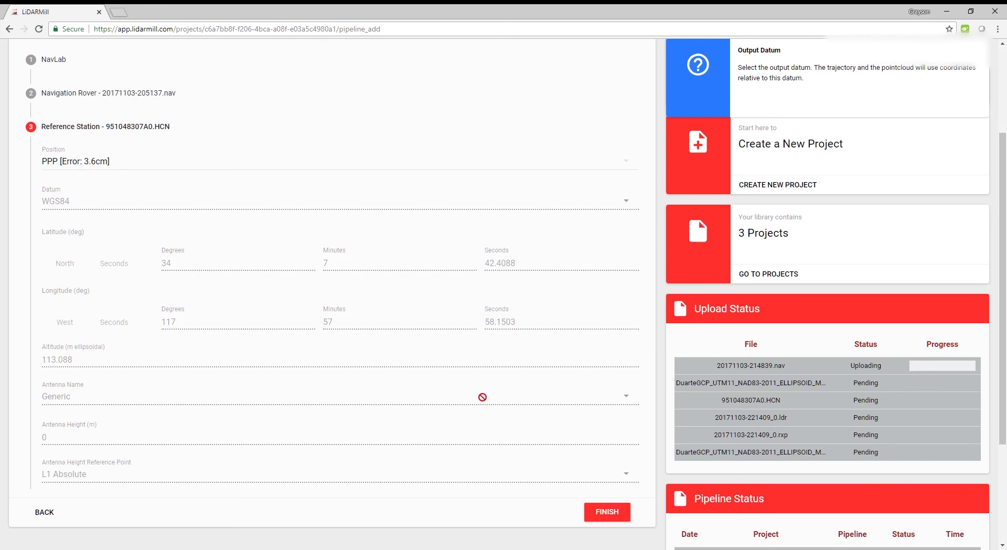
{"action": "left_click", "coordinate": [597, 517]}
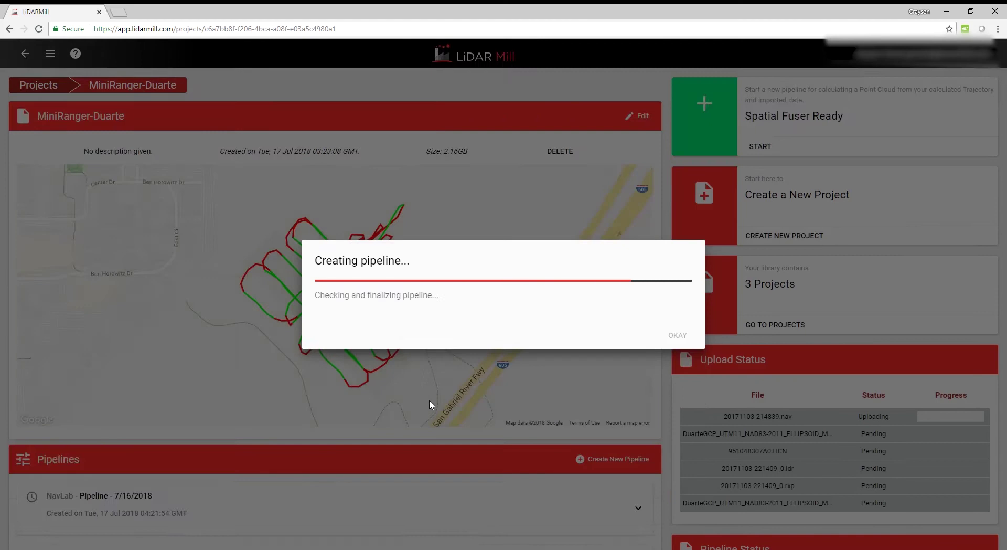
Open the new MiniRanger-Duarte NavLab pipeline and examine its run progress alongside the upload and pipeline status lists
{"action": "scroll", "coordinate": [367, 337], "scroll_direction": "down", "scroll_amount": 5}
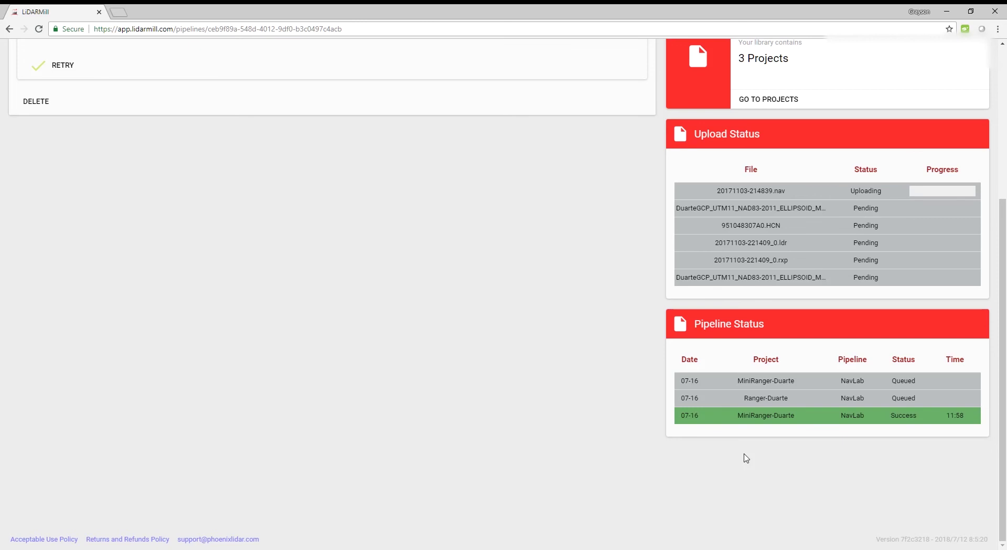
{"action": "scroll", "coordinate": [698, 420], "scroll_direction": "up", "scroll_amount": 2}
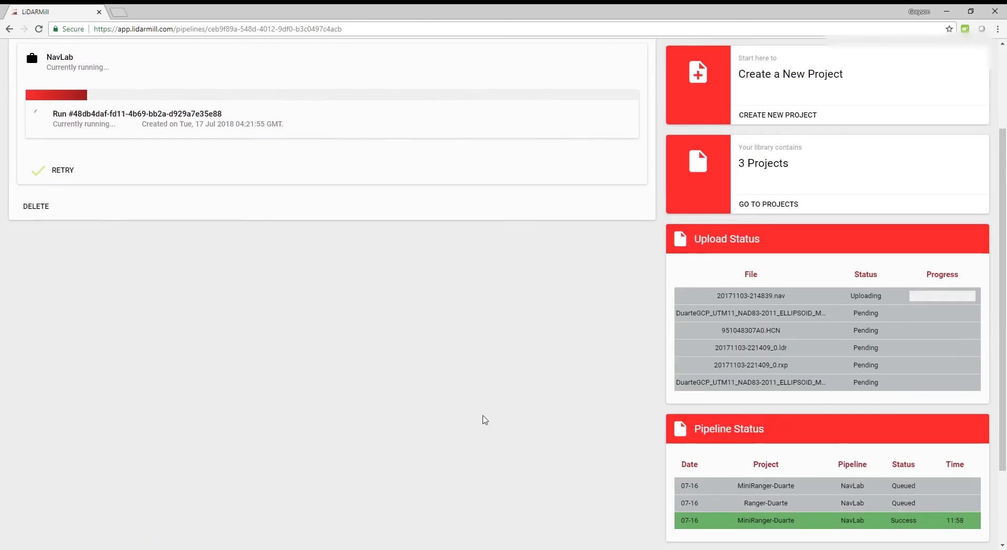
{"action": "scroll", "coordinate": [425, 416], "scroll_direction": "up", "scroll_amount": 2}
{"action": "scroll", "coordinate": [414, 322], "scroll_direction": "down", "scroll_amount": 4}
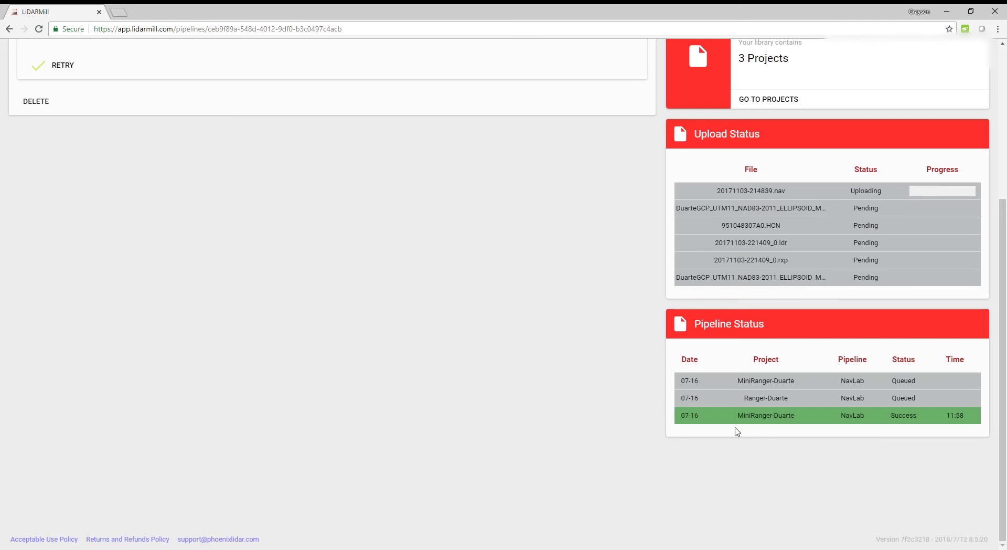
{"action": "scroll", "coordinate": [467, 370], "scroll_direction": "up", "scroll_amount": 4}
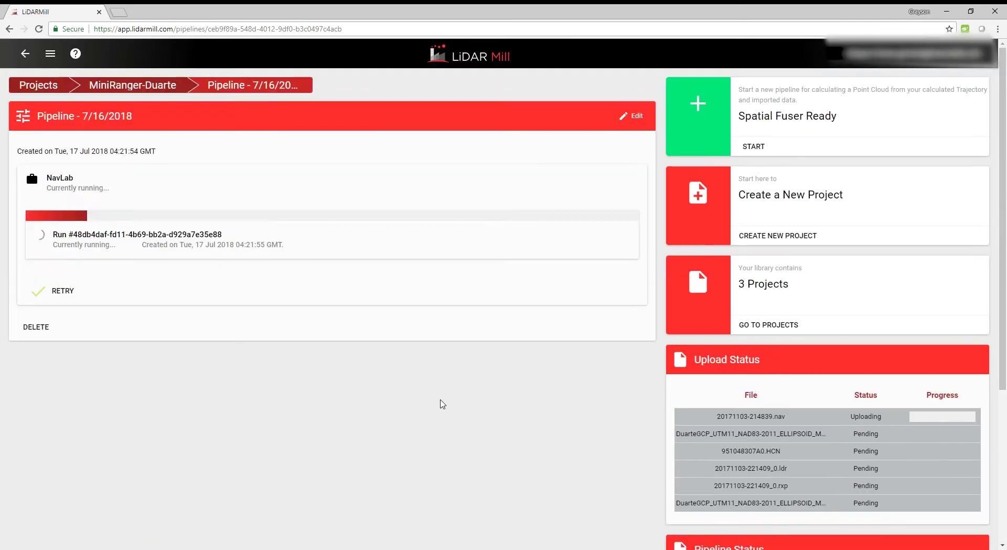
{"action": "scroll", "coordinate": [441, 404], "scroll_direction": "down", "scroll_amount": 4}
{"action": "scroll", "coordinate": [261, 341], "scroll_direction": "up", "scroll_amount": 4}
{"action": "scroll", "coordinate": [538, 419], "scroll_direction": "down", "scroll_amount": 4}
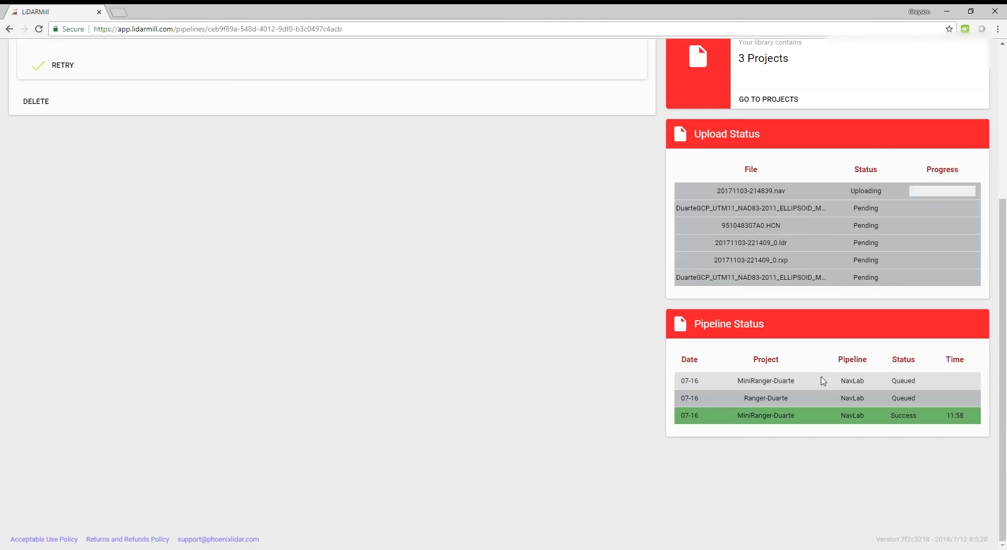
Open the Ranger-Duarte NavLab pipeline from the pipeline status list and check its job and run
{"action": "left_click", "coordinate": [811, 402]}
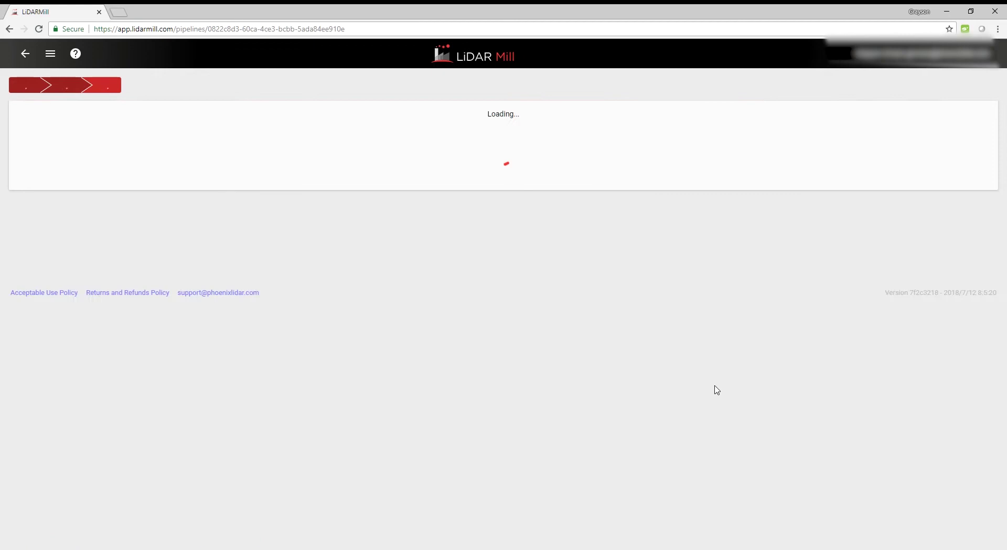
{"action": "scroll", "coordinate": [951, 531], "scroll_direction": "down", "scroll_amount": 4}
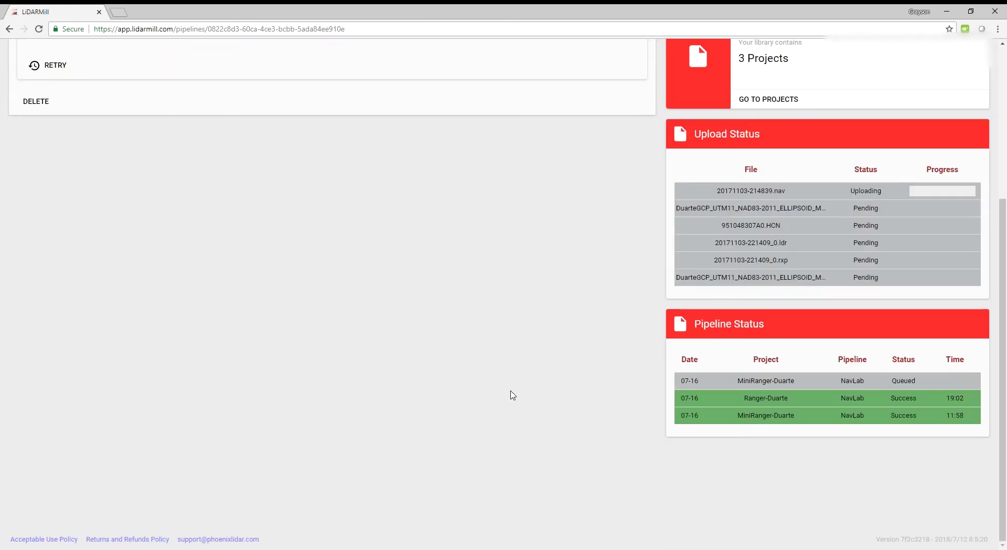
{"action": "scroll", "coordinate": [512, 395], "scroll_direction": "up", "scroll_amount": 4}
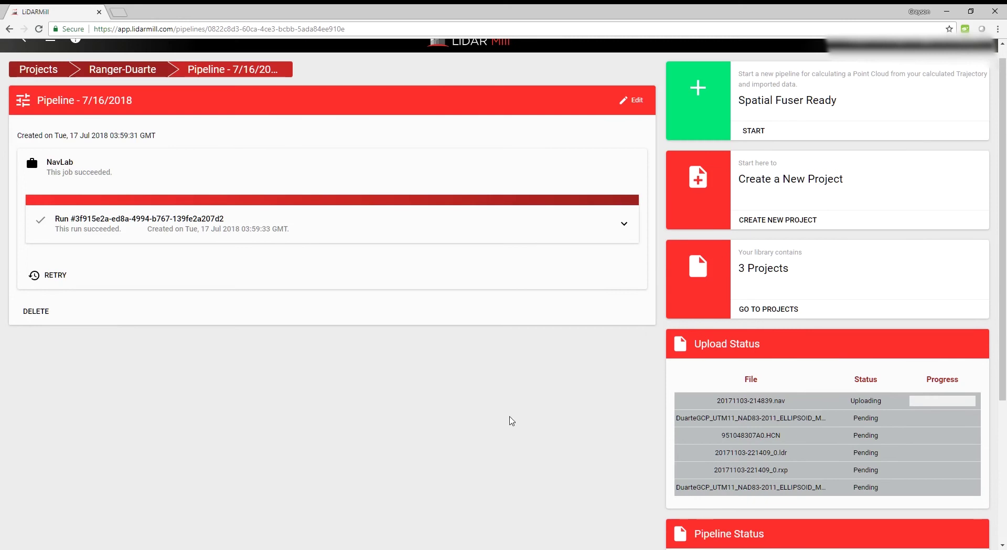
{"action": "scroll", "coordinate": [512, 420], "scroll_direction": "down", "scroll_amount": 4}
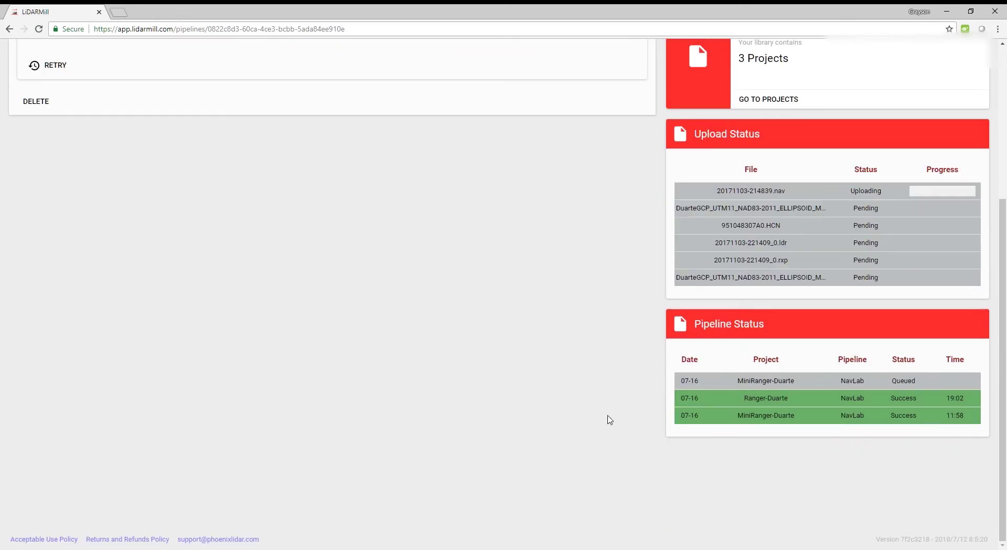
Return to the newest MiniRanger-Duarte NavLab pipeline and check its run progress and status entry
{"action": "left_click", "coordinate": [785, 380]}
{"action": "scroll", "coordinate": [685, 462], "scroll_direction": "down", "scroll_amount": 4}
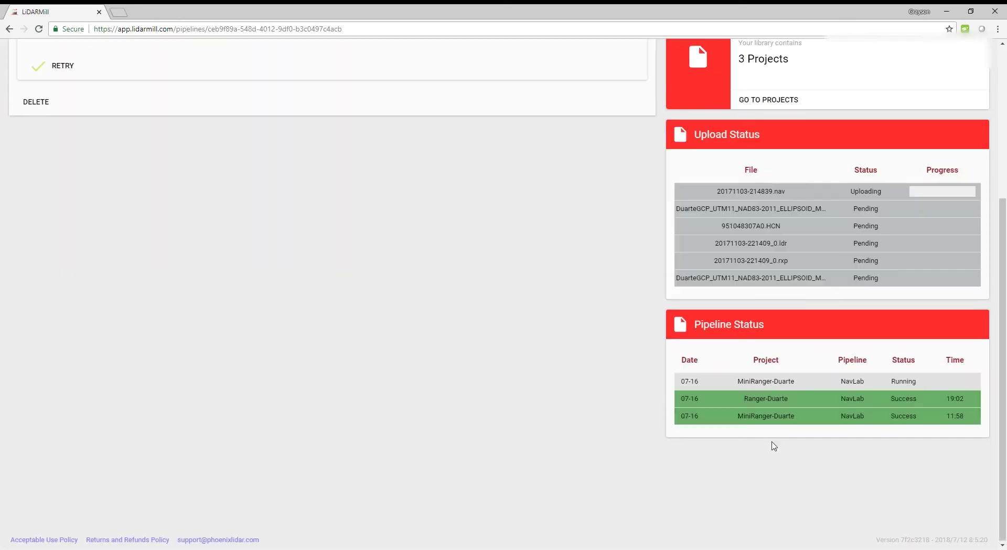
{"action": "scroll", "coordinate": [501, 332], "scroll_direction": "up", "scroll_amount": 4}
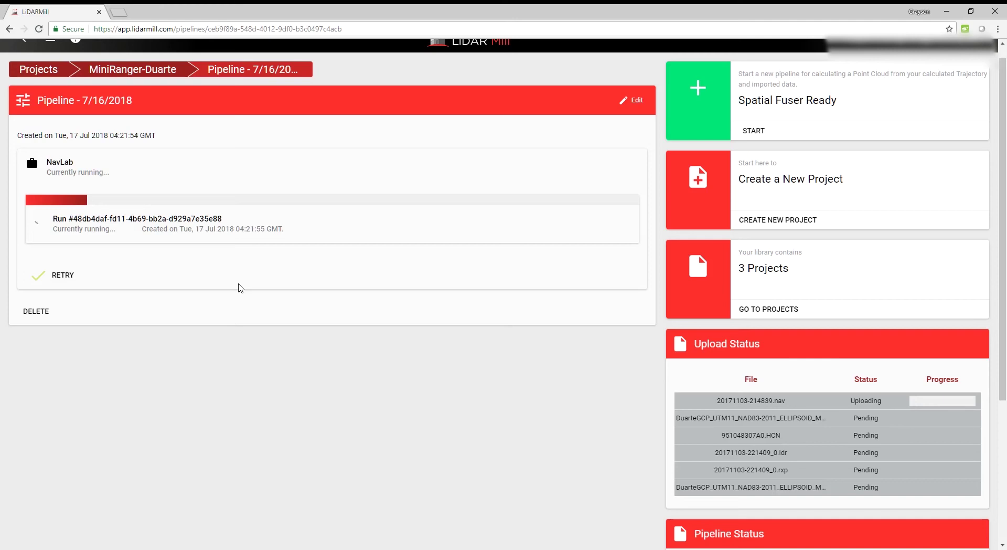
{"action": "scroll", "coordinate": [420, 398], "scroll_direction": "down", "scroll_amount": 3}
{"action": "scroll", "coordinate": [400, 421], "scroll_direction": "up", "scroll_amount": 4}
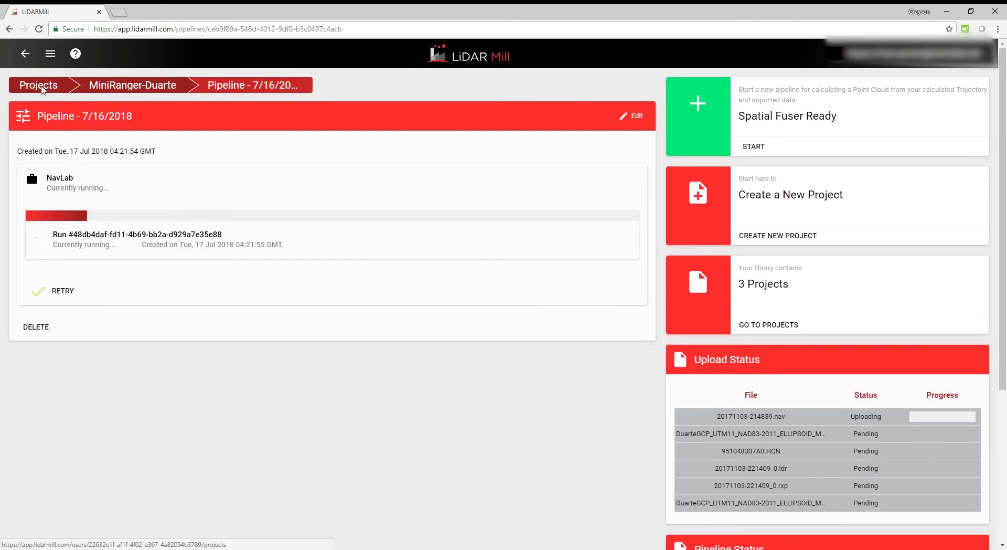
Open the MiniRanger-Duarte project from the project list and examine its trajectory map, pipelines and uploaded files
{"action": "left_click", "coordinate": [40, 85]}
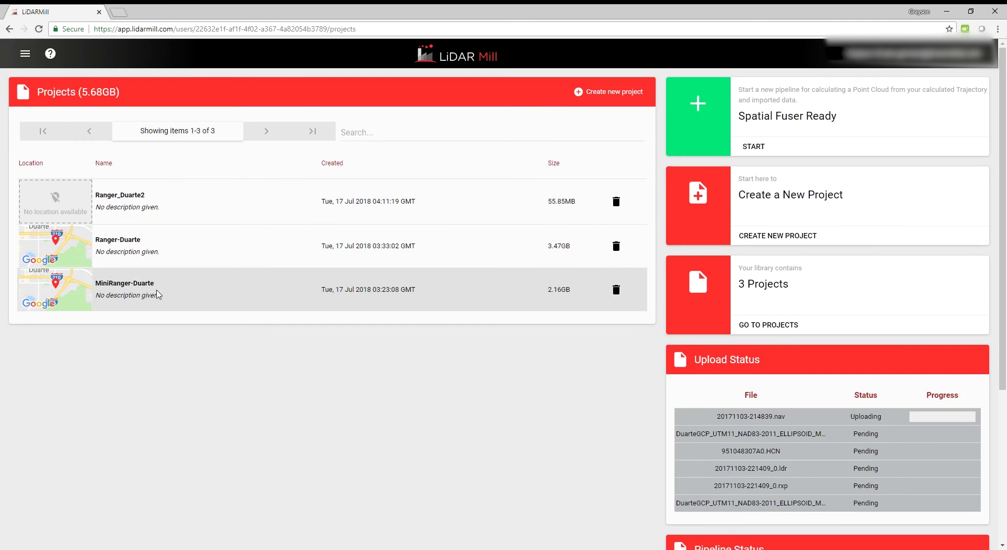
{"action": "left_click", "coordinate": [190, 297]}
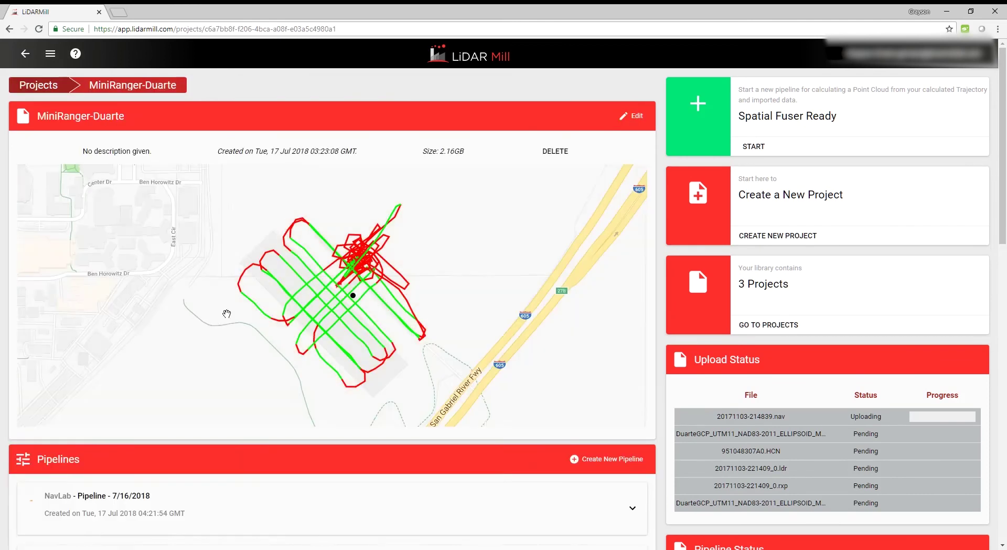
{"action": "scroll", "coordinate": [249, 300], "scroll_direction": "down", "scroll_amount": 6}
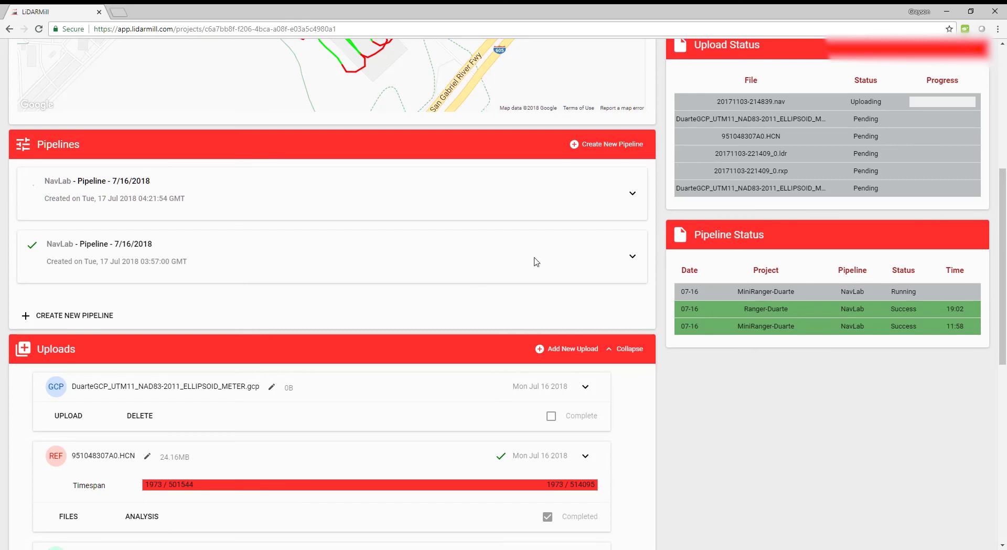
{"action": "scroll", "coordinate": [527, 265], "scroll_direction": "up", "scroll_amount": 2}
{"action": "scroll", "coordinate": [506, 278], "scroll_direction": "down", "scroll_amount": 2}
{"action": "scroll", "coordinate": [315, 382], "scroll_direction": "down", "scroll_amount": 6}
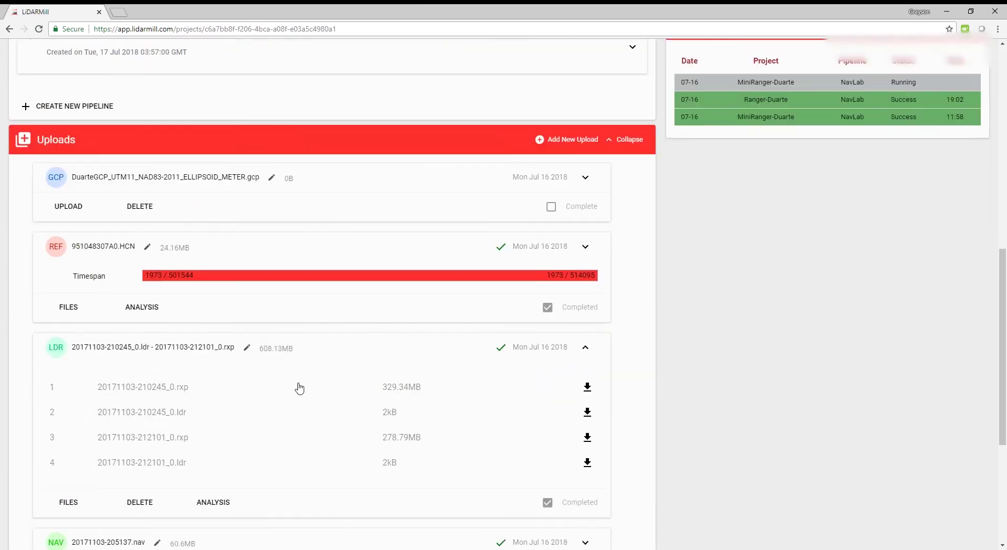
{"action": "scroll", "coordinate": [386, 339], "scroll_direction": "up", "scroll_amount": 6}
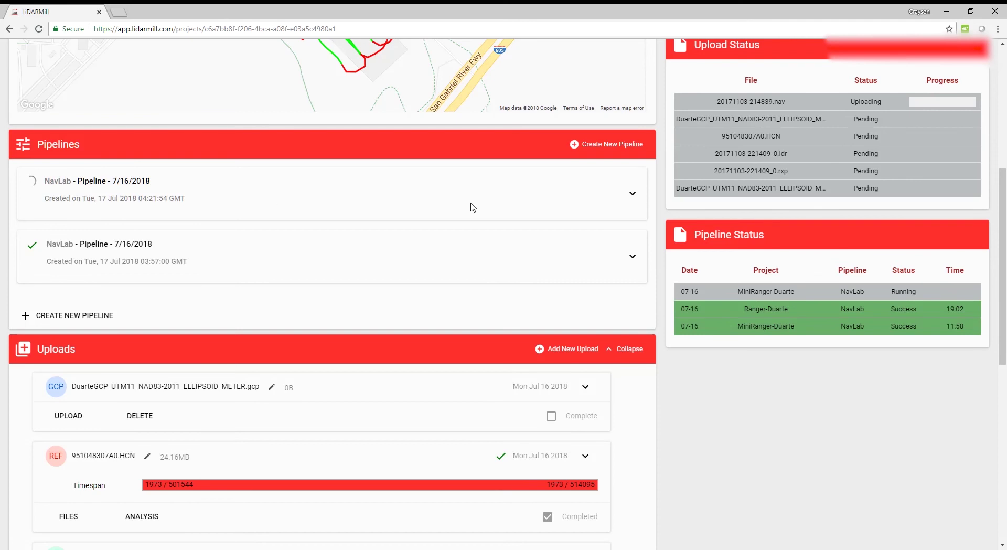
{"action": "scroll", "coordinate": [445, 278], "scroll_direction": "down", "scroll_amount": 2}
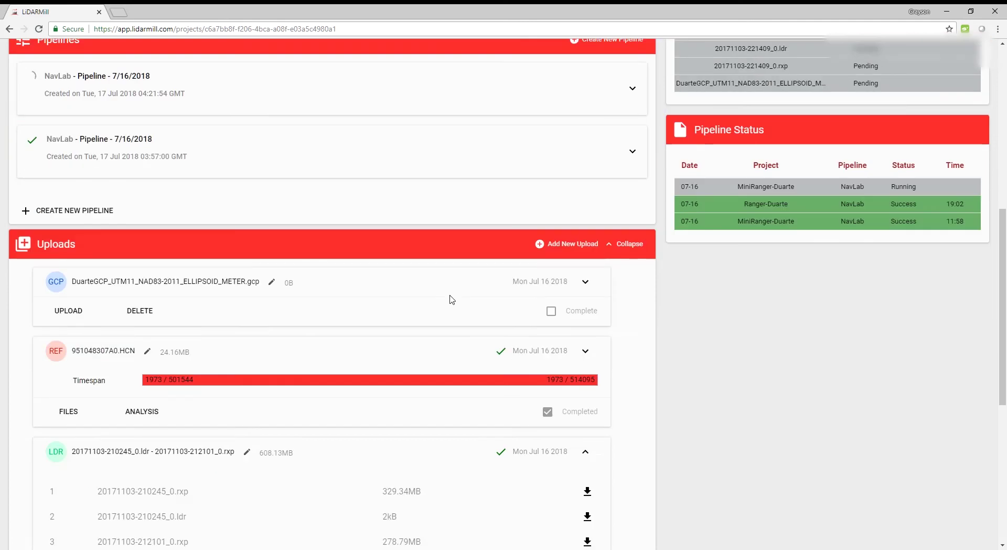
{"action": "scroll", "coordinate": [433, 316], "scroll_direction": "down", "scroll_amount": 3}
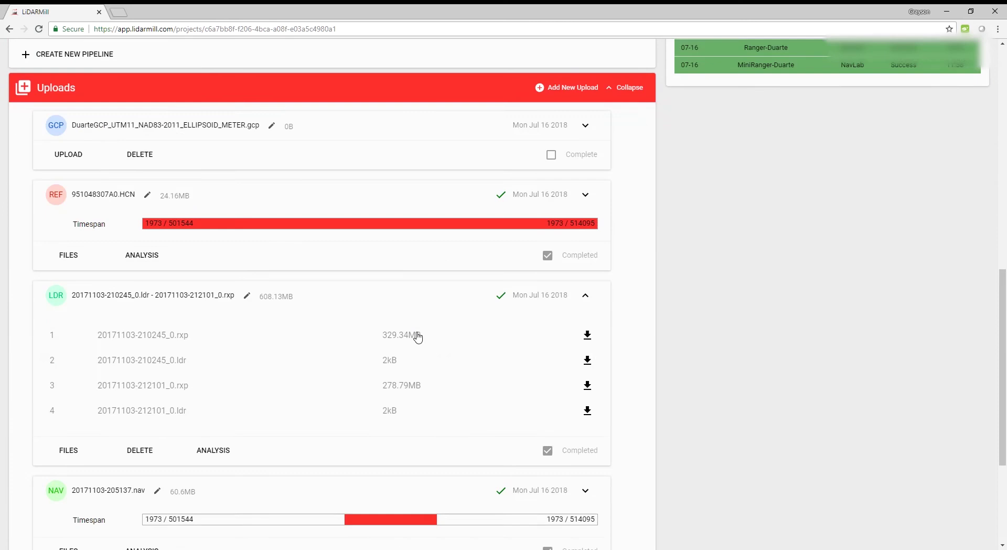
{"action": "scroll", "coordinate": [420, 346], "scroll_direction": "up", "scroll_amount": 3}
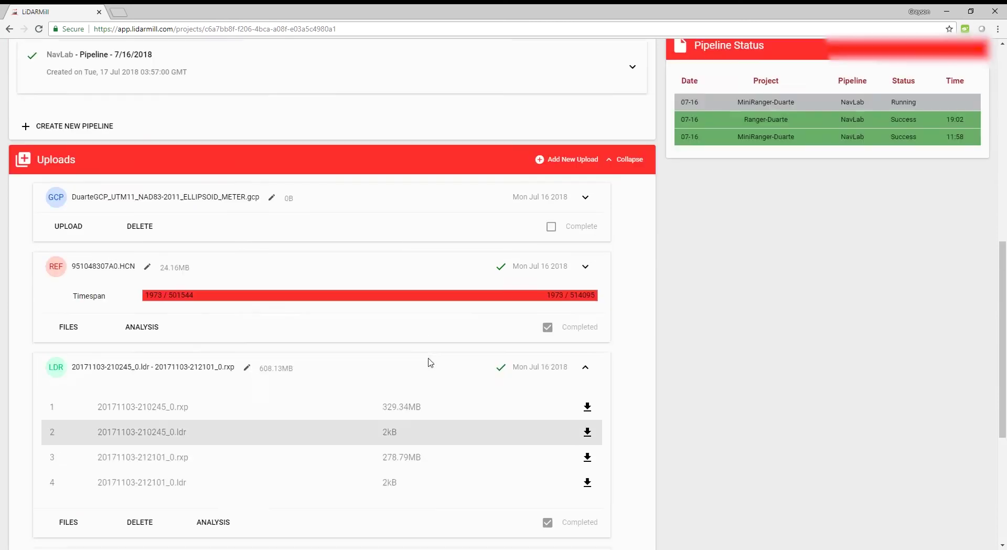
{"action": "scroll", "coordinate": [430, 360], "scroll_direction": "up", "scroll_amount": 2}
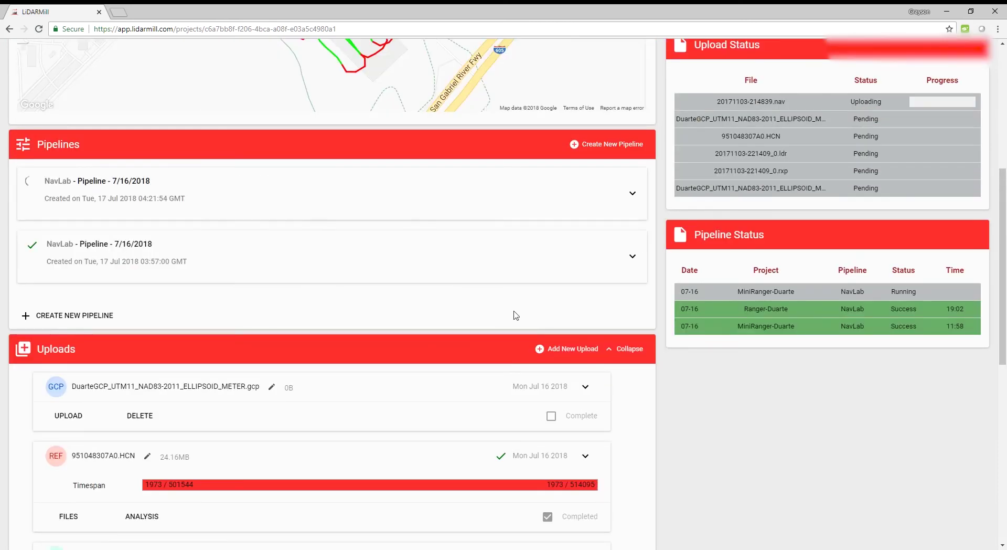
{"action": "scroll", "coordinate": [516, 315], "scroll_direction": "up", "scroll_amount": 6}
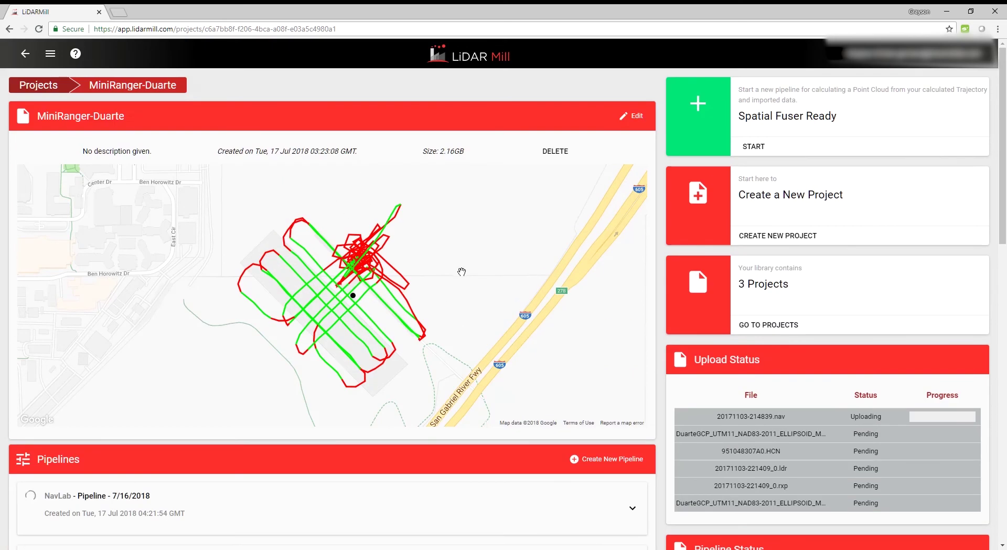
Compare the completion status of MiniRanger-Duarte's two NavLab pipelines and check the reference, LiDAR and navigation uploads
{"action": "scroll", "coordinate": [461, 271], "scroll_direction": "down", "scroll_amount": 5}
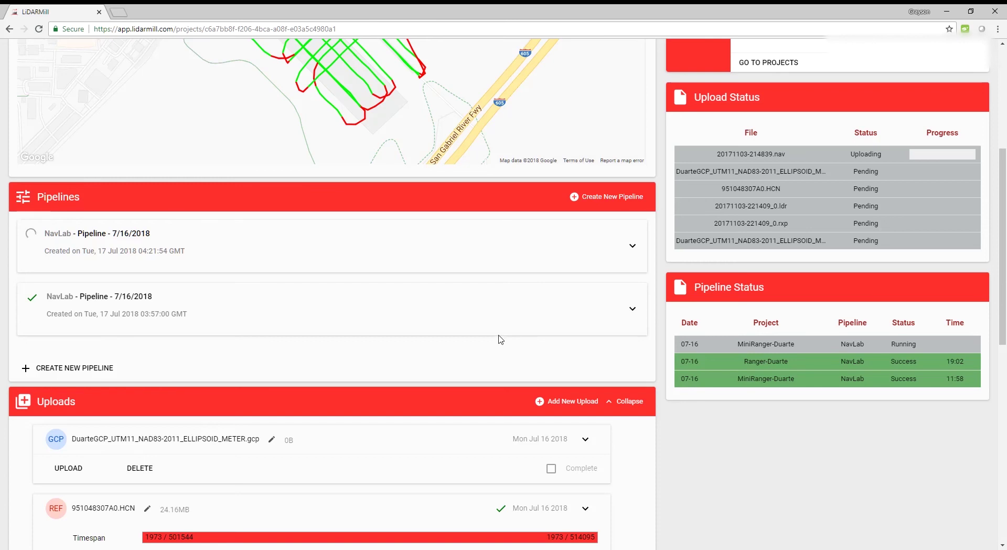
{"action": "scroll", "coordinate": [559, 314], "scroll_direction": "down", "scroll_amount": 2}
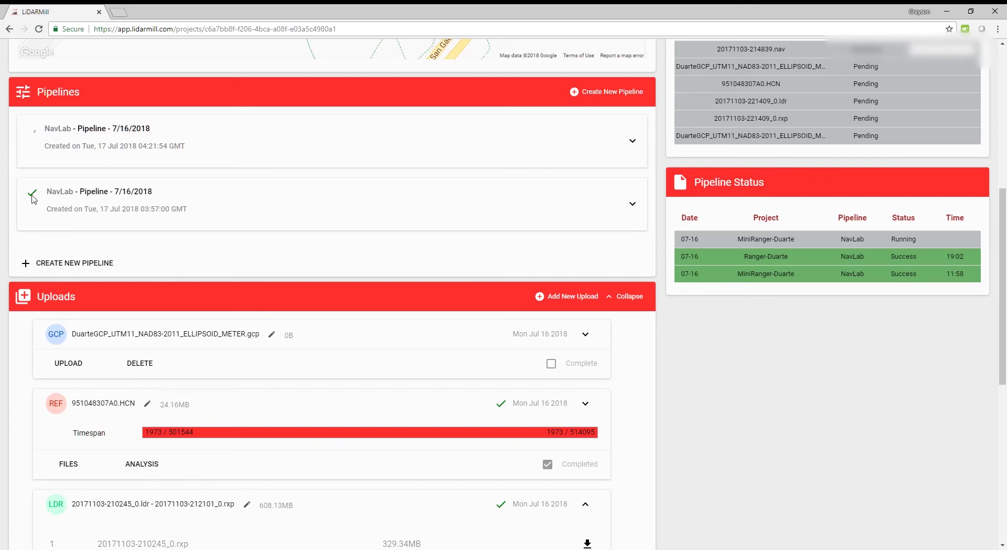
{"action": "scroll", "coordinate": [153, 250], "scroll_direction": "down", "scroll_amount": 1}
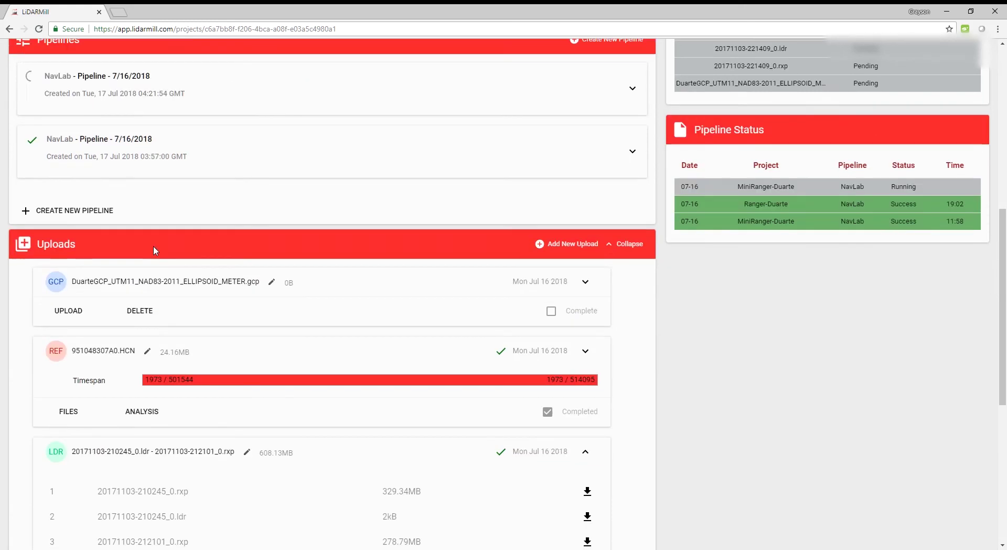
{"action": "scroll", "coordinate": [458, 256], "scroll_direction": "up", "scroll_amount": 2}
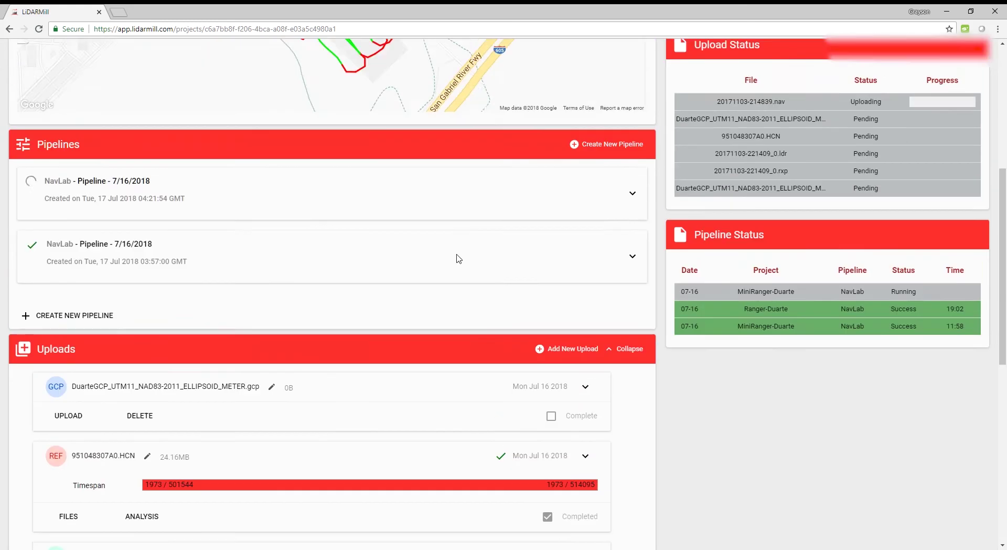
{"action": "scroll", "coordinate": [474, 339], "scroll_direction": "down", "scroll_amount": 4}
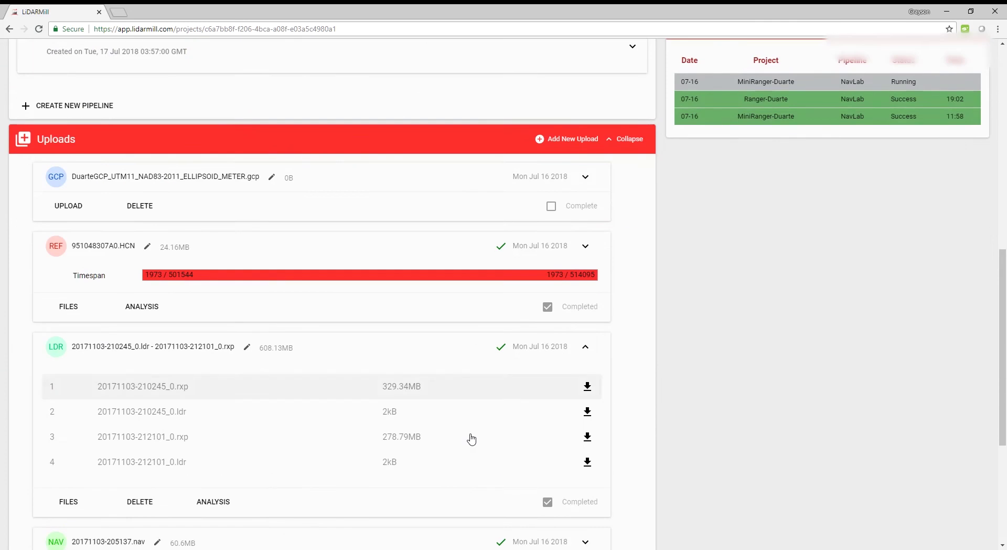
{"action": "scroll", "coordinate": [503, 462], "scroll_direction": "down", "scroll_amount": 1}
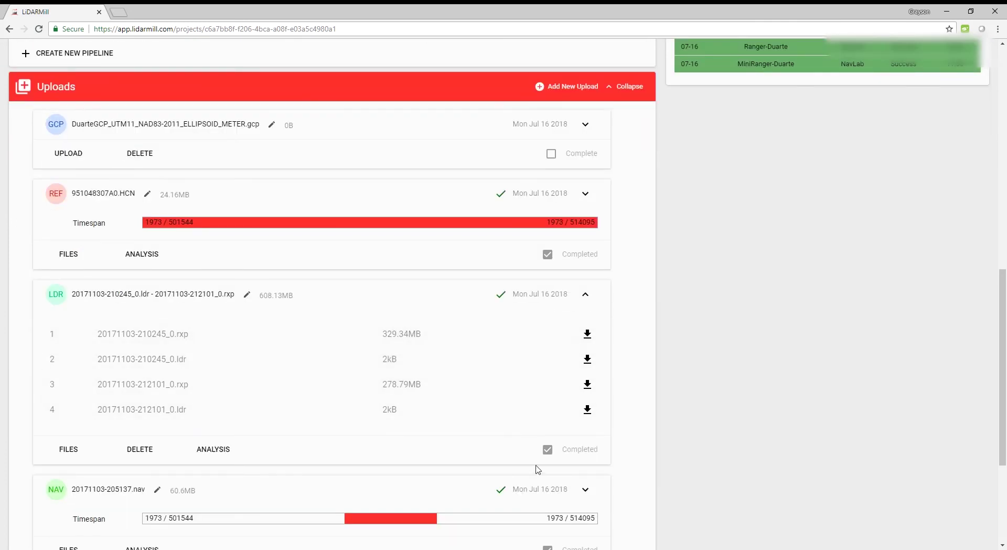
{"action": "scroll", "coordinate": [490, 401], "scroll_direction": "up", "scroll_amount": 5}
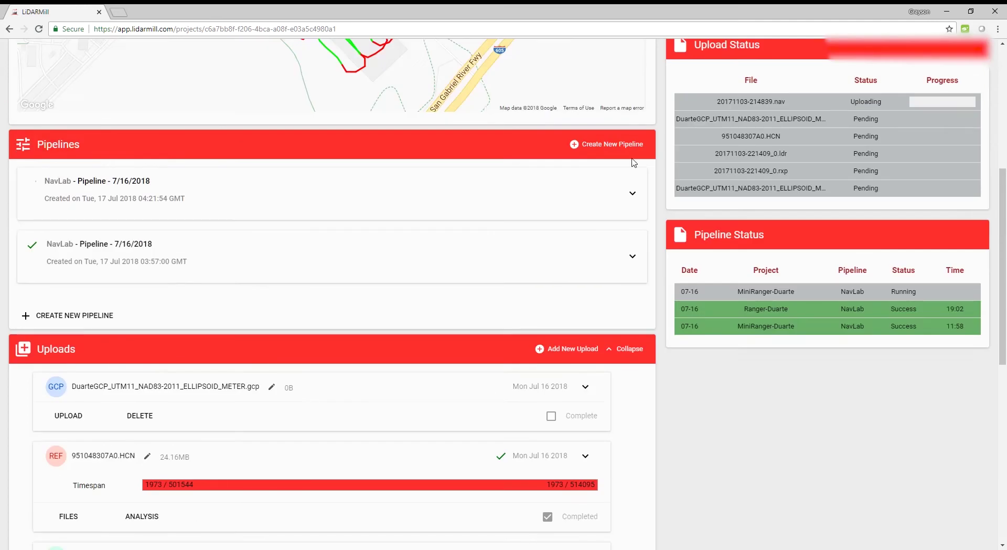
Start a new MiniRanger-Duarte pipeline with Spatial Fuser postprocessing and proceed to its file selection
{"action": "left_click", "coordinate": [598, 144]}
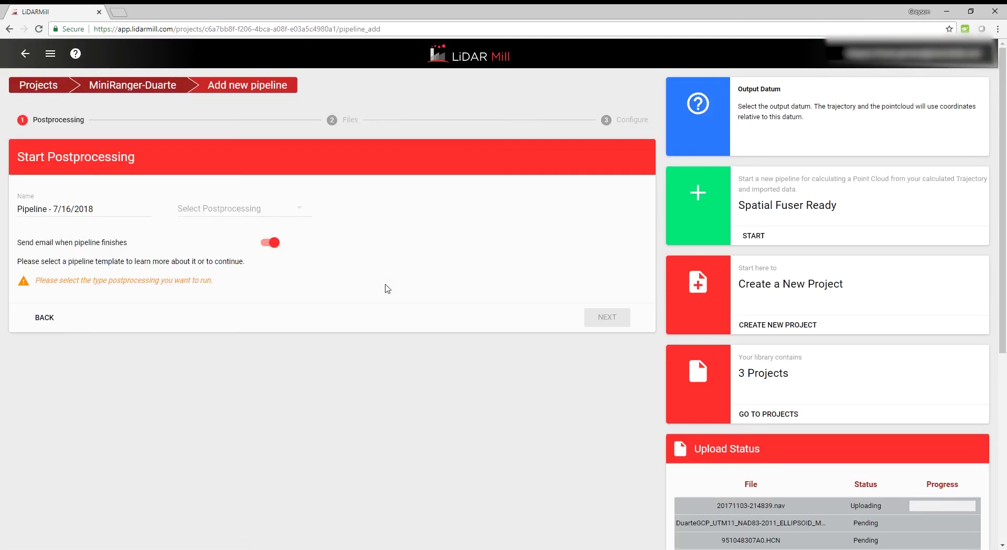
{"action": "left_click", "coordinate": [235, 209]}
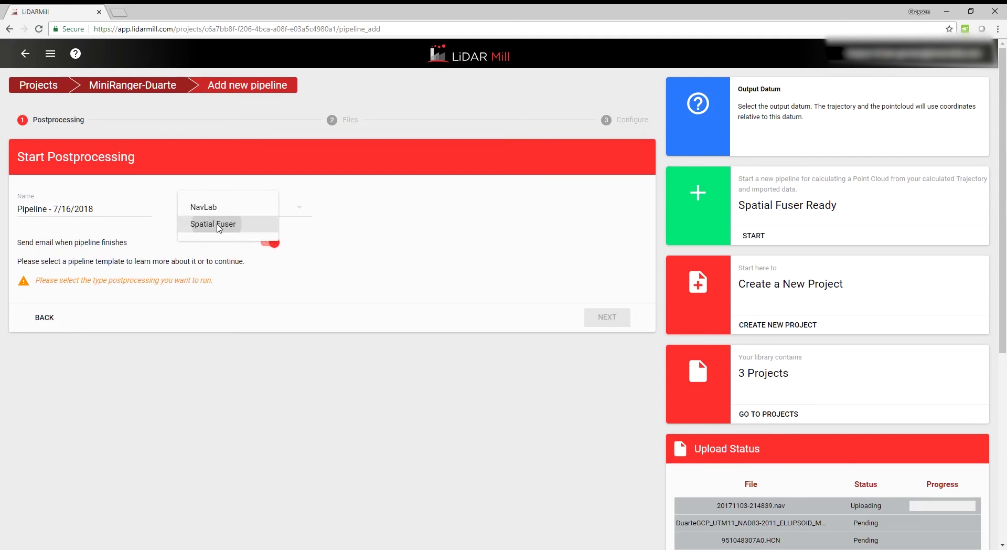
{"action": "left_click", "coordinate": [217, 223]}
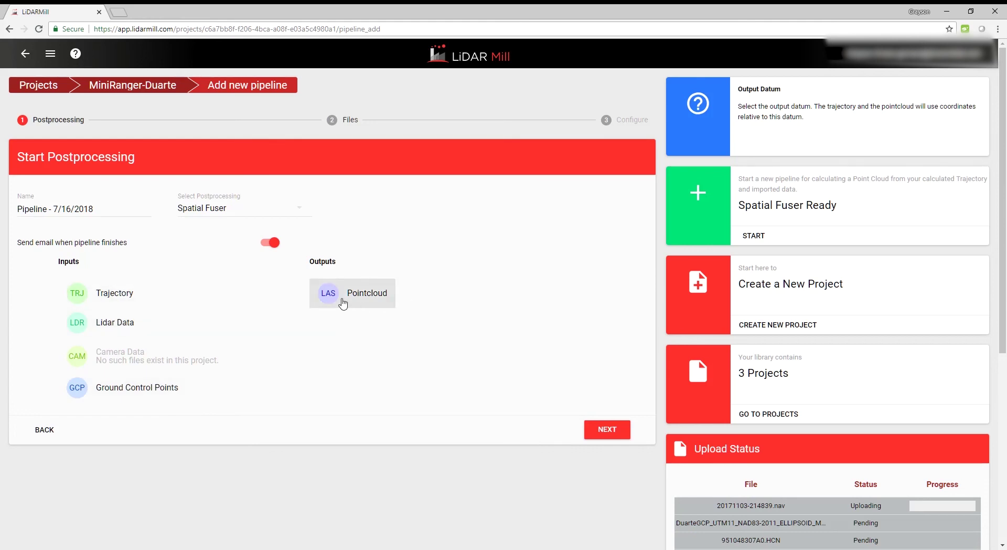
{"action": "left_click", "coordinate": [614, 438]}
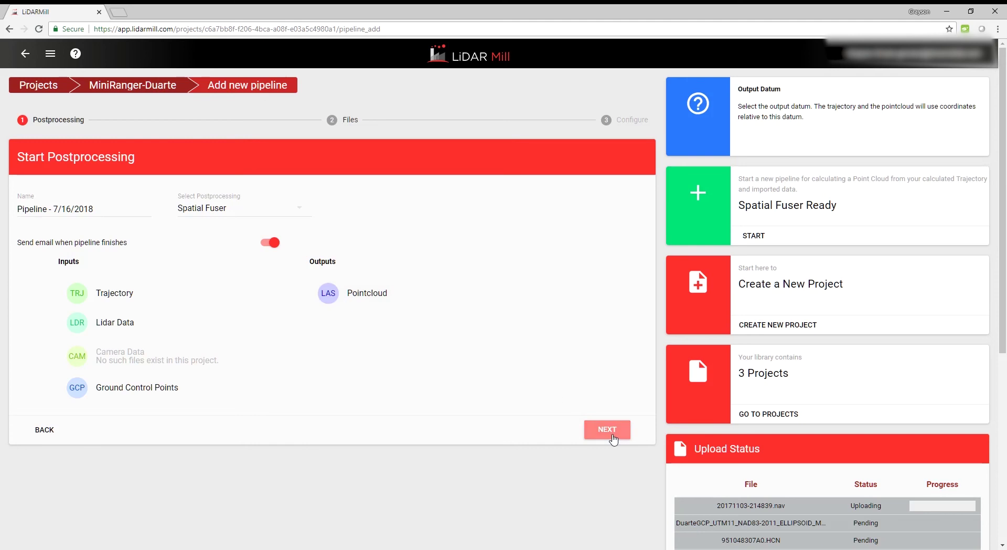
{"action": "left_click", "coordinate": [608, 434]}
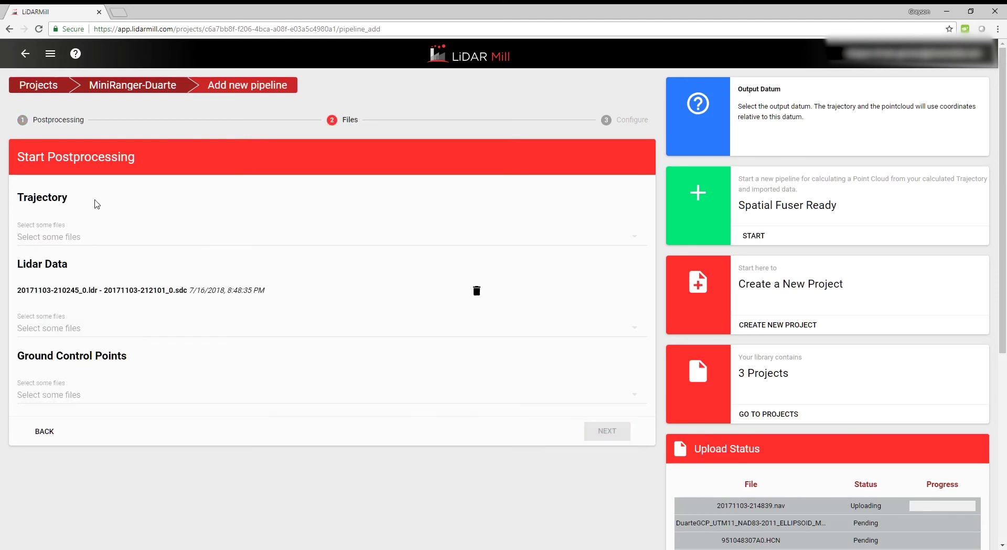
Use the 7/16/2018, 9:08:55 PM trajectory and DuarteGCP_UTM11_NAD83-2011_ELLIPSOID_METER.gcp as inputs, keeping the preselected .sdc LiDAR data, and proceed to configuration
{"action": "left_click", "coordinate": [91, 237]}
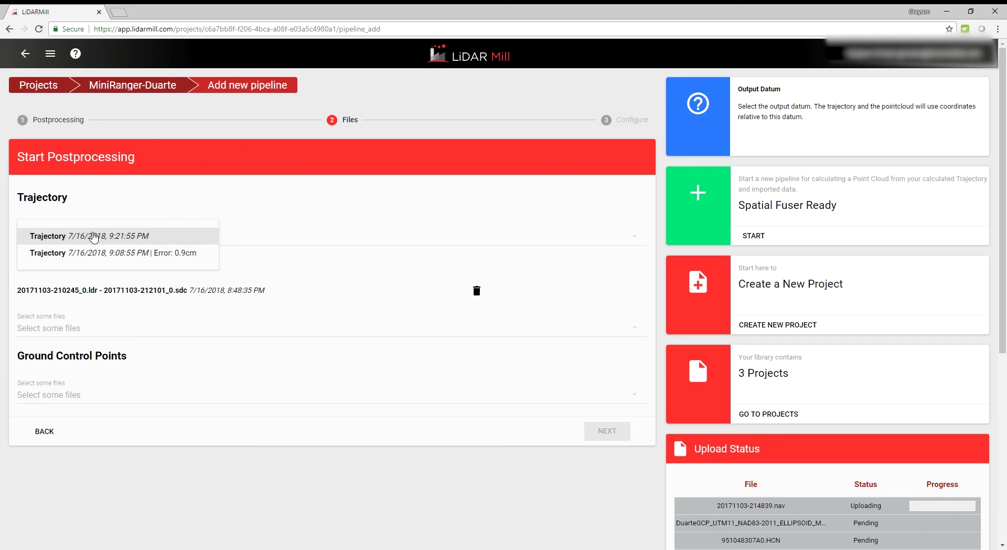
{"action": "left_click", "coordinate": [123, 253]}
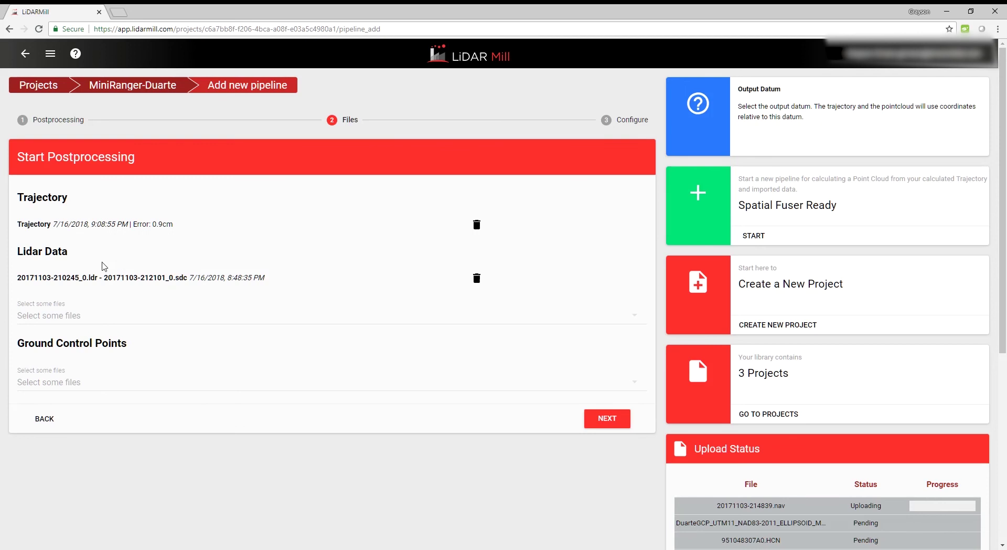
{"action": "left_click", "coordinate": [109, 312]}
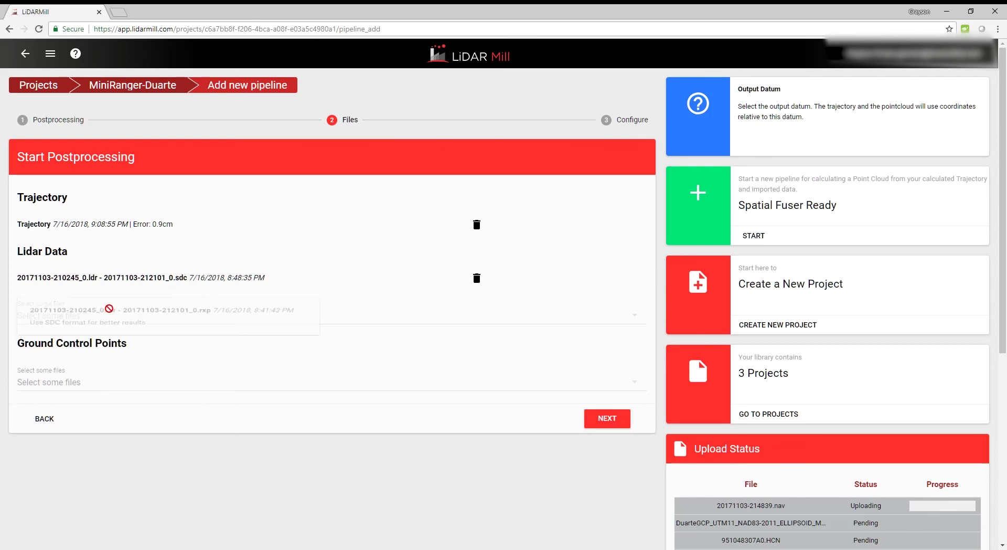
{"action": "left_click", "coordinate": [323, 286]}
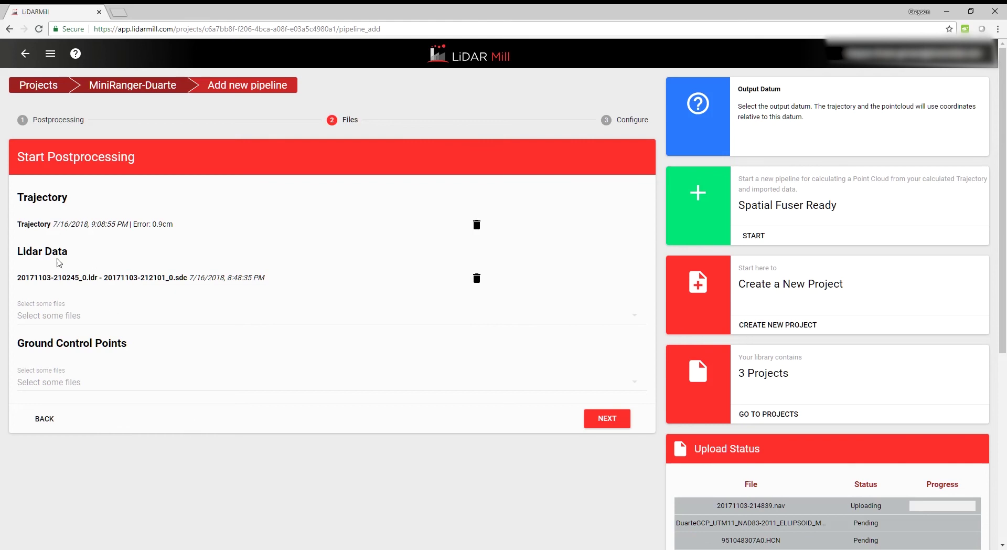
{"action": "left_click", "coordinate": [72, 389]}
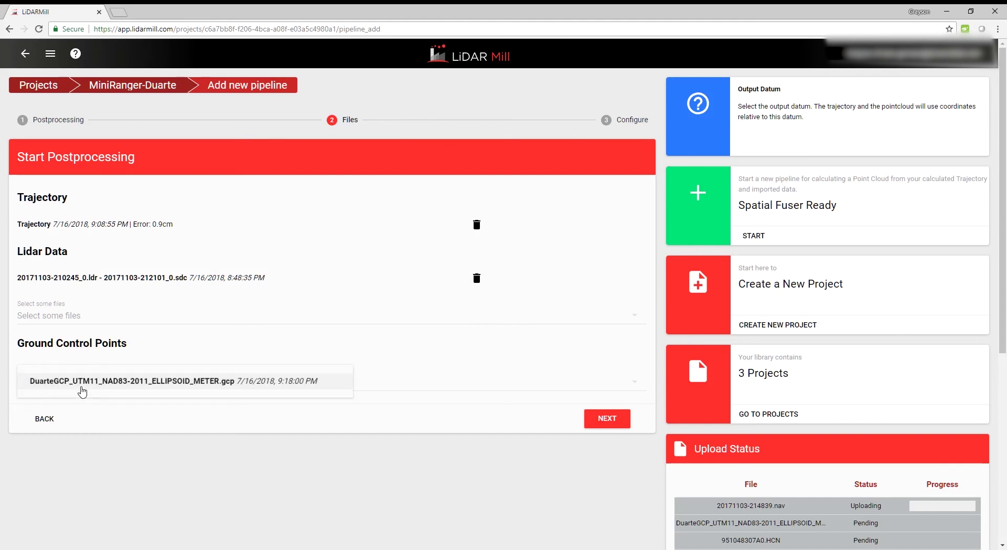
{"action": "left_click", "coordinate": [153, 390]}
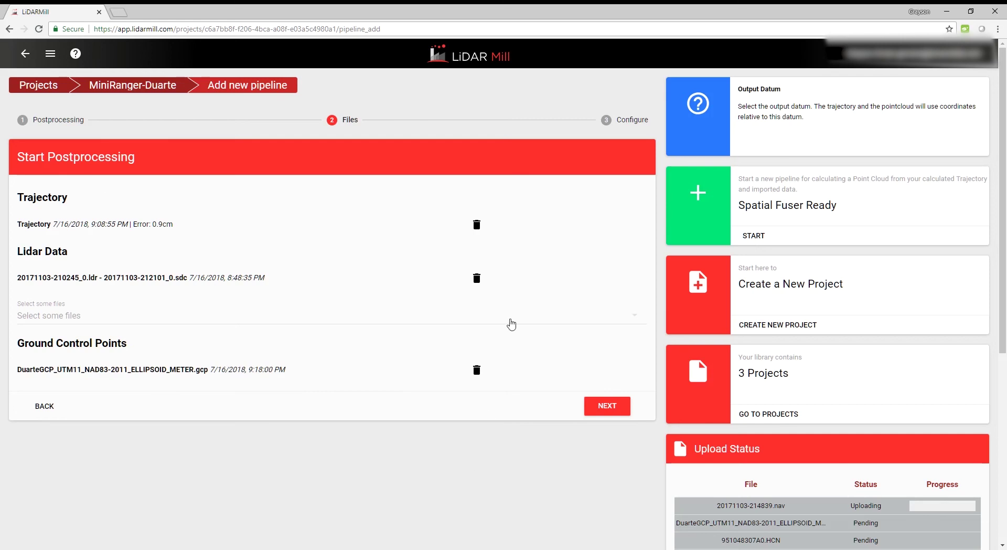
{"action": "left_click", "coordinate": [613, 413]}
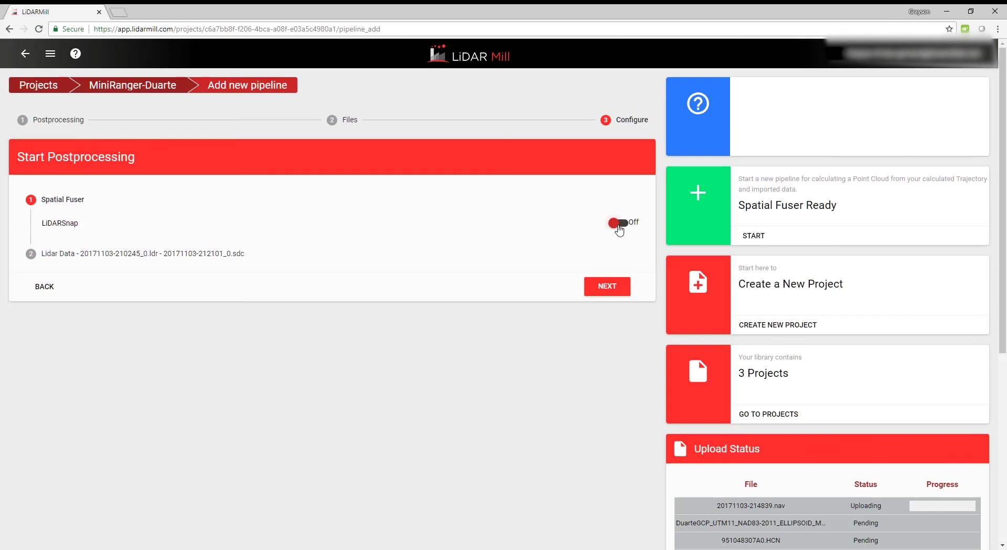
Leave LiDARSnap and the sensor transform override off and finish creating the Spatial Fuser pipeline
{"action": "left_click", "coordinate": [607, 290]}
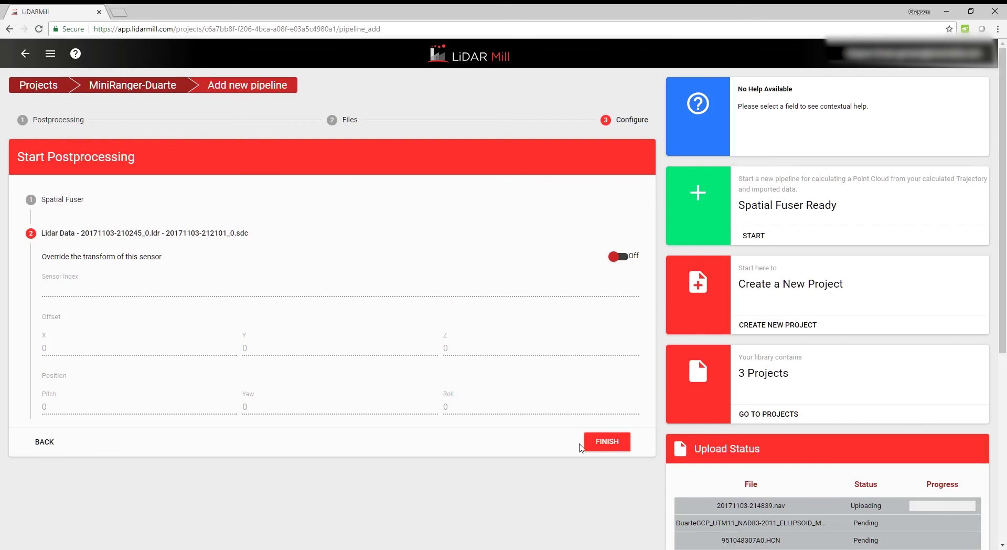
{"action": "left_click", "coordinate": [606, 442]}
{"action": "left_click", "coordinate": [606, 442]}
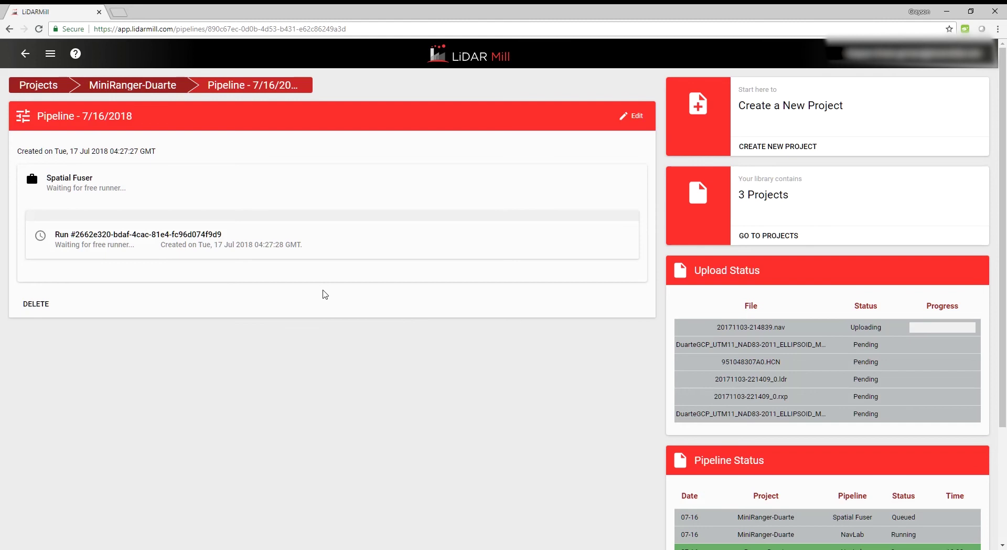
Check the Spatial Fuser run in the pipeline status list and return to the MiniRanger-Duarte project overview
{"action": "scroll", "coordinate": [331, 289], "scroll_direction": "down", "scroll_amount": 1}
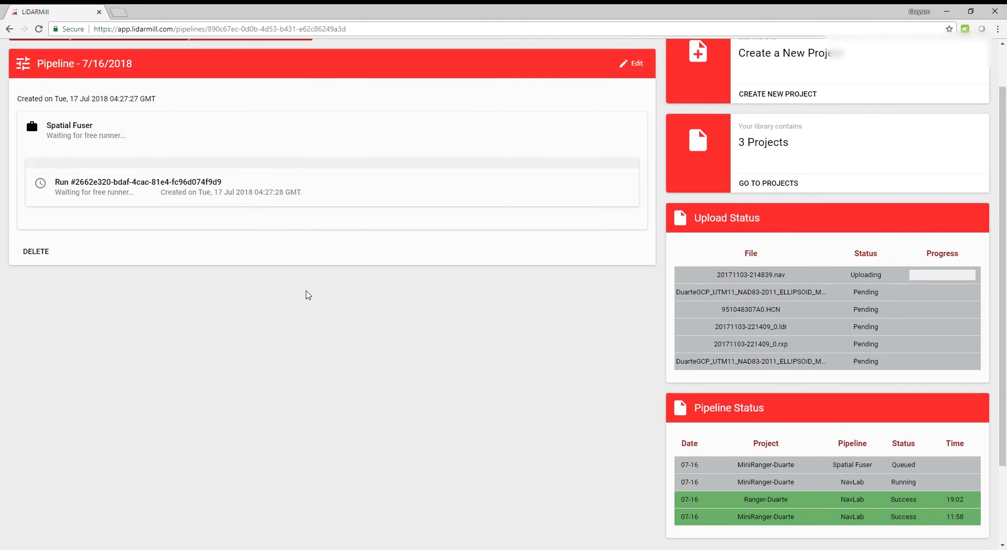
{"action": "scroll", "coordinate": [251, 362], "scroll_direction": "up", "scroll_amount": 1}
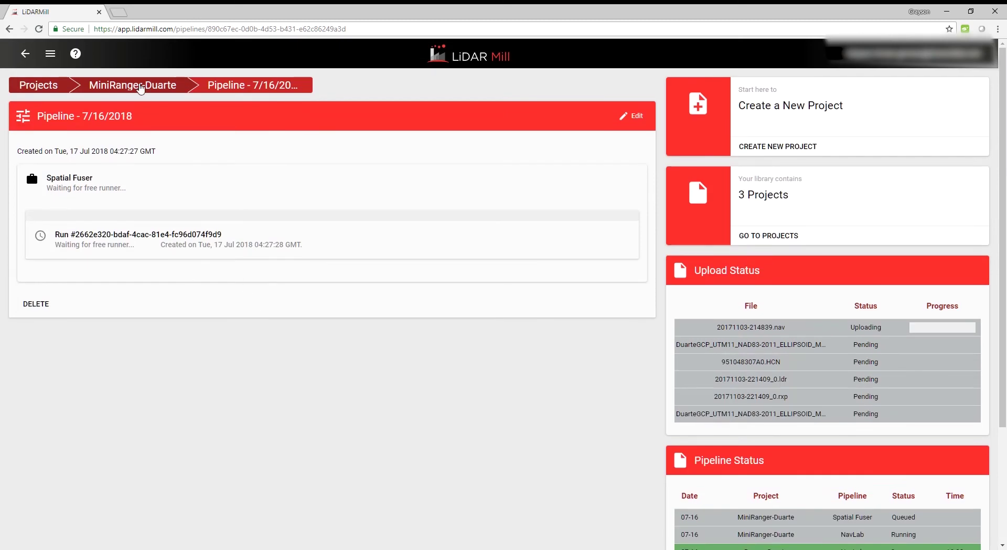
{"action": "left_click", "coordinate": [140, 86]}
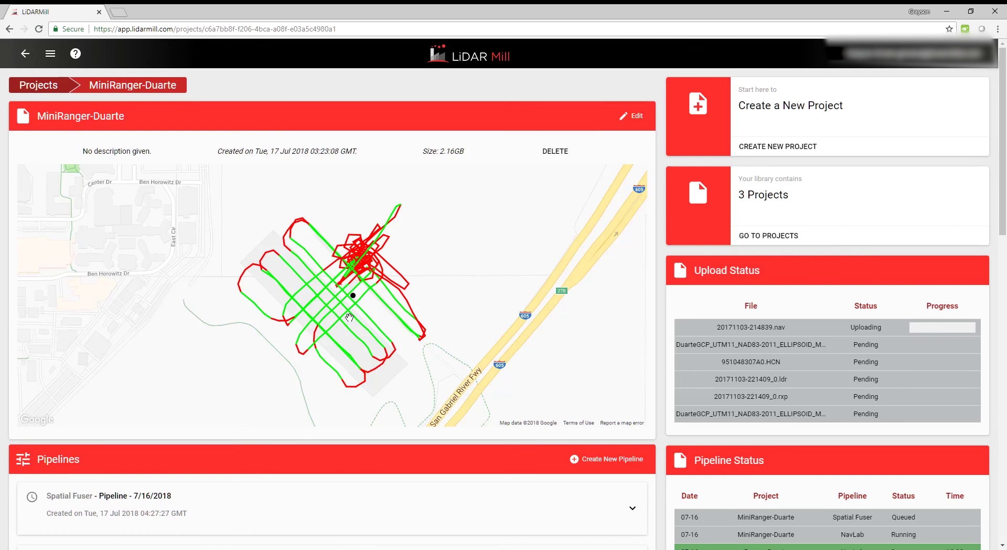
{"action": "scroll", "coordinate": [349, 316], "scroll_direction": "down", "scroll_amount": 1}
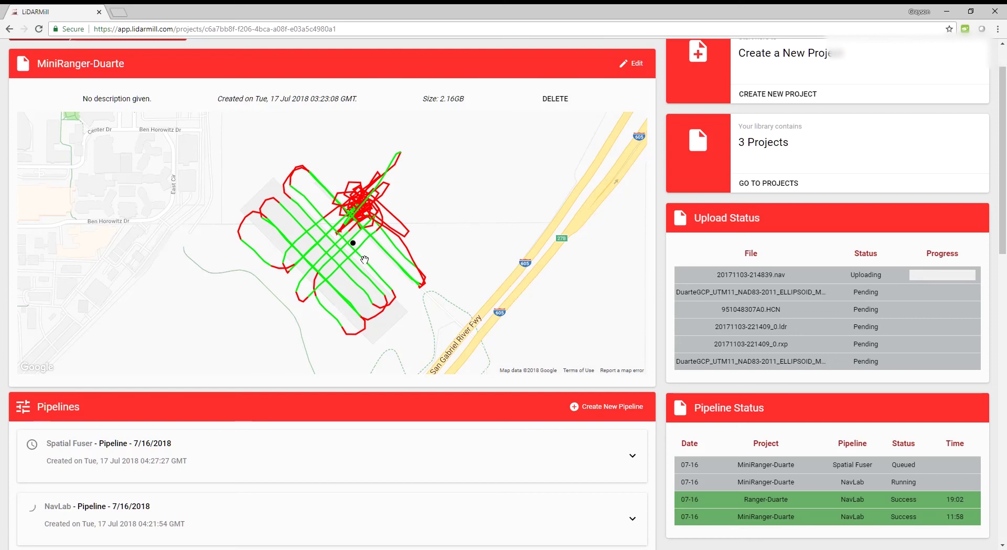
Look over the MiniRanger-Duarte project's trajectory map, pipelines, uploads and pipeline status
{"action": "scroll", "coordinate": [369, 255], "scroll_direction": "down", "scroll_amount": 4}
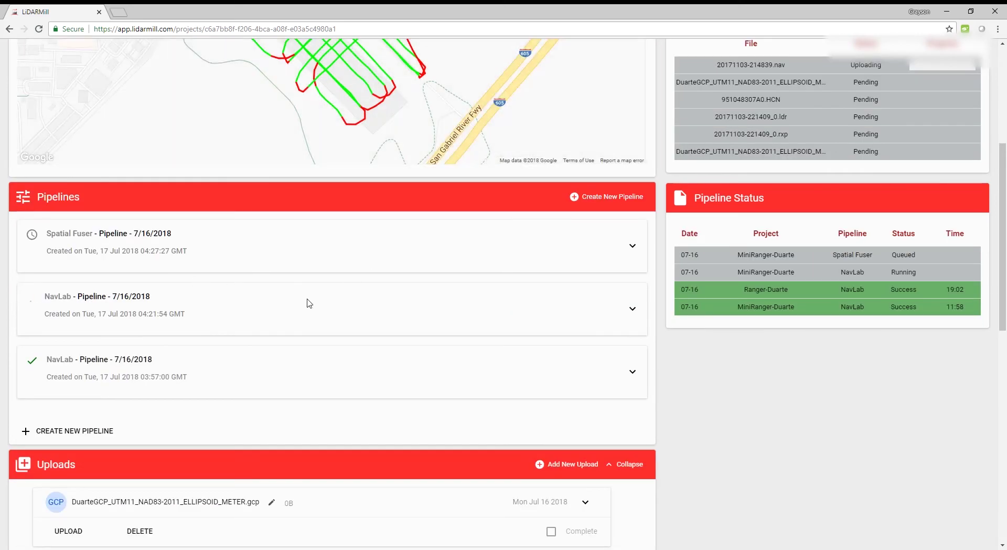
{"action": "scroll", "coordinate": [403, 291], "scroll_direction": "up", "scroll_amount": 1}
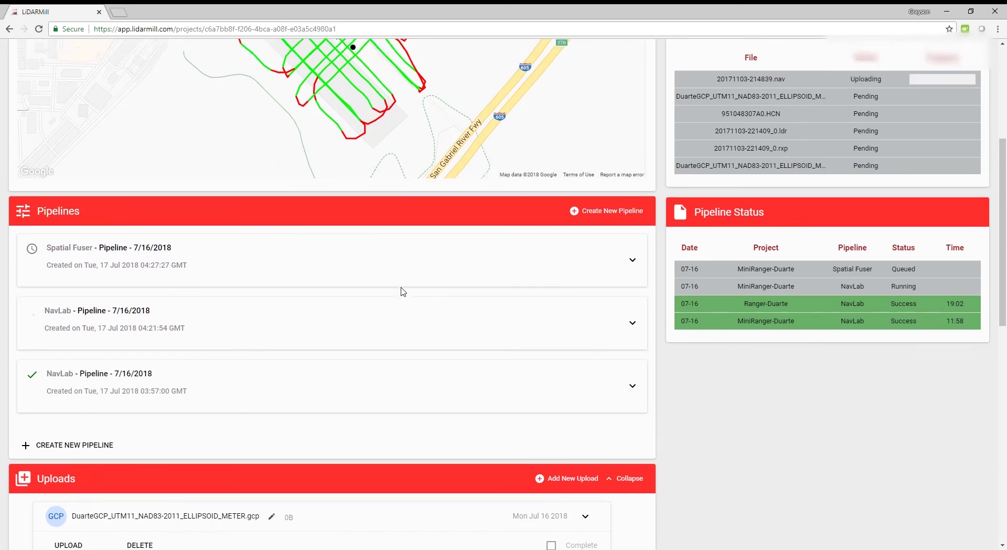
{"action": "scroll", "coordinate": [403, 292], "scroll_direction": "up", "scroll_amount": 3}
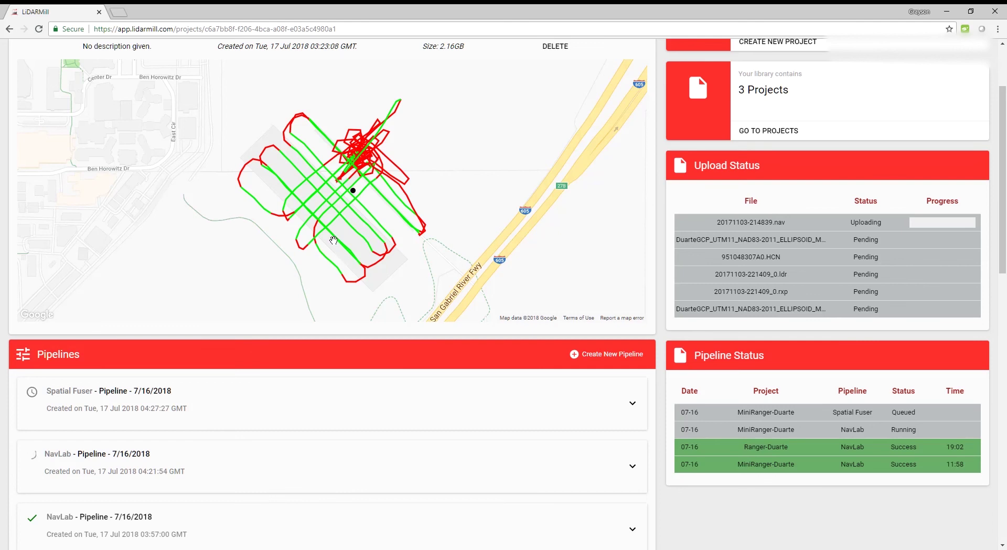
{"action": "scroll", "coordinate": [335, 239], "scroll_direction": "down", "scroll_amount": 3}
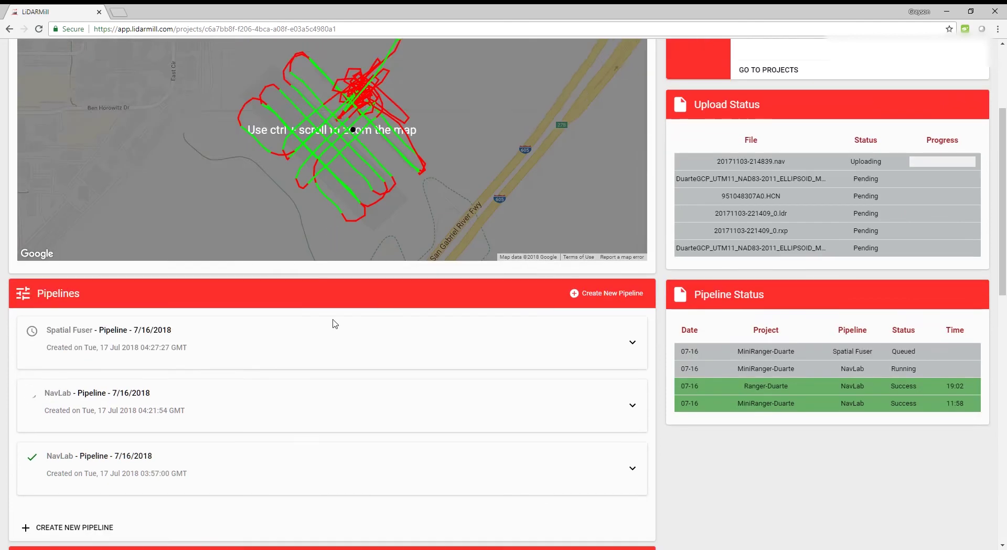
{"action": "scroll", "coordinate": [257, 417], "scroll_direction": "down", "scroll_amount": 2}
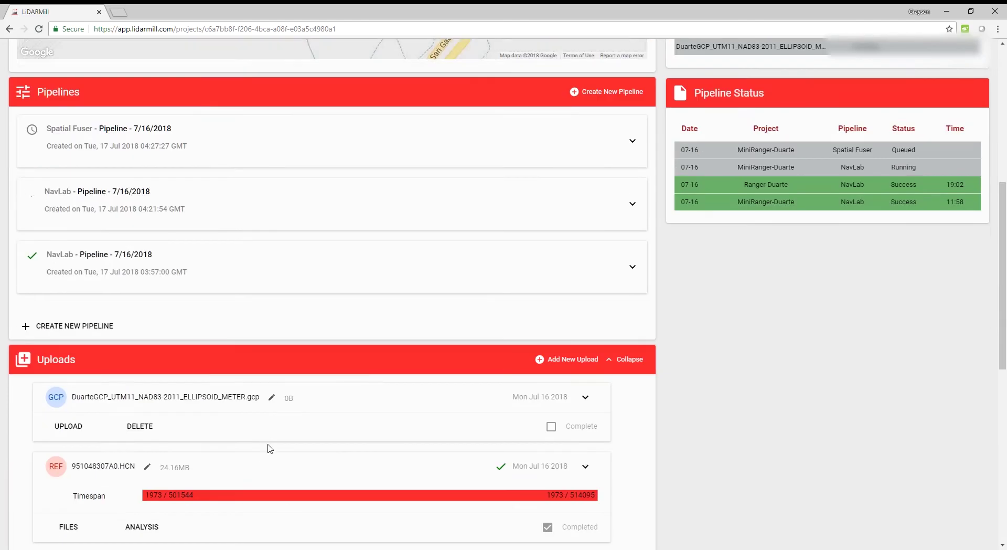
{"action": "scroll", "coordinate": [269, 448], "scroll_direction": "down", "scroll_amount": 3}
{"action": "scroll", "coordinate": [269, 449], "scroll_direction": "up", "scroll_amount": 10}
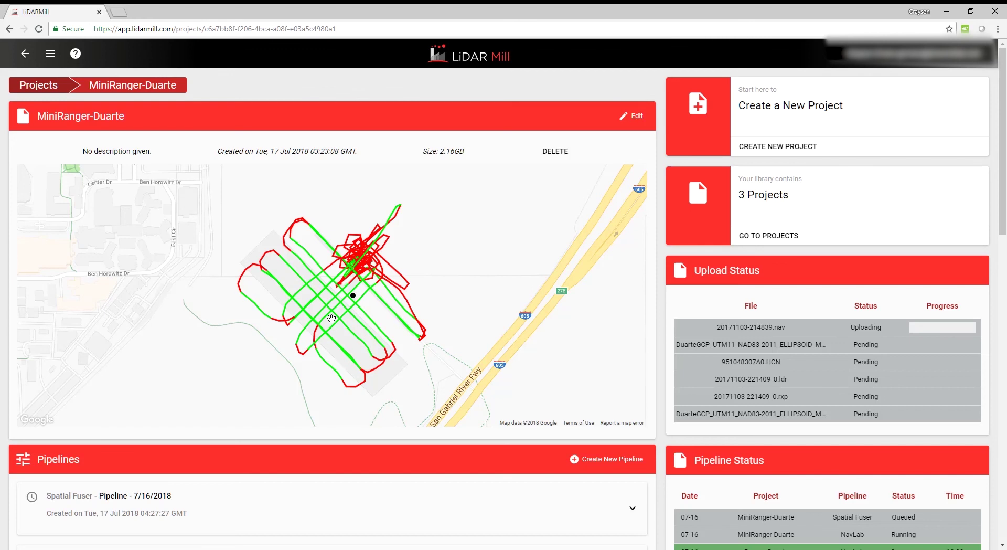
{"action": "scroll", "coordinate": [331, 319], "scroll_direction": "down", "scroll_amount": 2}
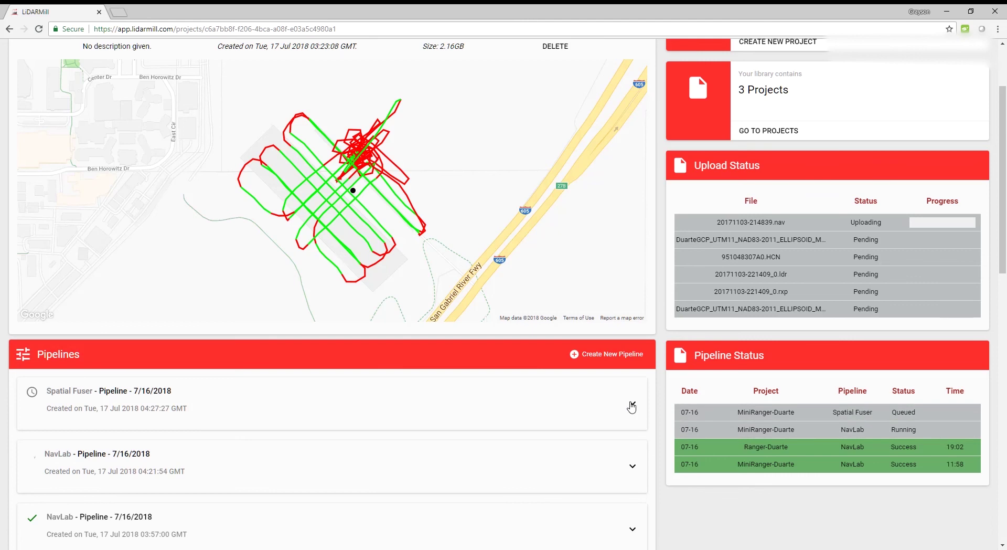
{"action": "scroll", "coordinate": [438, 410], "scroll_direction": "down", "scroll_amount": 2}
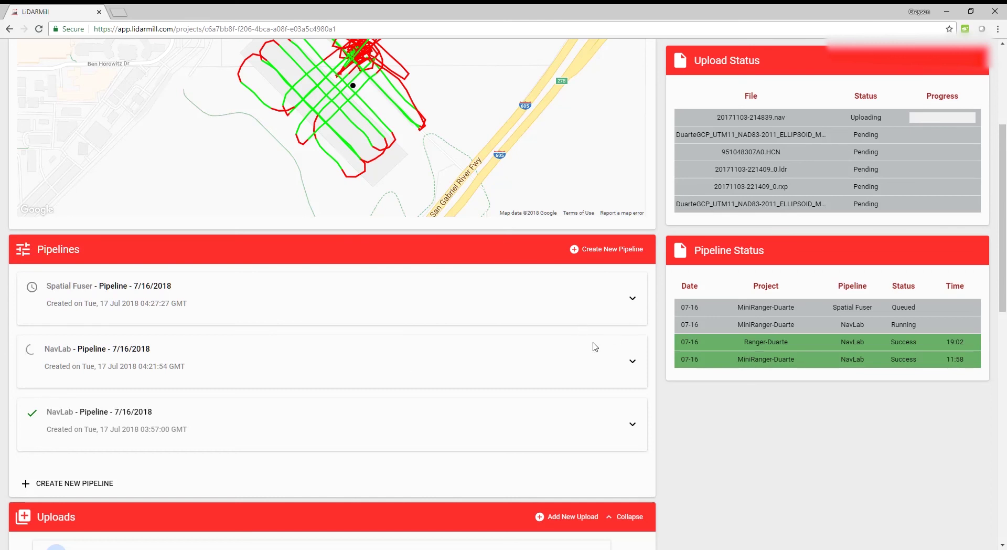
Expand the completed NavLab pipeline and list the files of its Trajectory output
{"action": "scroll", "coordinate": [227, 363], "scroll_direction": "down", "scroll_amount": 4}
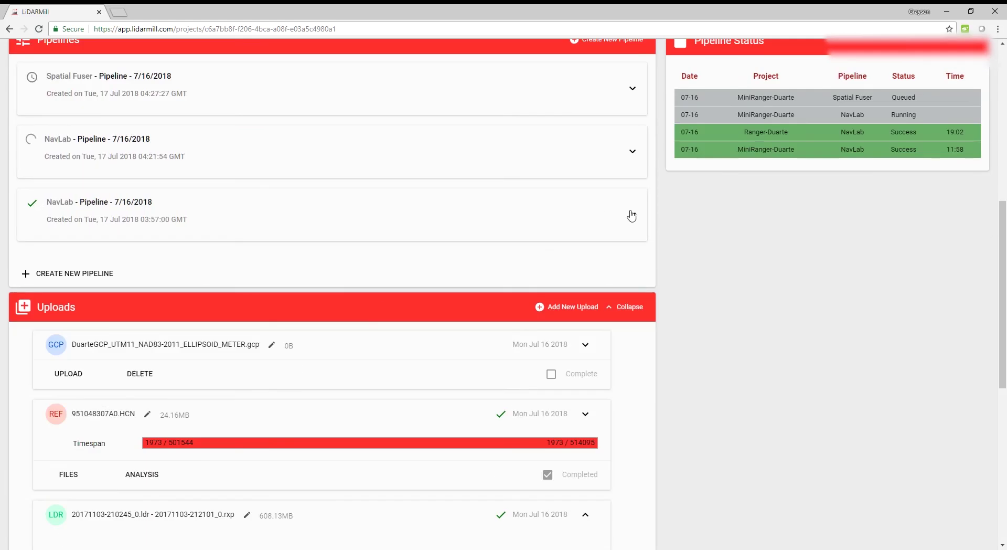
{"action": "left_click", "coordinate": [633, 215]}
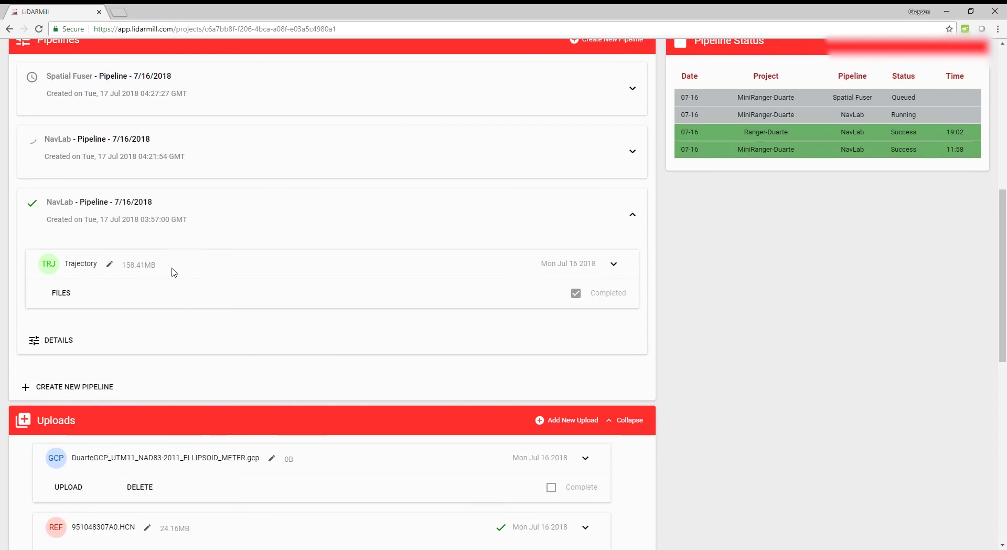
{"action": "left_click", "coordinate": [611, 267]}
{"action": "scroll", "coordinate": [530, 284], "scroll_direction": "down", "scroll_amount": 2}
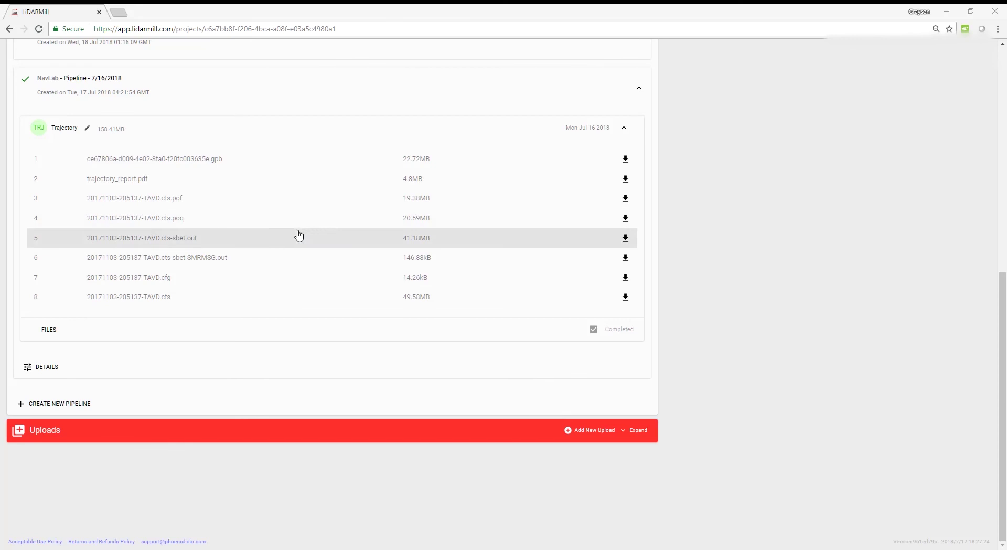
Open the NavLab pipeline's details and review its run options for output datum, reference station, navigation file and trajectory
{"action": "left_click", "coordinate": [54, 368]}
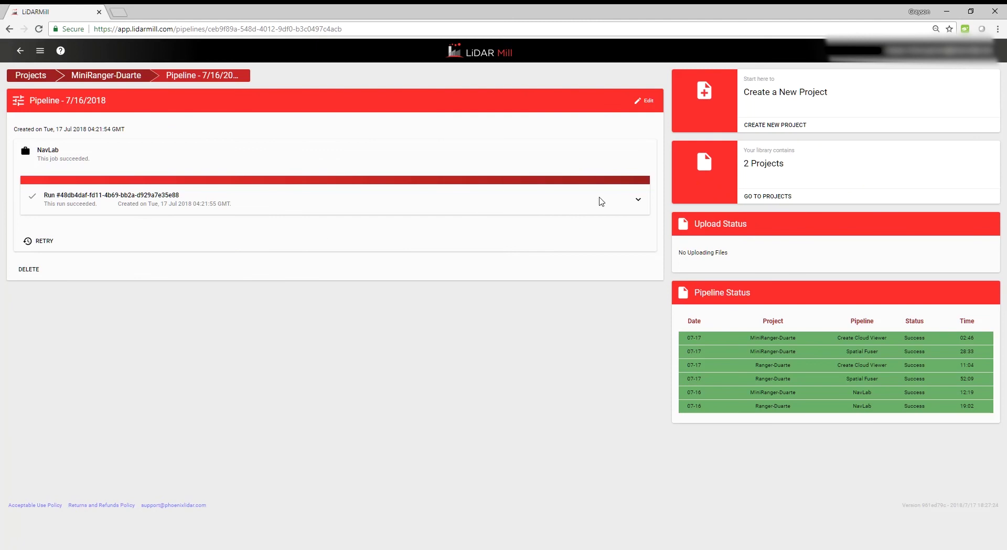
{"action": "left_click", "coordinate": [638, 199]}
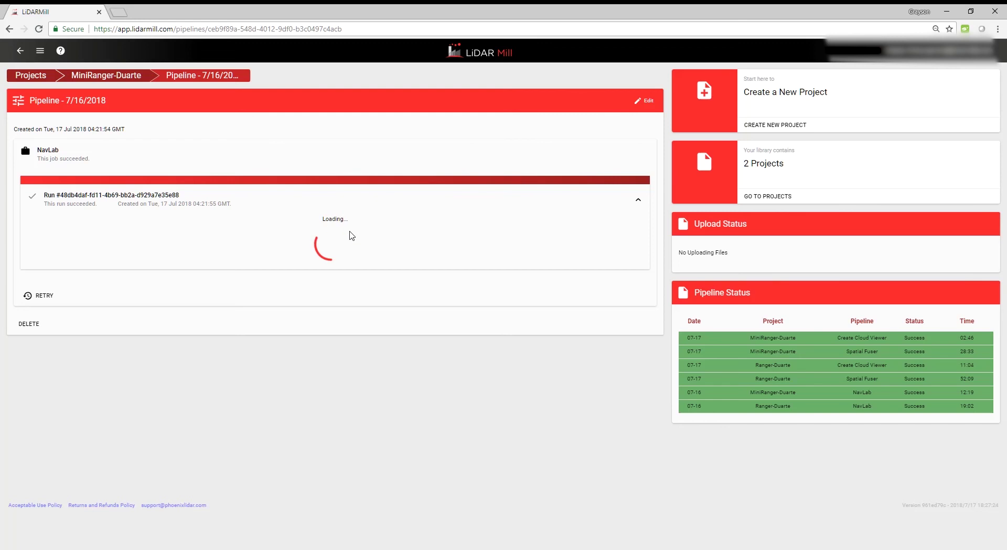
{"action": "scroll", "coordinate": [309, 268], "scroll_direction": "down", "scroll_amount": 1}
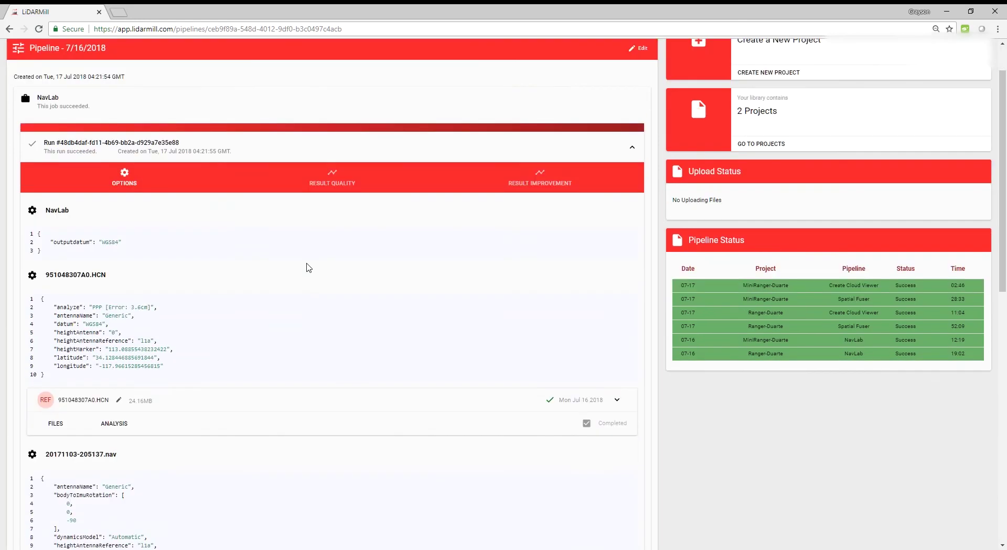
{"action": "scroll", "coordinate": [266, 270], "scroll_direction": "down", "scroll_amount": 1}
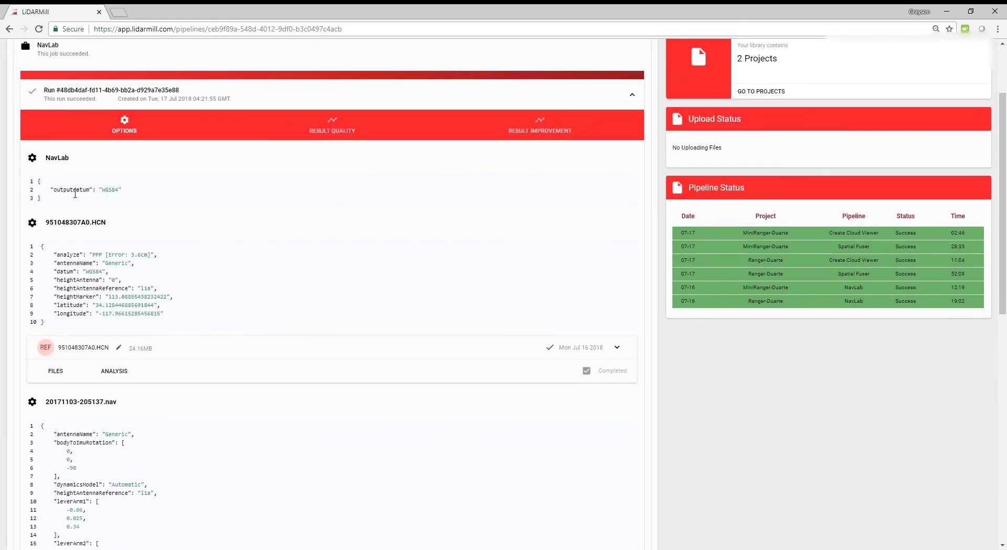
{"action": "scroll", "coordinate": [154, 247], "scroll_direction": "down", "scroll_amount": 1}
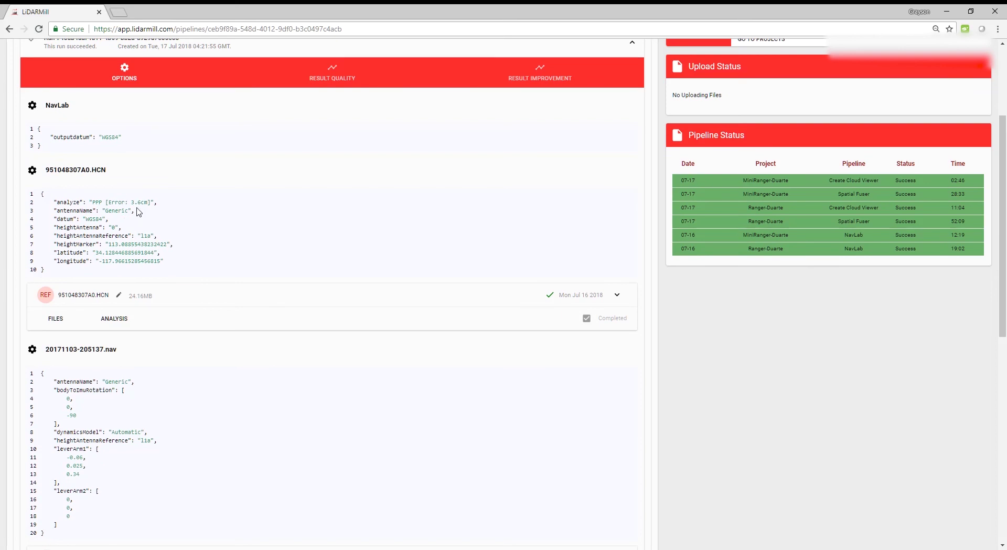
{"action": "scroll", "coordinate": [161, 233], "scroll_direction": "down", "scroll_amount": 1}
{"action": "scroll", "coordinate": [161, 235], "scroll_direction": "down", "scroll_amount": 1}
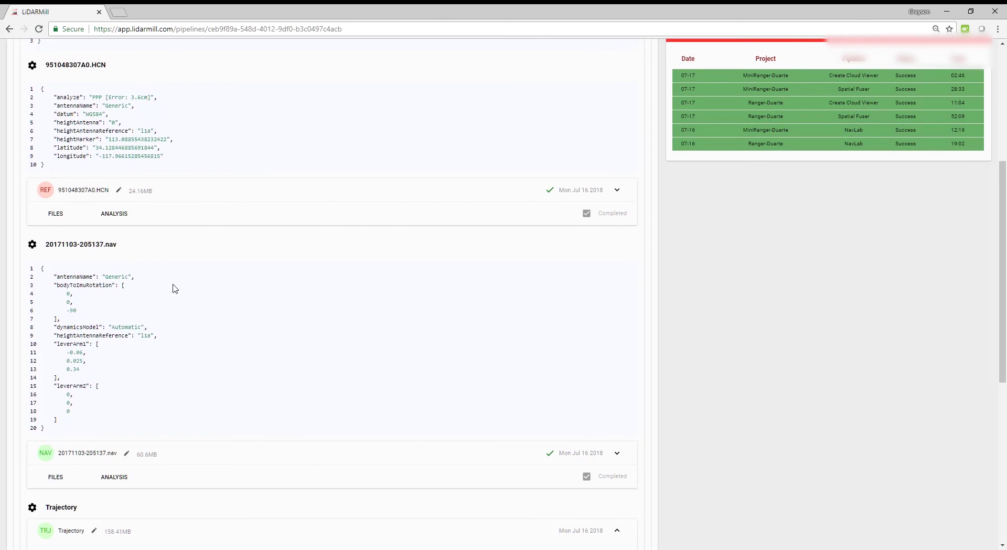
{"action": "scroll", "coordinate": [173, 286], "scroll_direction": "down", "scroll_amount": 2}
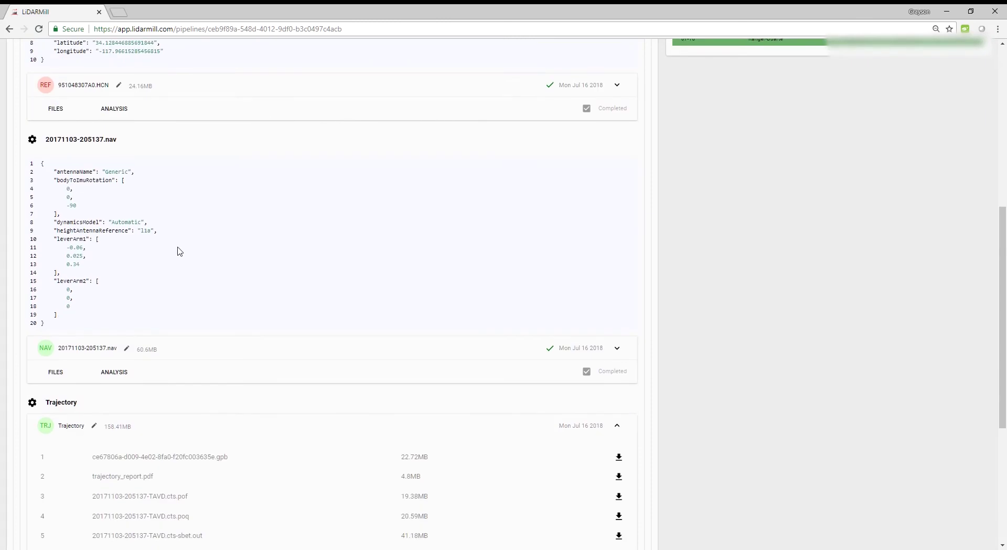
{"action": "scroll", "coordinate": [153, 259], "scroll_direction": "down", "scroll_amount": 1}
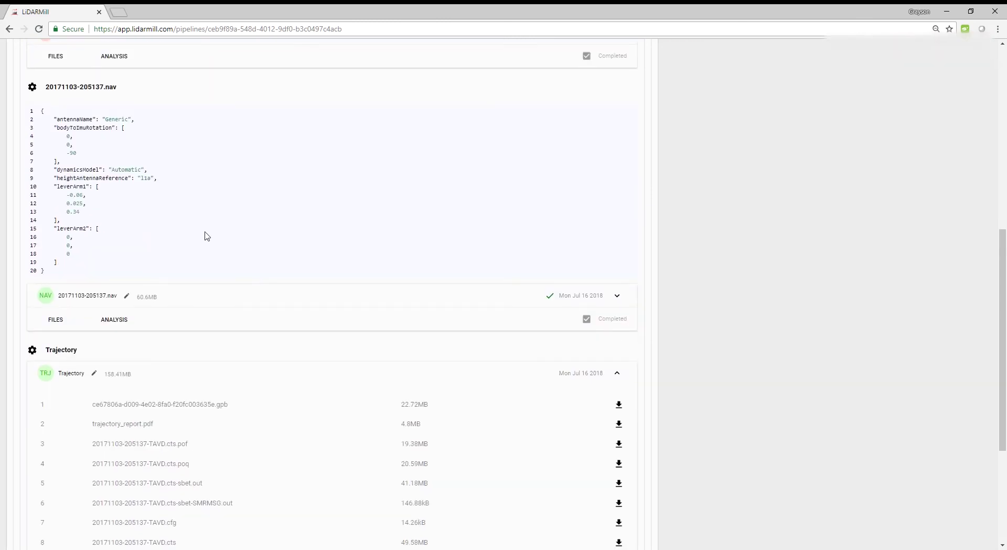
{"action": "scroll", "coordinate": [206, 234], "scroll_direction": "down", "scroll_amount": 1}
{"action": "scroll", "coordinate": [210, 247], "scroll_direction": "up", "scroll_amount": 8}
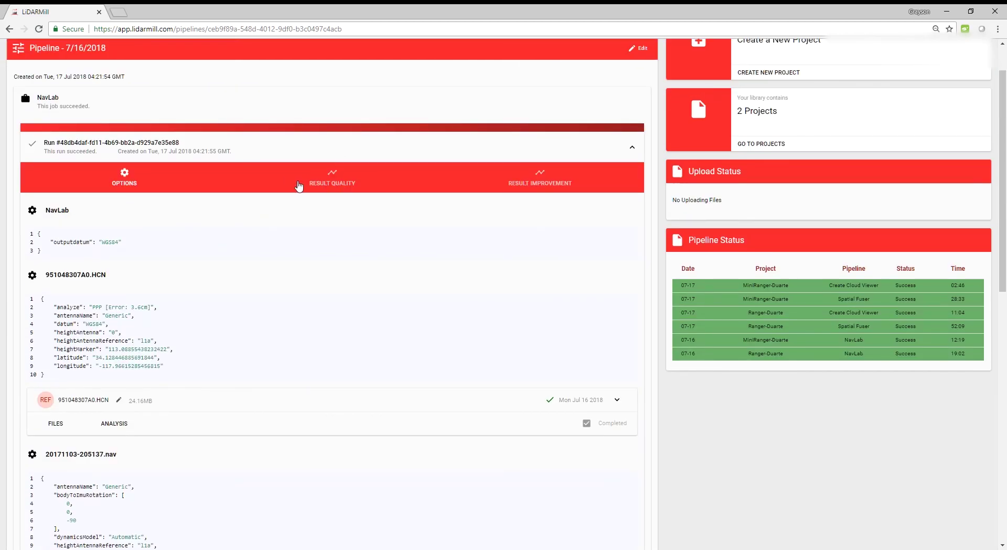
Examine the run's result quality plots for position and attitude, shortening the plotted GPS time range to end at 509545
{"action": "left_click", "coordinate": [335, 179]}
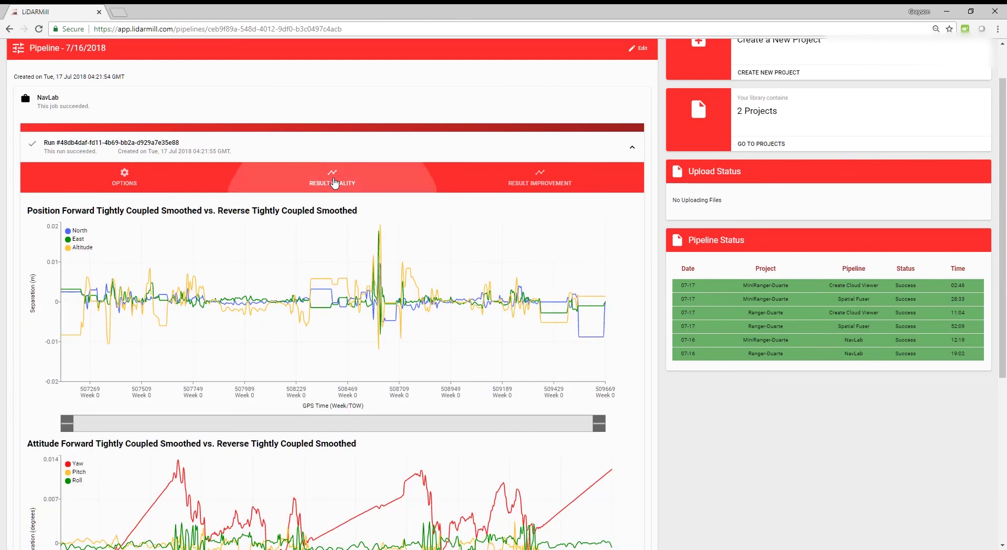
{"action": "scroll", "coordinate": [158, 267], "scroll_direction": "down", "scroll_amount": 1}
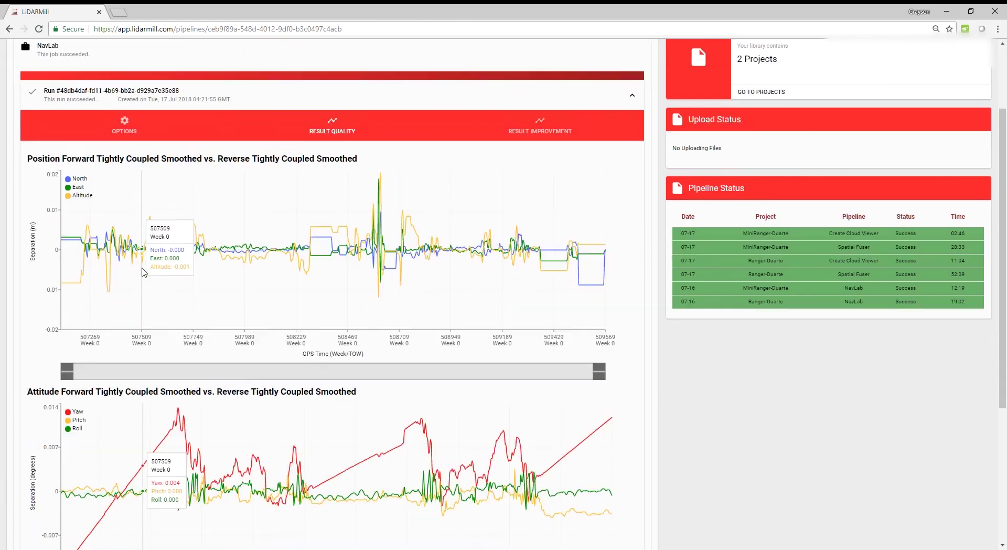
{"action": "scroll", "coordinate": [143, 271], "scroll_direction": "down", "scroll_amount": 1}
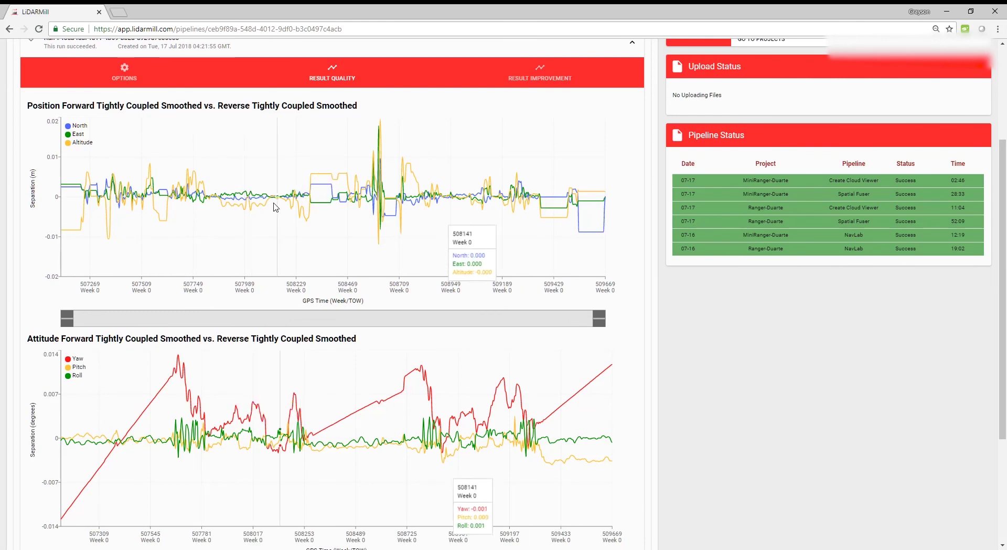
{"action": "left_click_drag", "start_coordinate": [599, 318], "coordinate": [642, 311]}
{"action": "left_click", "coordinate": [641, 311]}
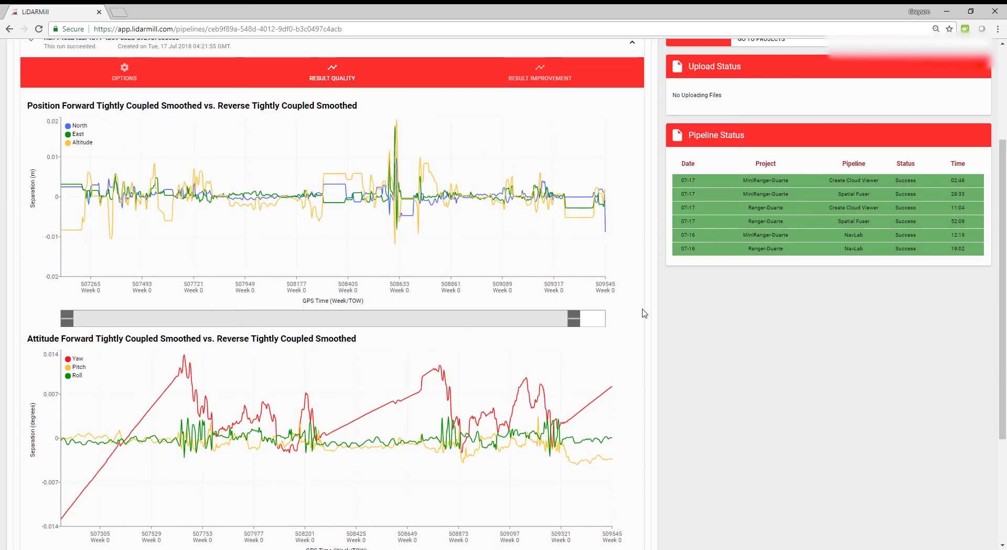
{"action": "scroll", "coordinate": [575, 321], "scroll_direction": "down", "scroll_amount": 3}
{"action": "scroll", "coordinate": [577, 309], "scroll_direction": "up", "scroll_amount": 5}
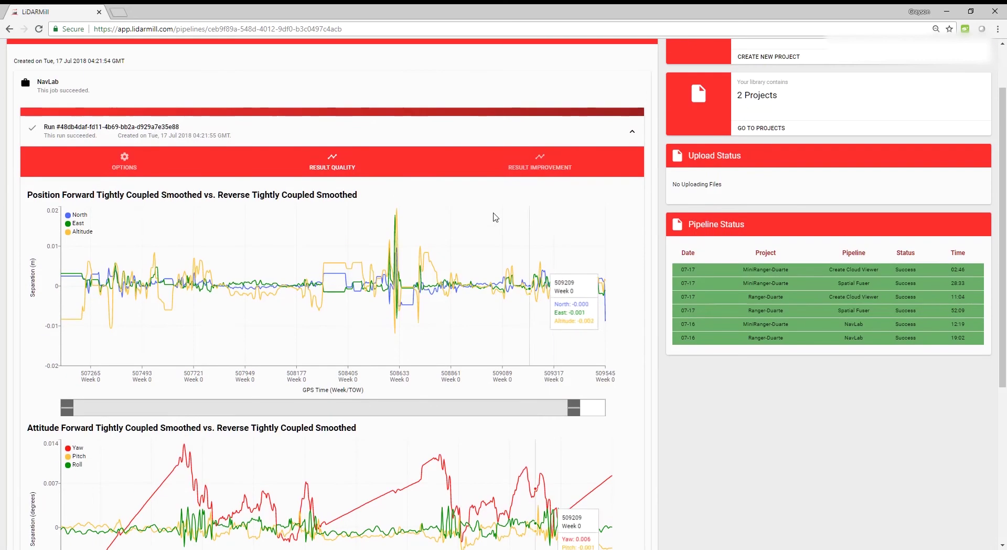
Examine the run's result improvement plots for position and attitude, and return to its options
{"action": "left_click", "coordinate": [555, 168]}
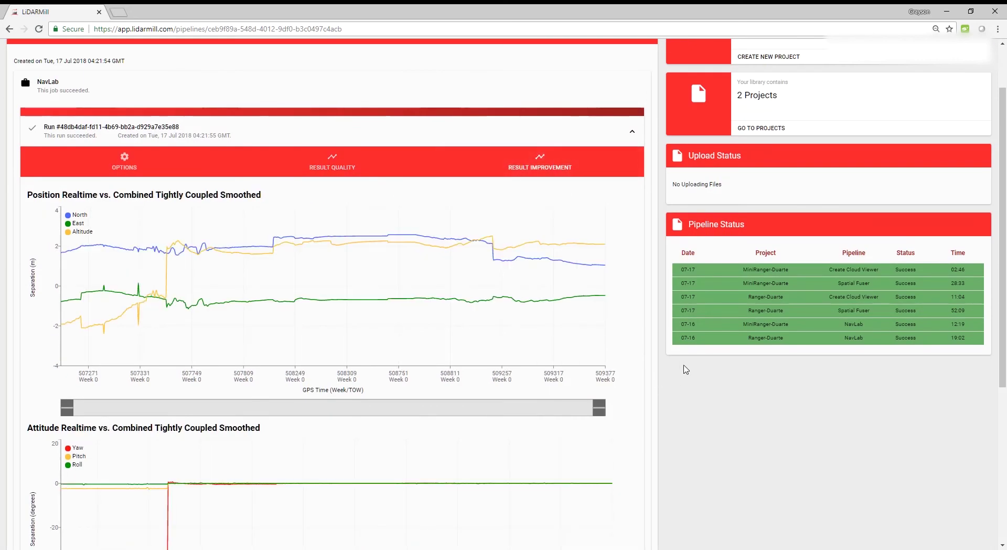
{"action": "scroll", "coordinate": [692, 399], "scroll_direction": "down", "scroll_amount": 2}
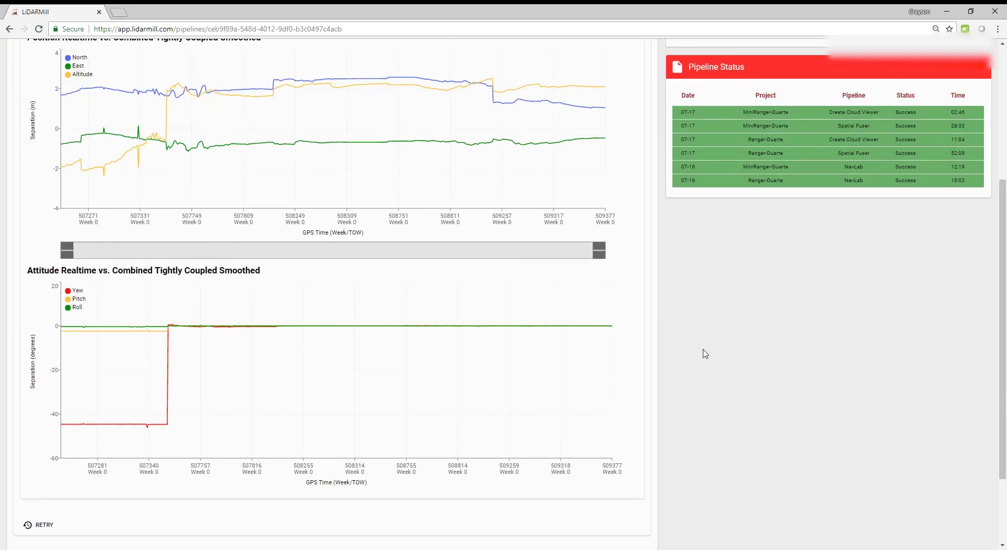
{"action": "scroll", "coordinate": [692, 362], "scroll_direction": "up", "scroll_amount": 1}
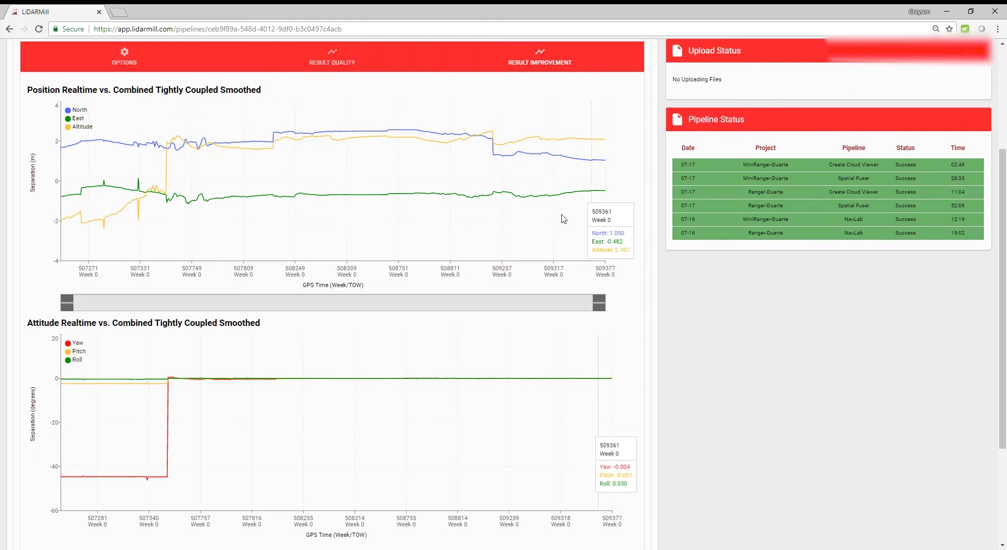
{"action": "scroll", "coordinate": [524, 204], "scroll_direction": "up", "scroll_amount": 3}
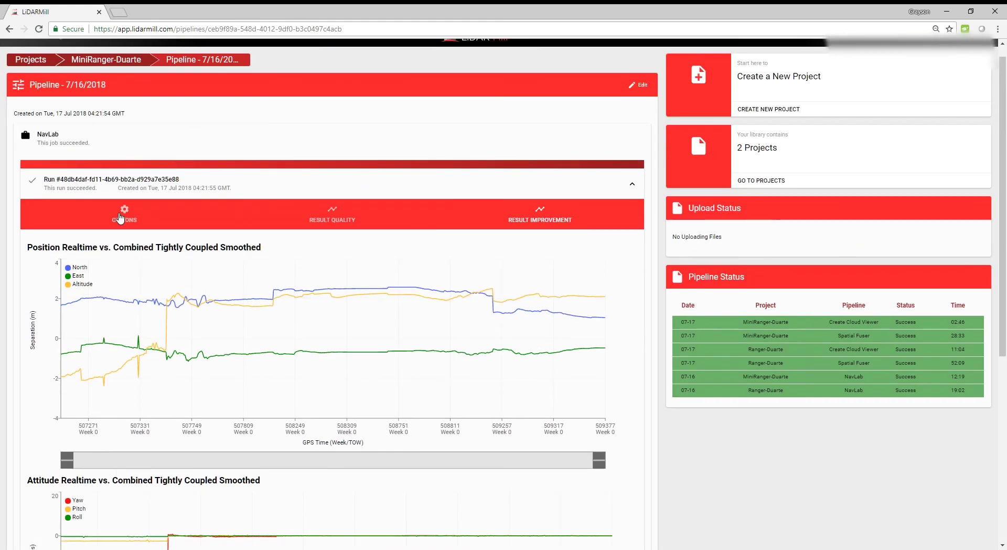
{"action": "scroll", "coordinate": [206, 304], "scroll_direction": "down", "scroll_amount": 4}
{"action": "scroll", "coordinate": [210, 312], "scroll_direction": "up", "scroll_amount": 4}
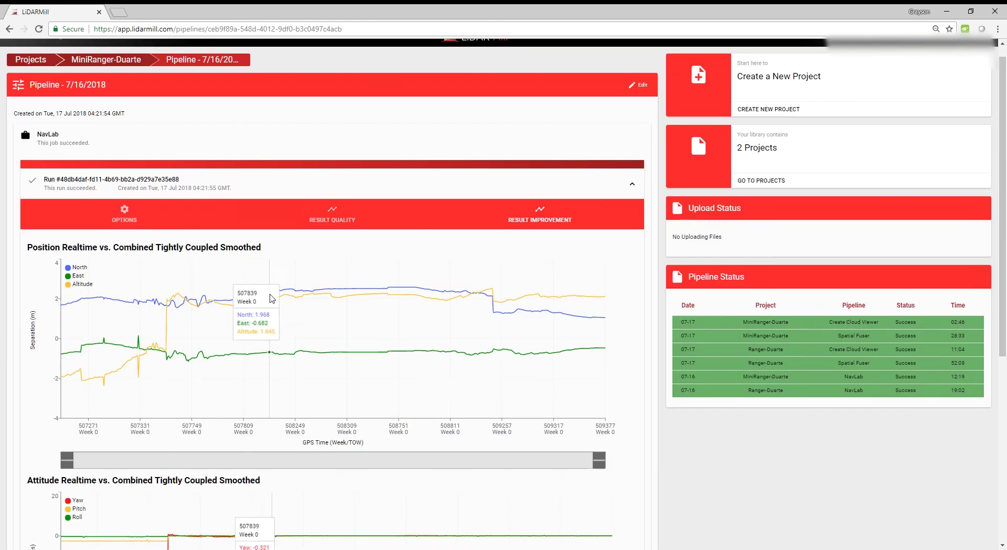
{"action": "left_click", "coordinate": [143, 225]}
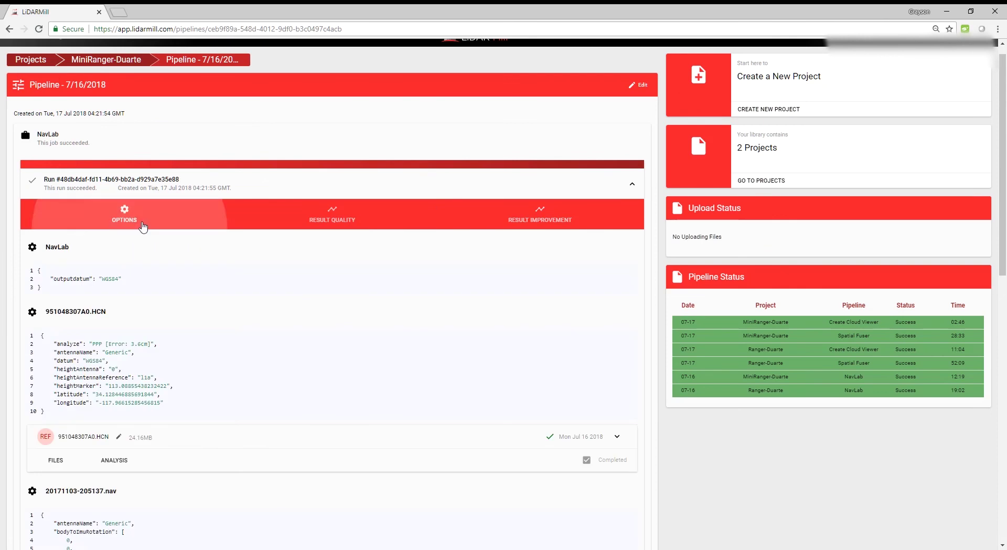
Download trajectory_report.pdf from the Trajectory files of the NavLab run and open it
{"action": "scroll", "coordinate": [307, 356], "scroll_direction": "down", "scroll_amount": 9}
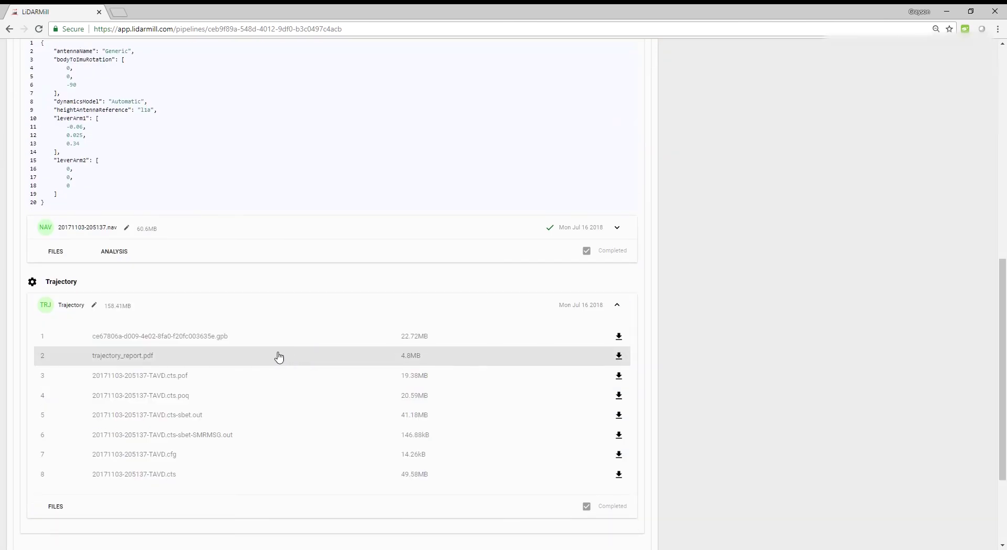
{"action": "left_click", "coordinate": [152, 362]}
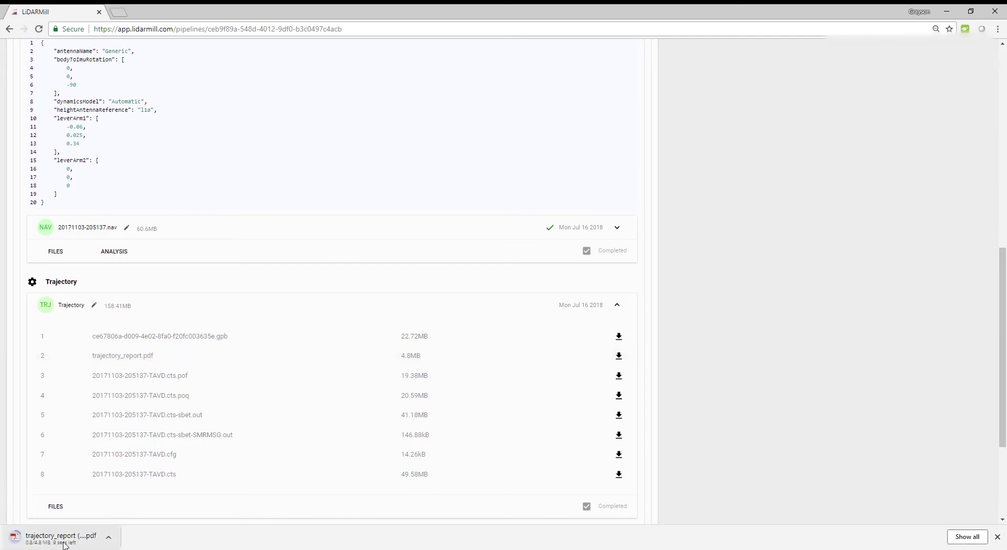
{"action": "left_click", "coordinate": [71, 536]}
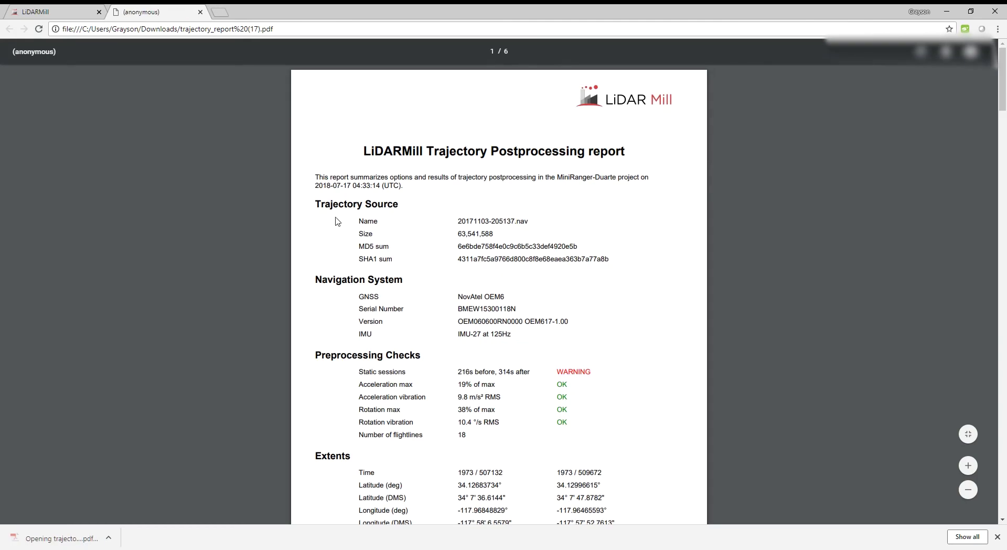
Review the report's trajectory source, navigation system, preprocessing checks, extents, rover setup and reference station details
{"action": "scroll", "coordinate": [430, 241], "scroll_direction": "down", "scroll_amount": 1}
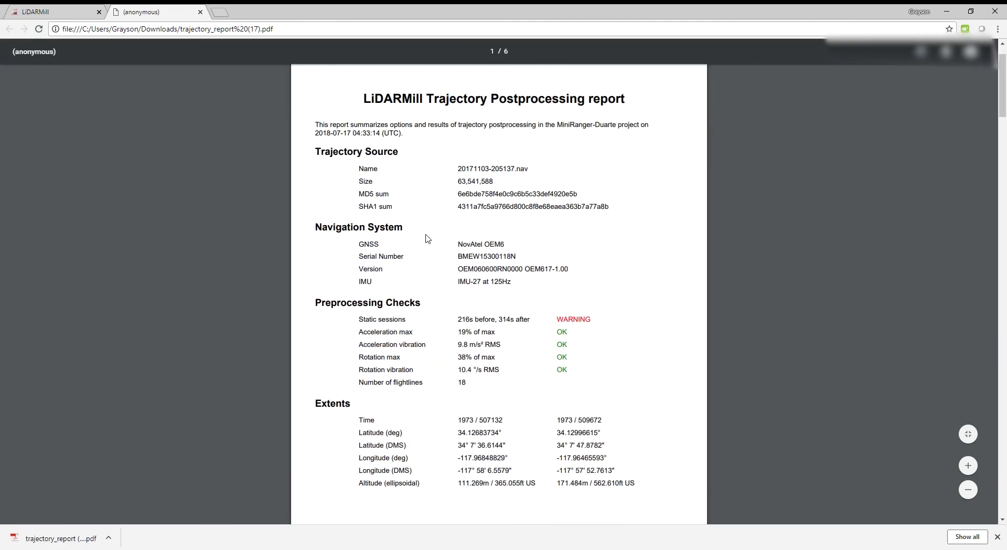
{"action": "scroll", "coordinate": [429, 238], "scroll_direction": "down", "scroll_amount": 1}
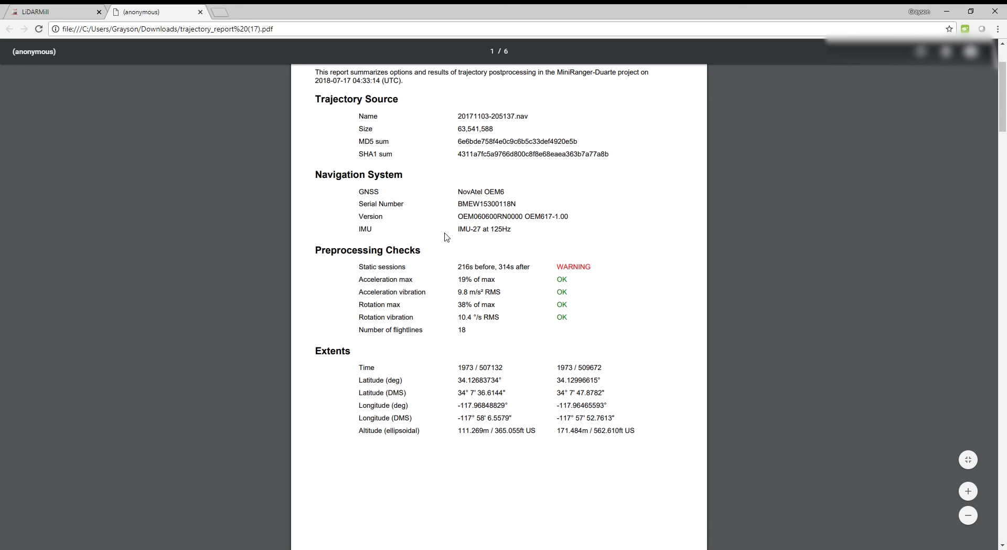
{"action": "scroll", "coordinate": [467, 262], "scroll_direction": "down", "scroll_amount": 1}
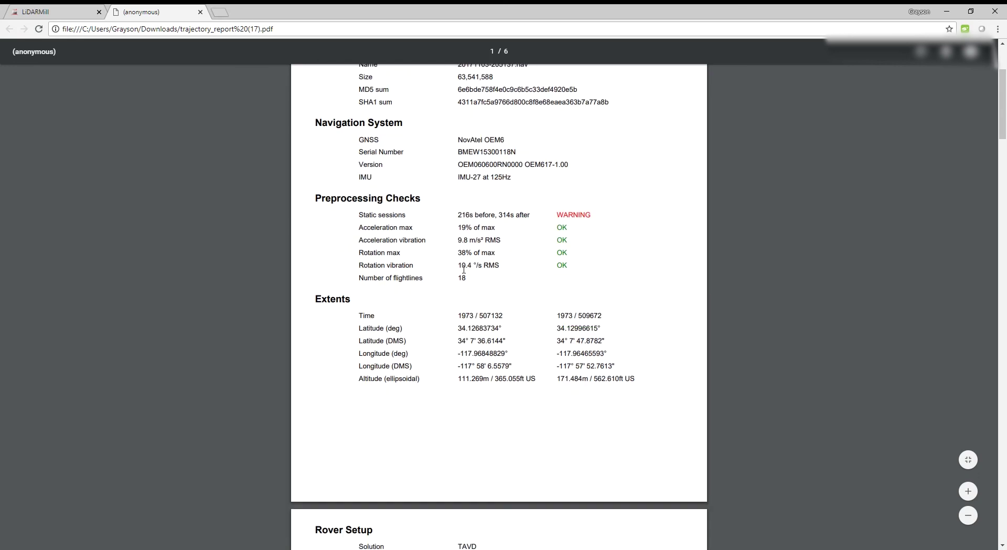
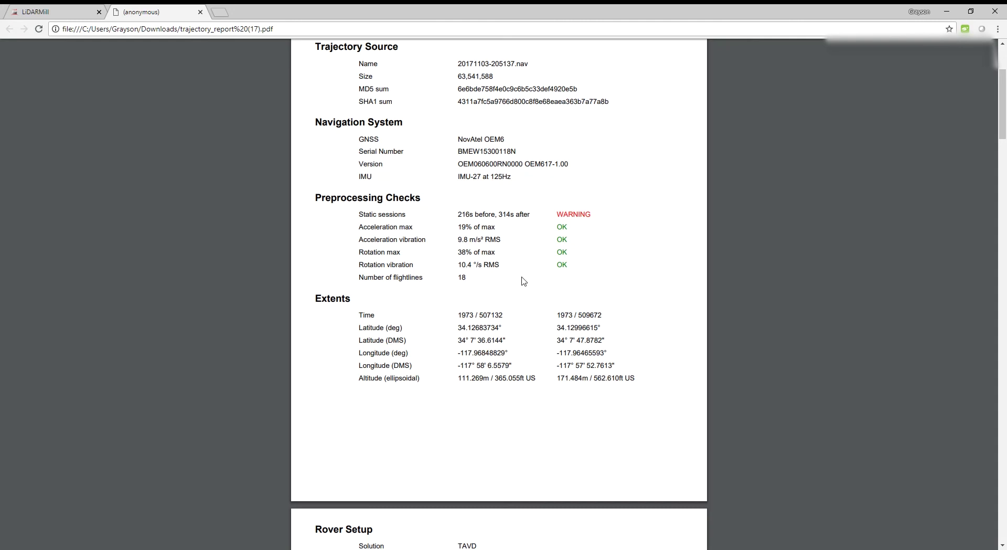
{"action": "scroll", "coordinate": [564, 269], "scroll_direction": "down", "scroll_amount": 2}
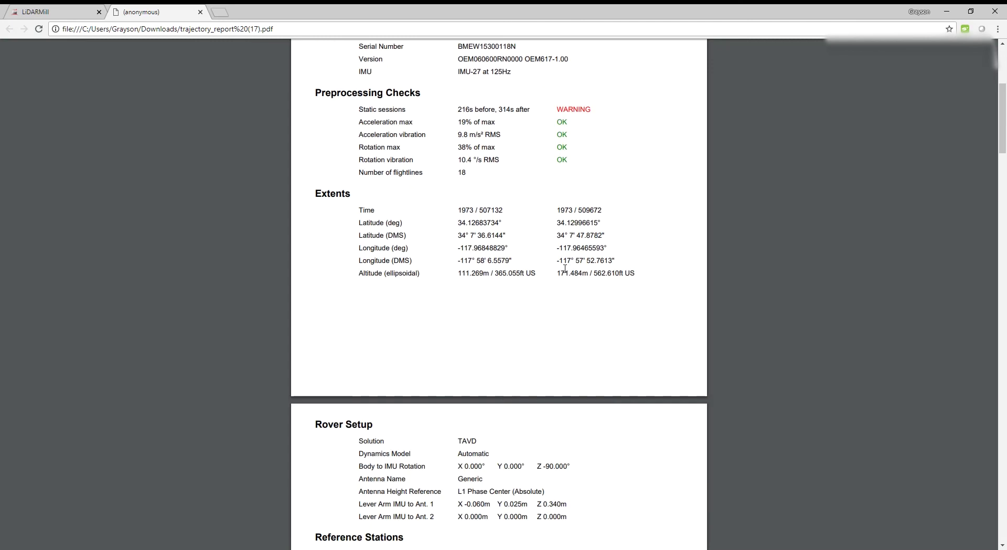
{"action": "scroll", "coordinate": [454, 253], "scroll_direction": "down", "scroll_amount": 6}
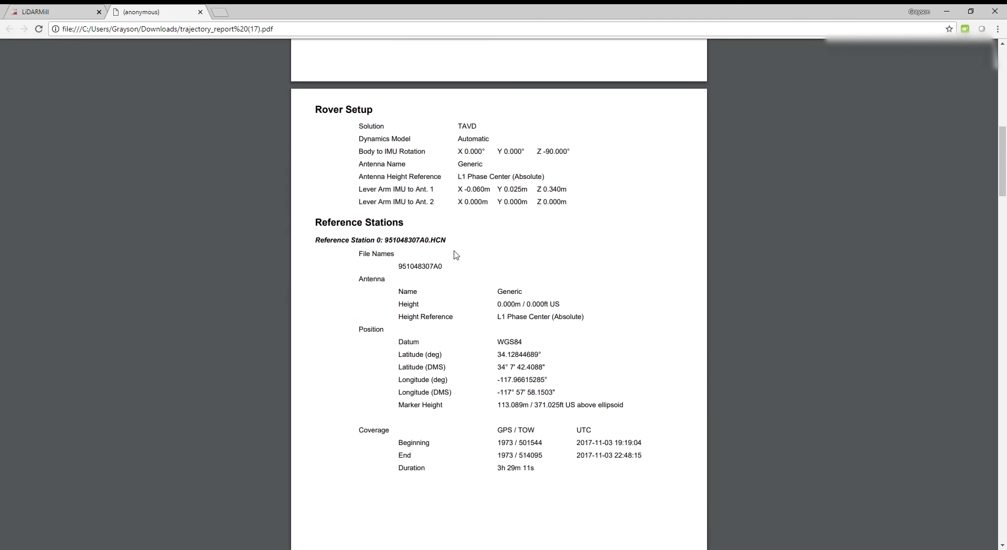
{"action": "scroll", "coordinate": [493, 277], "scroll_direction": "down", "scroll_amount": 6}
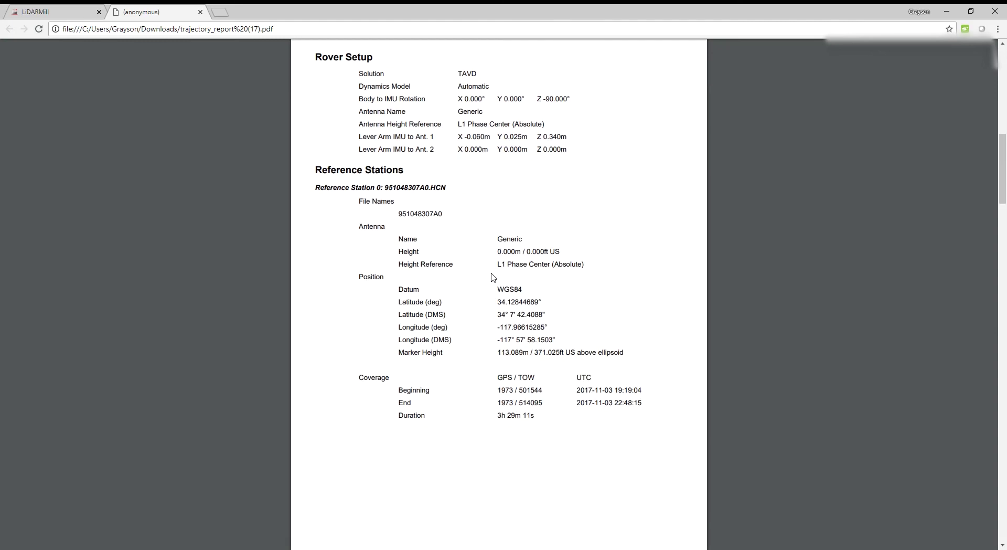
Examine the Separation Forward/Reverse and Separation Realtime/Postprocessed graphs for attitude, position and velocity
{"action": "scroll", "coordinate": [492, 274], "scroll_direction": "down", "scroll_amount": 7}
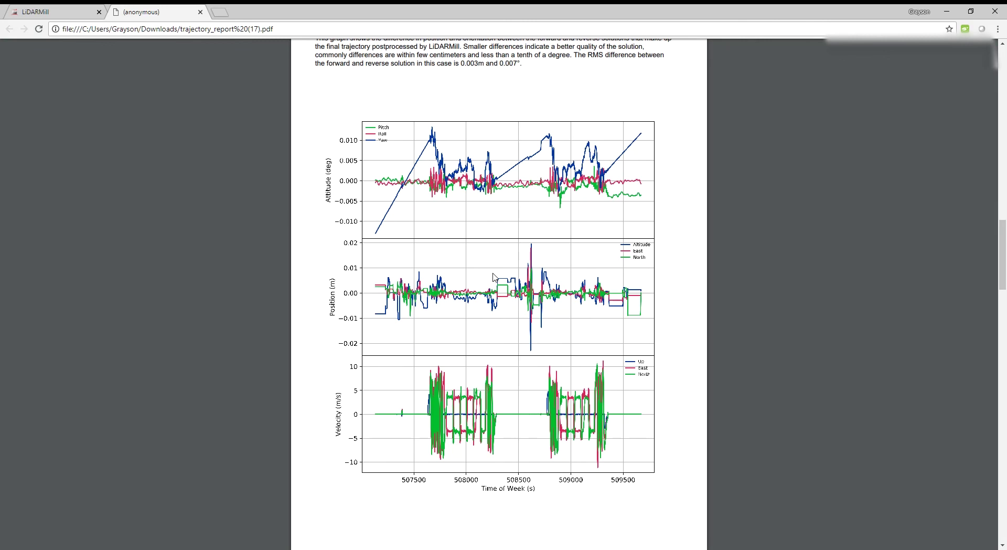
{"action": "scroll", "coordinate": [492, 273], "scroll_direction": "up", "scroll_amount": 1}
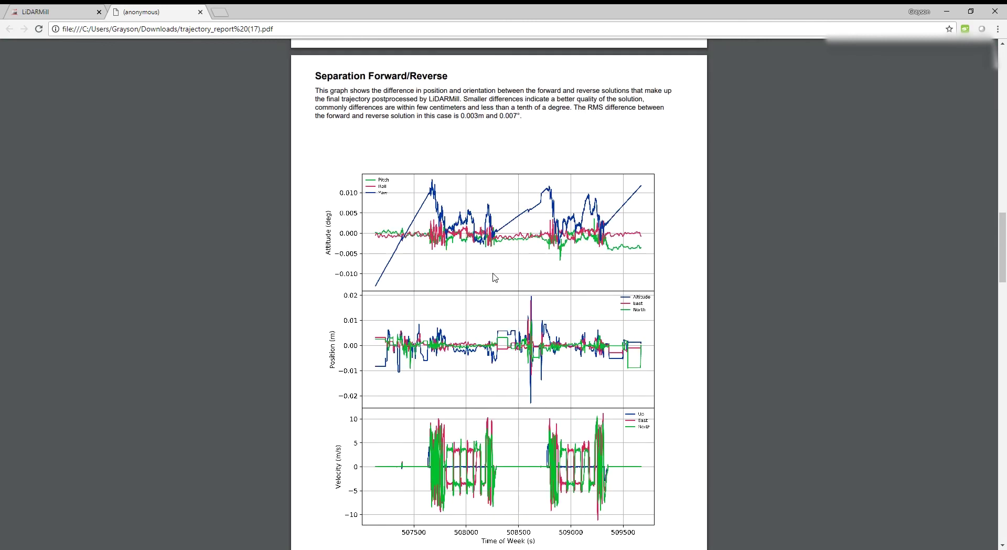
{"action": "scroll", "coordinate": [493, 277], "scroll_direction": "down", "scroll_amount": 6}
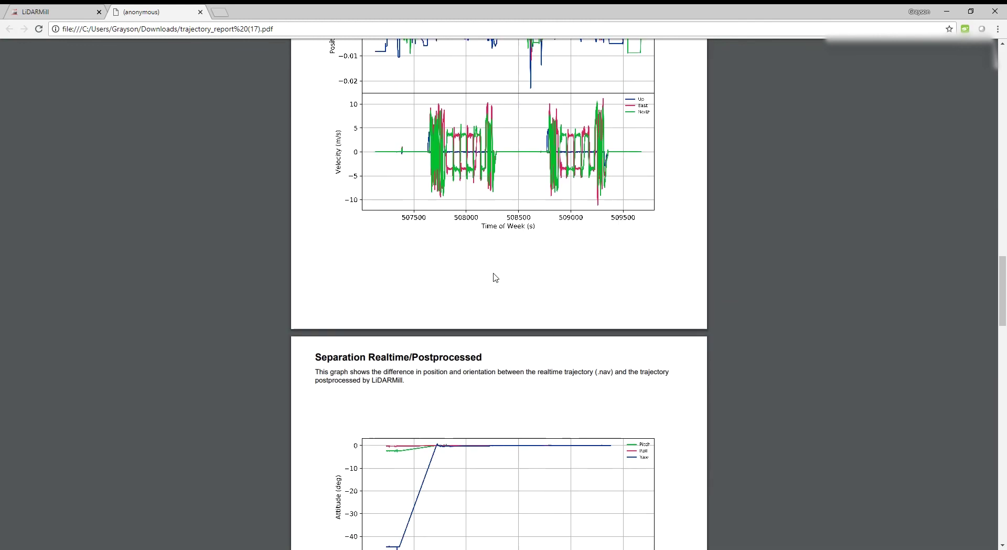
{"action": "scroll", "coordinate": [470, 227], "scroll_direction": "up", "scroll_amount": 3}
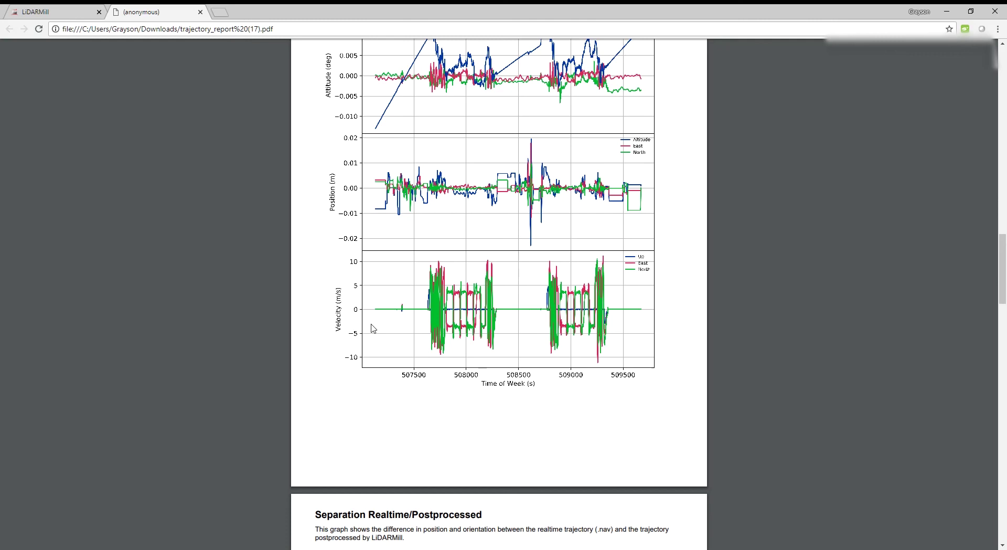
{"action": "scroll", "coordinate": [514, 317], "scroll_direction": "down", "scroll_amount": 7}
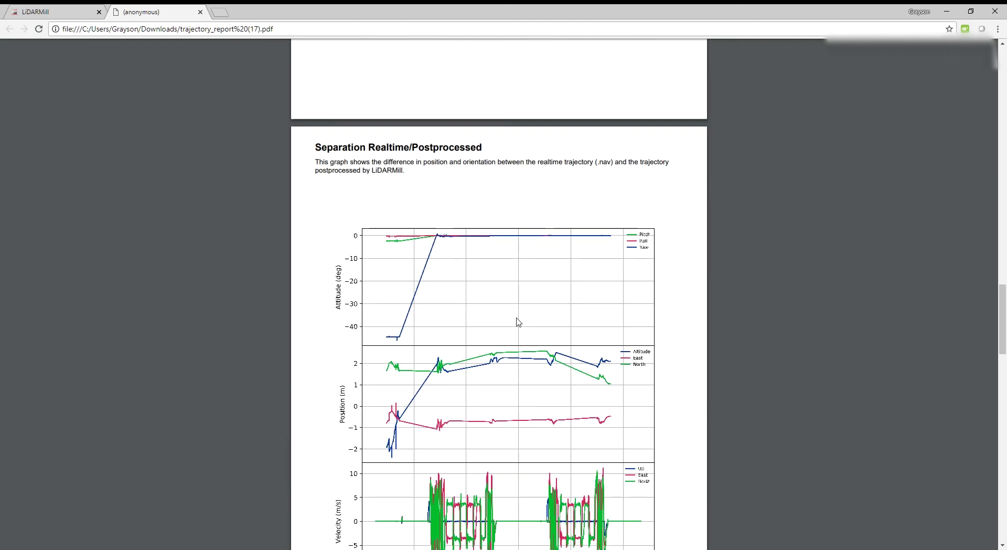
{"action": "scroll", "coordinate": [517, 315], "scroll_direction": "down", "scroll_amount": 4}
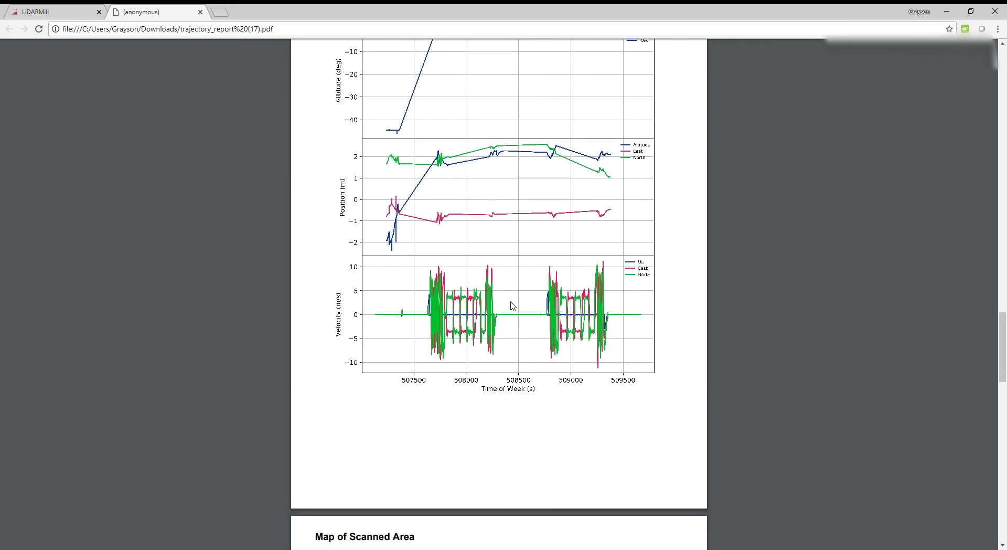
{"action": "scroll", "coordinate": [512, 306], "scroll_direction": "up", "scroll_amount": 3}
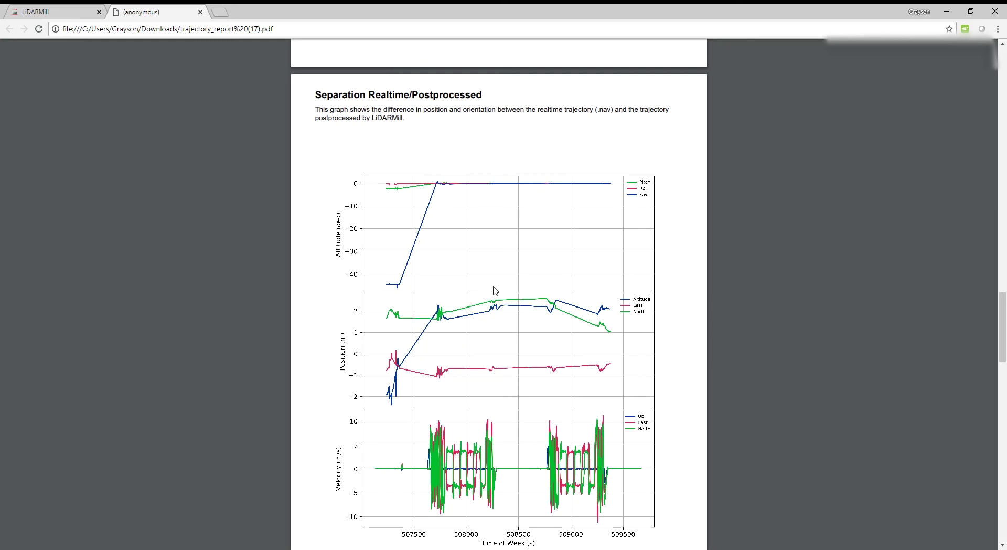
Examine the Map of Scanned Area and the Comparison of configuration options table, and return to the report's start
{"action": "scroll", "coordinate": [494, 290], "scroll_direction": "down", "scroll_amount": 10}
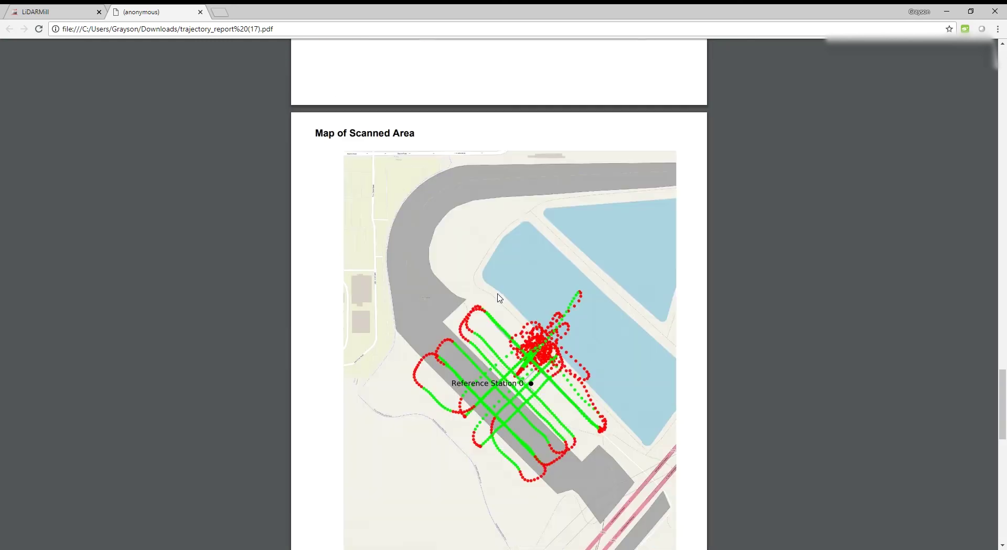
{"action": "scroll", "coordinate": [500, 298], "scroll_direction": "down", "scroll_amount": 3}
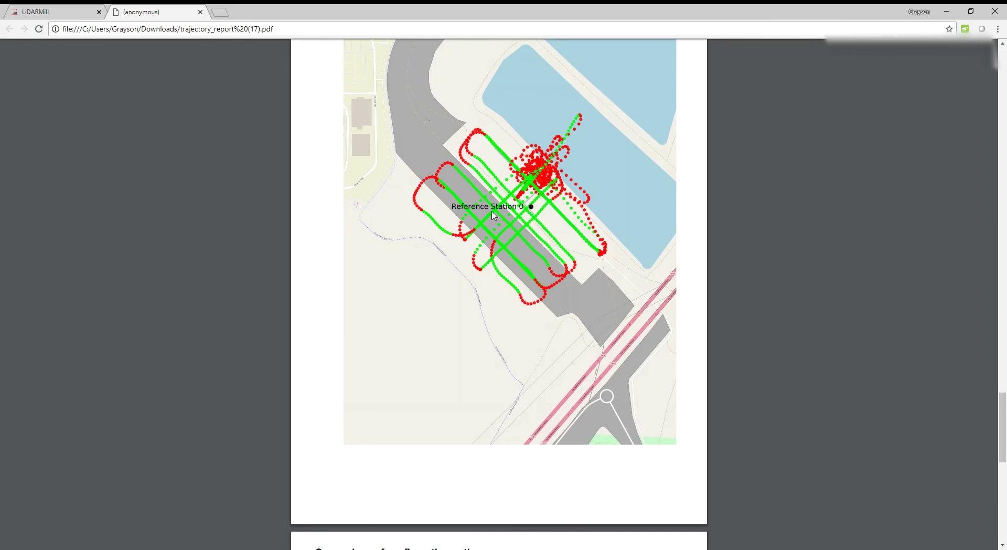
{"action": "scroll", "coordinate": [547, 287], "scroll_direction": "down", "scroll_amount": 6}
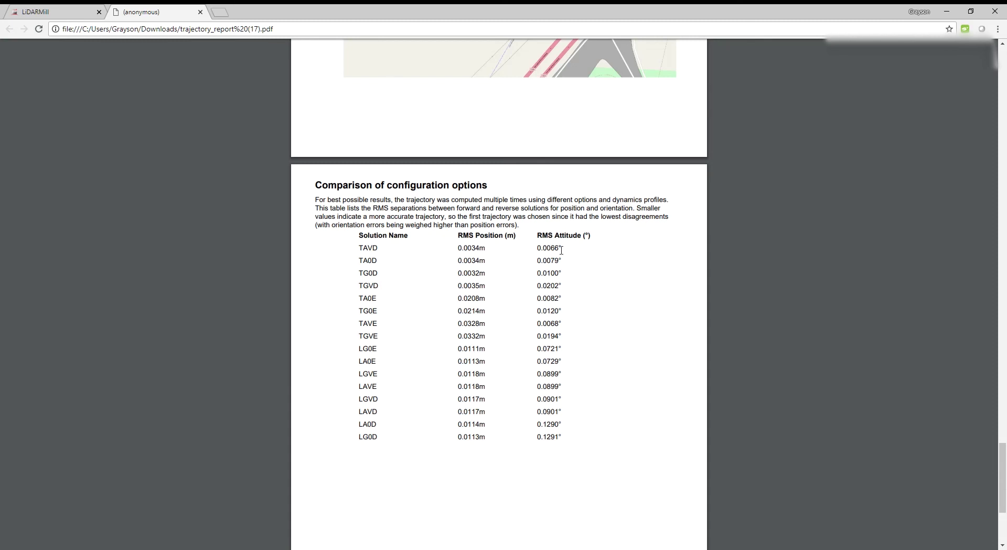
{"action": "scroll", "coordinate": [527, 283], "scroll_direction": "down", "scroll_amount": 4}
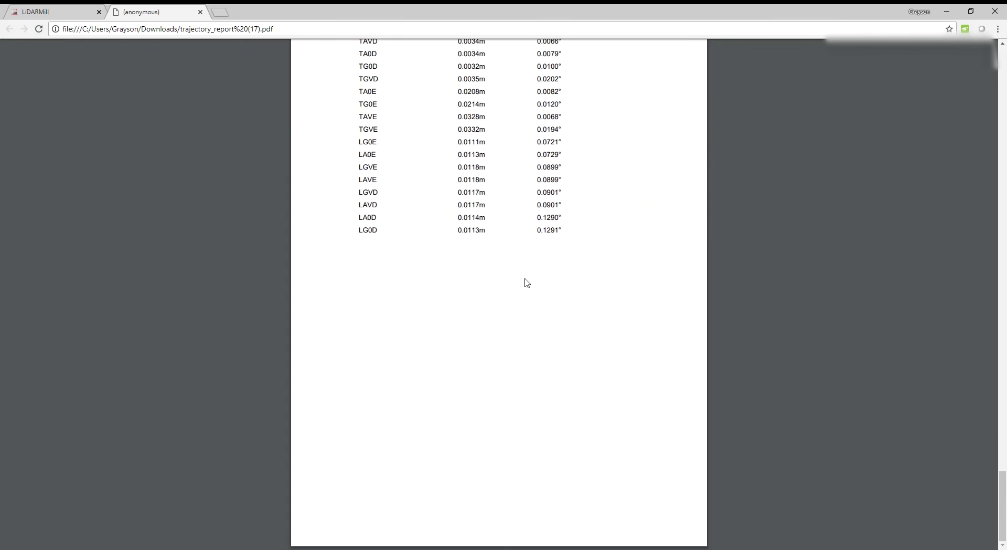
{"action": "scroll", "coordinate": [527, 282], "scroll_direction": "up", "scroll_amount": 20}
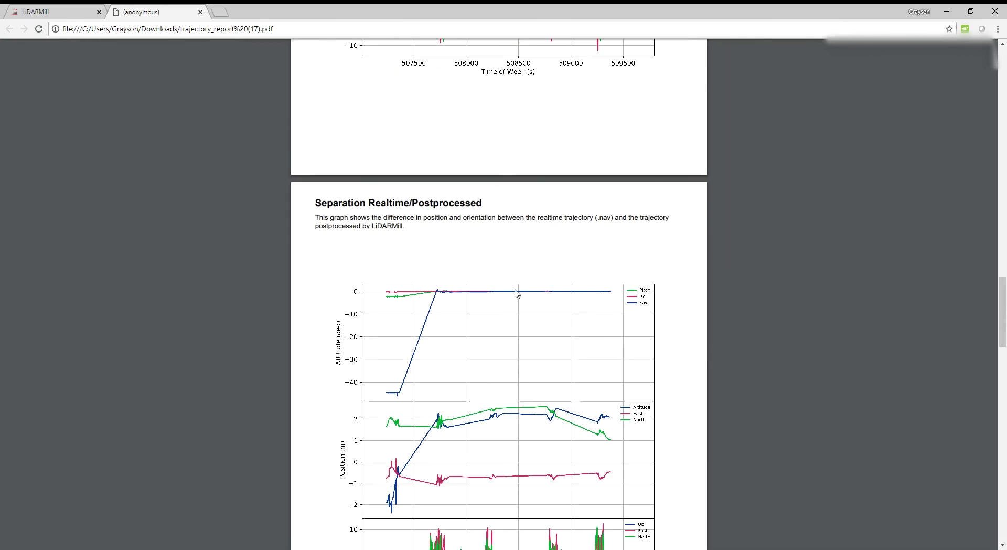
{"action": "scroll", "coordinate": [516, 293], "scroll_direction": "up", "scroll_amount": 20}
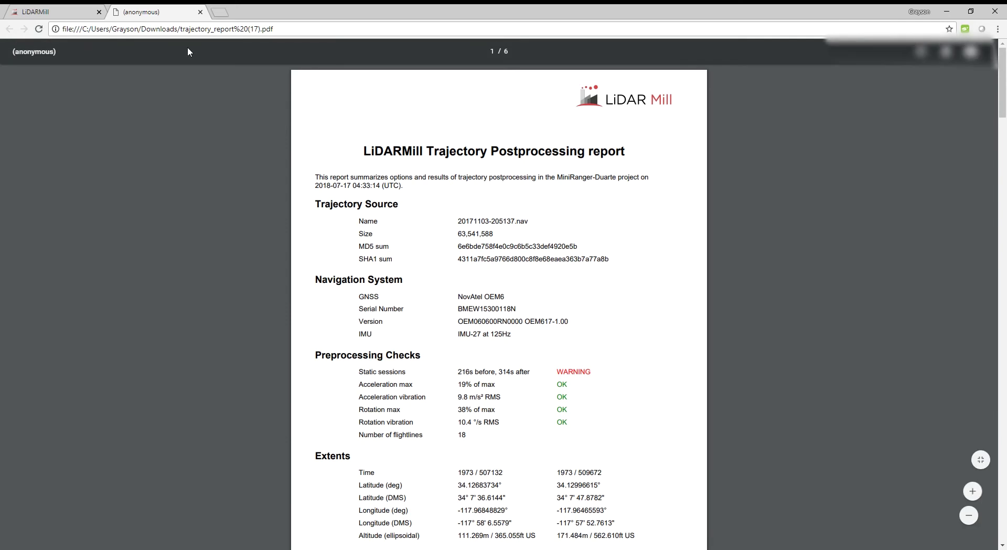
Return from the report to the LiDARMill pipeline page and open its parent project, MiniRanger-Duarte
{"action": "left_click", "coordinate": [53, 11]}
{"action": "scroll", "coordinate": [415, 268], "scroll_direction": "up", "scroll_amount": 9}
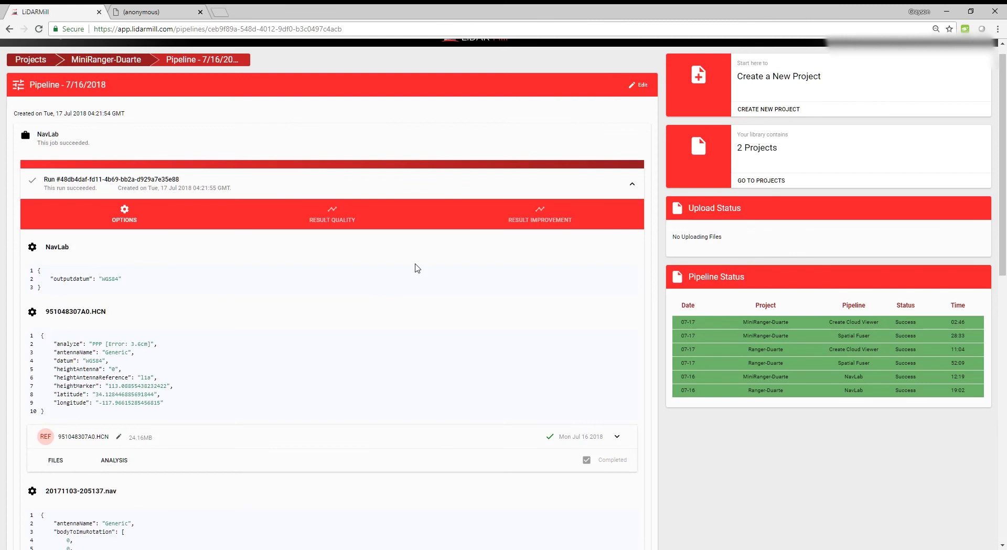
{"action": "scroll", "coordinate": [367, 315], "scroll_direction": "up", "scroll_amount": 1}
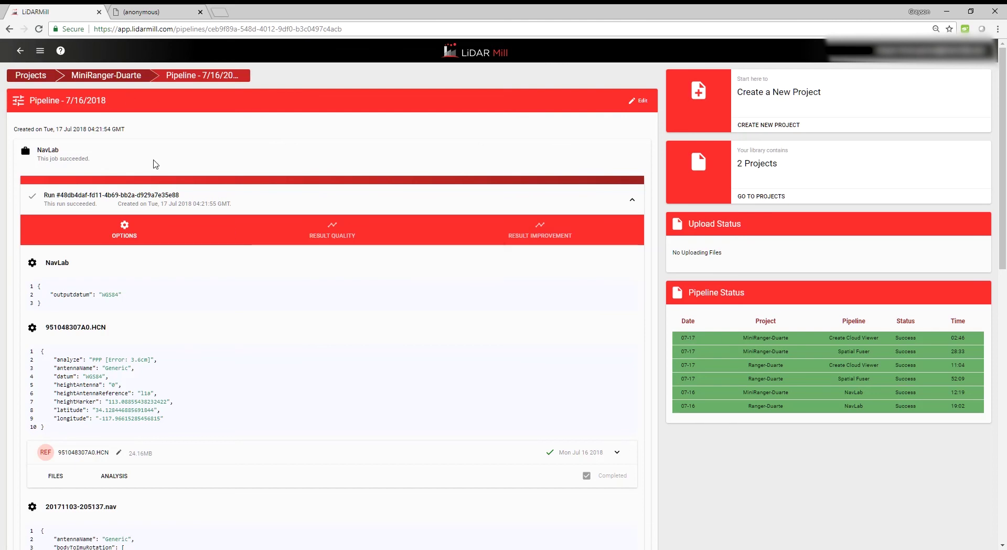
{"action": "left_click", "coordinate": [102, 81]}
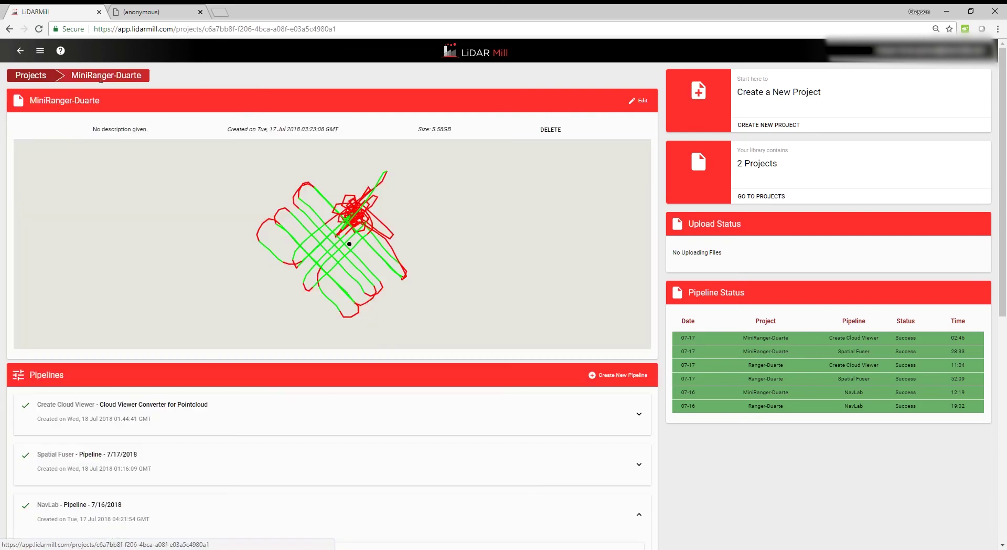
View the site's navigation options and the Ask for Help form, closing each without sending a question
{"action": "left_click", "coordinate": [40, 51]}
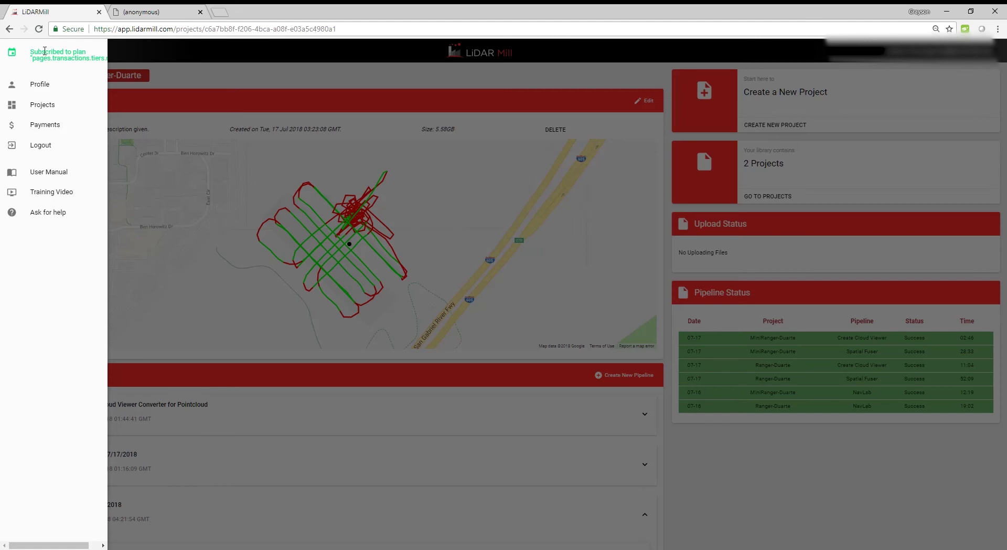
{"action": "left_click", "coordinate": [202, 85]}
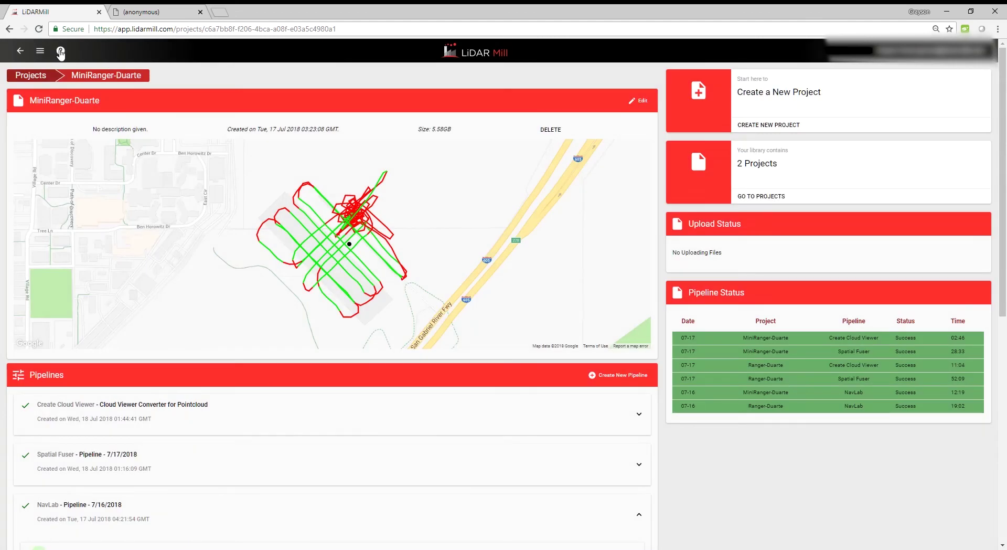
{"action": "left_click", "coordinate": [60, 51]}
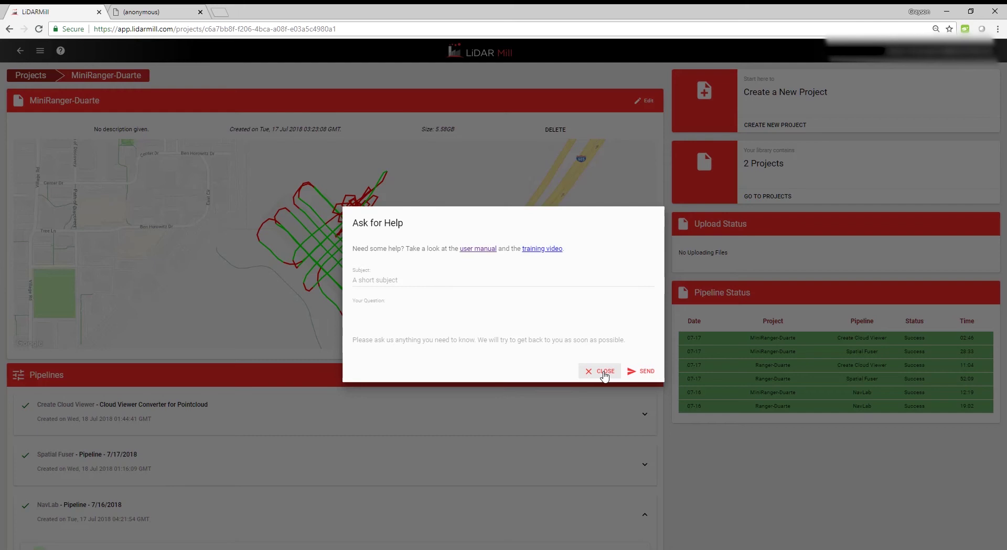
{"action": "left_click", "coordinate": [604, 373]}
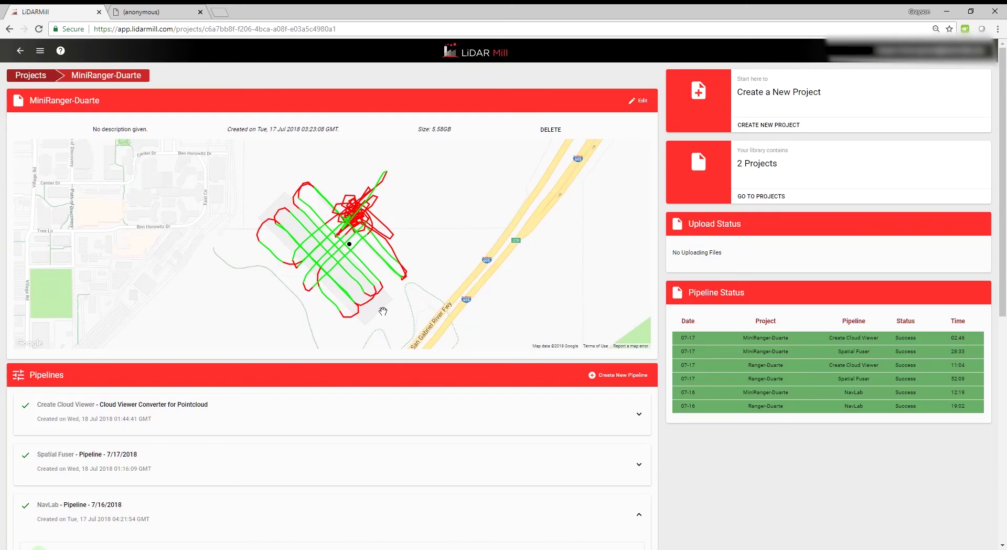
Open the LiDARMill user manual and skim from its table of contents to the project data upload instructions
{"action": "left_click", "coordinate": [40, 51]}
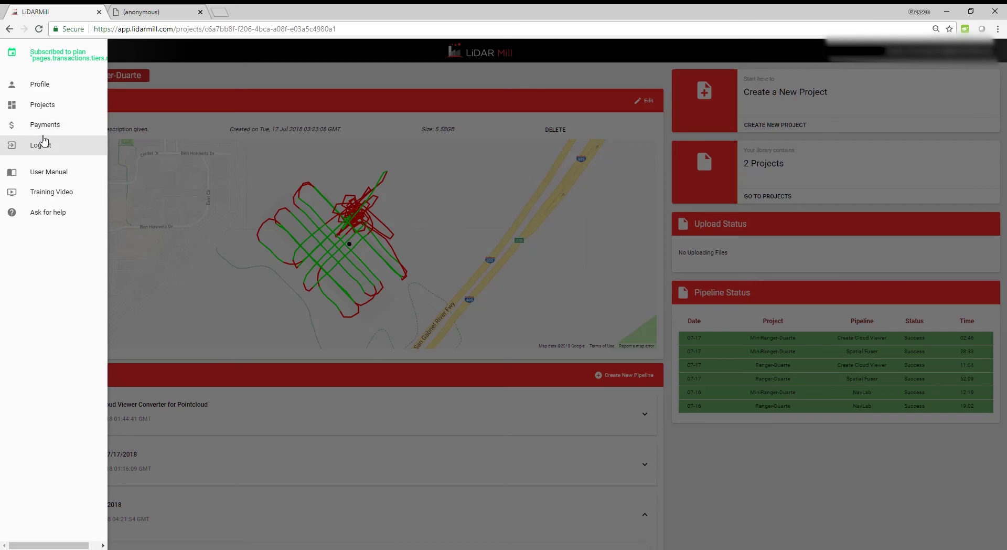
{"action": "left_click", "coordinate": [51, 172]}
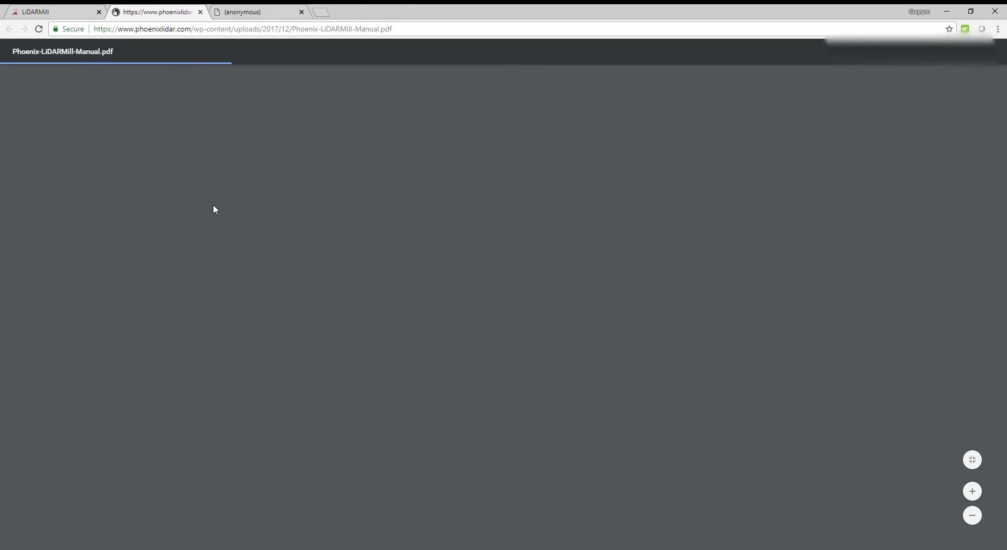
{"action": "scroll", "coordinate": [225, 215], "scroll_direction": "down", "scroll_amount": 1}
{"action": "scroll", "coordinate": [225, 215], "scroll_direction": "down", "scroll_amount": 15}
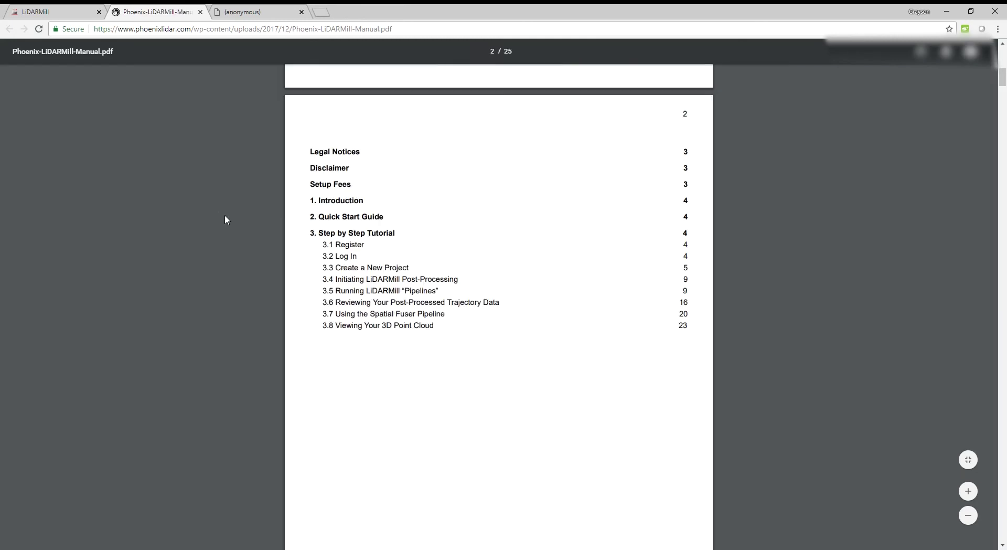
{"action": "scroll", "coordinate": [225, 215], "scroll_direction": "down", "scroll_amount": 20}
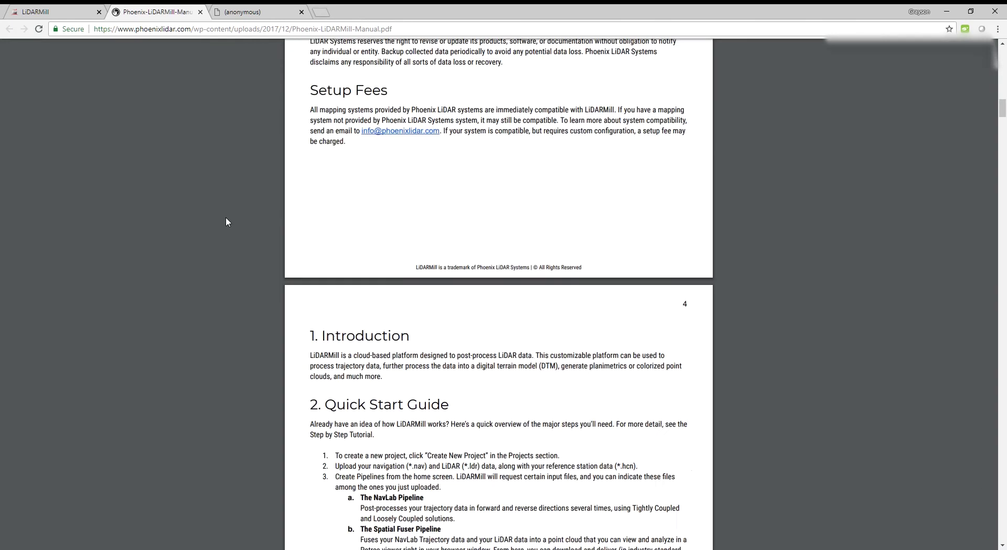
{"action": "scroll", "coordinate": [291, 247], "scroll_direction": "down", "scroll_amount": 16}
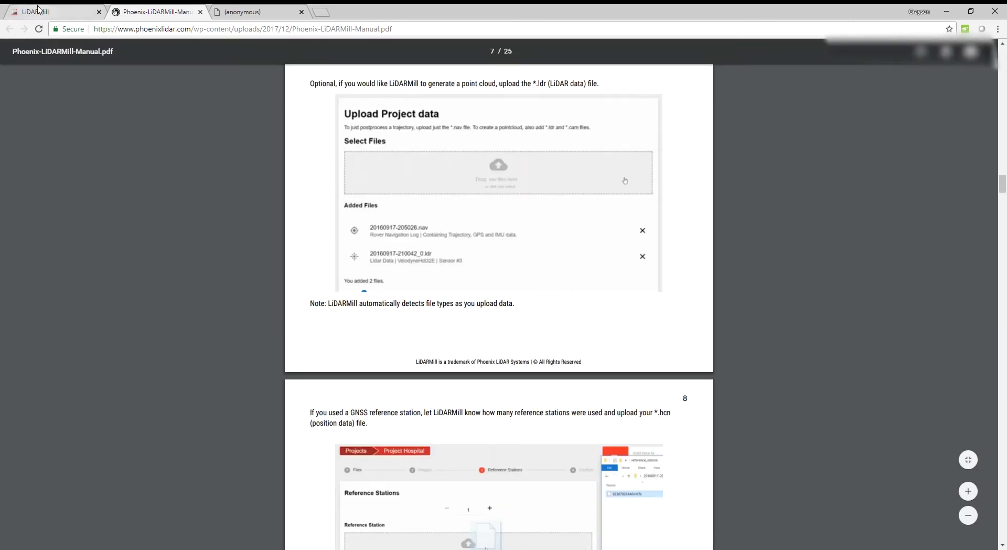
Return from the manual to the MiniRanger-Duarte project page, view the site's navigation options and close them
{"action": "left_click", "coordinate": [68, 11]}
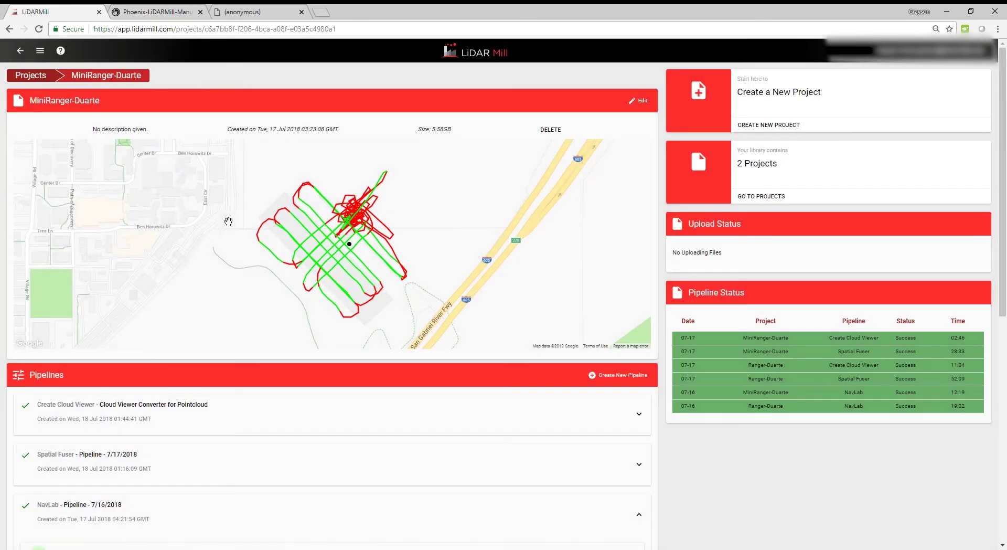
{"action": "left_click", "coordinate": [41, 51]}
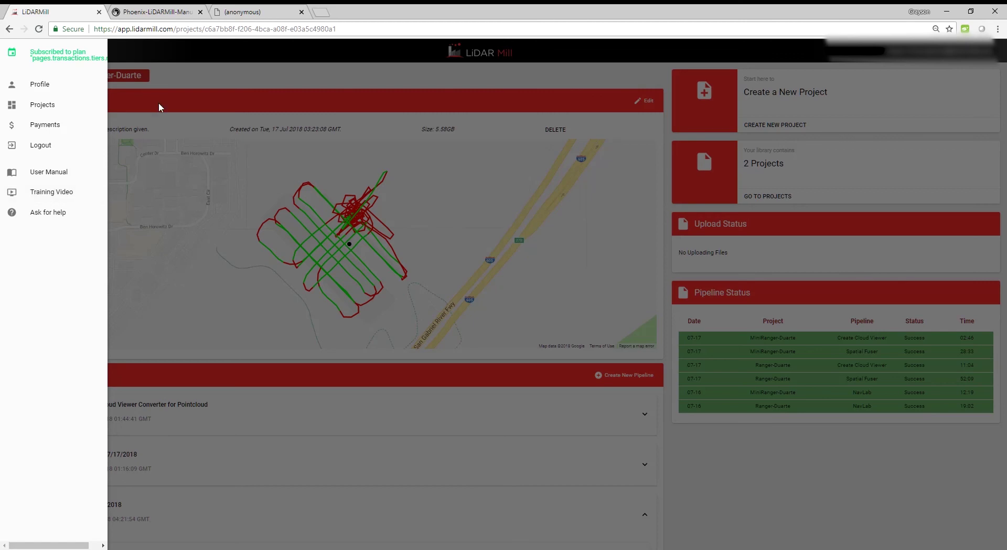
{"action": "left_click", "coordinate": [219, 76]}
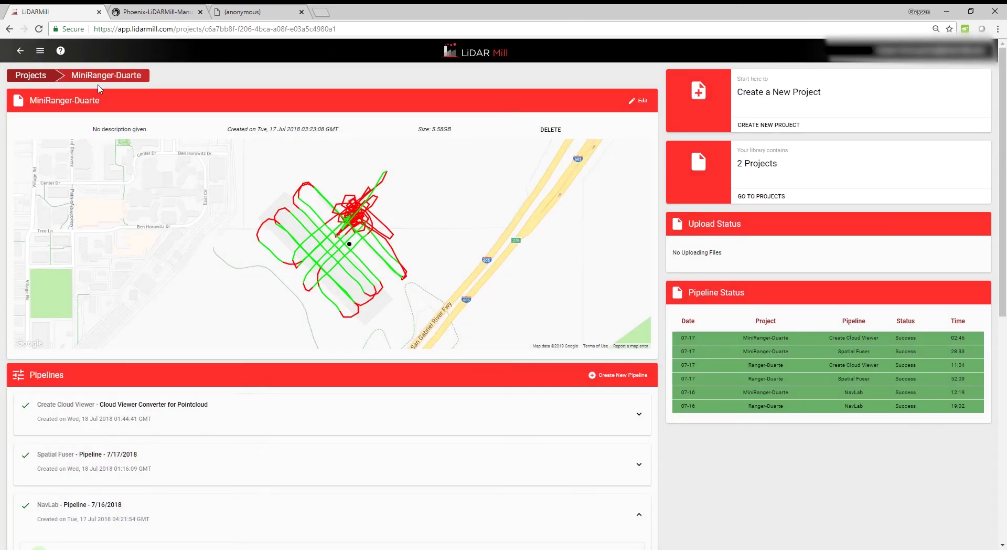
In the project's pipelines, collapse NavLab, expand Spatial Fuser and list its Pointcloud files
{"action": "scroll", "coordinate": [100, 89], "scroll_direction": "down", "scroll_amount": 5}
{"action": "scroll", "coordinate": [338, 230], "scroll_direction": "up", "scroll_amount": 5}
{"action": "scroll", "coordinate": [337, 231], "scroll_direction": "down", "scroll_amount": 2}
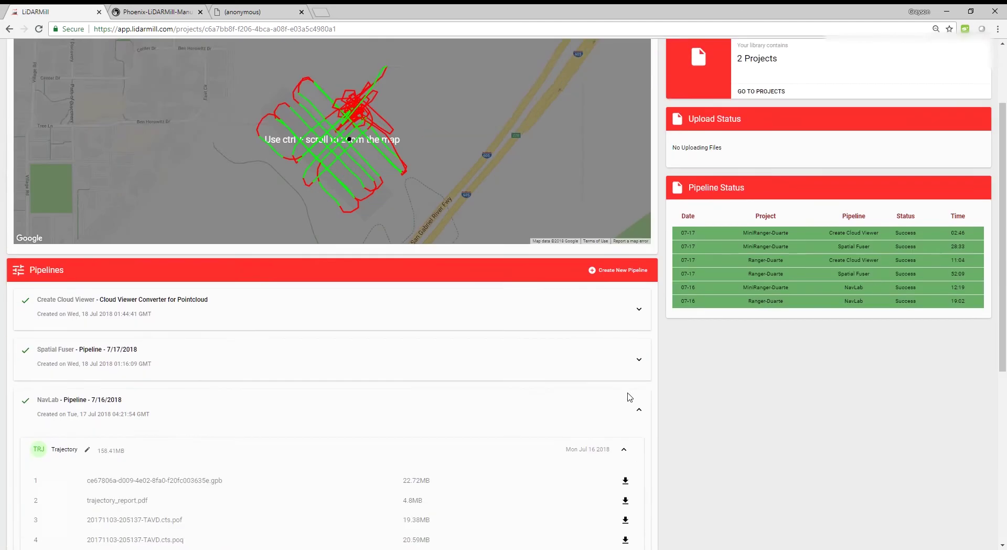
{"action": "scroll", "coordinate": [603, 385], "scroll_direction": "down", "scroll_amount": 2}
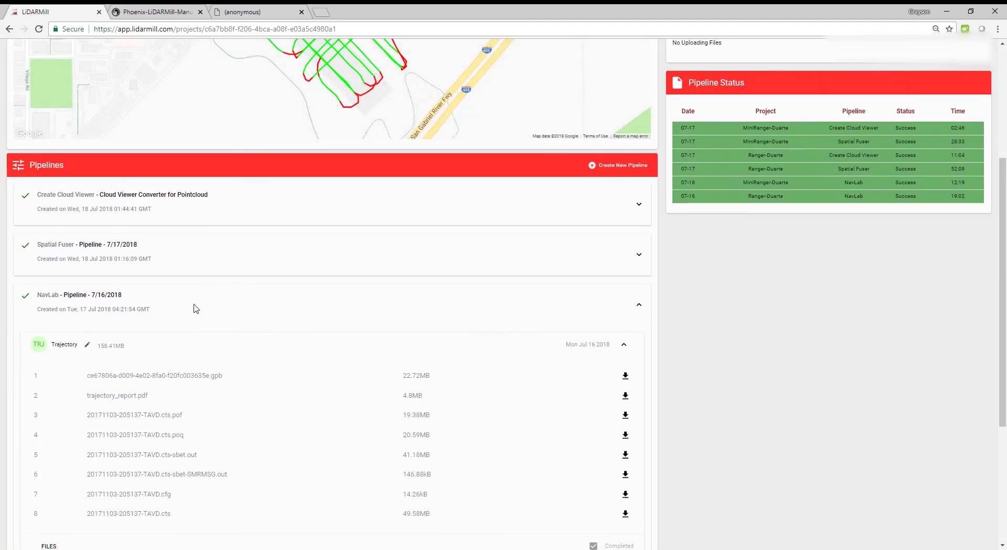
{"action": "left_click", "coordinate": [639, 254]}
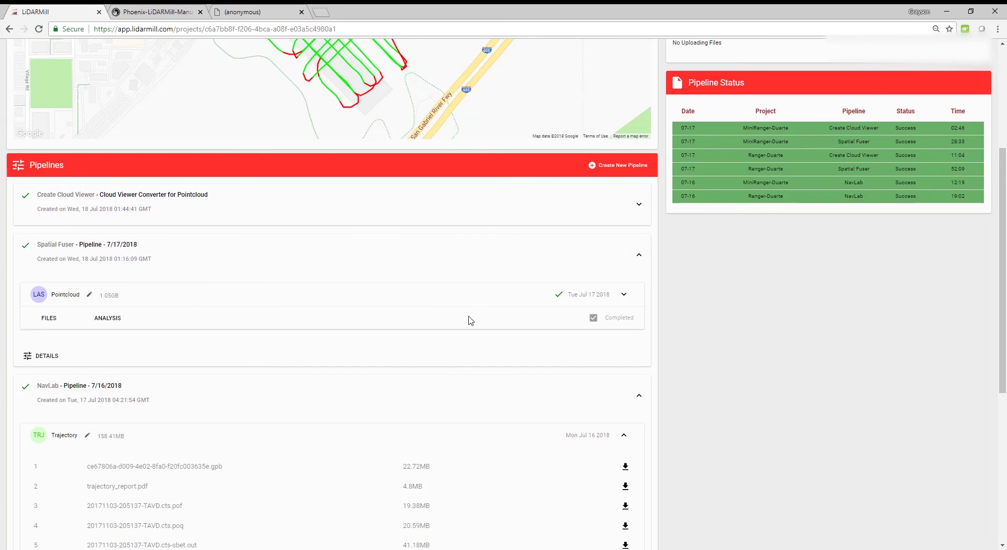
{"action": "left_click", "coordinate": [639, 395]}
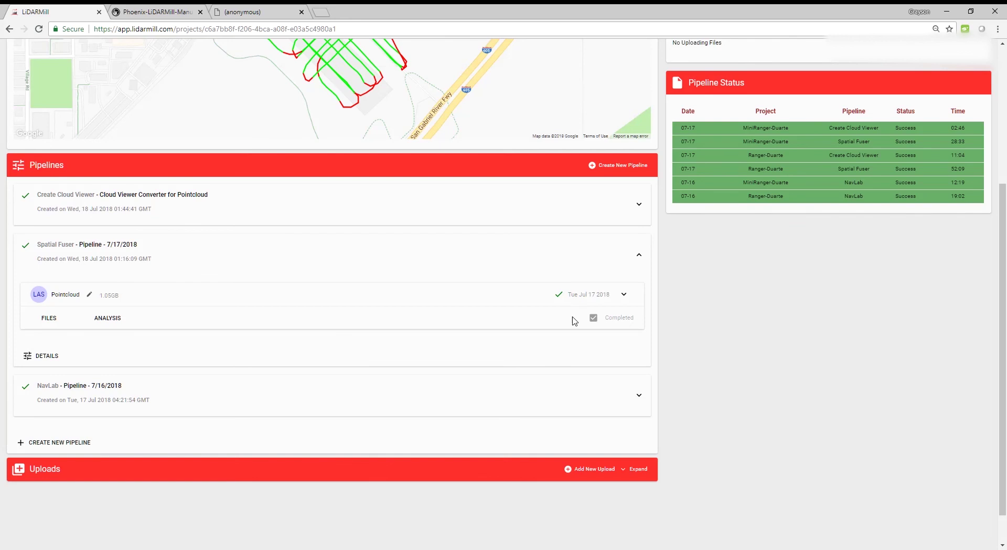
{"action": "left_click", "coordinate": [623, 294]}
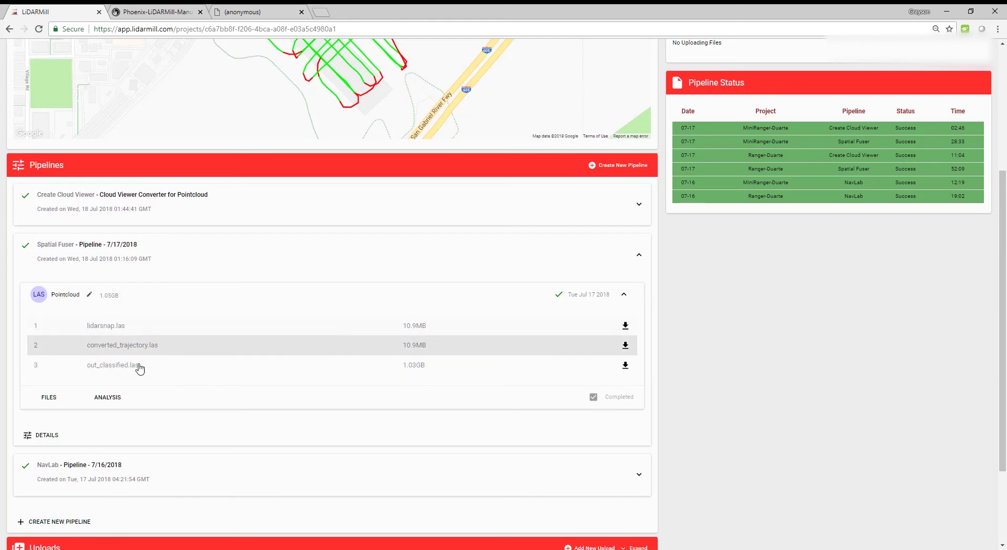
Open the Spatial Fuser pipeline's details and expand its run to examine the options, ground control, trajectory and point cloud files
{"action": "left_click", "coordinate": [42, 436]}
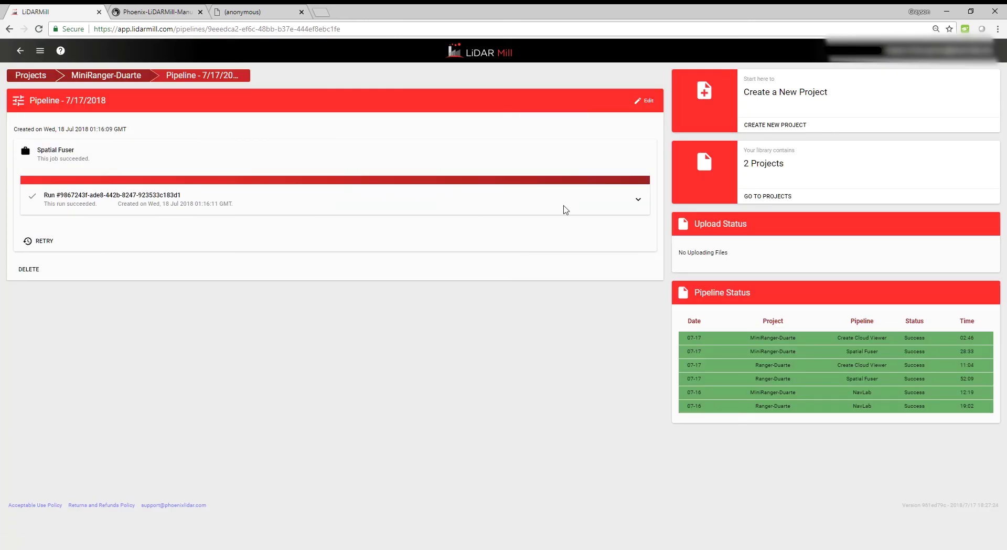
{"action": "left_click", "coordinate": [634, 206]}
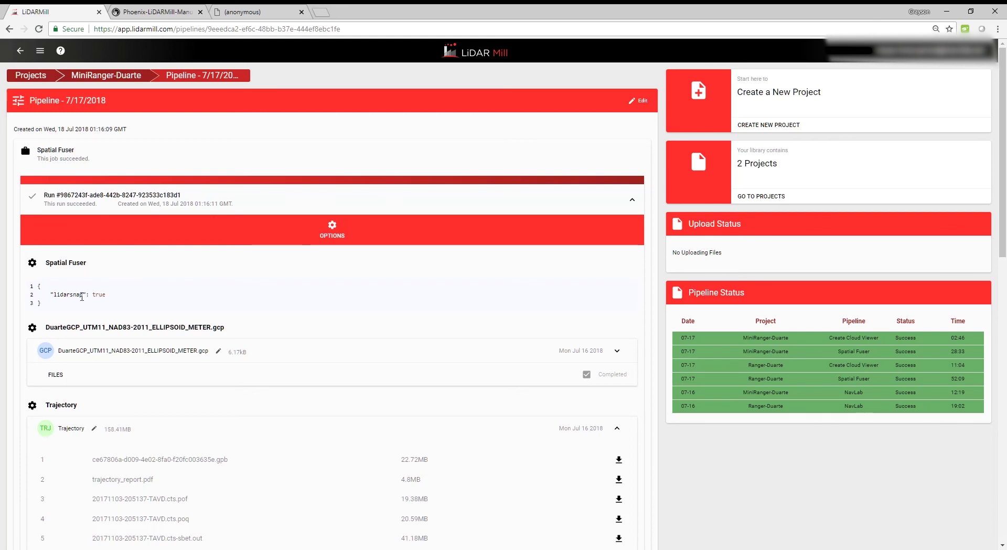
{"action": "scroll", "coordinate": [121, 303], "scroll_direction": "down", "scroll_amount": 4}
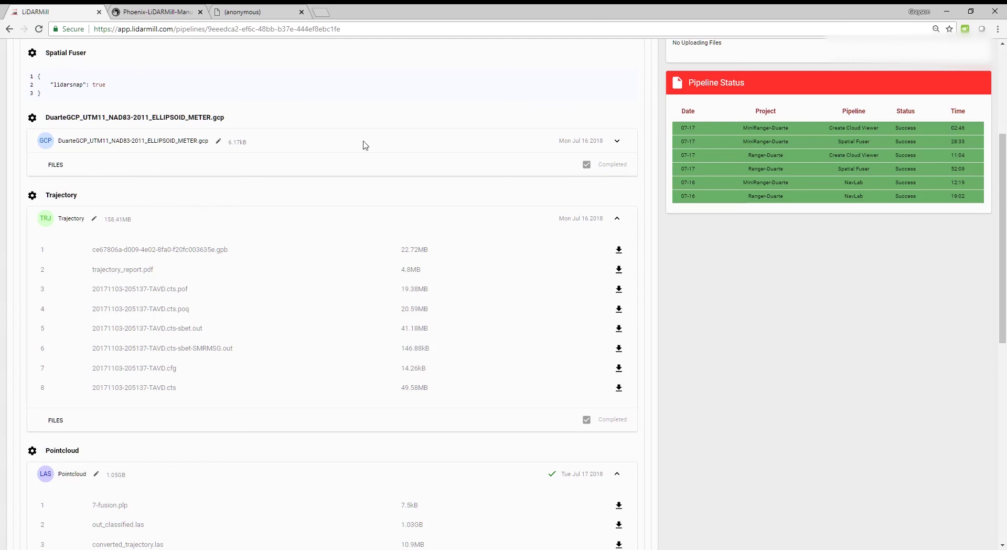
{"action": "scroll", "coordinate": [168, 246], "scroll_direction": "down", "scroll_amount": 1}
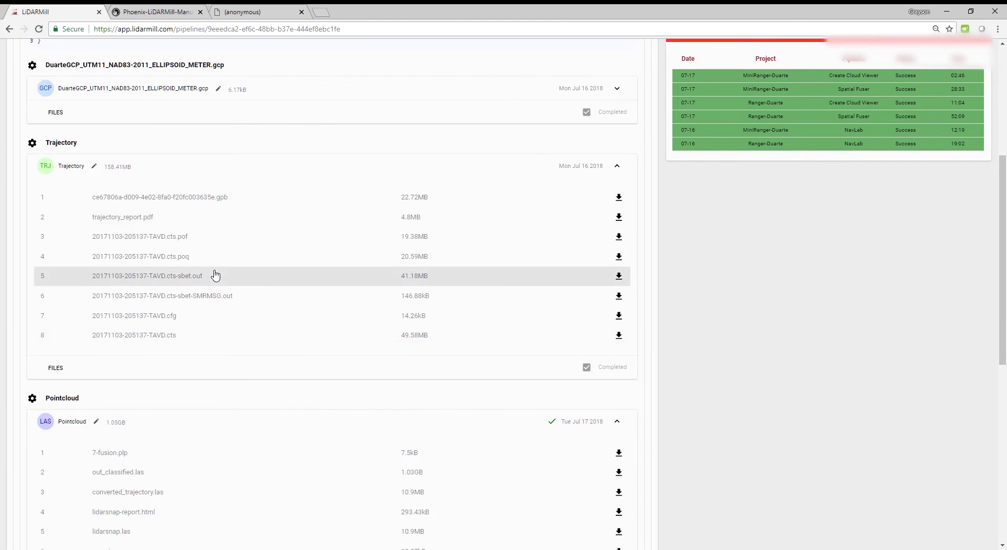
{"action": "scroll", "coordinate": [173, 320], "scroll_direction": "down", "scroll_amount": 4}
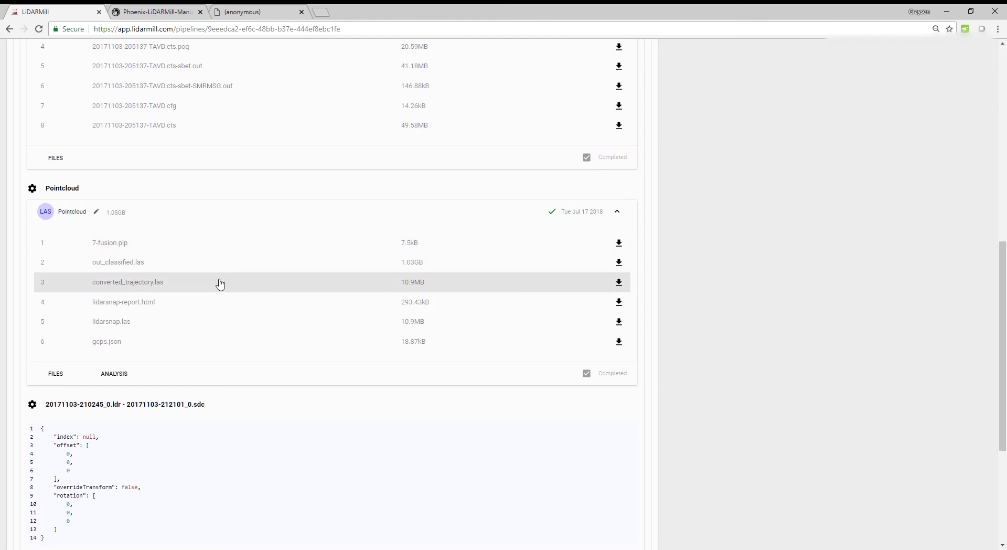
{"action": "scroll", "coordinate": [222, 282], "scroll_direction": "up", "scroll_amount": 2}
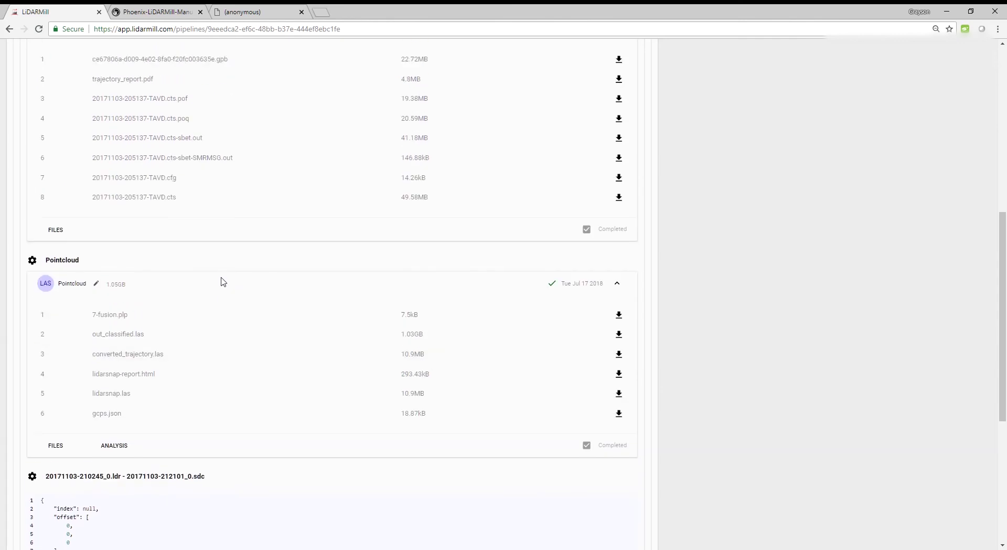
{"action": "scroll", "coordinate": [221, 282], "scroll_direction": "down", "scroll_amount": 3}
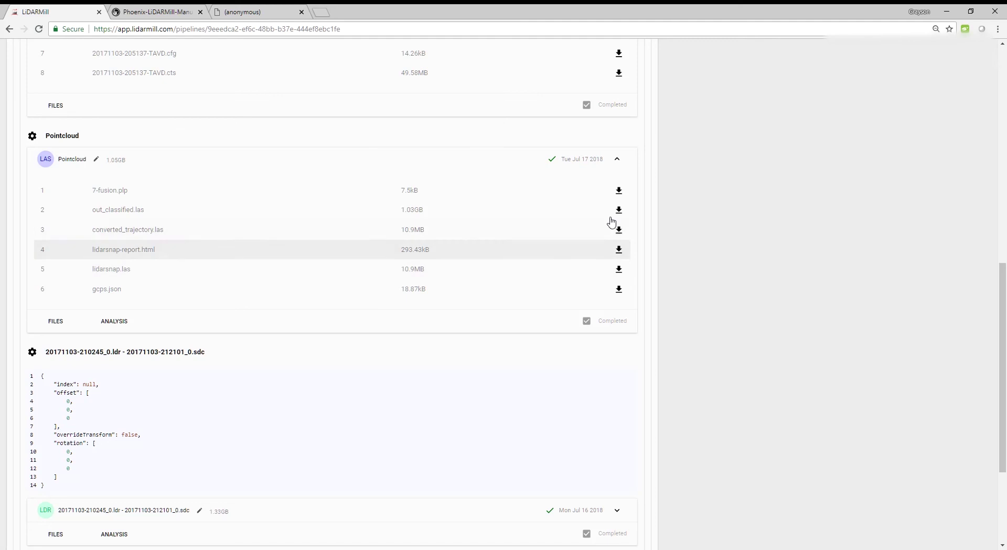
Download lidarsnap-report.html from the run's Pointcloud files and open it at the project settings and LiDAR corrections
{"action": "left_click", "coordinate": [118, 253]}
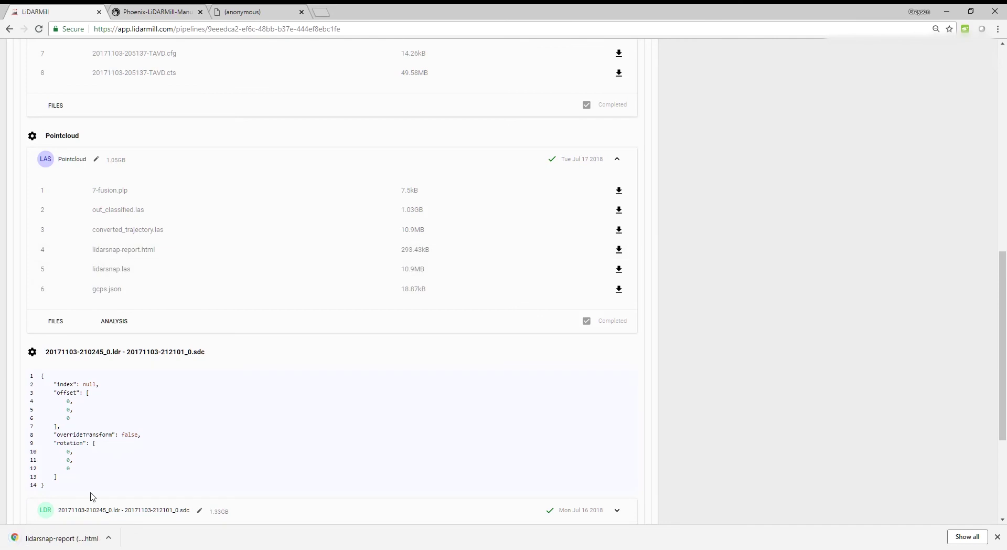
{"action": "left_click", "coordinate": [52, 538]}
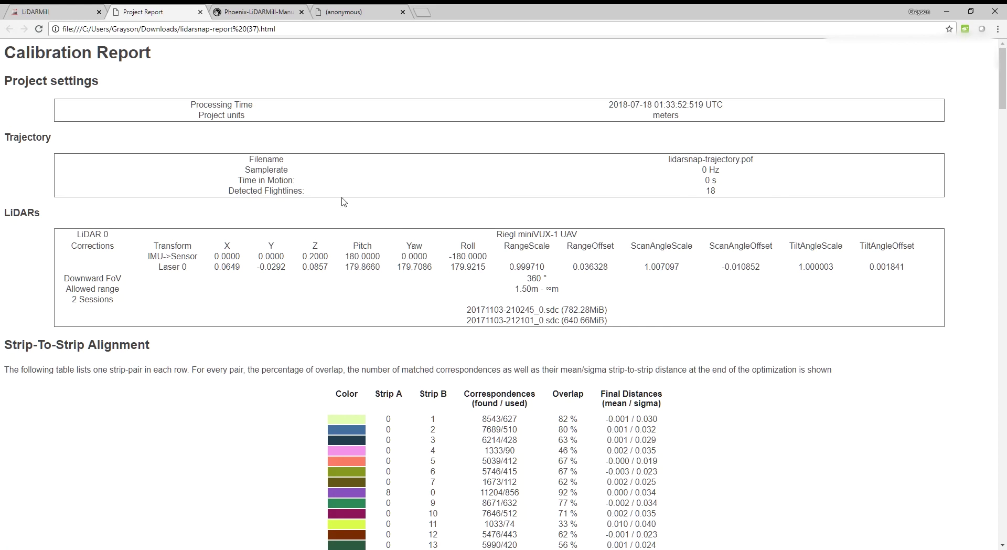
{"action": "scroll", "coordinate": [361, 192], "scroll_direction": "down", "scroll_amount": 2}
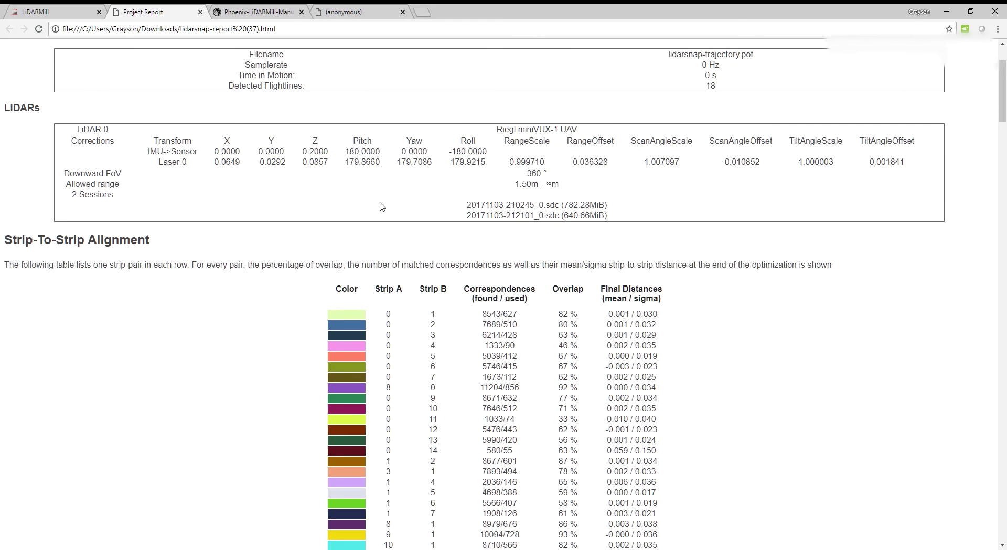
Examine the calibration report's Strip-To-Strip Alignment table and the Strip-to-Strip Distances During Optimization graph
{"action": "scroll", "coordinate": [456, 197], "scroll_direction": "down", "scroll_amount": 4}
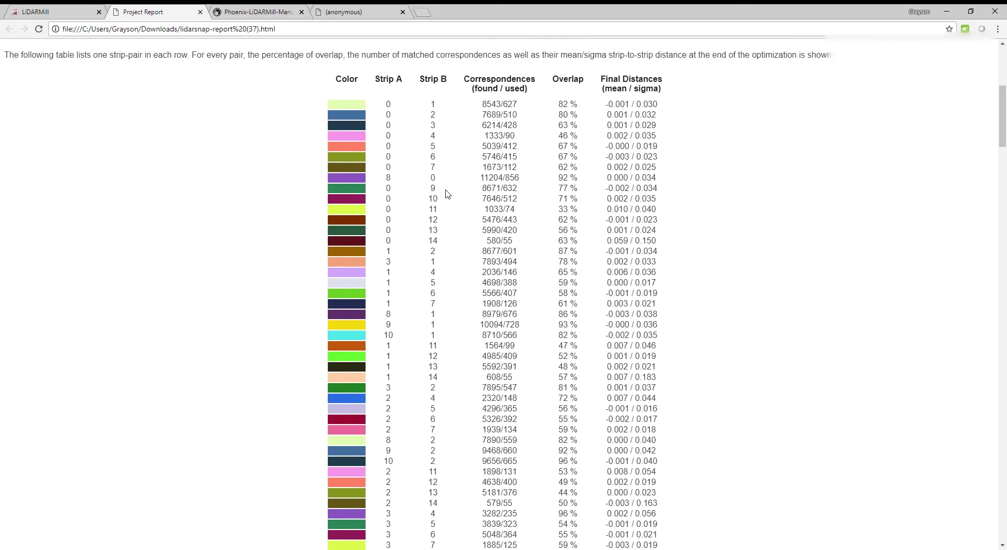
{"action": "scroll", "coordinate": [401, 152], "scroll_direction": "up", "scroll_amount": 2}
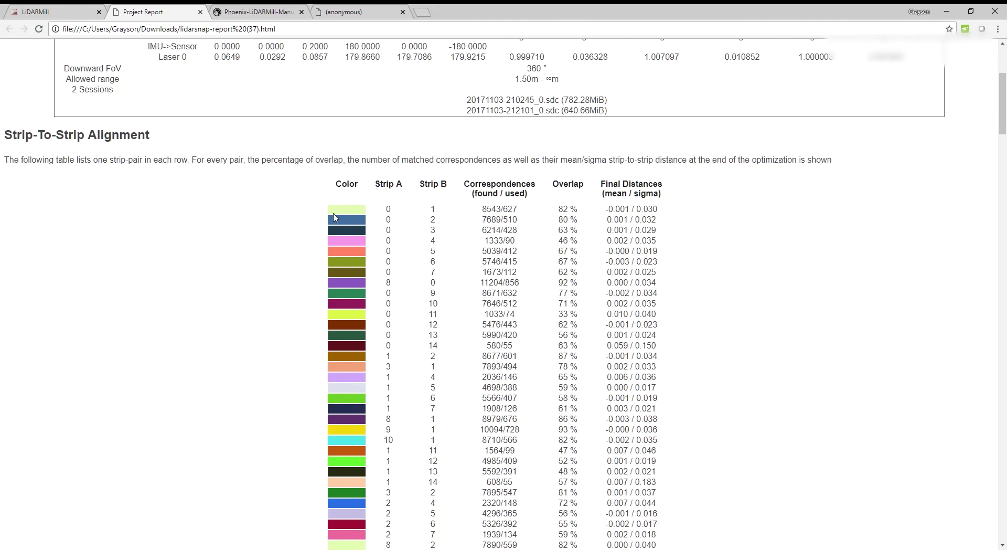
{"action": "scroll", "coordinate": [395, 219], "scroll_direction": "down", "scroll_amount": 2}
{"action": "scroll", "coordinate": [590, 213], "scroll_direction": "down", "scroll_amount": 1}
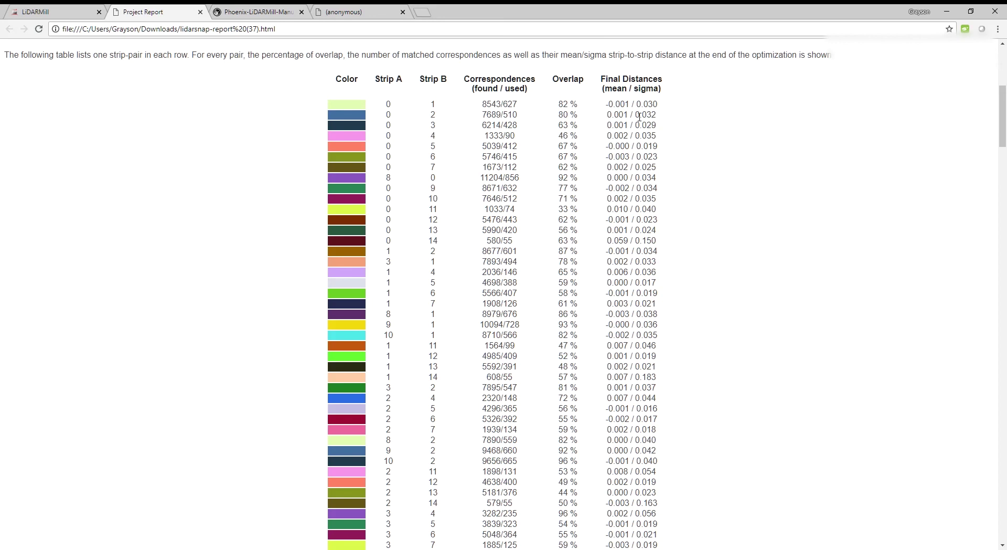
{"action": "scroll", "coordinate": [598, 156], "scroll_direction": "down", "scroll_amount": 17}
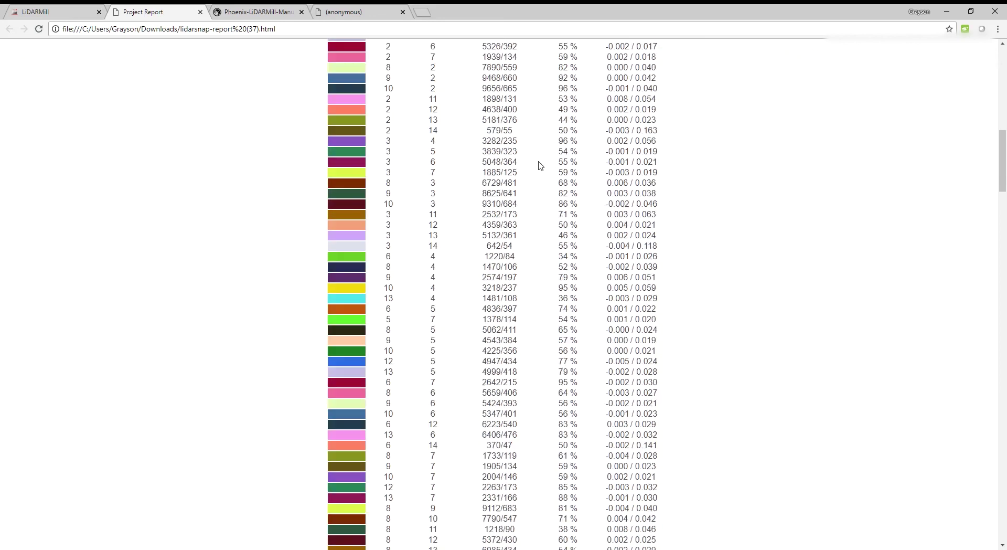
{"action": "scroll", "coordinate": [516, 164], "scroll_direction": "down", "scroll_amount": 5}
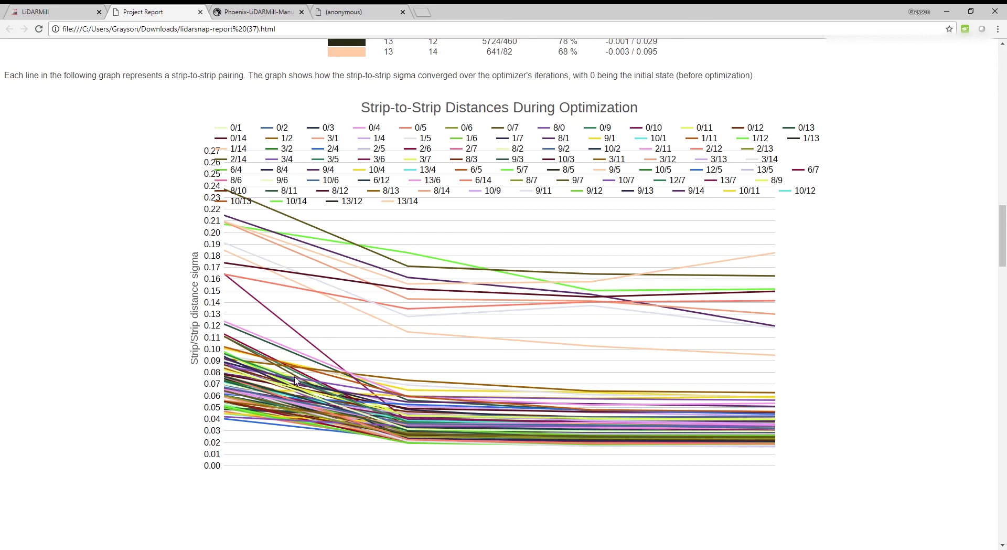
{"action": "scroll", "coordinate": [247, 312], "scroll_direction": "up", "scroll_amount": 1}
{"action": "scroll", "coordinate": [291, 335], "scroll_direction": "down", "scroll_amount": 1}
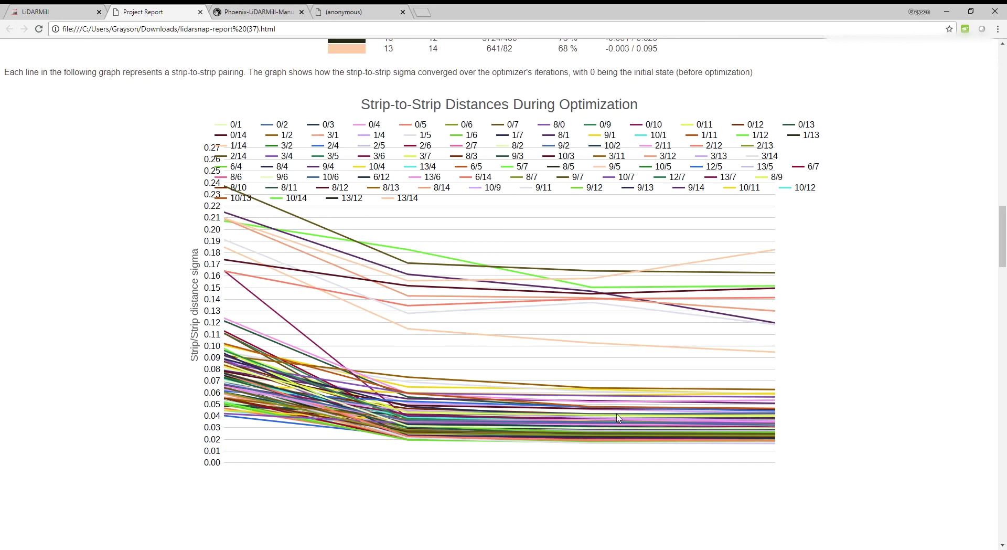
Examine the report's Ground Control table and the summary of GCP fit before and after optimization
{"action": "scroll", "coordinate": [619, 420], "scroll_direction": "down", "scroll_amount": 5}
{"action": "scroll", "coordinate": [608, 365], "scroll_direction": "down", "scroll_amount": 15}
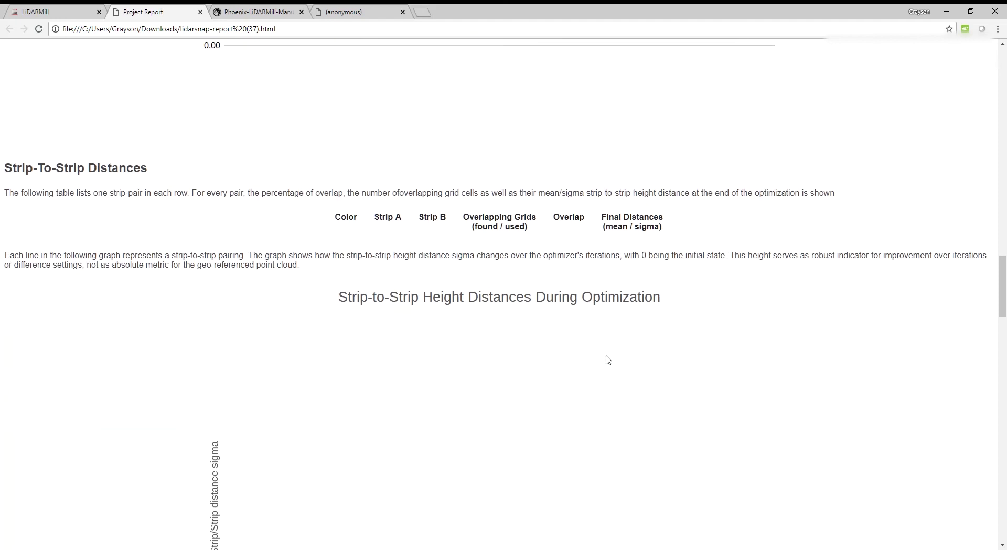
{"action": "scroll", "coordinate": [608, 365], "scroll_direction": "down", "scroll_amount": 2}
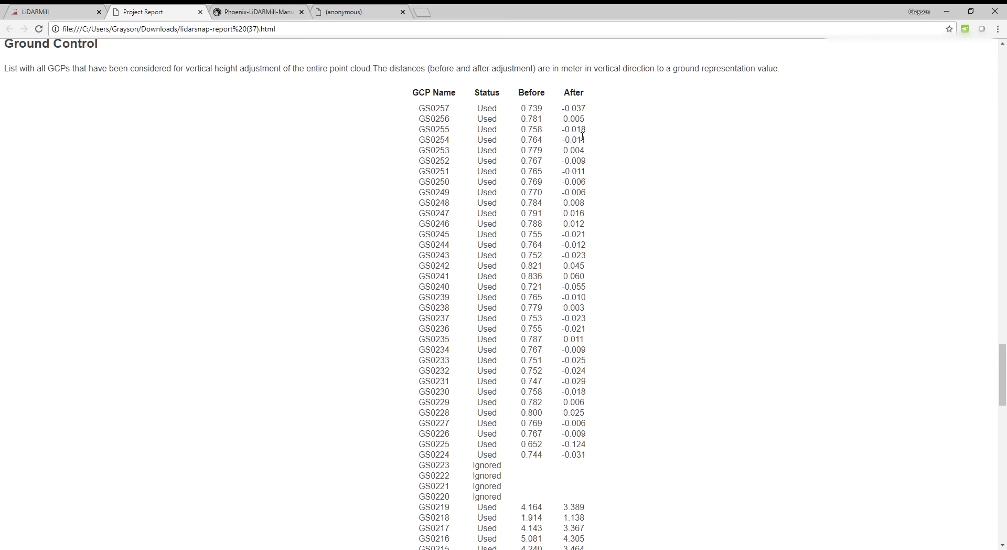
{"action": "scroll", "coordinate": [580, 210], "scroll_direction": "down", "scroll_amount": 17}
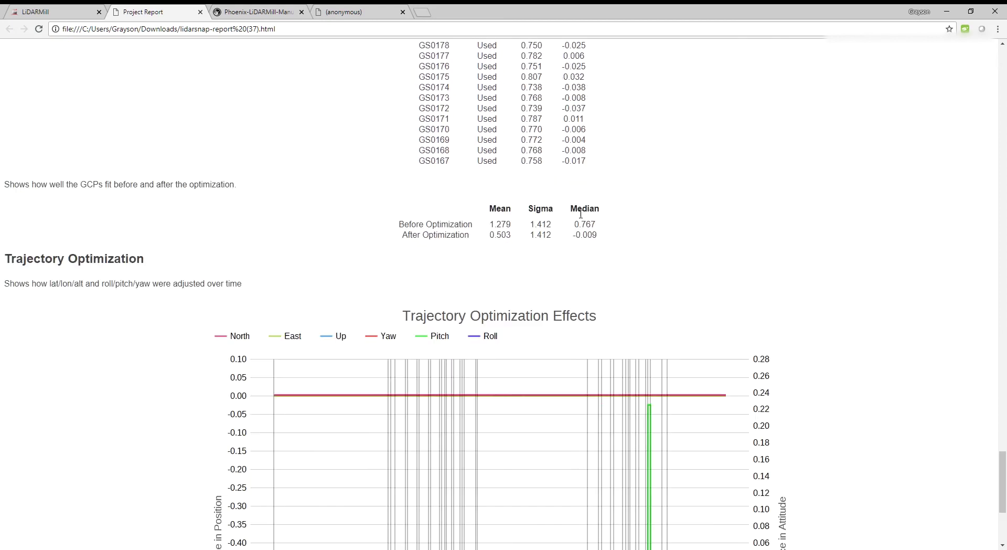
{"action": "scroll", "coordinate": [580, 217], "scroll_direction": "down", "scroll_amount": 4}
{"action": "scroll", "coordinate": [580, 218], "scroll_direction": "up", "scroll_amount": 8}
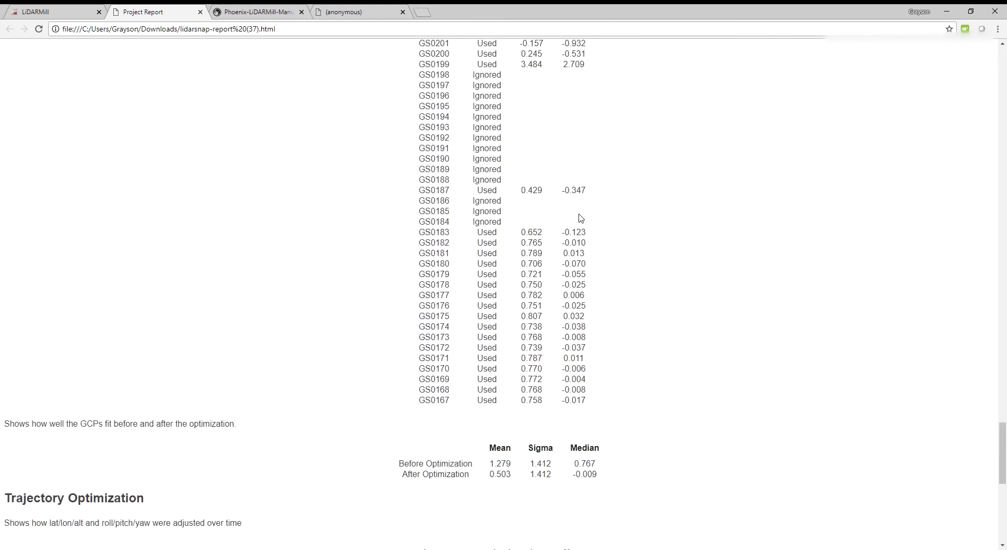
Examine the Trajectory Optimization Effects graph alongside the GCP fit summary, and return to the LiDARMill pipeline page
{"action": "scroll", "coordinate": [579, 219], "scroll_direction": "down", "scroll_amount": 8}
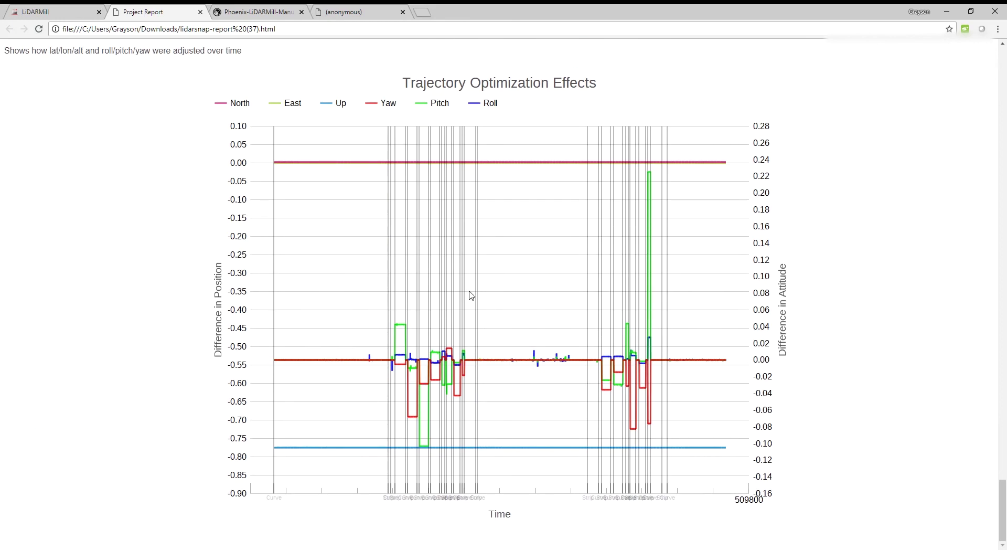
{"action": "scroll", "coordinate": [470, 296], "scroll_direction": "up", "scroll_amount": 2}
{"action": "scroll", "coordinate": [470, 296], "scroll_direction": "down", "scroll_amount": 2}
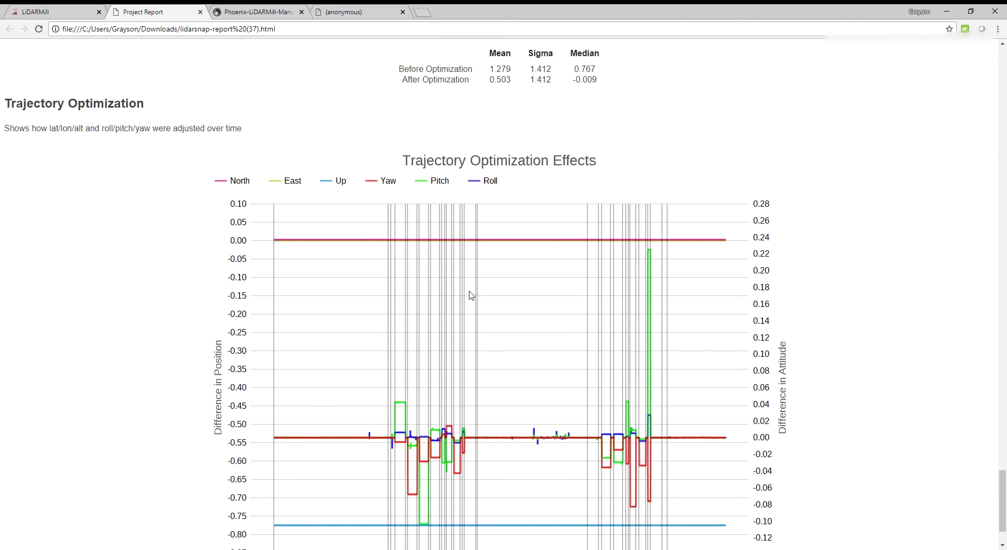
{"action": "scroll", "coordinate": [471, 295], "scroll_direction": "up", "scroll_amount": 6}
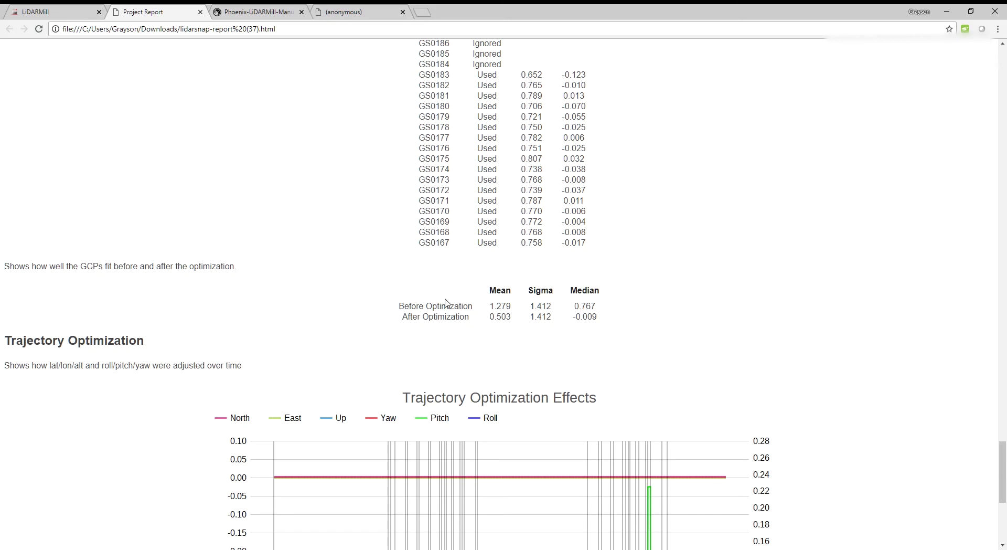
{"action": "scroll", "coordinate": [493, 283], "scroll_direction": "down", "scroll_amount": 6}
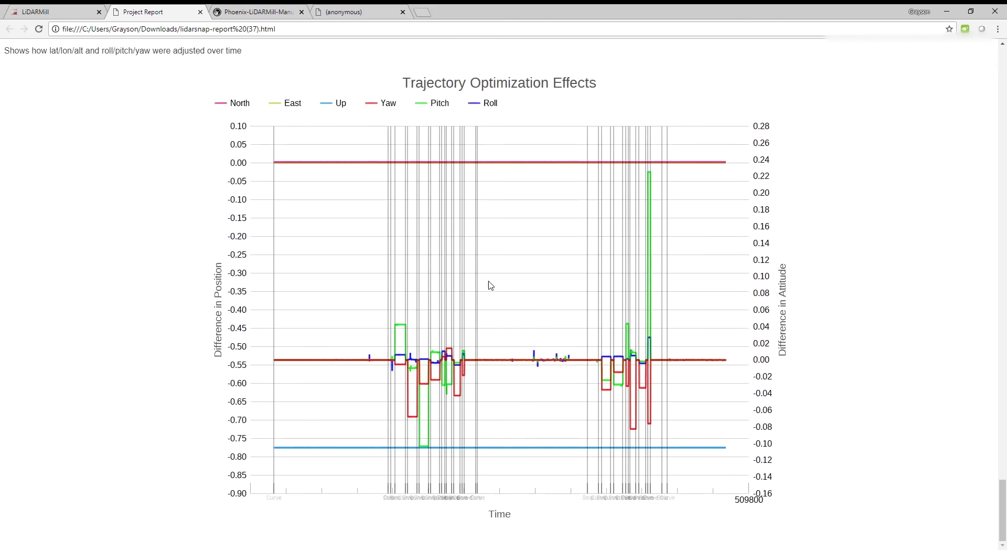
{"action": "scroll", "coordinate": [490, 293], "scroll_direction": "up", "scroll_amount": 2}
{"action": "scroll", "coordinate": [481, 287], "scroll_direction": "up", "scroll_amount": 10}
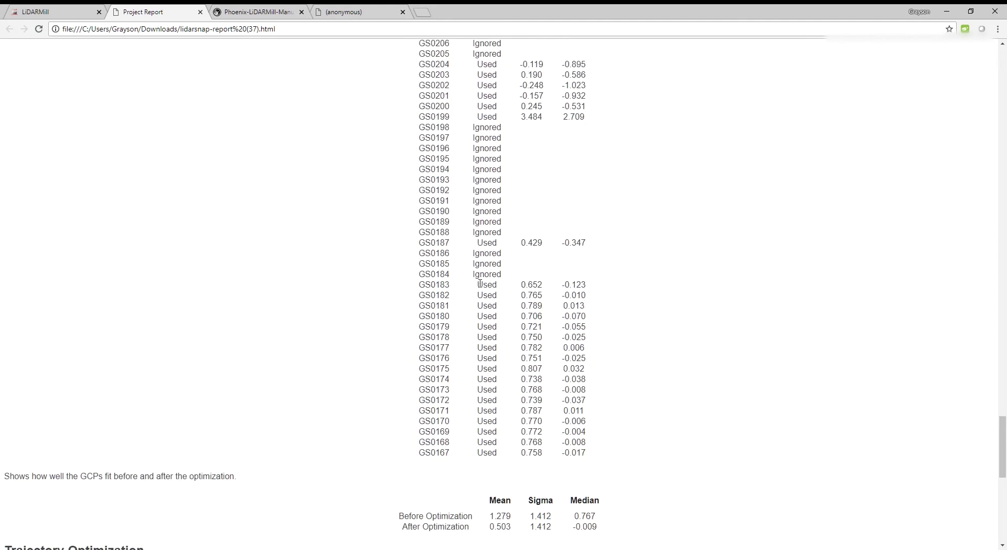
{"action": "scroll", "coordinate": [480, 284], "scroll_direction": "up", "scroll_amount": 20}
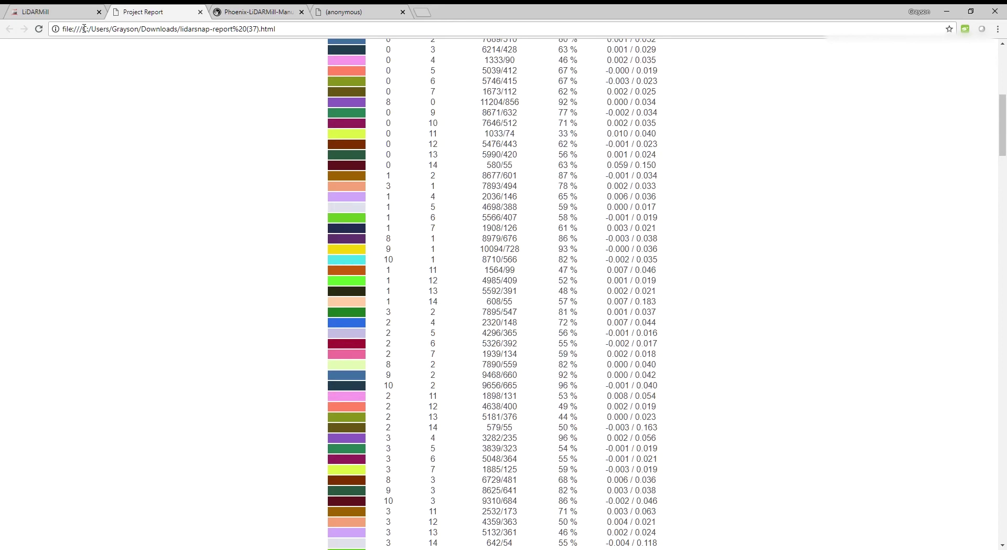
{"action": "left_click", "coordinate": [57, 15]}
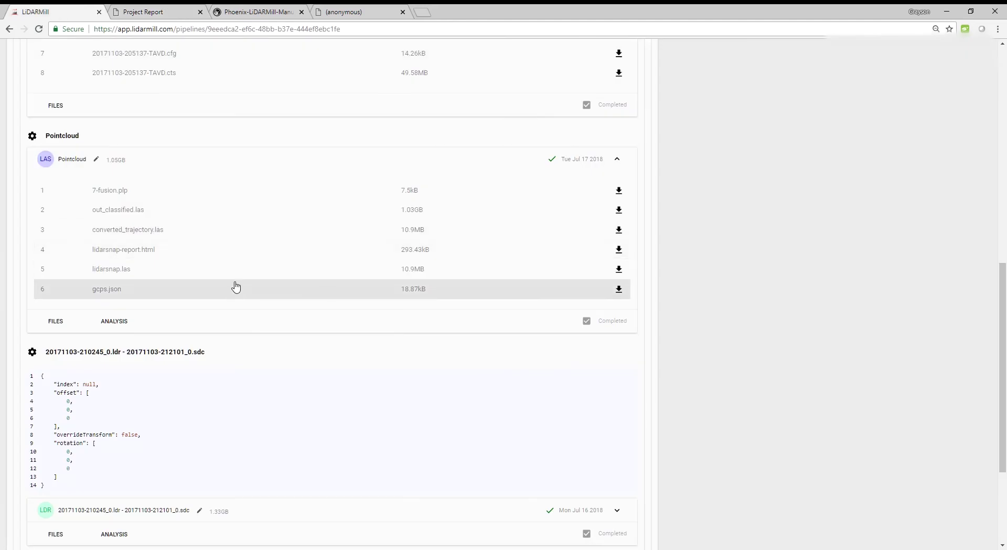
Return from the Spatial Fuser pipeline page to the MiniRanger-Duarte project and bring up its list of pipelines
{"action": "scroll", "coordinate": [237, 286], "scroll_direction": "up", "scroll_amount": 8}
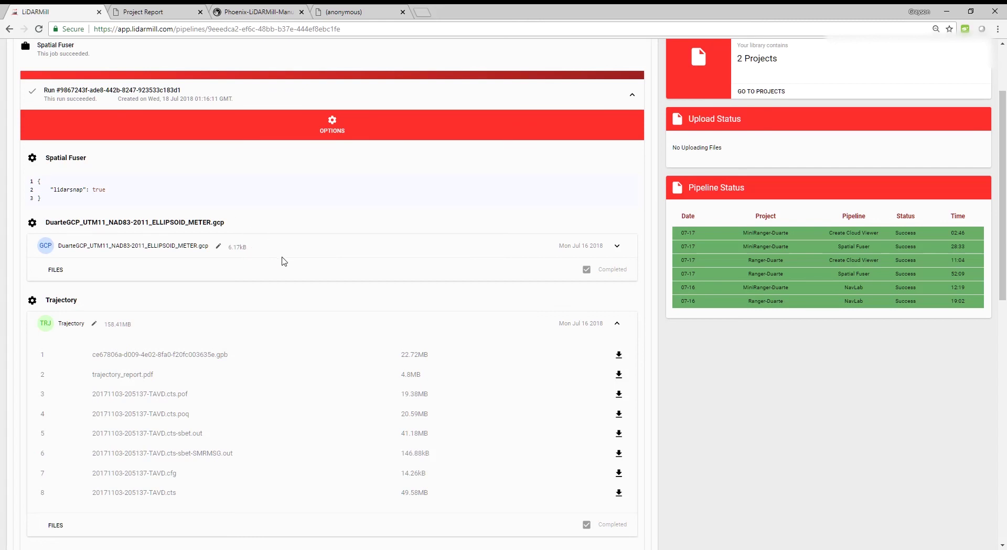
{"action": "scroll", "coordinate": [284, 261], "scroll_direction": "up", "scroll_amount": 2}
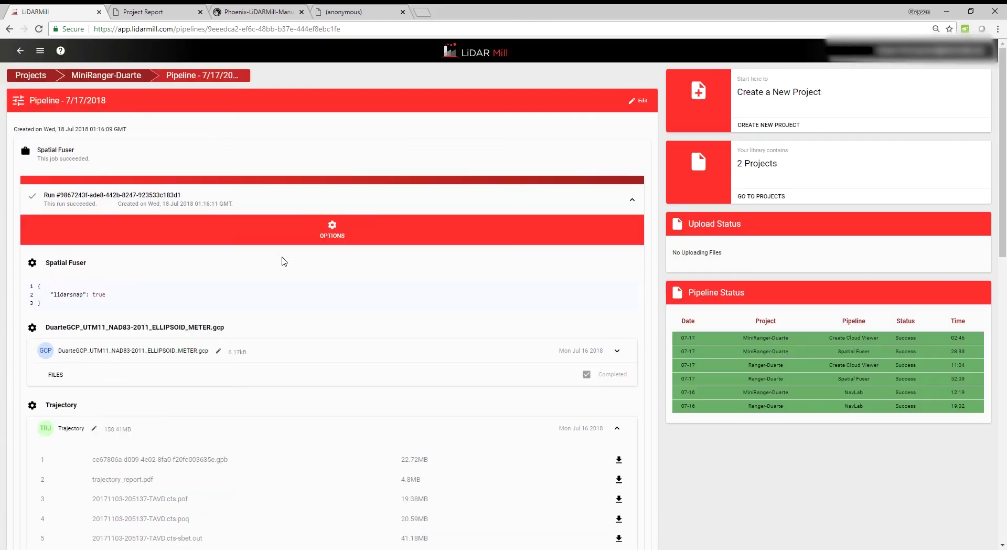
{"action": "left_click", "coordinate": [89, 79]}
{"action": "scroll", "coordinate": [204, 335], "scroll_direction": "down", "scroll_amount": 2}
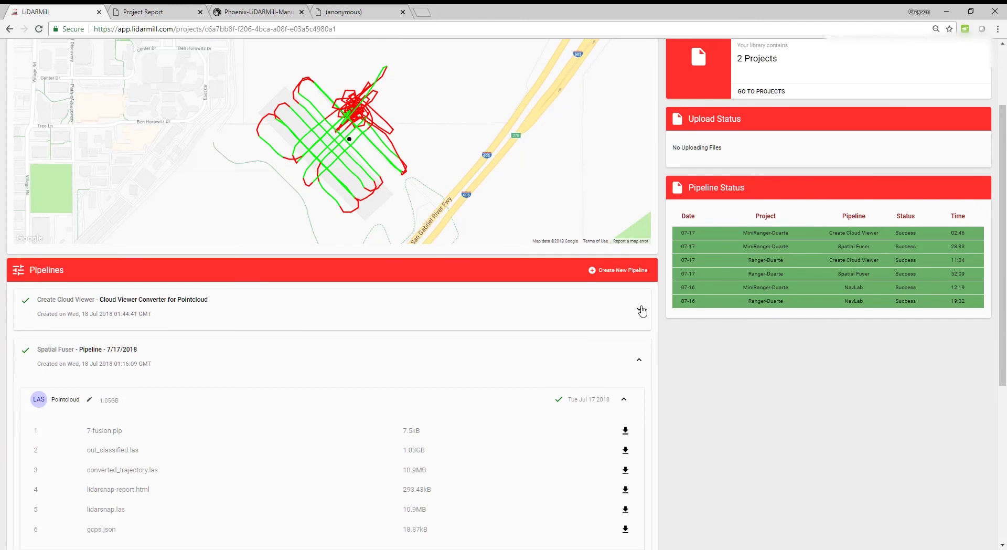
Open the Cloud Viewer for Pointcloud from the Create Cloud Viewer pipeline and reload its page
{"action": "left_click", "coordinate": [640, 310]}
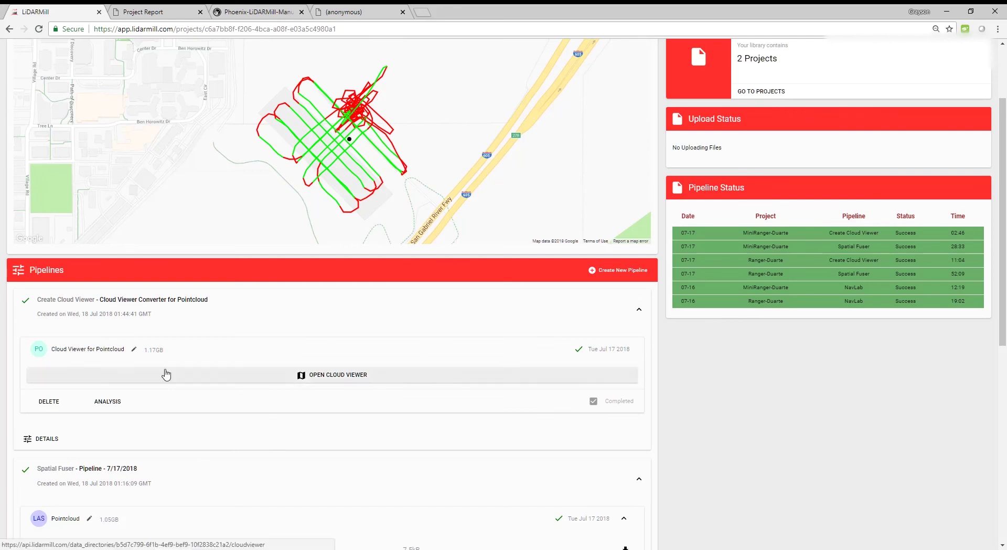
{"action": "left_click", "coordinate": [314, 379]}
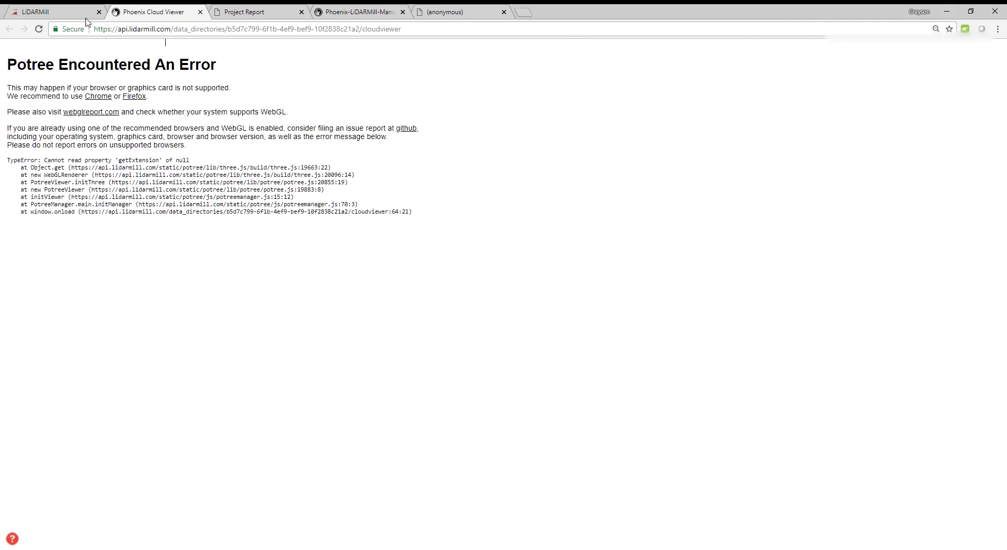
{"action": "left_click", "coordinate": [38, 29]}
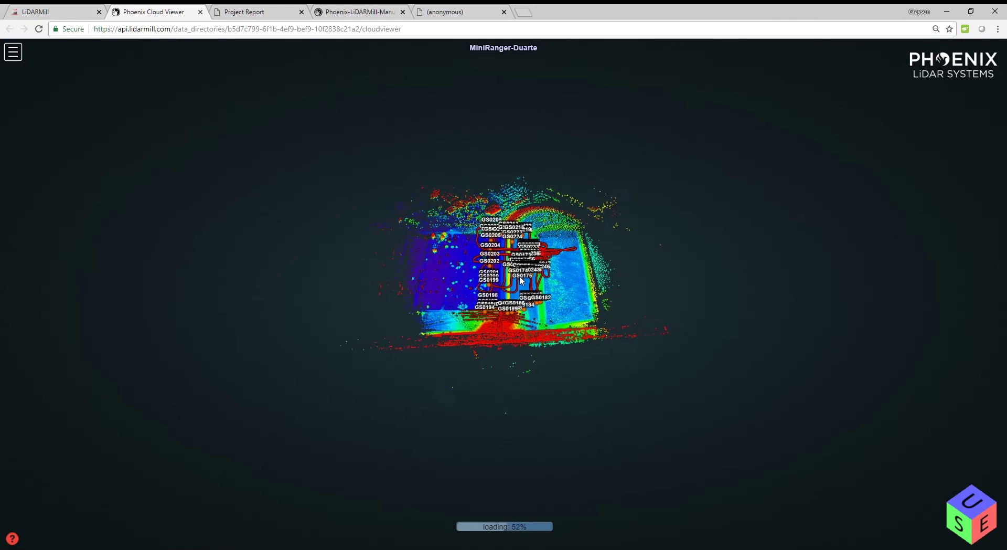
Examine the MiniRanger-Duarte point cloud with its flight trajectory and ground control points from oblique and overhead angles, near and far
{"action": "scroll", "coordinate": [530, 275], "scroll_direction": "up", "scroll_amount": 5}
{"action": "left_click_drag", "start_coordinate": [442, 275], "coordinate": [349, 328]}
{"action": "scroll", "coordinate": [446, 313], "scroll_direction": "up", "scroll_amount": 3}
{"action": "scroll", "coordinate": [446, 313], "scroll_direction": "up", "scroll_amount": 4}
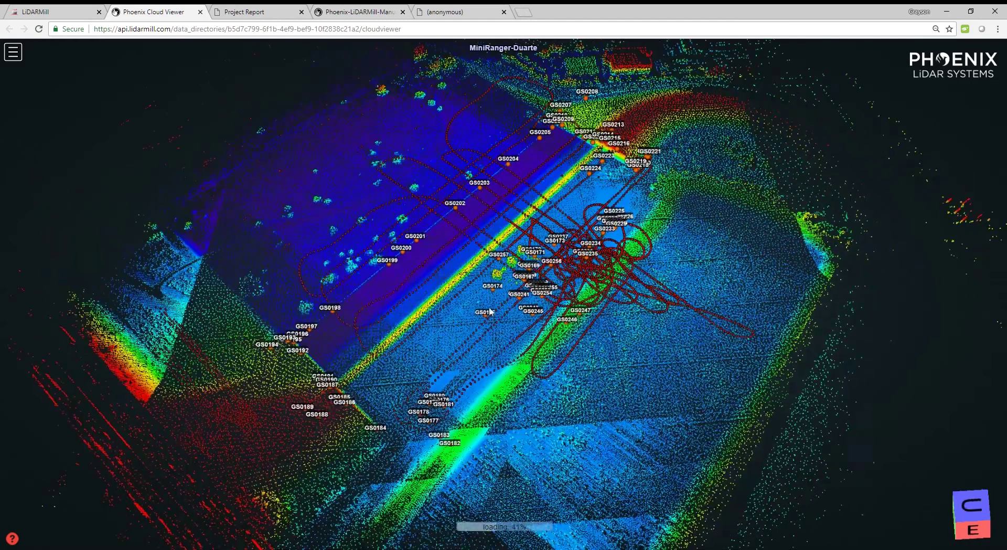
{"action": "scroll", "coordinate": [522, 325], "scroll_direction": "up", "scroll_amount": 2}
{"action": "left_click_drag", "start_coordinate": [517, 321], "coordinate": [449, 304]}
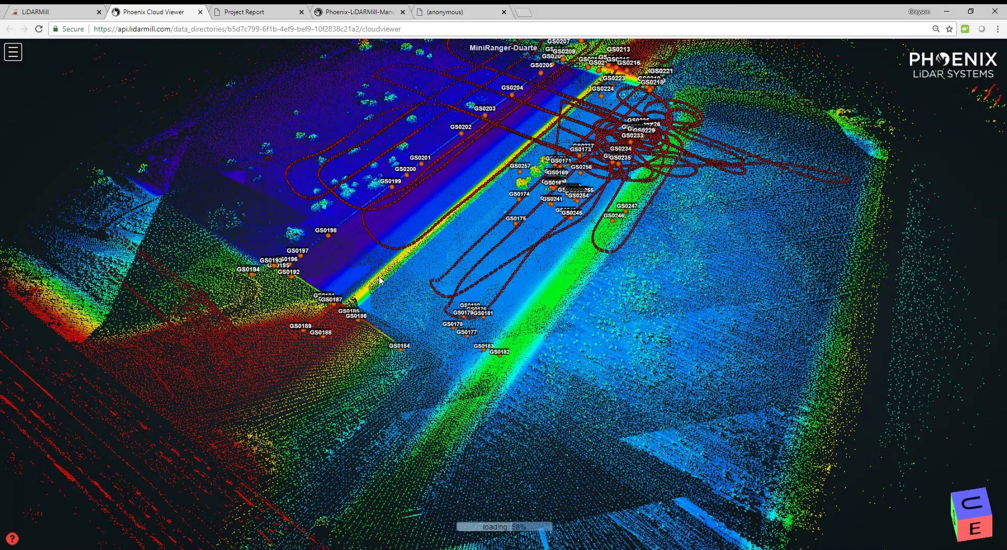
{"action": "left_click_drag", "start_coordinate": [464, 202], "coordinate": [470, 214]}
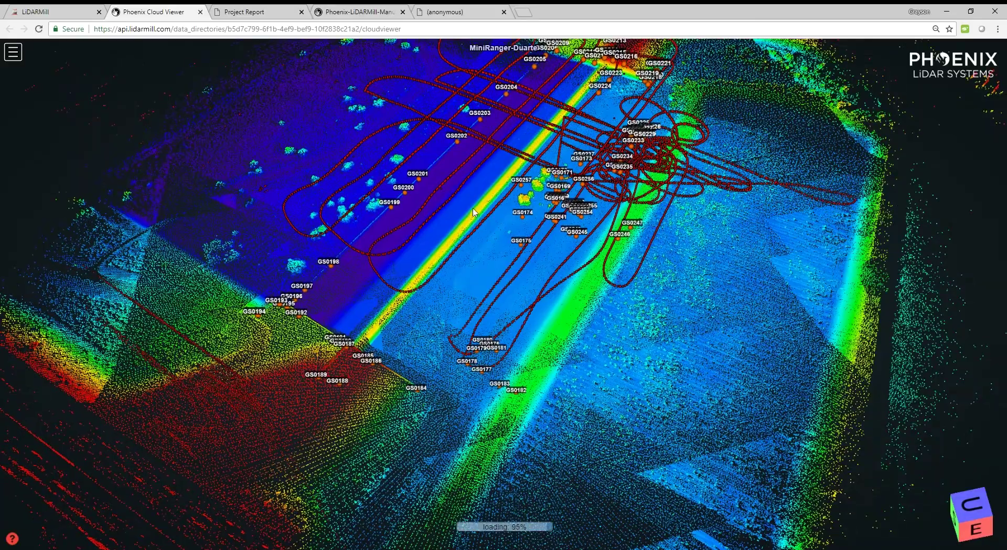
{"action": "scroll", "coordinate": [475, 204], "scroll_direction": "up", "scroll_amount": 5}
{"action": "scroll", "coordinate": [475, 206], "scroll_direction": "down", "scroll_amount": 5}
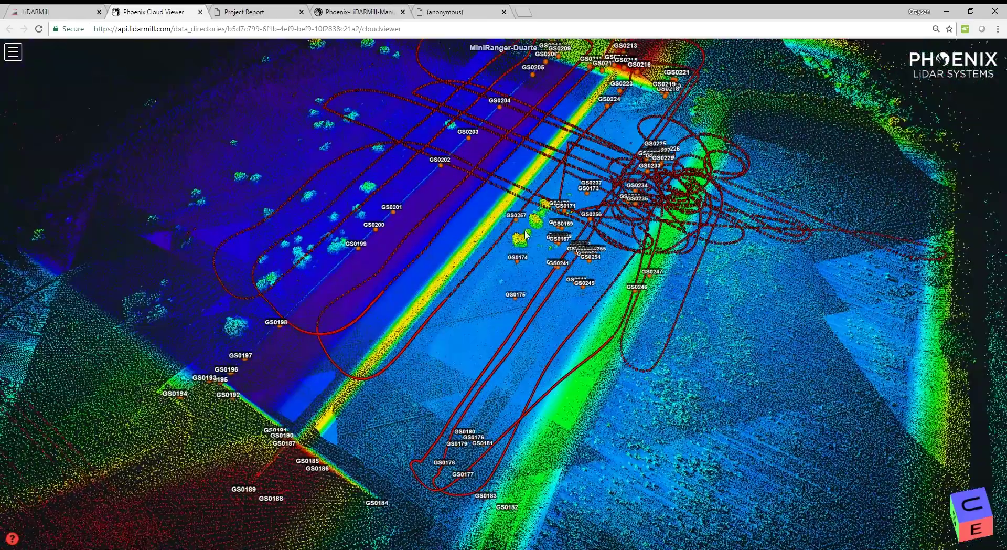
{"action": "left_click_drag", "start_coordinate": [476, 205], "coordinate": [532, 249]}
{"action": "scroll", "coordinate": [622, 246], "scroll_direction": "down", "scroll_amount": 5}
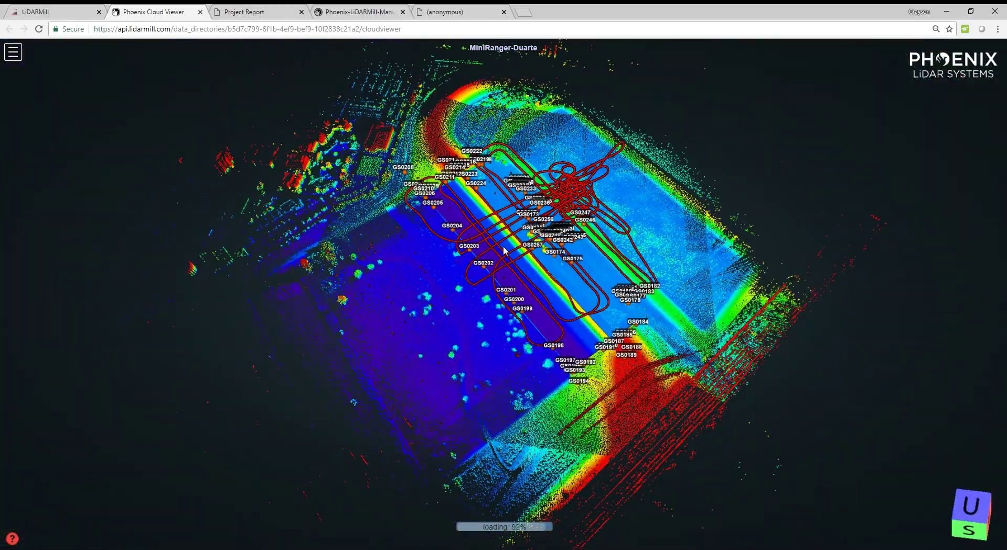
{"action": "scroll", "coordinate": [503, 251], "scroll_direction": "up", "scroll_amount": 3}
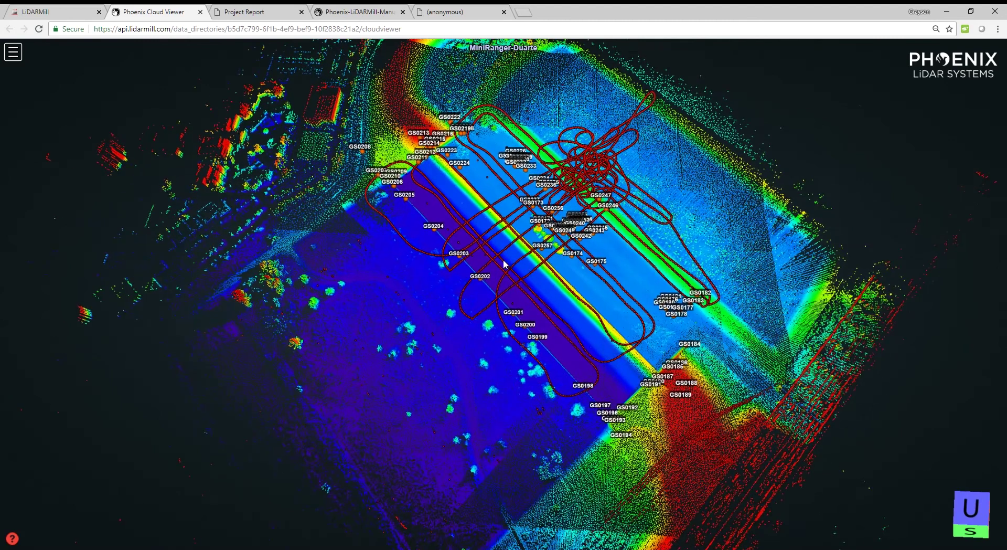
{"action": "left_click_drag", "start_coordinate": [503, 264], "coordinate": [445, 217]}
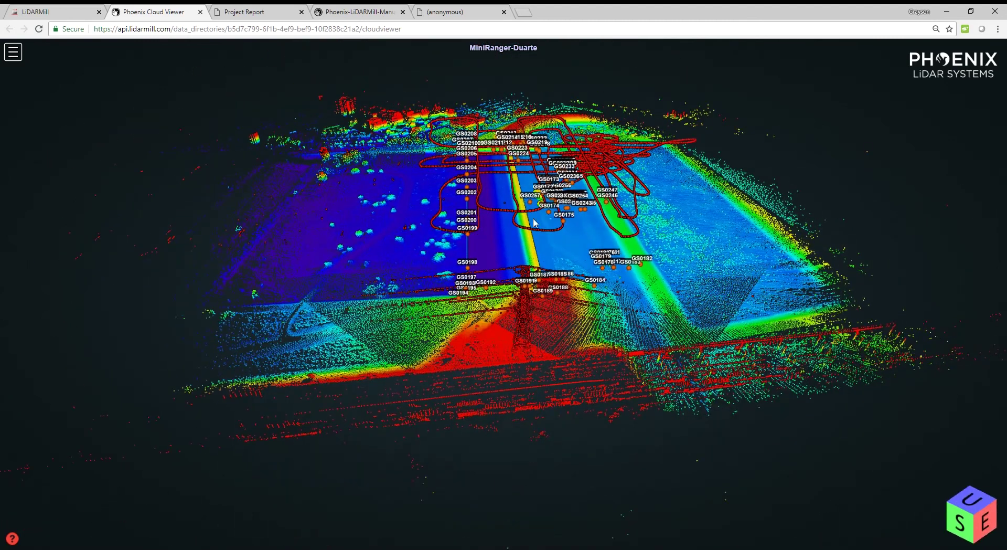
{"action": "left_click_drag", "start_coordinate": [535, 222], "coordinate": [508, 247]}
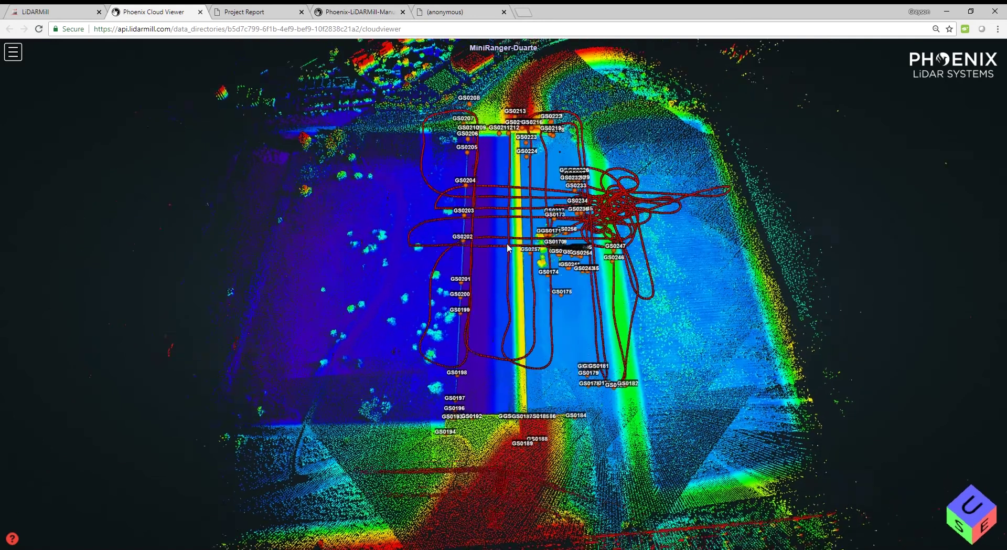
{"action": "scroll", "coordinate": [484, 237], "scroll_direction": "up", "scroll_amount": 2}
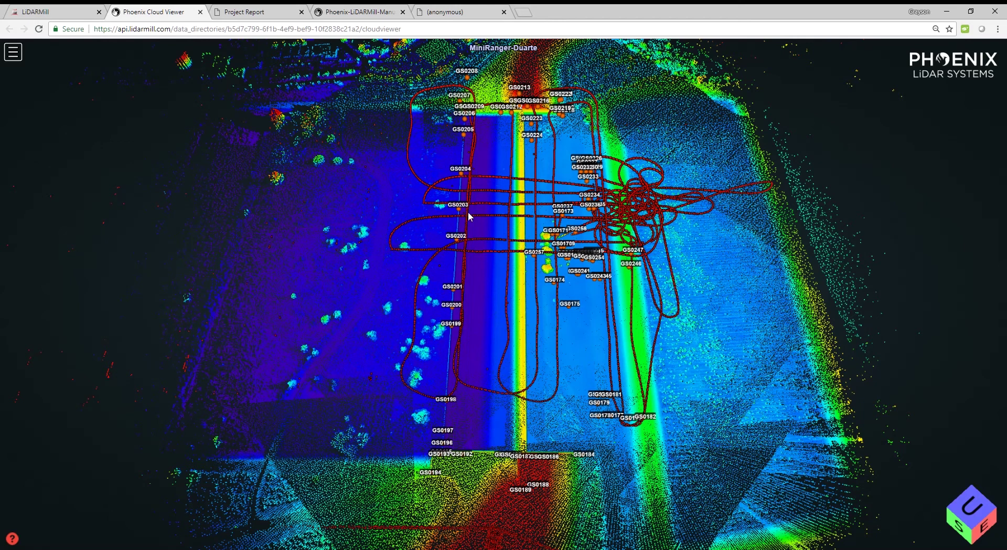
{"action": "scroll", "coordinate": [448, 251], "scroll_direction": "up", "scroll_amount": 5}
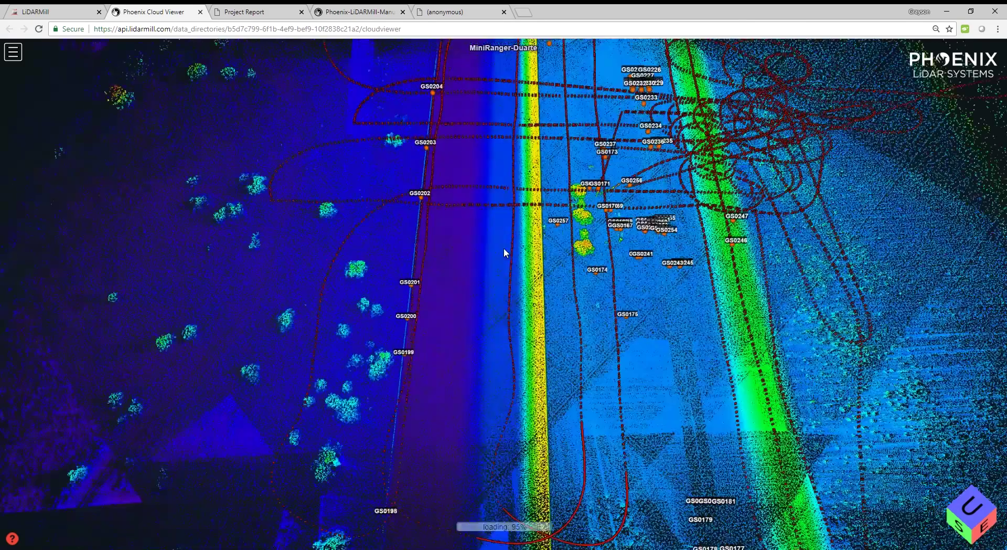
{"action": "scroll", "coordinate": [523, 279], "scroll_direction": "down", "scroll_amount": 5}
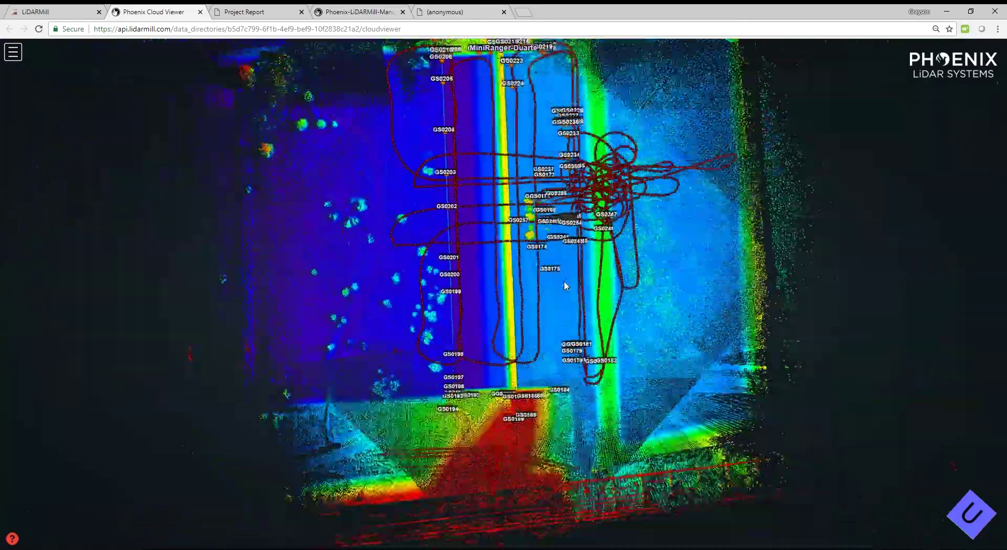
Show the viewer's Appearance settings and set the point budget to 5,006,000
{"action": "left_click", "coordinate": [13, 52]}
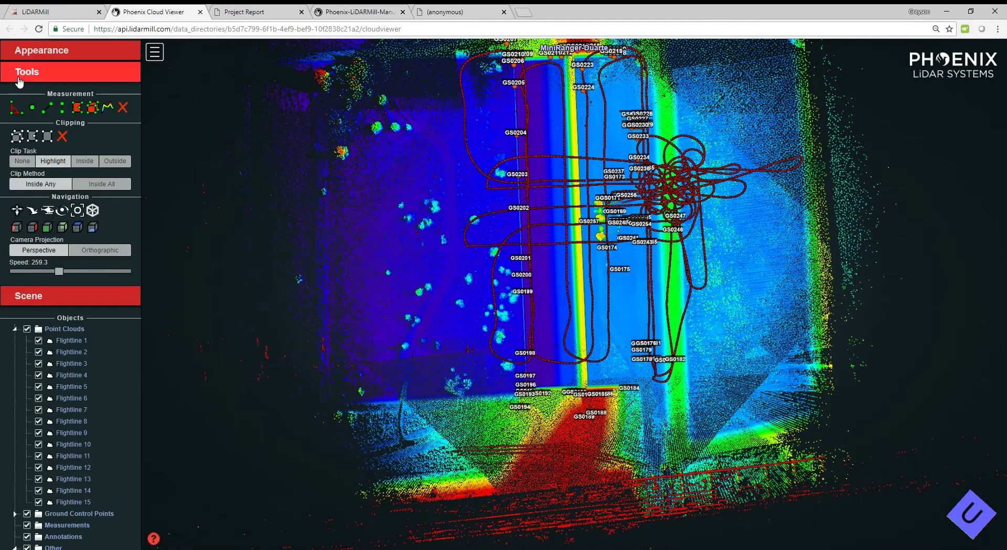
{"action": "left_click", "coordinate": [36, 53]}
{"action": "left_click_drag", "start_coordinate": [22, 83], "coordinate": [62, 80]}
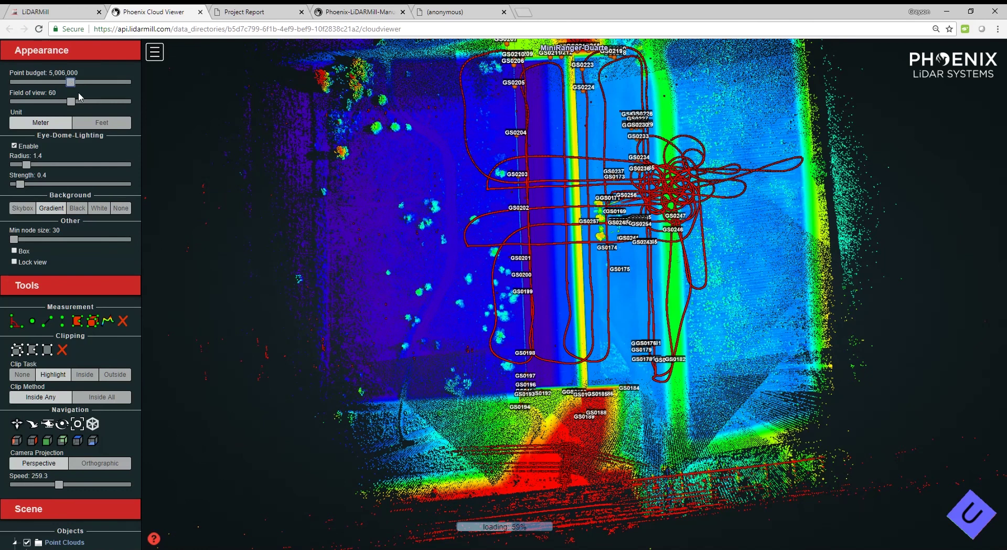
Examine the point cloud at the new point budget close up and obliquely, and look through the viewer's tools and scene objects
{"action": "scroll", "coordinate": [423, 177], "scroll_direction": "up", "scroll_amount": 3}
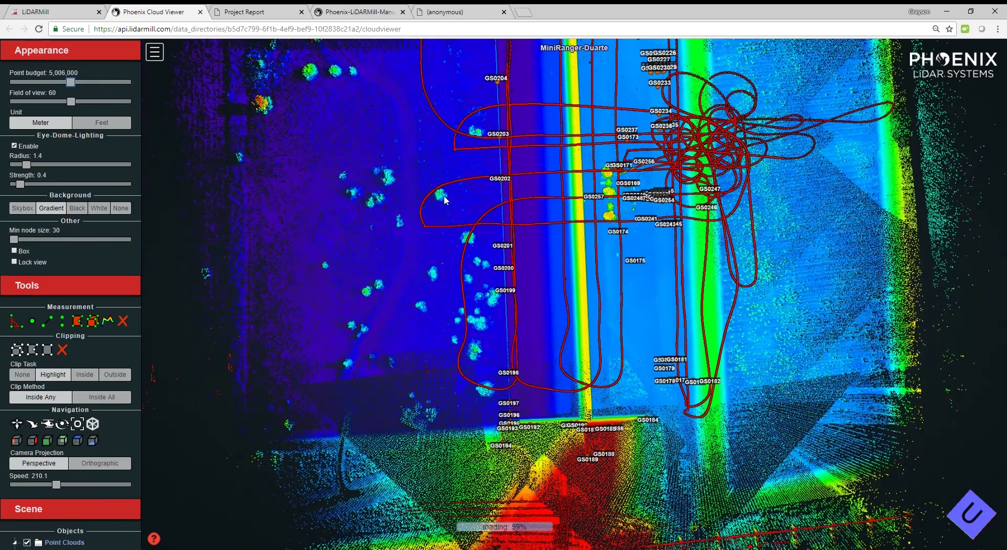
{"action": "left_click_drag", "start_coordinate": [443, 195], "coordinate": [461, 260]}
{"action": "scroll", "coordinate": [527, 278], "scroll_direction": "up", "scroll_amount": 3}
{"action": "scroll", "coordinate": [527, 278], "scroll_direction": "up", "scroll_amount": 1}
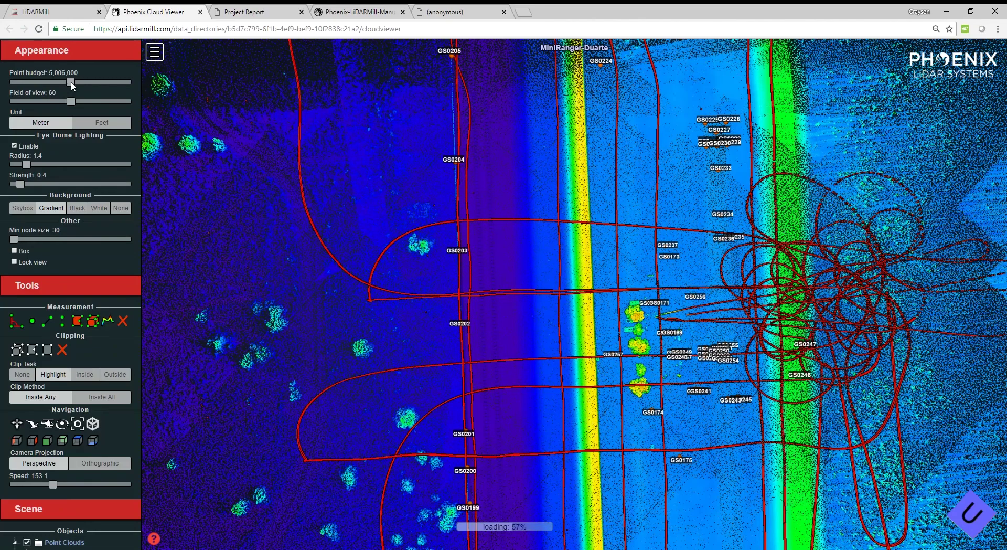
{"action": "mouse_move", "coordinate": [70, 83]}
{"action": "left_mouse_down"}
{"action": "mouse_move", "coordinate": [62, 84]}
{"action": "mouse_move", "coordinate": [71, 84]}
{"action": "left_mouse_up"}
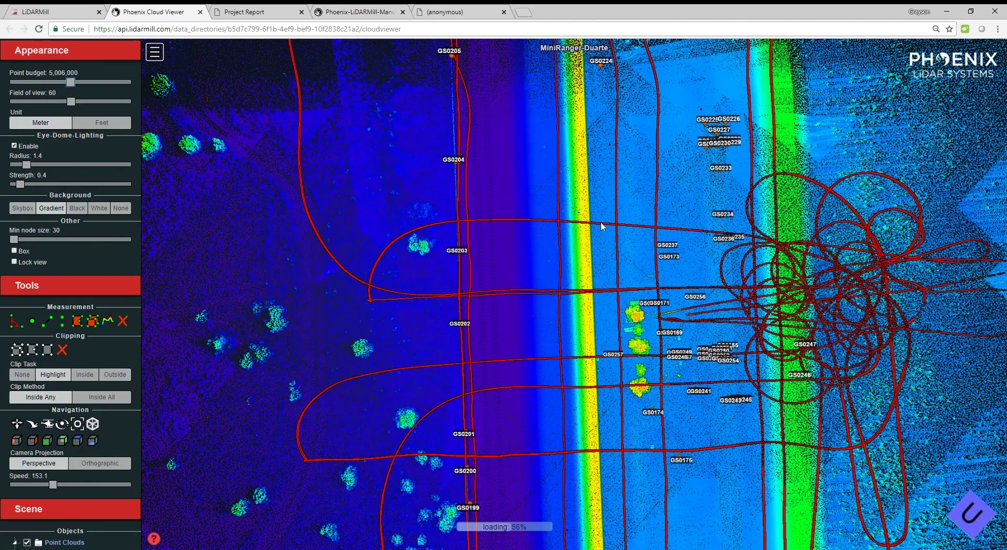
{"action": "scroll", "coordinate": [633, 245], "scroll_direction": "up", "scroll_amount": 2}
{"action": "left_click_drag", "start_coordinate": [490, 231], "coordinate": [551, 264]}
{"action": "left_click_drag", "start_coordinate": [564, 314], "coordinate": [522, 241]}
{"action": "scroll", "coordinate": [540, 230], "scroll_direction": "up", "scroll_amount": 3}
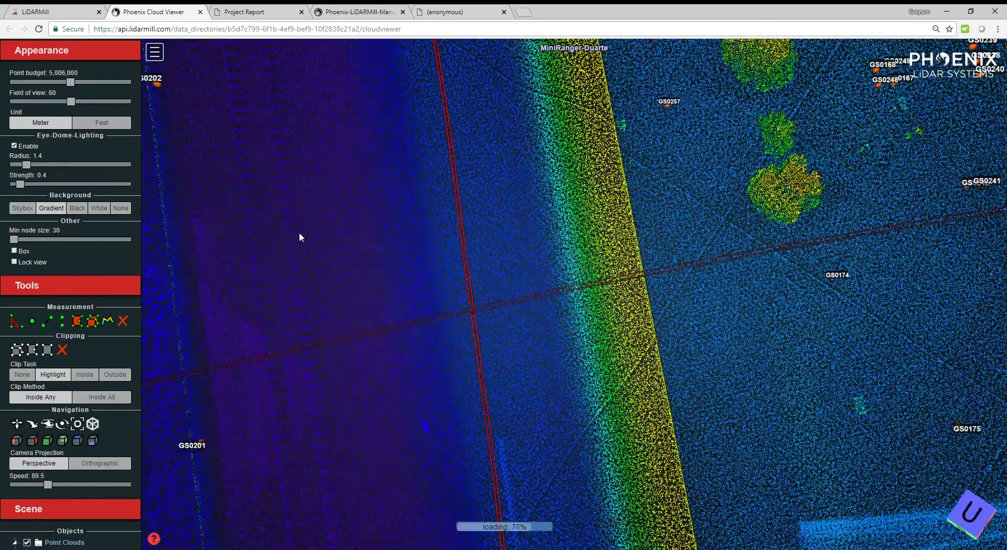
{"action": "scroll", "coordinate": [517, 244], "scroll_direction": "down", "scroll_amount": 2}
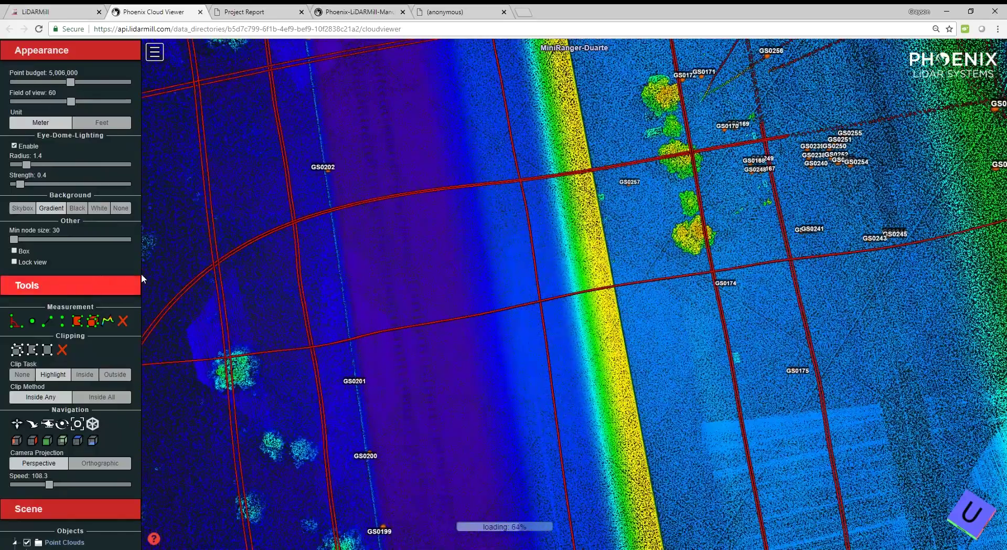
{"action": "scroll", "coordinate": [520, 212], "scroll_direction": "down", "scroll_amount": 3}
{"action": "left_click_drag", "start_coordinate": [520, 212], "coordinate": [536, 268]}
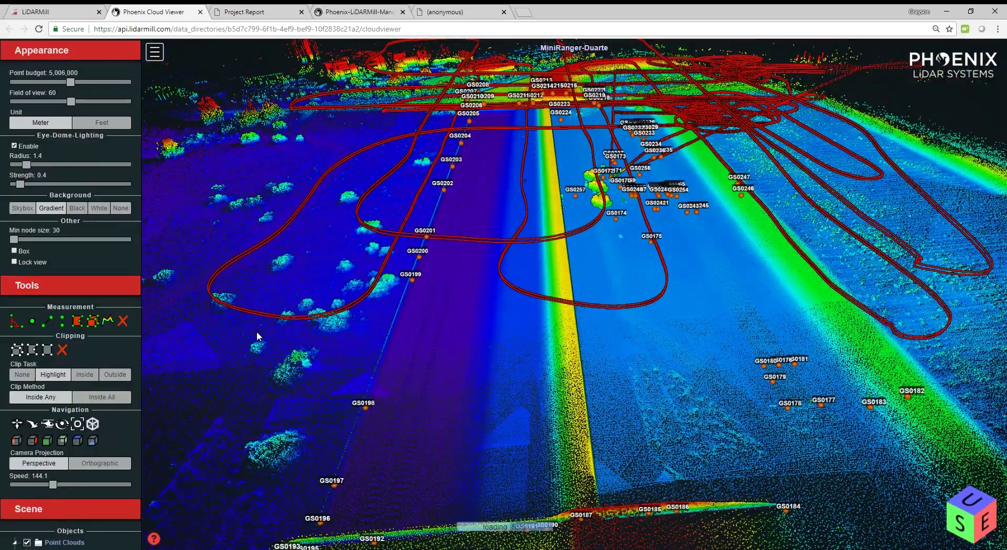
{"action": "scroll", "coordinate": [63, 291], "scroll_direction": "down", "scroll_amount": 5}
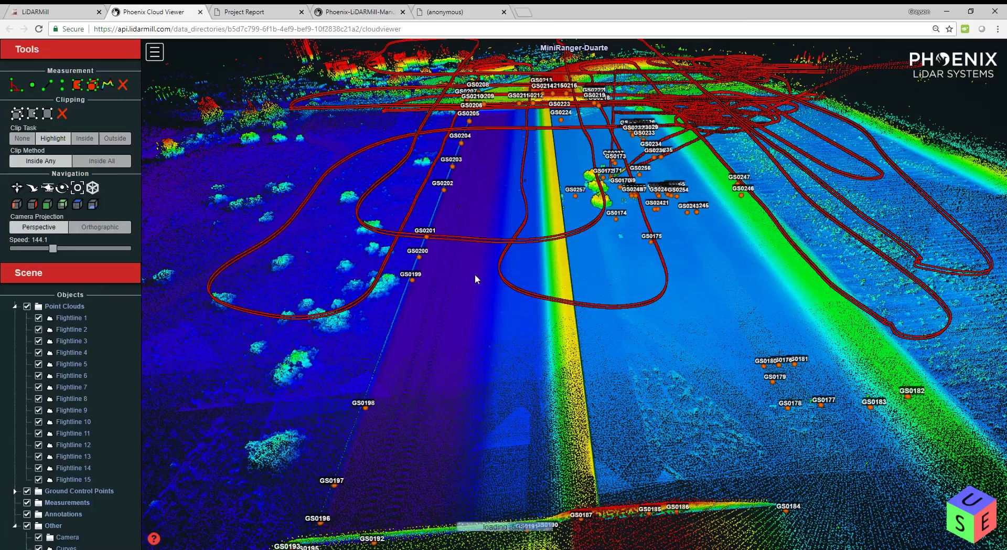
{"action": "left_click_drag", "start_coordinate": [506, 246], "coordinate": [528, 270]}
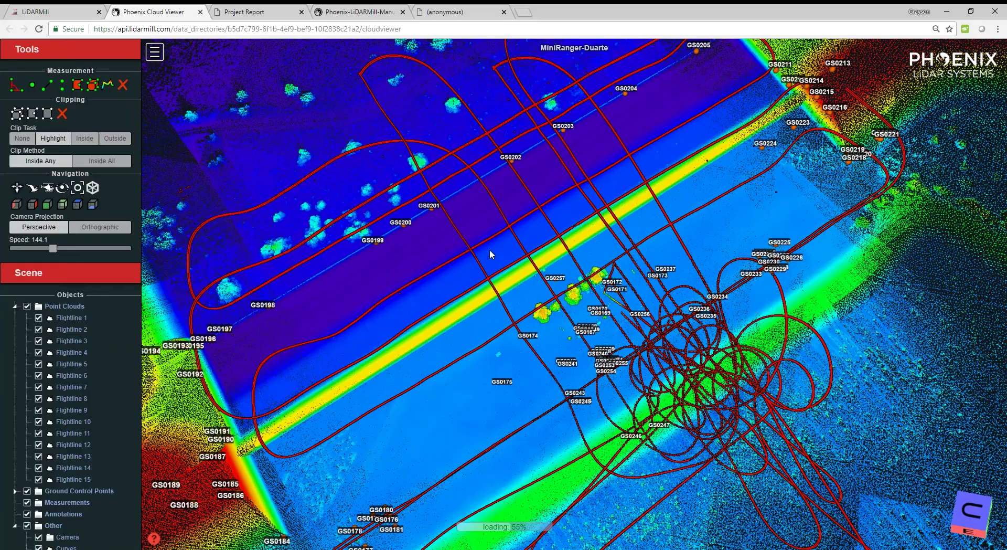
{"action": "left_click_drag", "start_coordinate": [495, 246], "coordinate": [340, 282]}
{"action": "scroll", "coordinate": [61, 244], "scroll_direction": "up", "scroll_amount": 5}
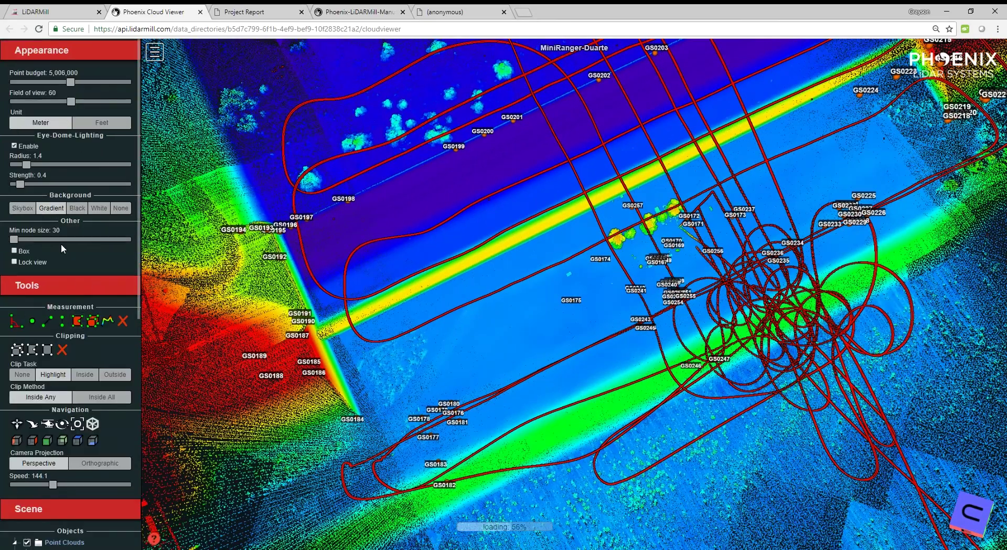
Collapse the Tools section, hide Flightlines 1, 2 and 3 in the scene's point clouds, and show them again
{"action": "left_click", "coordinate": [45, 284]}
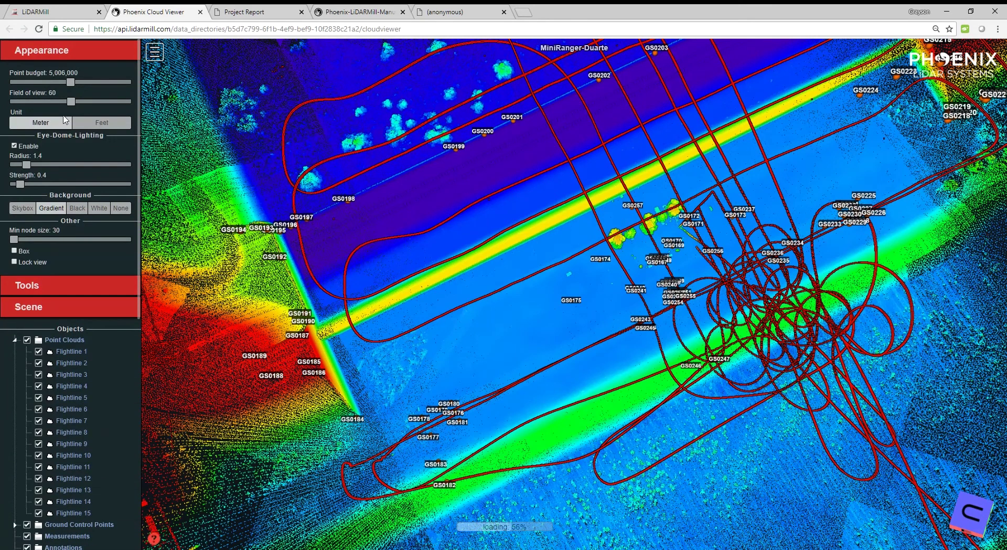
{"action": "scroll", "coordinate": [66, 315], "scroll_direction": "down", "scroll_amount": 2}
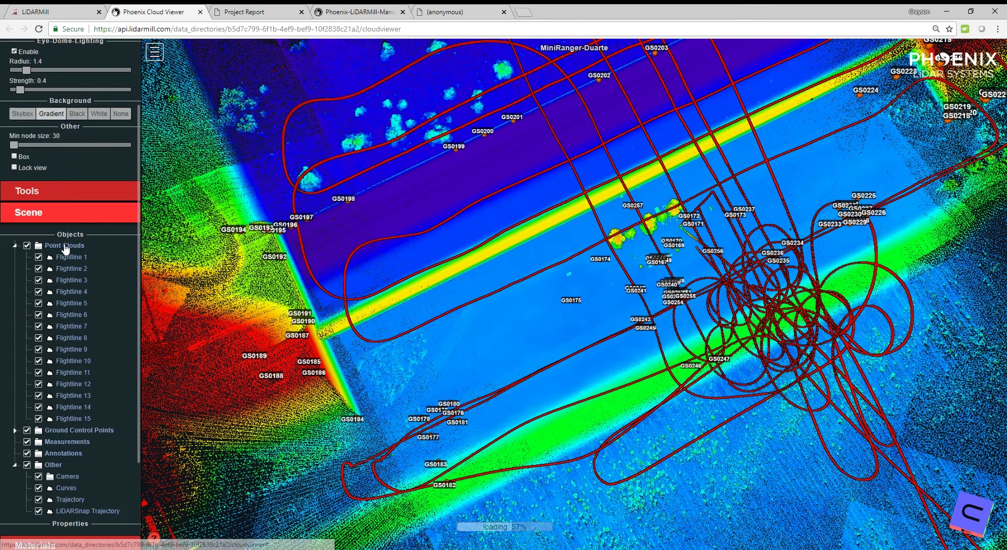
{"action": "left_click", "coordinate": [38, 257]}
{"action": "scroll", "coordinate": [40, 241], "scroll_direction": "down", "scroll_amount": 1}
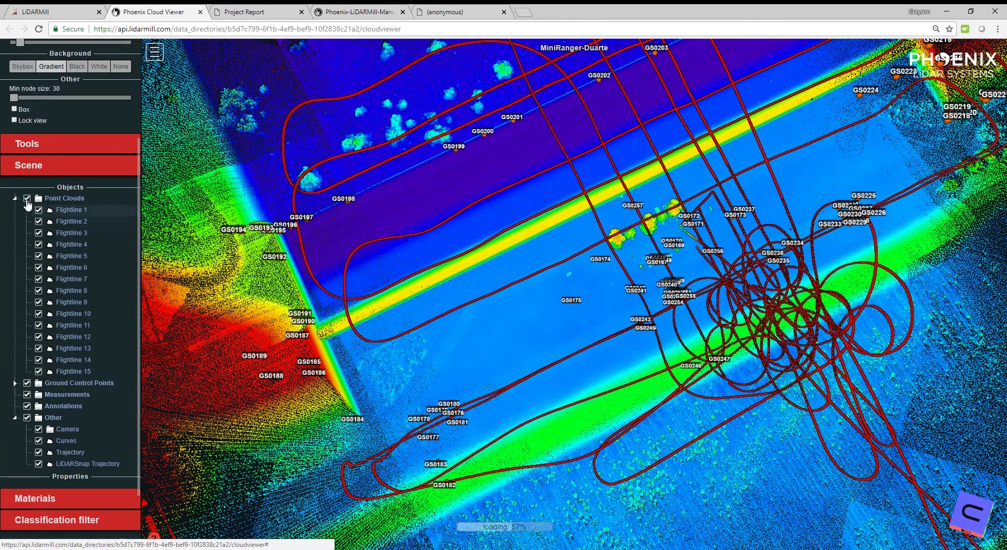
{"action": "left_click", "coordinate": [39, 221]}
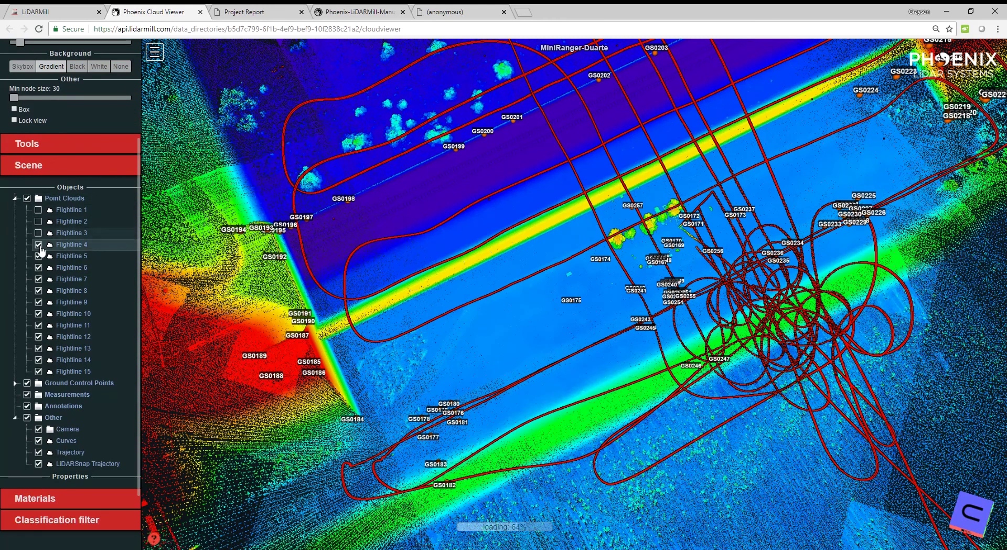
{"action": "left_click", "coordinate": [38, 222]}
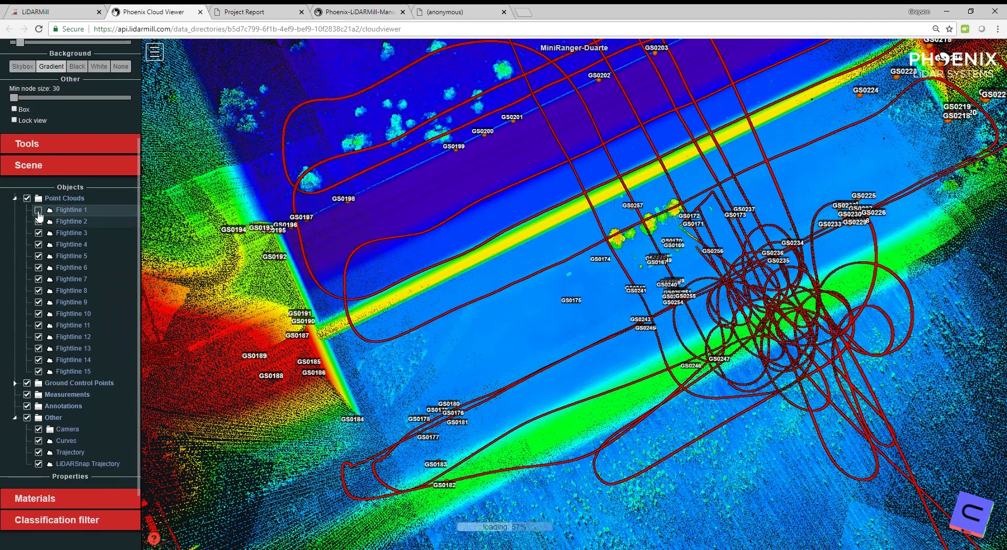
{"action": "left_click", "coordinate": [39, 210]}
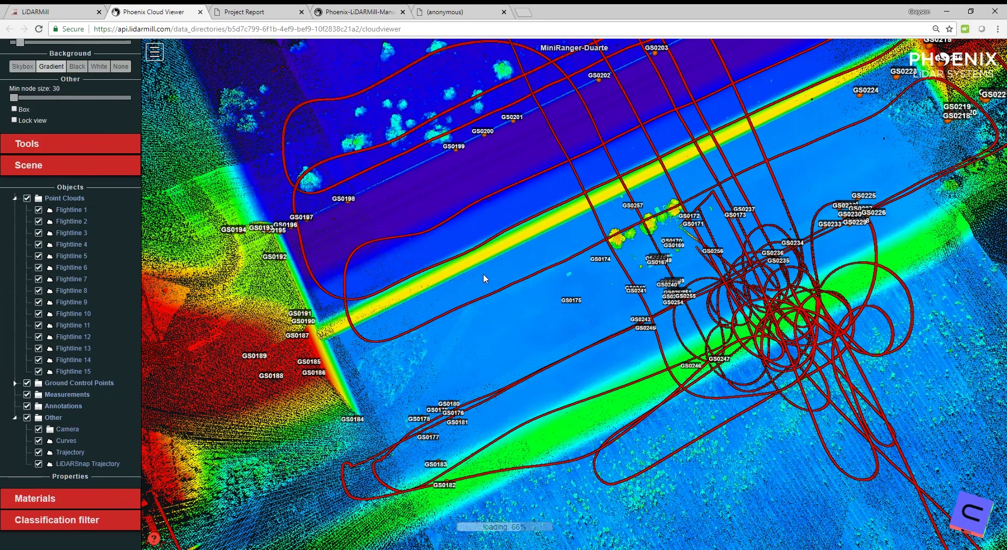
{"action": "scroll", "coordinate": [372, 309], "scroll_direction": "down", "scroll_amount": 5}
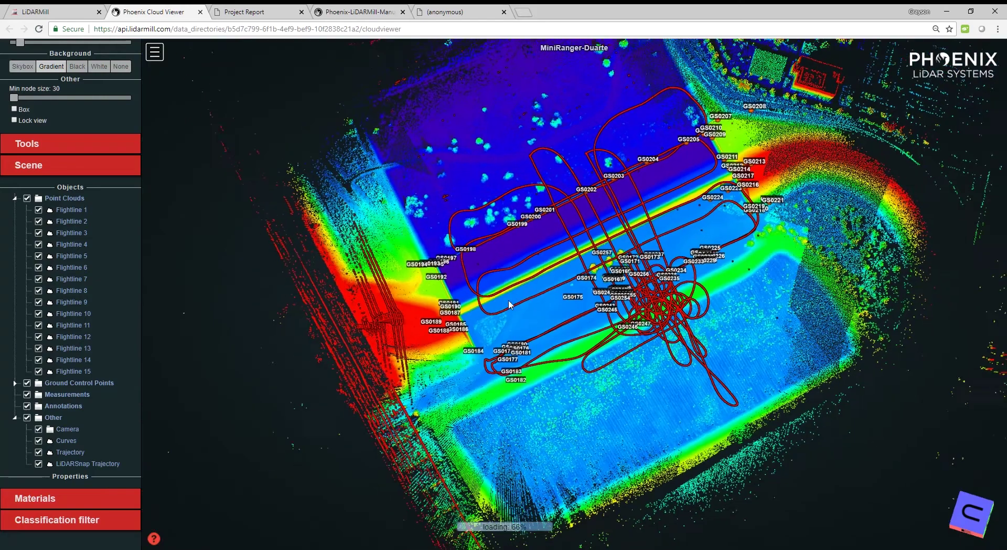
Expand the Materials section to show the point cloud's point size, shape and attribute settings
{"action": "left_click_drag", "start_coordinate": [508, 300], "coordinate": [354, 402]}
{"action": "scroll", "coordinate": [354, 402], "scroll_direction": "down", "scroll_amount": 3}
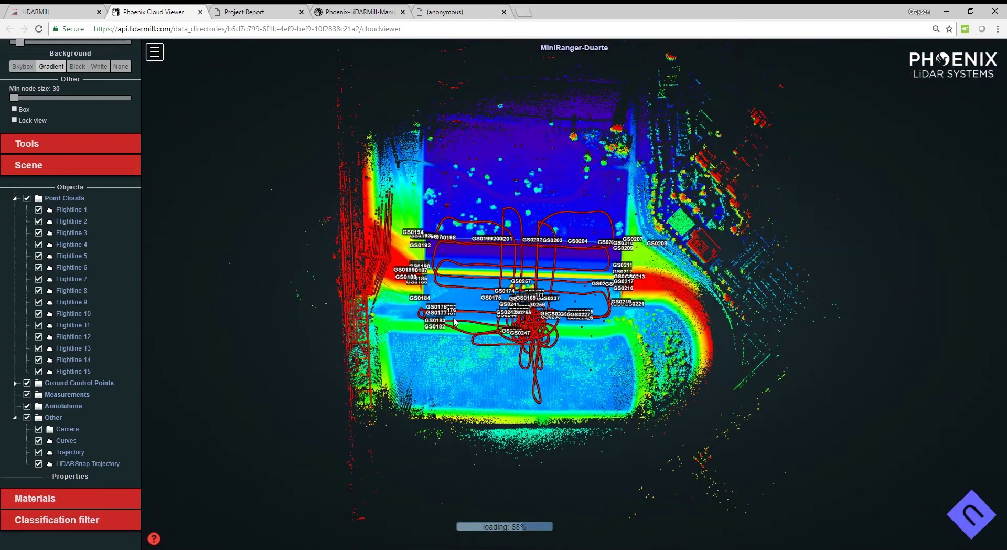
{"action": "scroll", "coordinate": [102, 386], "scroll_direction": "down", "scroll_amount": 2}
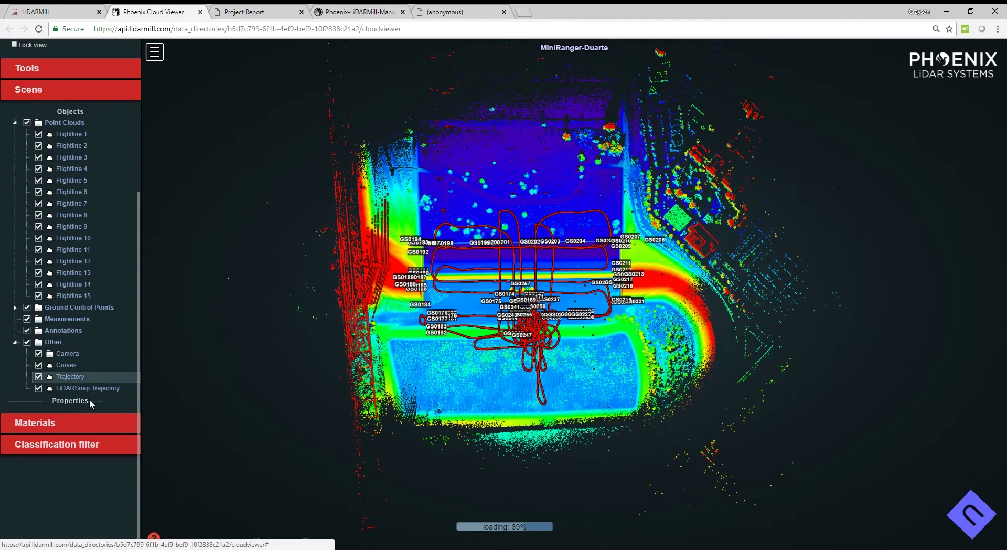
{"action": "left_click", "coordinate": [74, 423]}
{"action": "scroll", "coordinate": [83, 393], "scroll_direction": "down", "scroll_amount": 5}
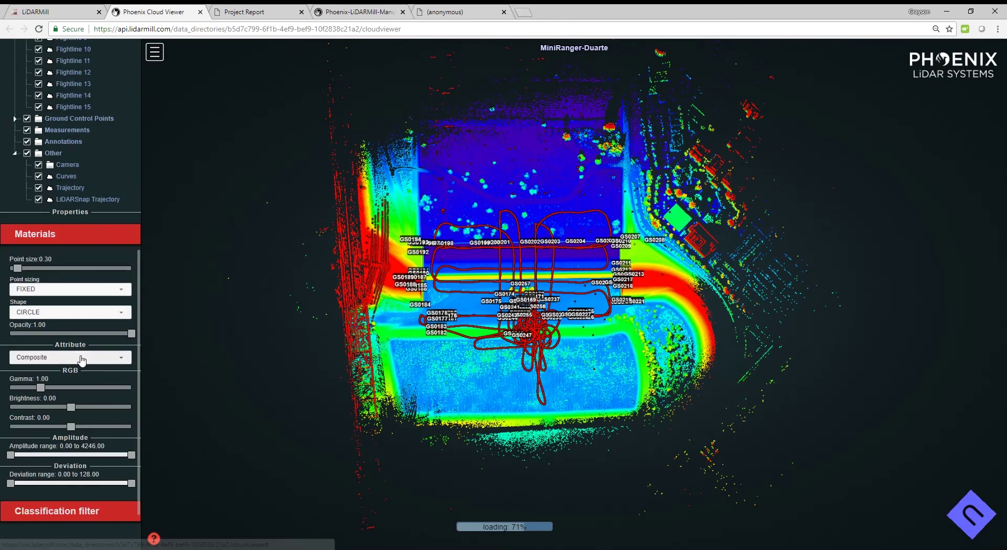
{"action": "scroll", "coordinate": [95, 346], "scroll_direction": "down", "scroll_amount": 2}
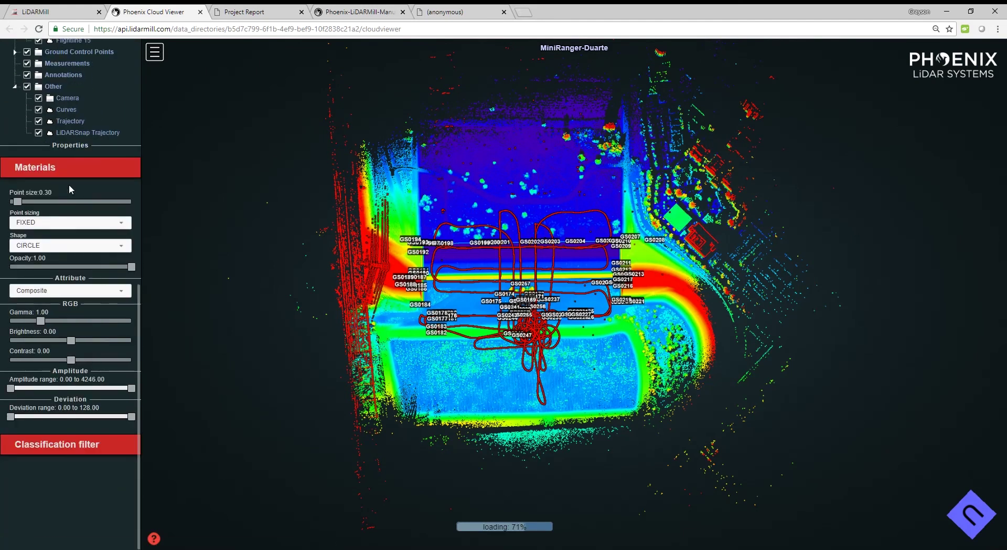
Switch the point cloud's attribute to Elevation and back to Composite to show the attribute weights
{"action": "left_click", "coordinate": [68, 292]}
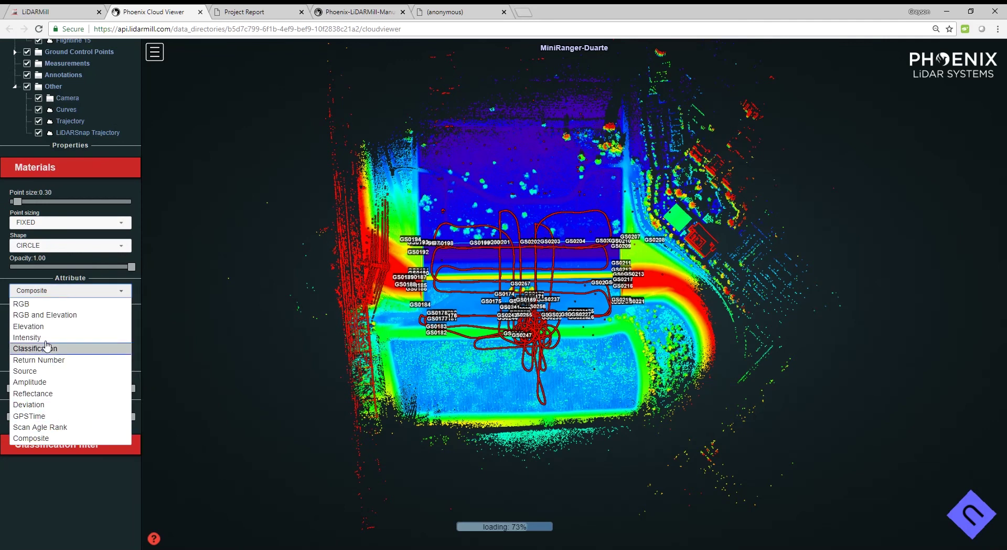
{"action": "left_click", "coordinate": [52, 326]}
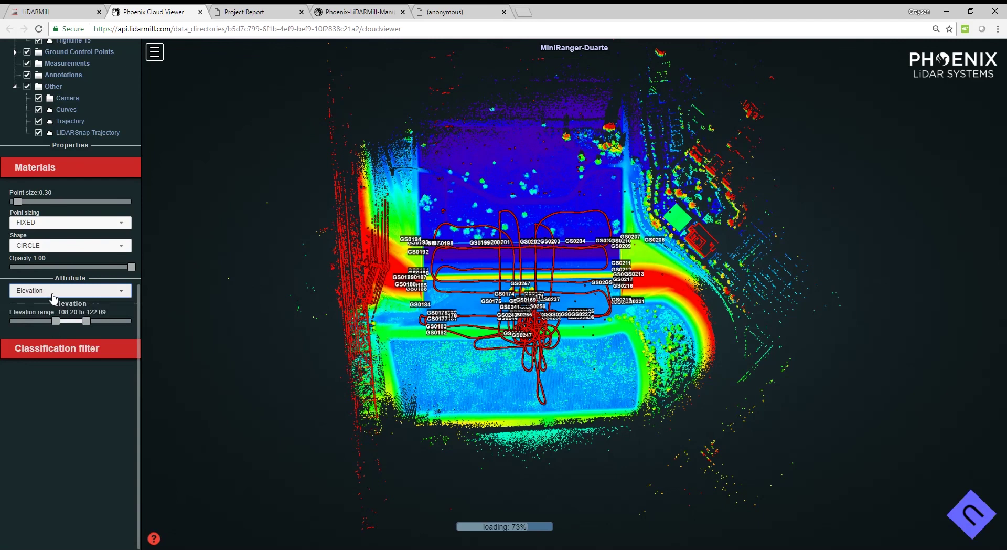
{"action": "left_click", "coordinate": [54, 297]}
{"action": "left_click", "coordinate": [44, 438]}
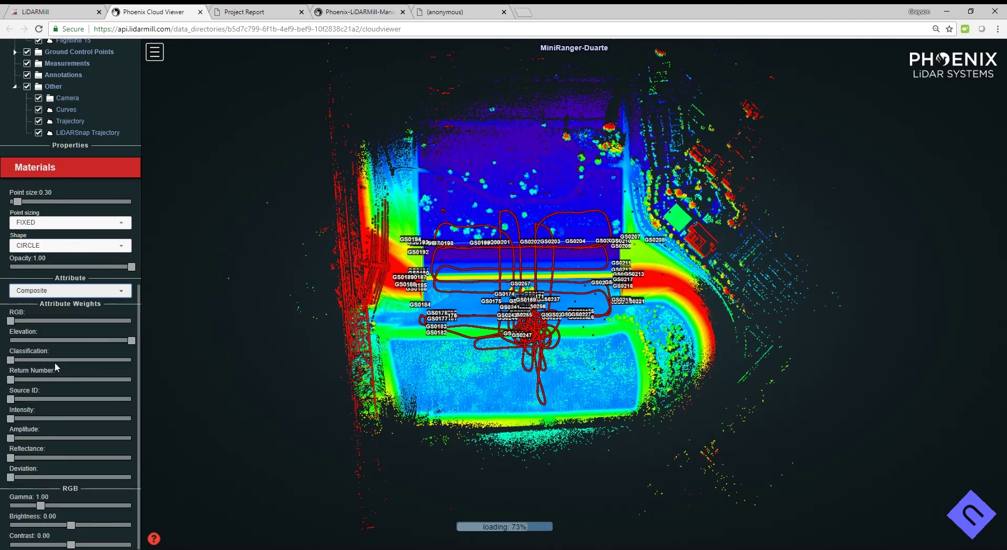
Colour the composite by flightline: raise the Source ID weight to maximum and lower the Elevation weight to zero
{"action": "scroll", "coordinate": [57, 360], "scroll_direction": "down", "scroll_amount": 1}
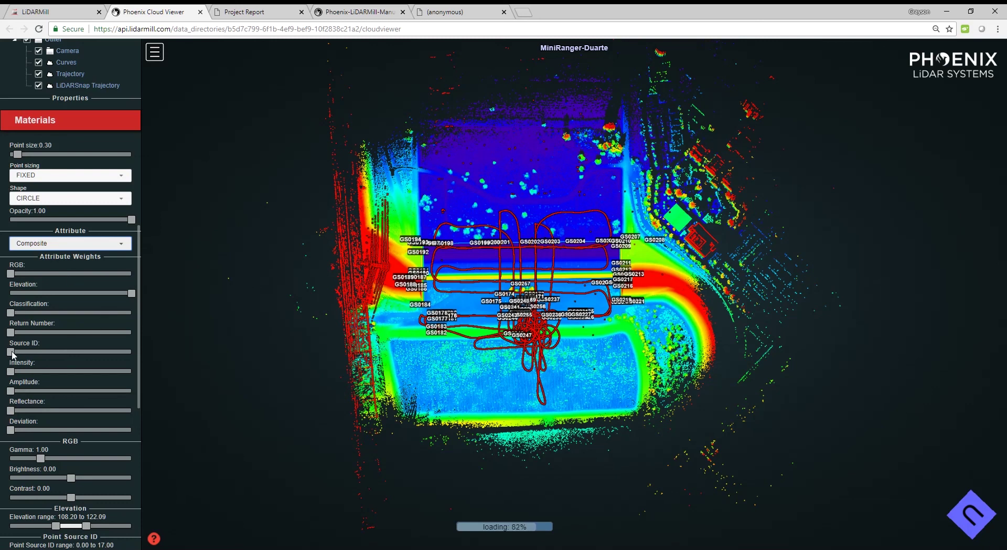
{"action": "left_click_drag", "start_coordinate": [11, 352], "coordinate": [160, 331]}
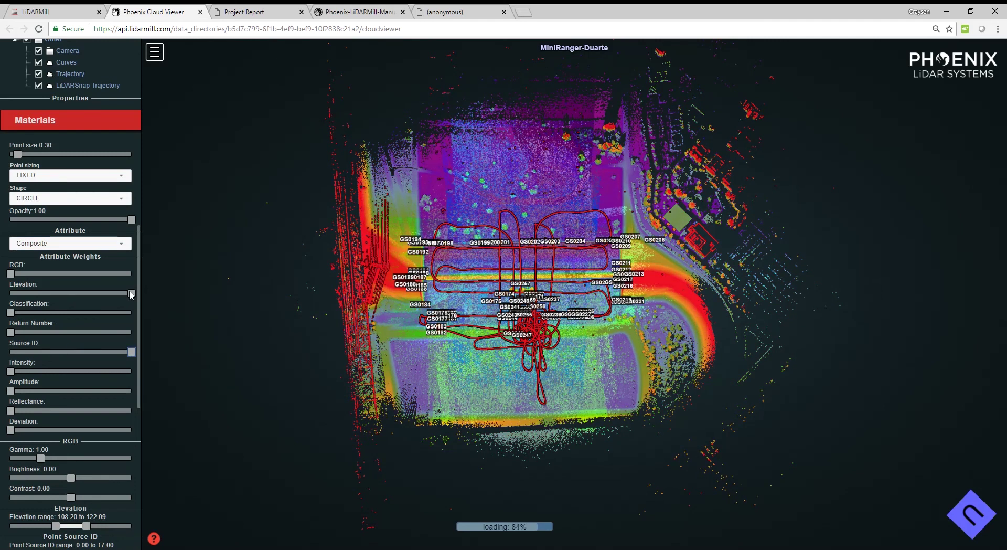
{"action": "left_click_drag", "start_coordinate": [123, 296], "coordinate": [10, 294]}
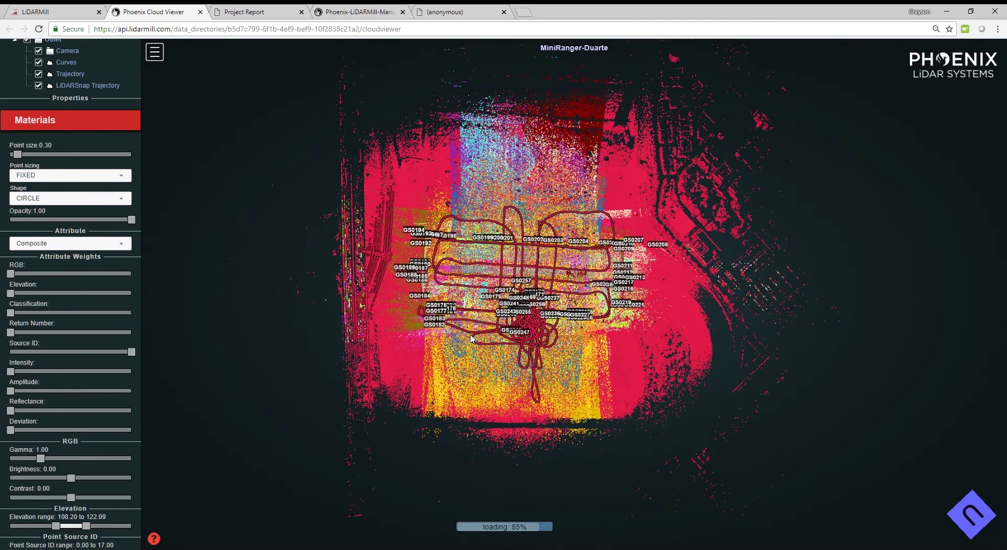
{"action": "left_click_drag", "start_coordinate": [455, 320], "coordinate": [287, 369]}
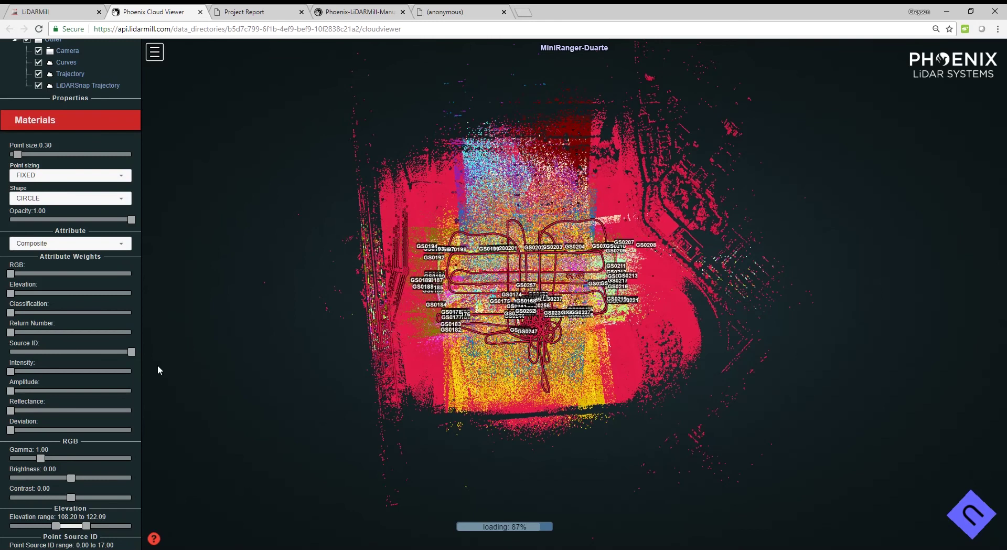
{"action": "scroll", "coordinate": [157, 369], "scroll_direction": "down", "scroll_amount": 2}
{"action": "left_click_drag", "start_coordinate": [562, 333], "coordinate": [550, 332]}
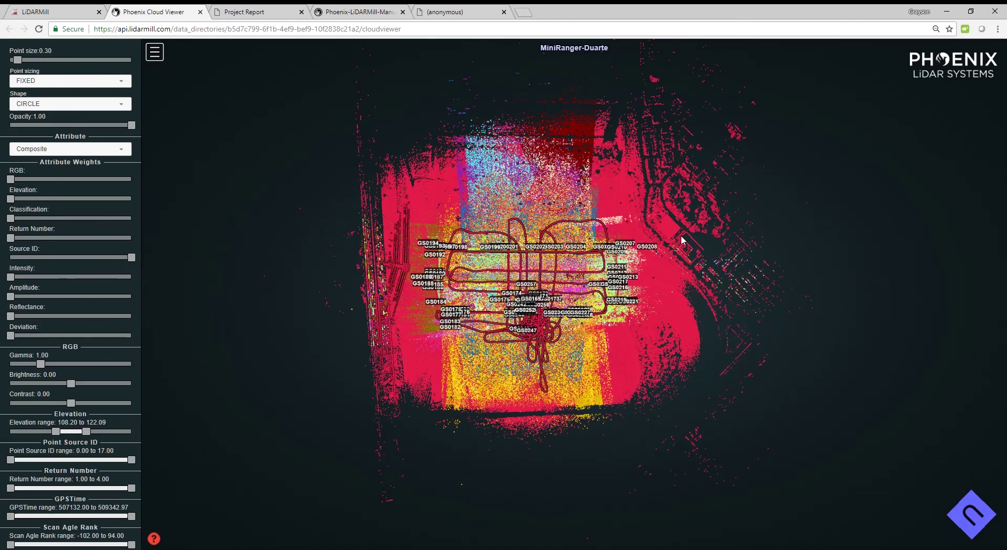
Hide the Curves object in the scene's Other group and view the remaining flightlines from a slight tilt
{"action": "scroll", "coordinate": [84, 314], "scroll_direction": "up", "scroll_amount": 5}
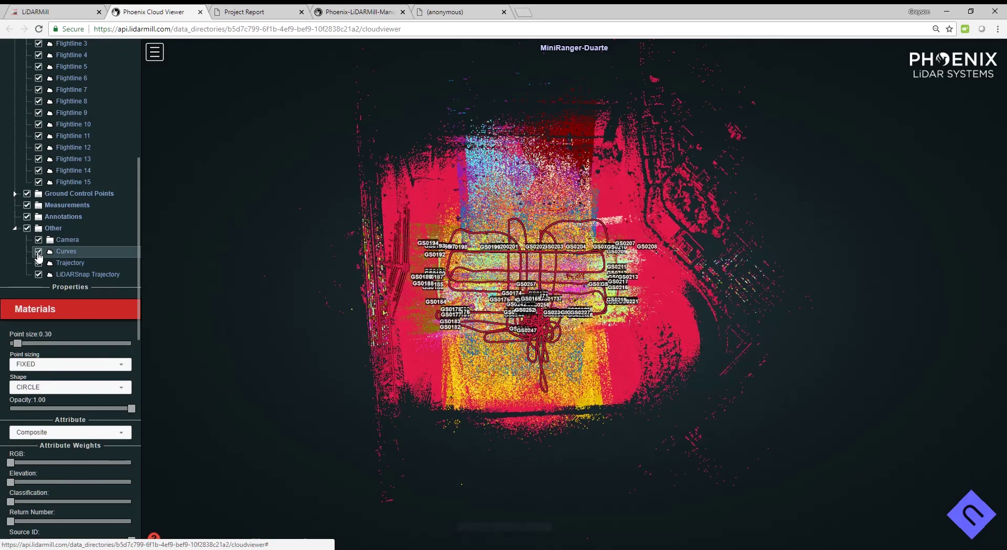
{"action": "left_click", "coordinate": [38, 252]}
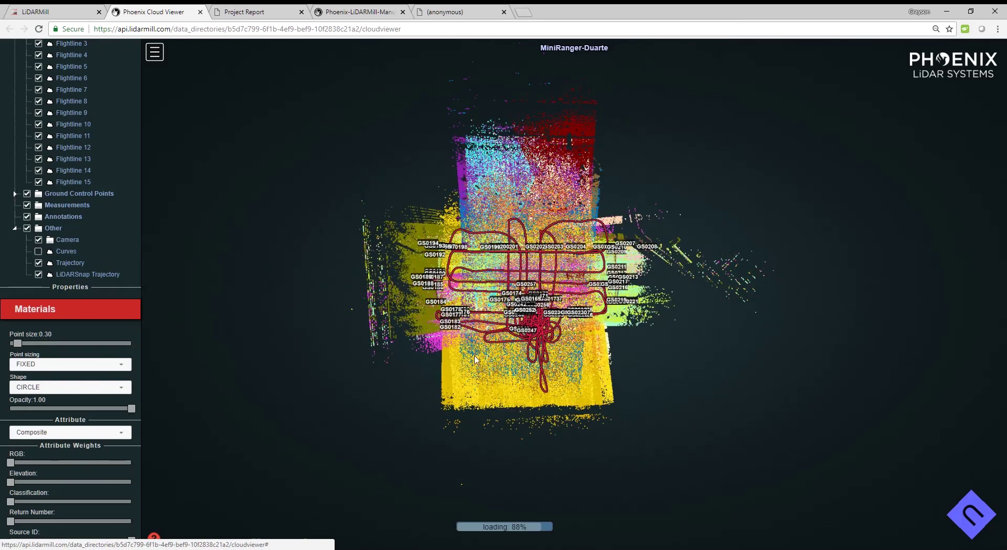
{"action": "left_click_drag", "start_coordinate": [475, 359], "coordinate": [491, 350]}
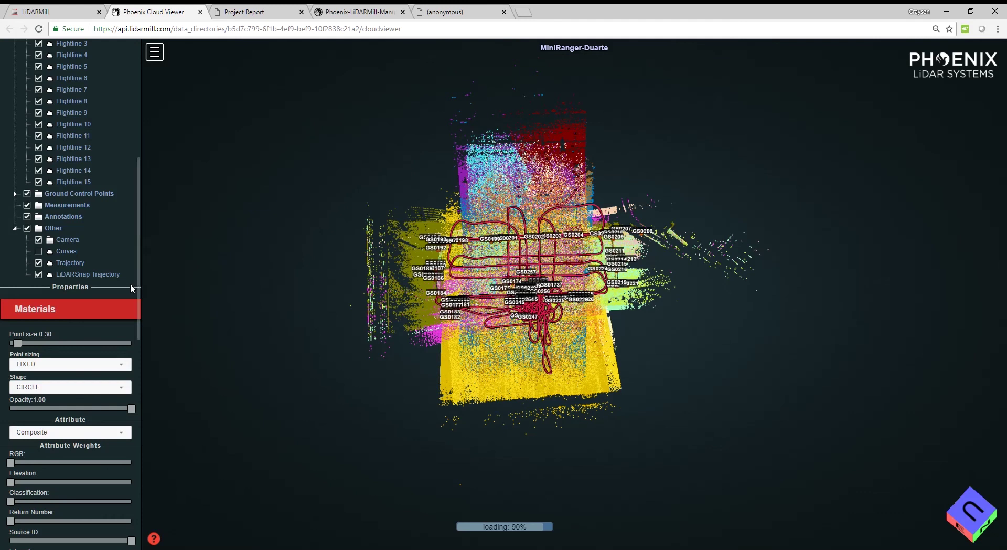
Set the Intensity weight to about three quarters, the Source ID weight to zero and the Elevation weight to maximum
{"action": "scroll", "coordinate": [98, 341], "scroll_direction": "down", "scroll_amount": 5}
{"action": "scroll", "coordinate": [102, 370], "scroll_direction": "down", "scroll_amount": 4}
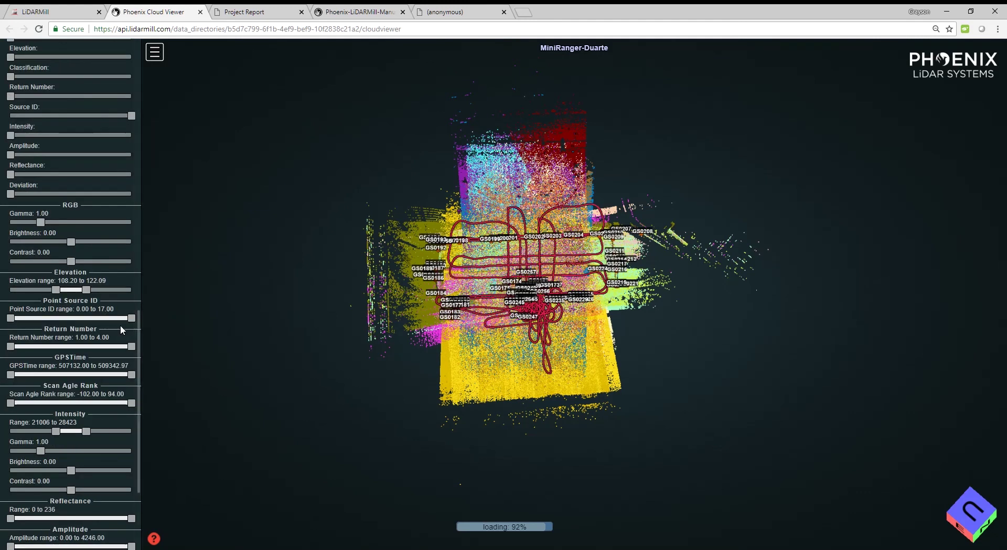
{"action": "scroll", "coordinate": [117, 322], "scroll_direction": "up", "scroll_amount": 3}
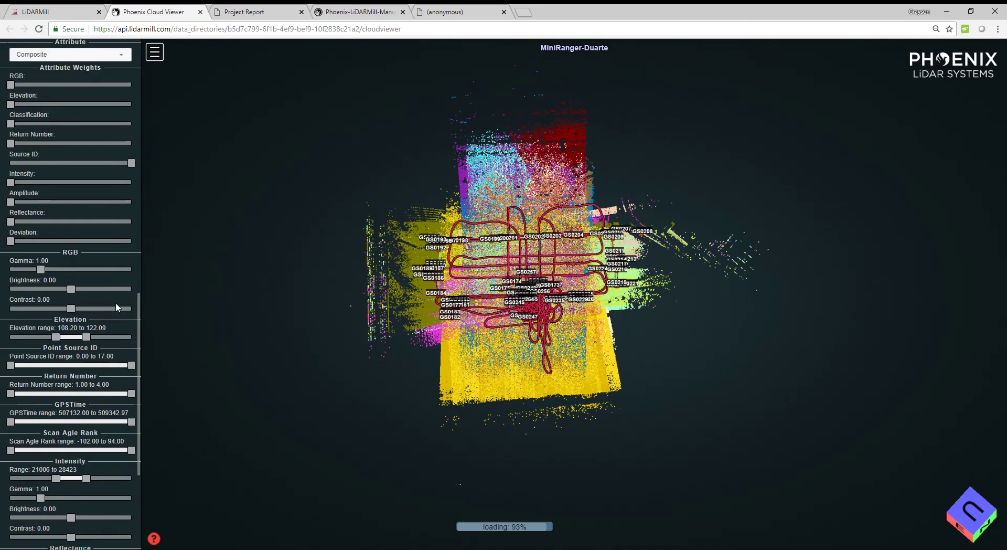
{"action": "left_click_drag", "start_coordinate": [92, 276], "coordinate": [10, 257]}
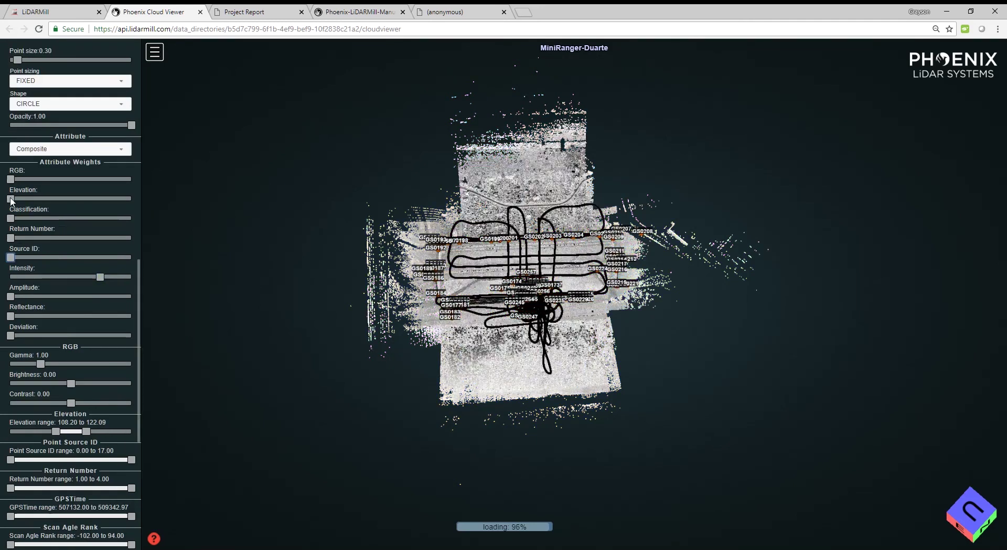
{"action": "left_click_drag", "start_coordinate": [10, 200], "coordinate": [131, 199]}
Examine the blended elevation and intensity colouring close up around the trees, pavement and central ground control points
{"action": "scroll", "coordinate": [471, 301], "scroll_direction": "up", "scroll_amount": 5}
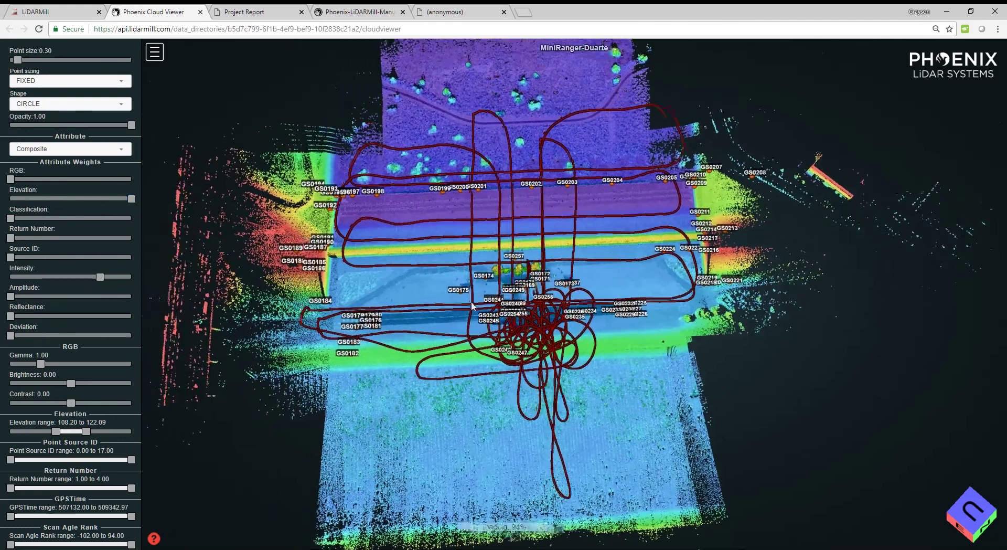
{"action": "scroll", "coordinate": [471, 302], "scroll_direction": "up", "scroll_amount": 3}
{"action": "left_click_drag", "start_coordinate": [471, 302], "coordinate": [614, 299]}
{"action": "scroll", "coordinate": [586, 325], "scroll_direction": "up", "scroll_amount": 5}
{"action": "scroll", "coordinate": [521, 289], "scroll_direction": "up", "scroll_amount": 5}
{"action": "left_click_drag", "start_coordinate": [509, 300], "coordinate": [537, 287]}
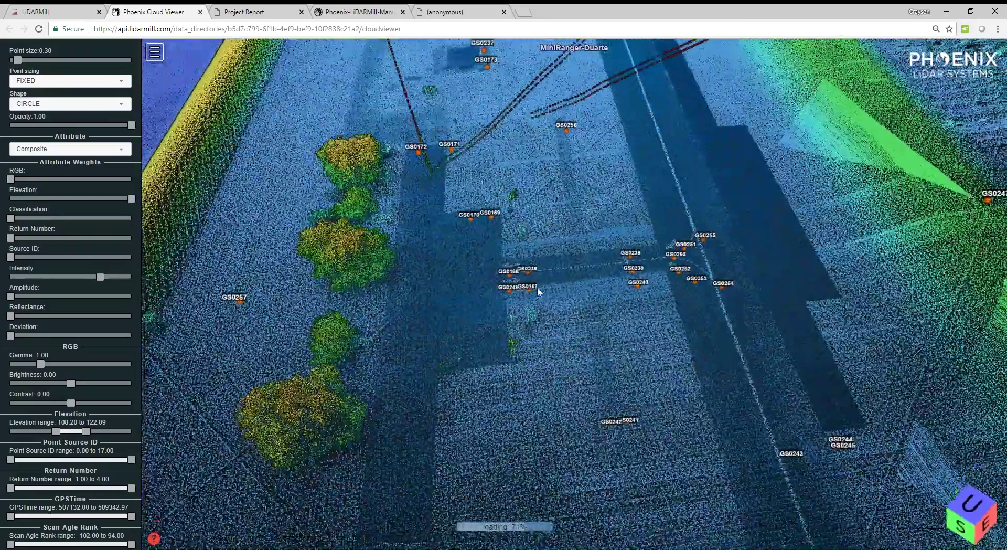
{"action": "scroll", "coordinate": [537, 288], "scroll_direction": "down", "scroll_amount": 5}
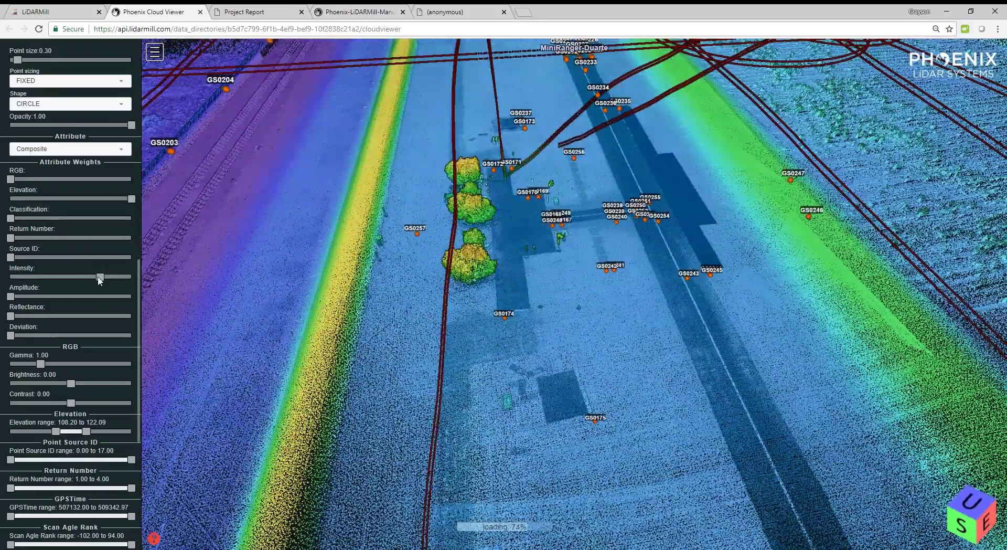
Colour the points by classification only: set the Intensity and Elevation weights to zero and the Classification weight to maximum
{"action": "mouse_move", "coordinate": [113, 278]}
{"action": "left_mouse_down"}
{"action": "mouse_move", "coordinate": [165, 273]}
{"action": "mouse_move", "coordinate": [12, 268]}
{"action": "mouse_move", "coordinate": [147, 277]}
{"action": "mouse_move", "coordinate": [4, 277]}
{"action": "left_mouse_up"}
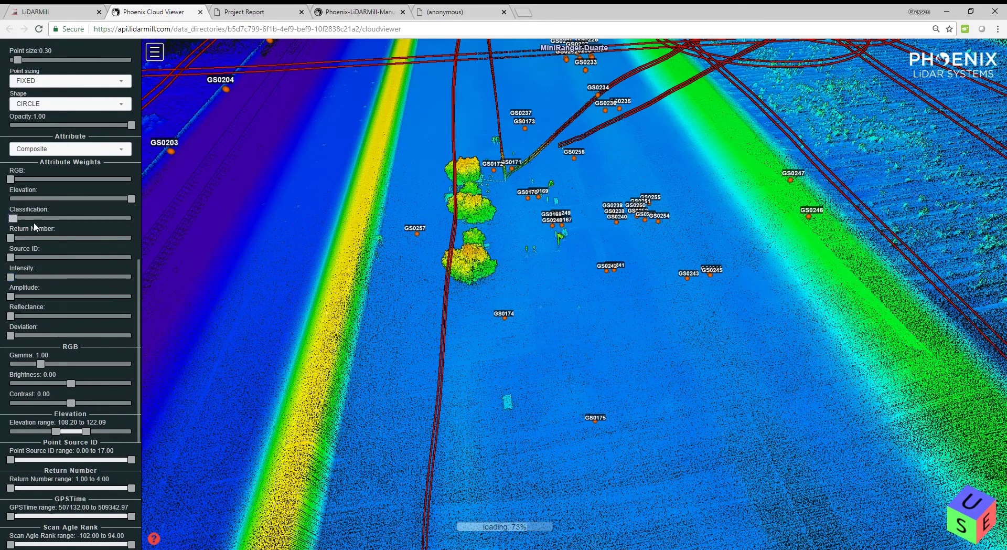
{"action": "left_click_drag", "start_coordinate": [34, 226], "coordinate": [186, 229]}
{"action": "left_click_drag", "start_coordinate": [132, 199], "coordinate": [7, 199]}
{"action": "scroll", "coordinate": [537, 310], "scroll_direction": "down", "scroll_amount": 2}
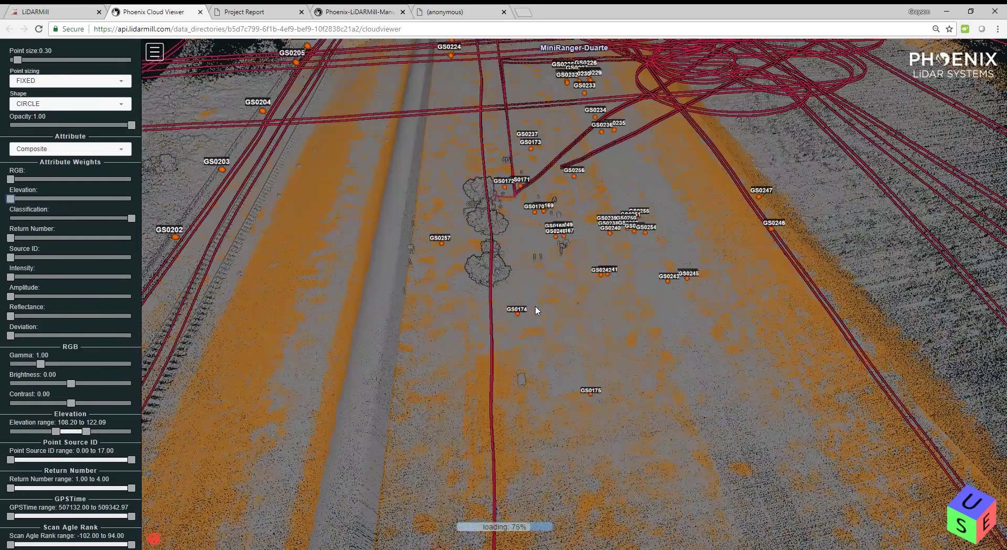
{"action": "scroll", "coordinate": [537, 310], "scroll_direction": "down", "scroll_amount": 3}
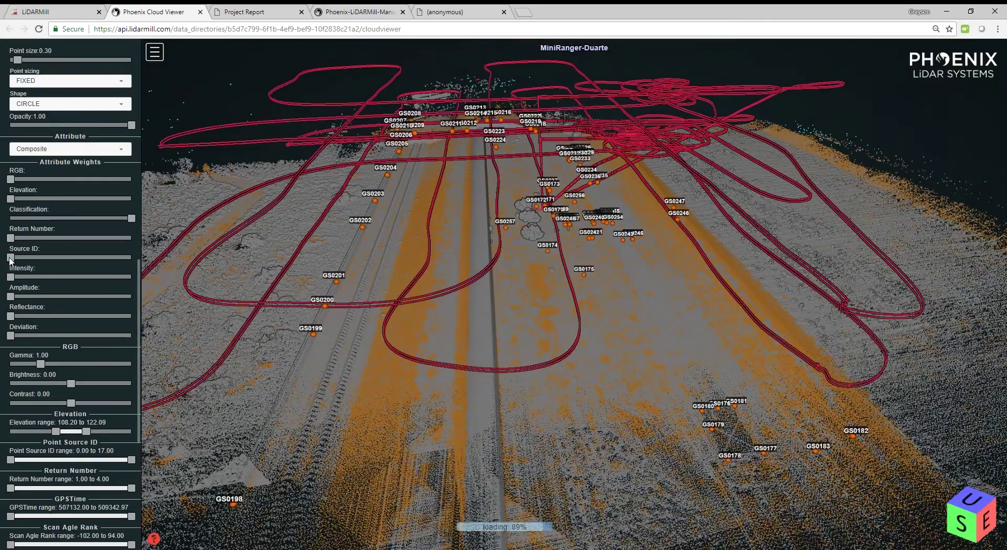
Raise the Return Number weight to nearly maximum, set the Classification weight to zero, and view the trees up close
{"action": "left_click_drag", "start_coordinate": [12, 238], "coordinate": [9, 217]}
{"action": "left_click_drag", "start_coordinate": [488, 404], "coordinate": [457, 268]}
{"action": "scroll", "coordinate": [543, 330], "scroll_direction": "up", "scroll_amount": 5}
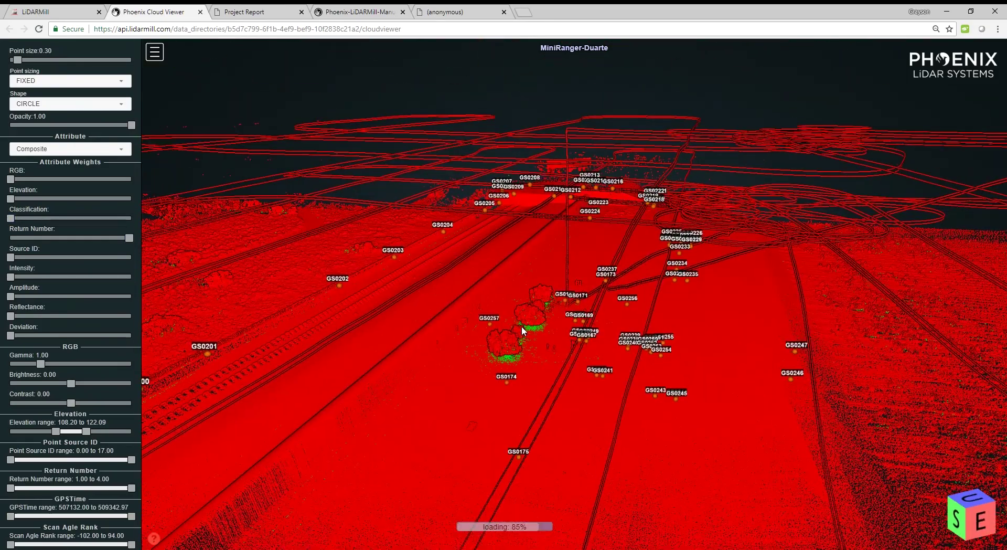
{"action": "scroll", "coordinate": [535, 334], "scroll_direction": "up", "scroll_amount": 5}
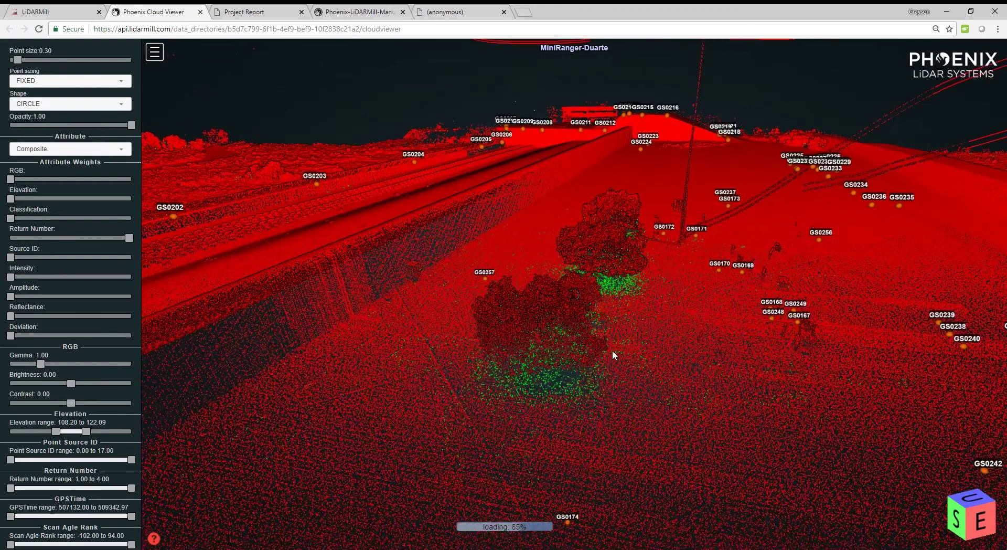
Examine the return-number colouring across the site and beneath the trees from several angles and distances
{"action": "scroll", "coordinate": [612, 351], "scroll_direction": "down", "scroll_amount": 10}
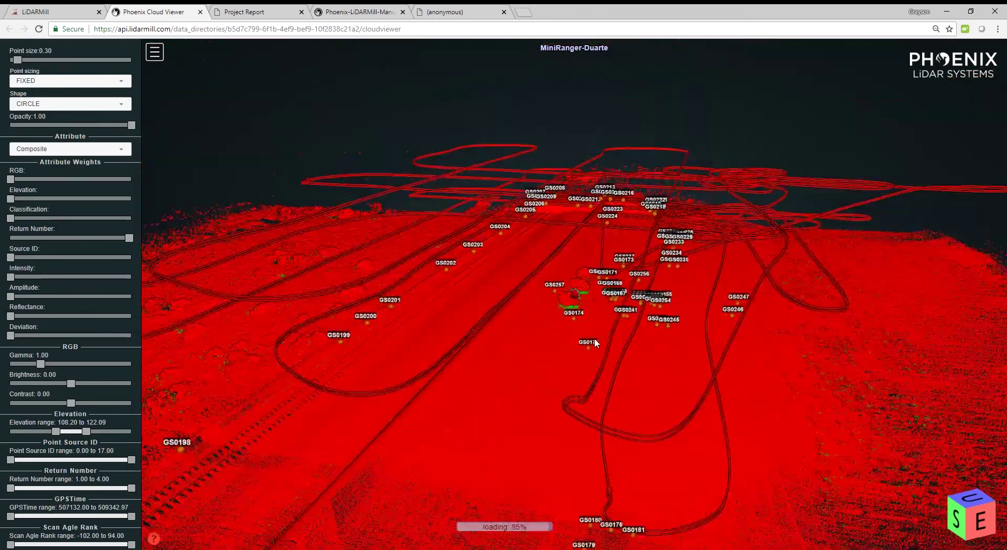
{"action": "left_click_drag", "start_coordinate": [595, 341], "coordinate": [609, 370]}
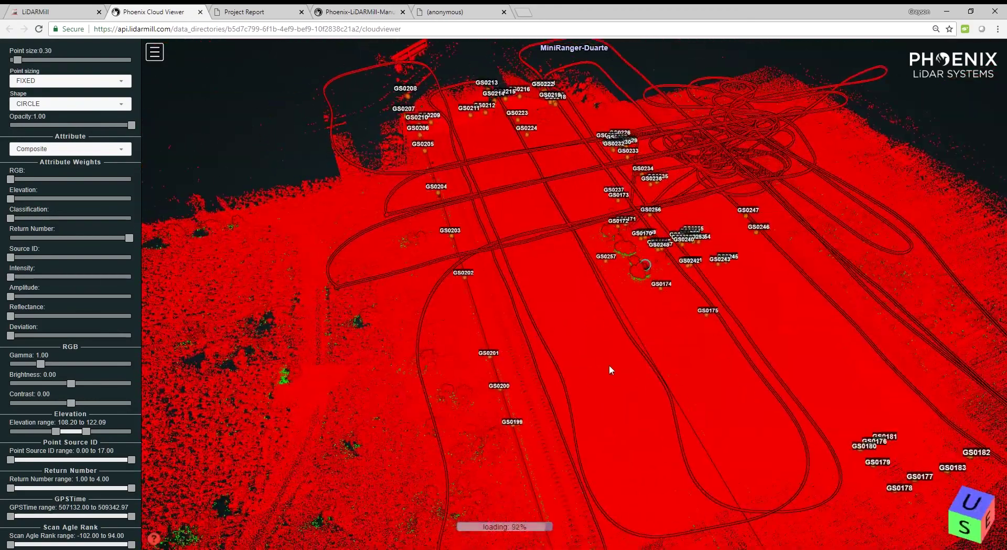
{"action": "left_click_drag", "start_coordinate": [607, 336], "coordinate": [733, 366]}
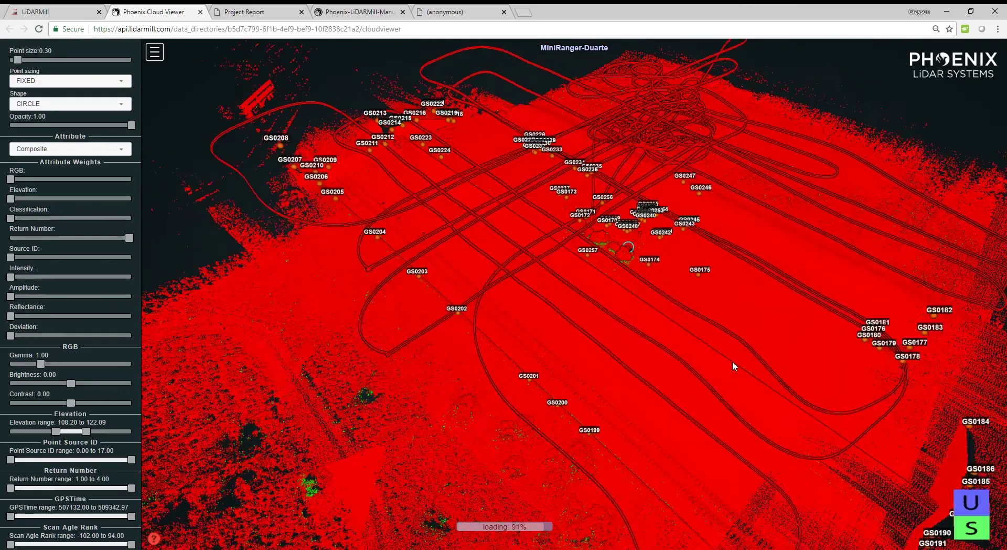
{"action": "left_click_drag", "start_coordinate": [663, 274], "coordinate": [681, 266]}
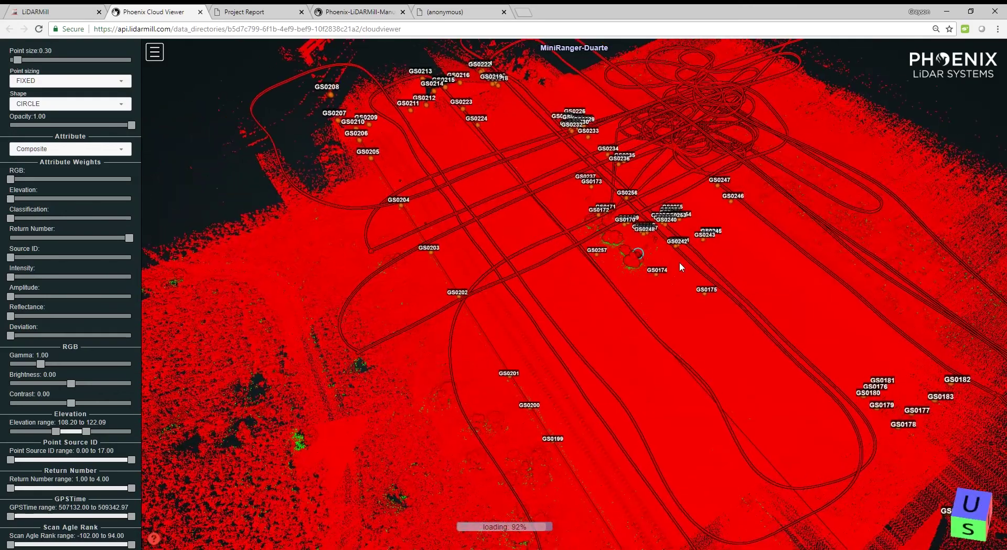
{"action": "double_click", "coordinate": [656, 250]}
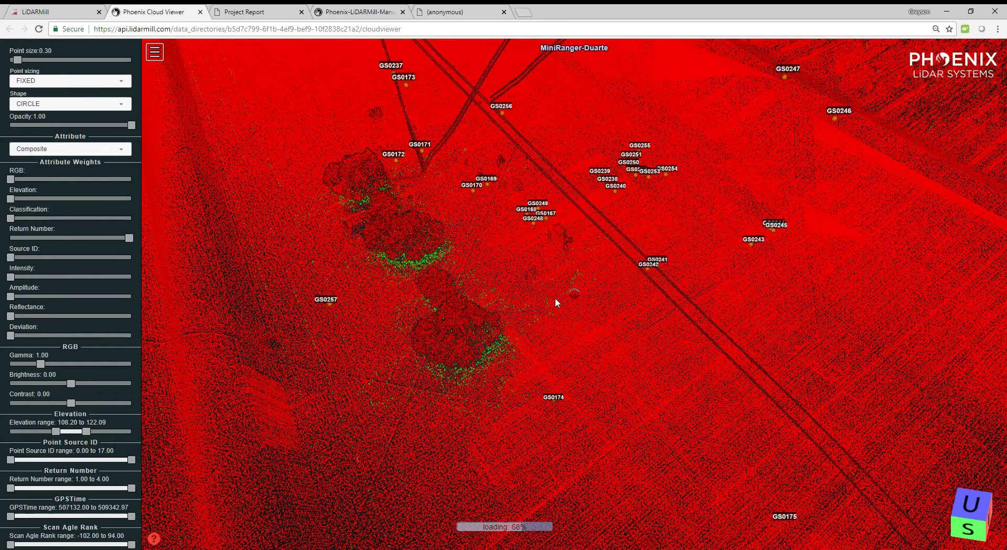
{"action": "left_click_drag", "start_coordinate": [580, 299], "coordinate": [541, 341]}
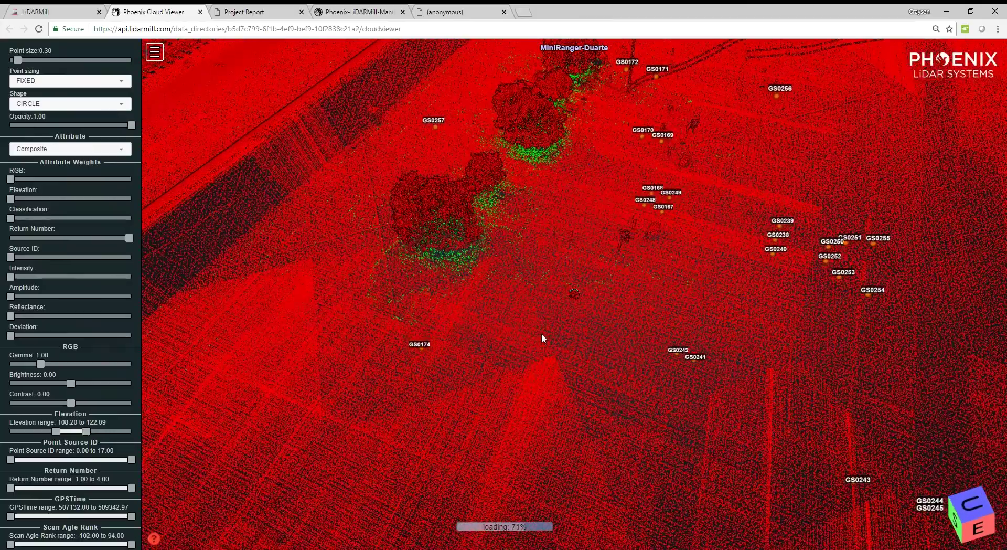
{"action": "left_click_drag", "start_coordinate": [571, 311], "coordinate": [624, 273]}
{"action": "scroll", "coordinate": [636, 272], "scroll_direction": "up", "scroll_amount": 5}
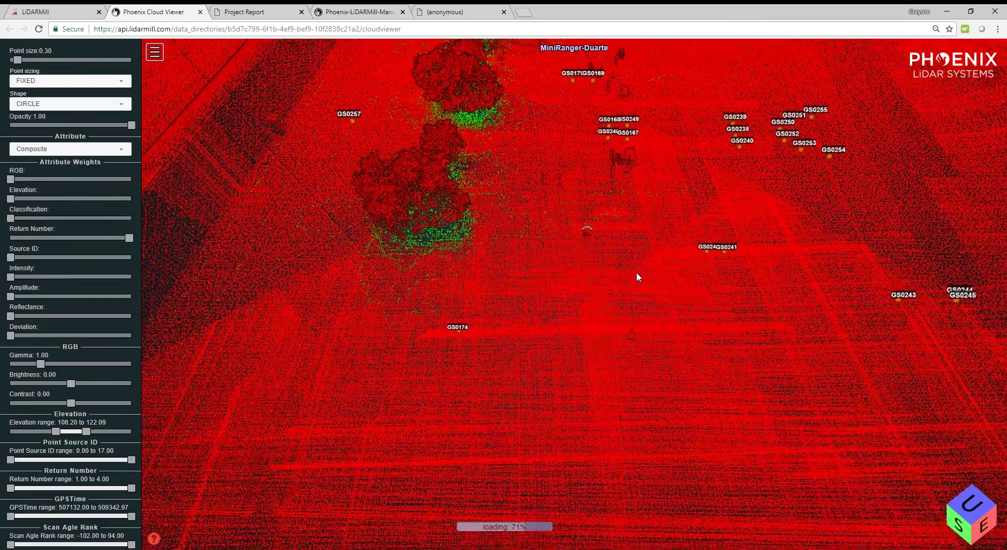
{"action": "scroll", "coordinate": [631, 316], "scroll_direction": "down", "scroll_amount": 5}
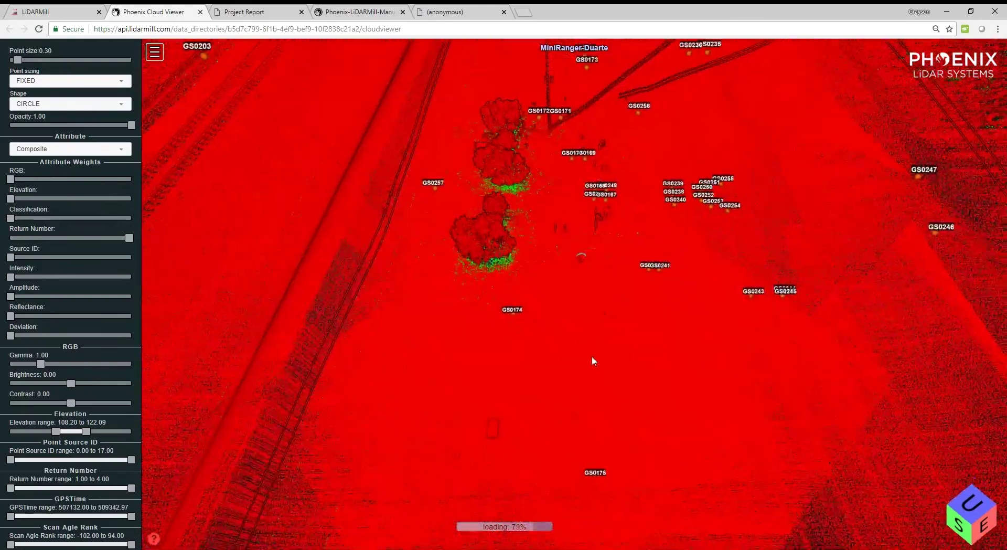
{"action": "left_click_drag", "start_coordinate": [591, 361], "coordinate": [658, 343]}
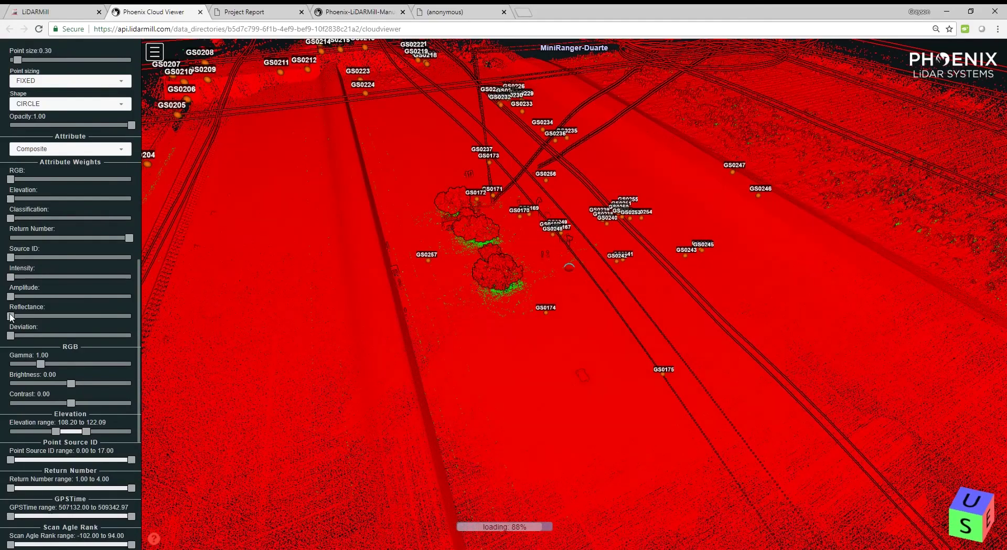
Try blending a small Amplitude weight into the return-number colouring
{"action": "left_click_drag", "start_coordinate": [10, 315], "coordinate": [143, 299]}
{"action": "left_click_drag", "start_coordinate": [67, 300], "coordinate": [27, 297]}
{"action": "scroll", "coordinate": [55, 313], "scroll_direction": "down", "scroll_amount": 1}
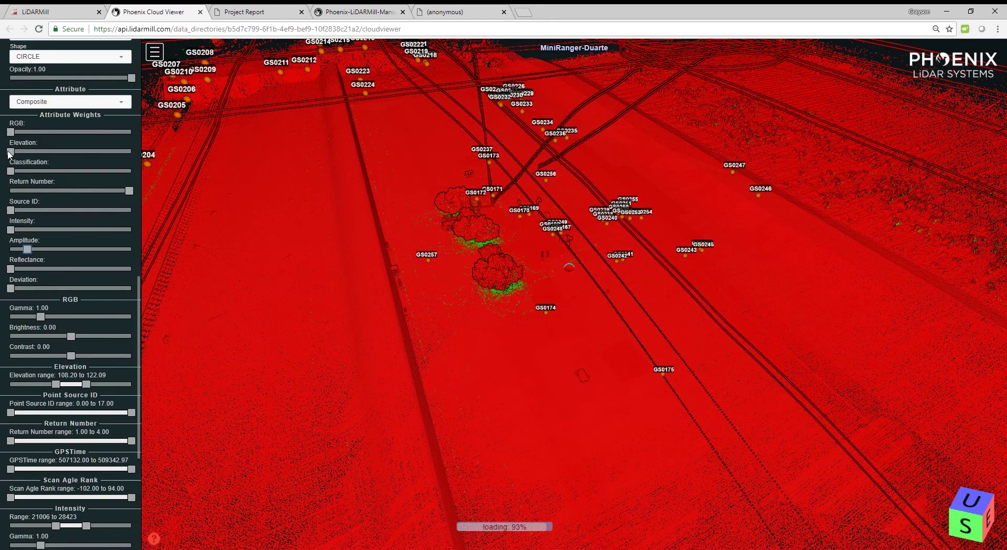
Colour the points by elevation only: set the Elevation weight to maximum and the Return Number and Amplitude weights to zero
{"action": "left_click_drag", "start_coordinate": [10, 152], "coordinate": [131, 155]}
{"action": "left_click_drag", "start_coordinate": [129, 191], "coordinate": [10, 191]}
{"action": "left_click_drag", "start_coordinate": [28, 249], "coordinate": [10, 250]}
Raise the upper limit of the elevation colour range to 123.32
{"action": "scroll", "coordinate": [84, 385], "scroll_direction": "down", "scroll_amount": 1}
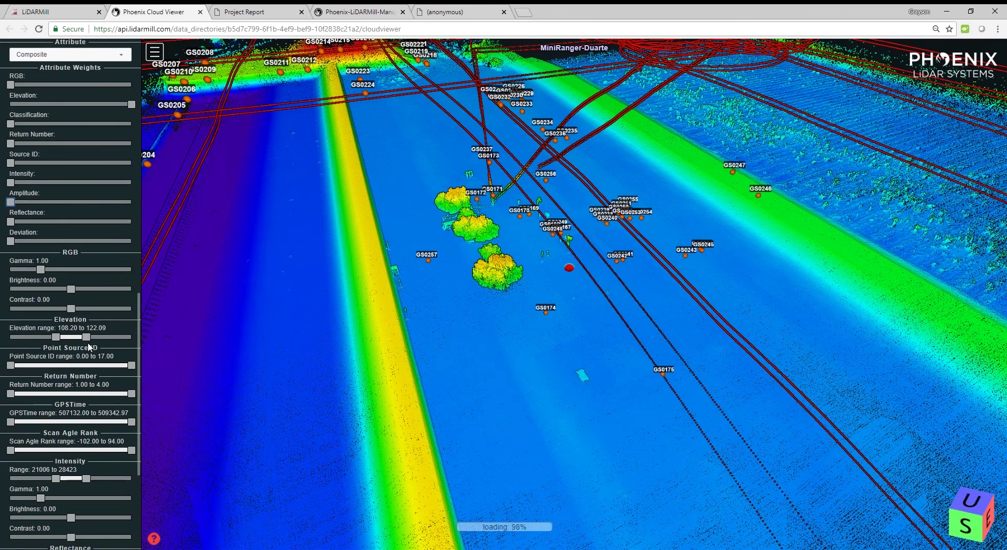
{"action": "left_click_drag", "start_coordinate": [86, 340], "coordinate": [89, 341]}
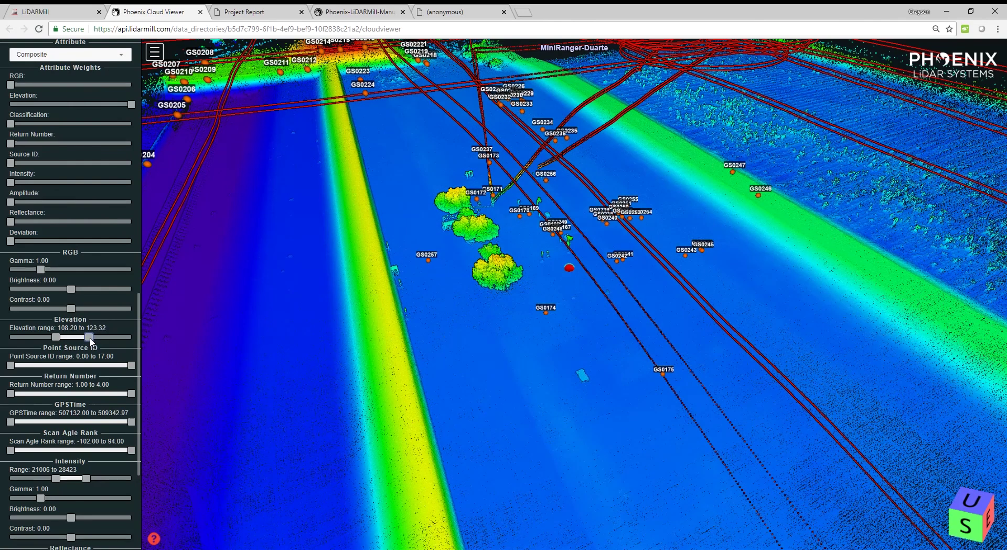
{"action": "scroll", "coordinate": [83, 356], "scroll_direction": "down", "scroll_amount": 2}
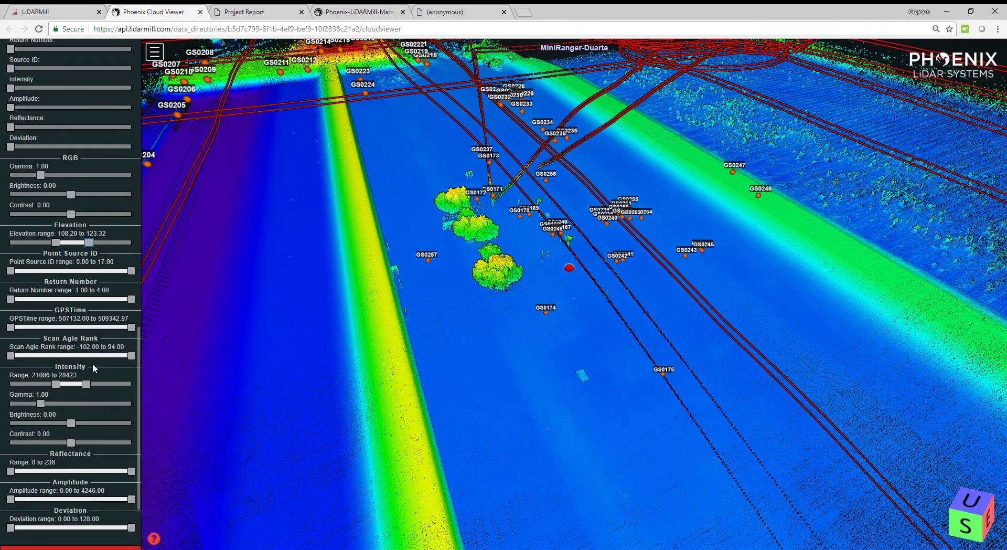
{"action": "scroll", "coordinate": [94, 367], "scroll_direction": "up", "scroll_amount": 2}
View the whole site from above and limit the GPSTime range to 507789.66 to 509235.72
{"action": "scroll", "coordinate": [531, 321], "scroll_direction": "down", "scroll_amount": 5}
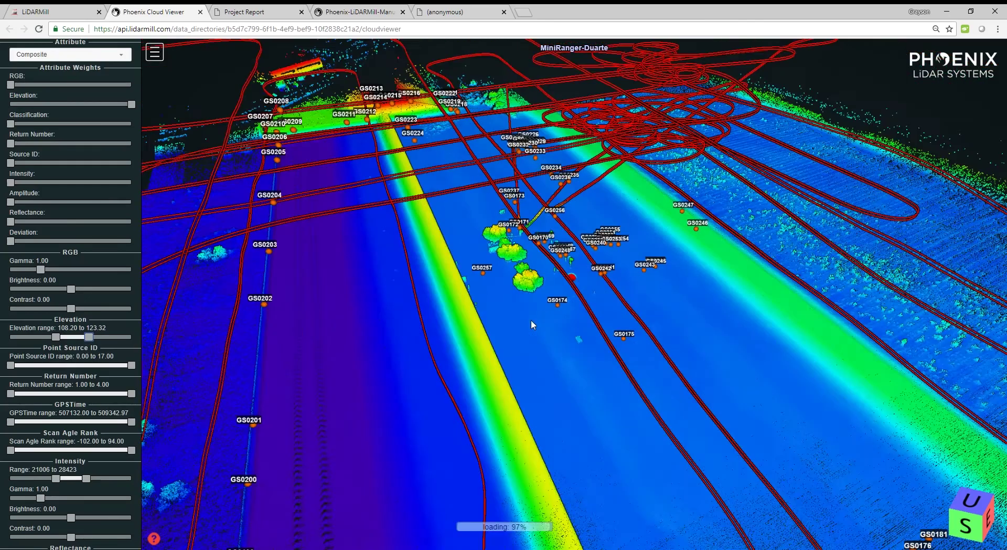
{"action": "mouse_move", "coordinate": [530, 321]}
{"action": "left_mouse_down"}
{"action": "mouse_move", "coordinate": [517, 371]}
{"action": "mouse_move", "coordinate": [492, 353]}
{"action": "mouse_move", "coordinate": [528, 309]}
{"action": "left_mouse_up"}
{"action": "scroll", "coordinate": [512, 358], "scroll_direction": "down", "scroll_amount": 2}
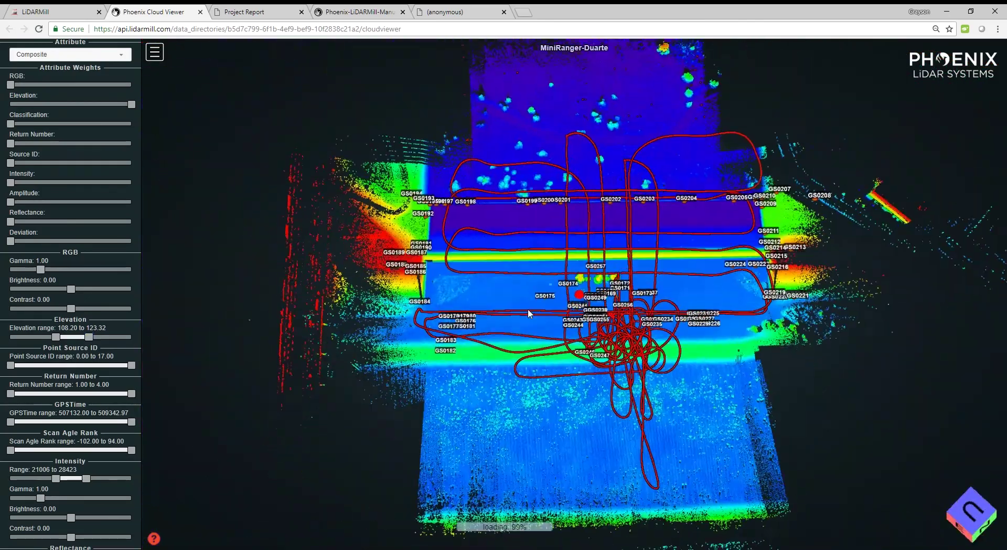
{"action": "scroll", "coordinate": [527, 309], "scroll_direction": "down", "scroll_amount": 3}
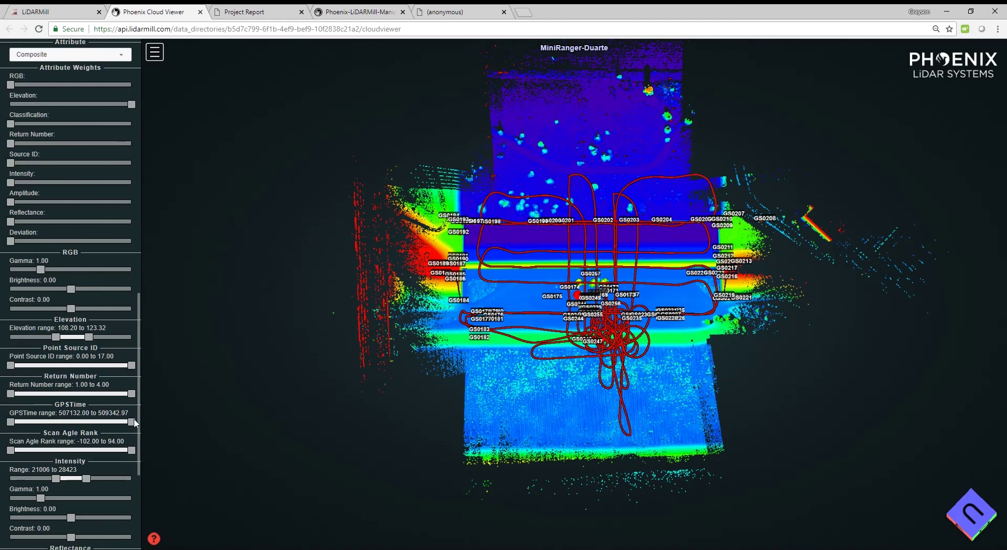
{"action": "left_click_drag", "start_coordinate": [131, 422], "coordinate": [179, 420]}
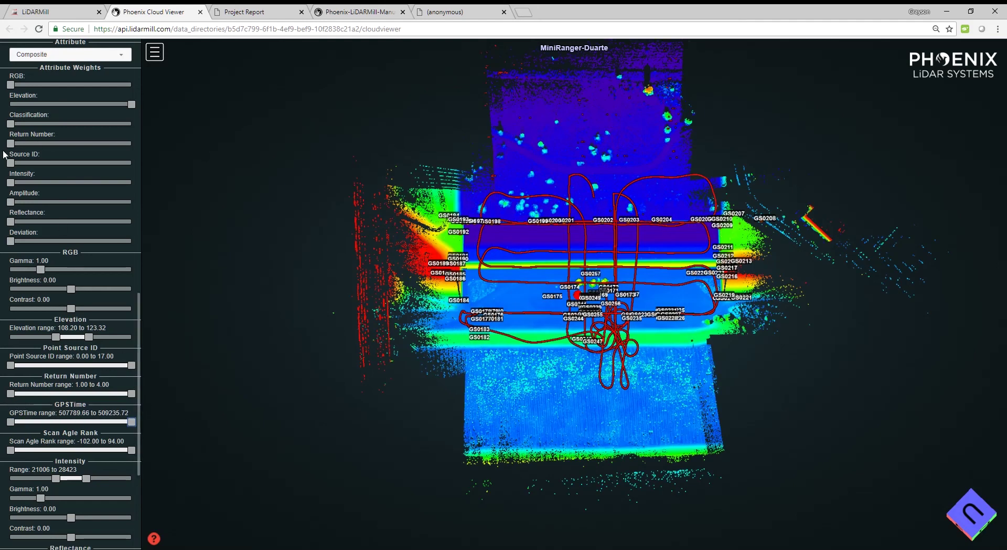
Colour the points by flightline only: set the Source ID weight to maximum and the Elevation weight to zero
{"action": "left_click_drag", "start_coordinate": [11, 162], "coordinate": [132, 163]}
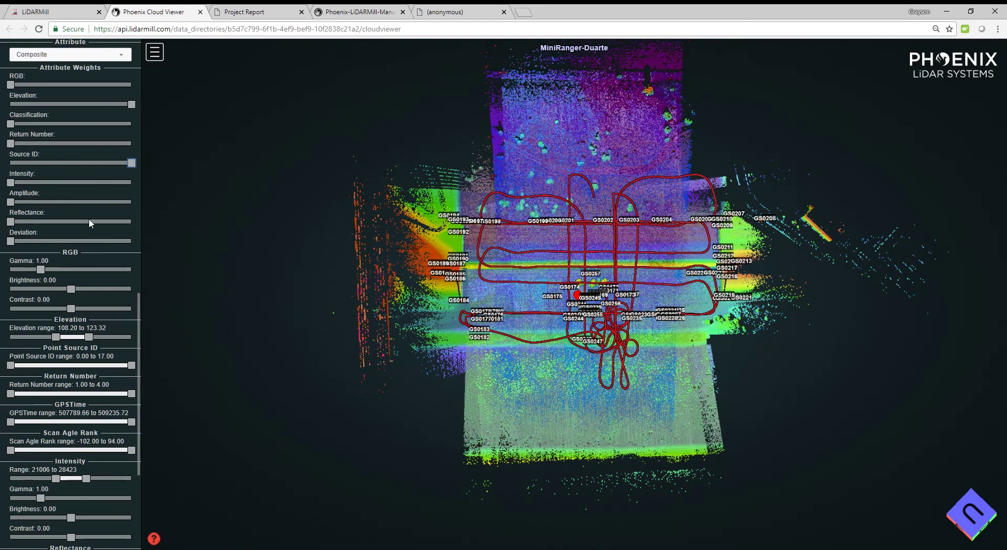
{"action": "left_click_drag", "start_coordinate": [131, 104], "coordinate": [11, 104]}
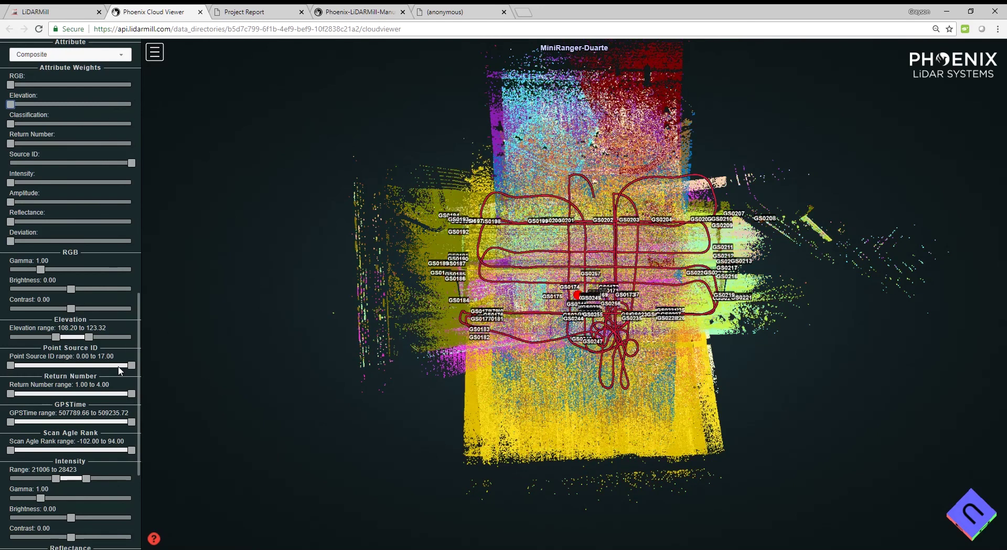
{"action": "left_click_drag", "start_coordinate": [132, 365], "coordinate": [190, 392]}
Restrict the scan angle rank range to -51.00 to 47.00 and inspect the trimmed swaths from an oblique angle
{"action": "left_click_drag", "start_coordinate": [133, 451], "coordinate": [106, 452]}
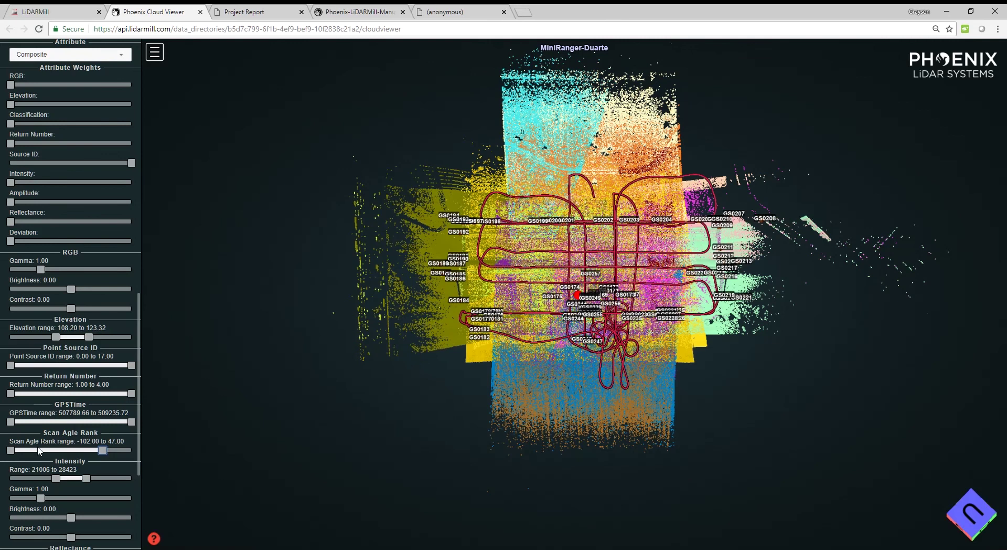
{"action": "left_click_drag", "start_coordinate": [11, 452], "coordinate": [42, 451]}
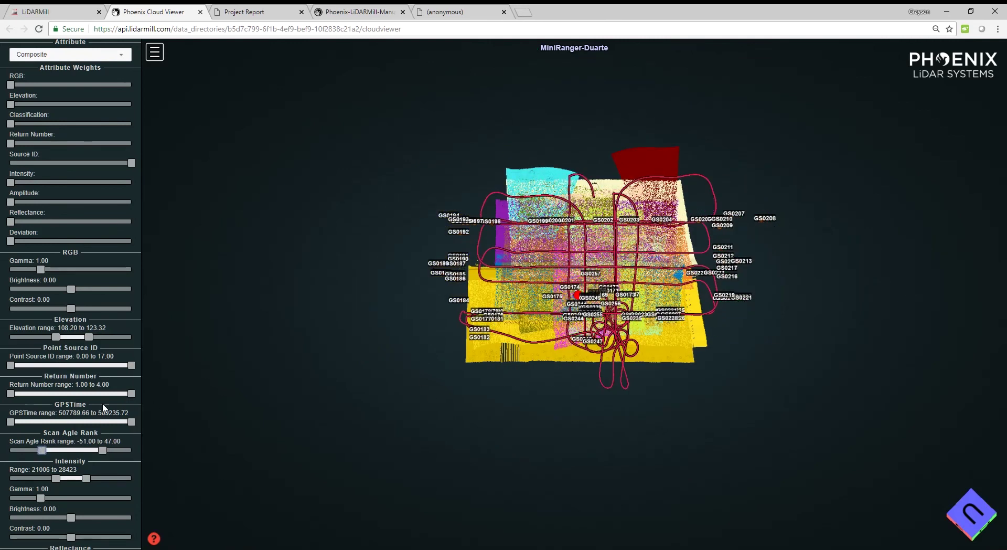
{"action": "scroll", "coordinate": [103, 406], "scroll_direction": "down", "scroll_amount": 3}
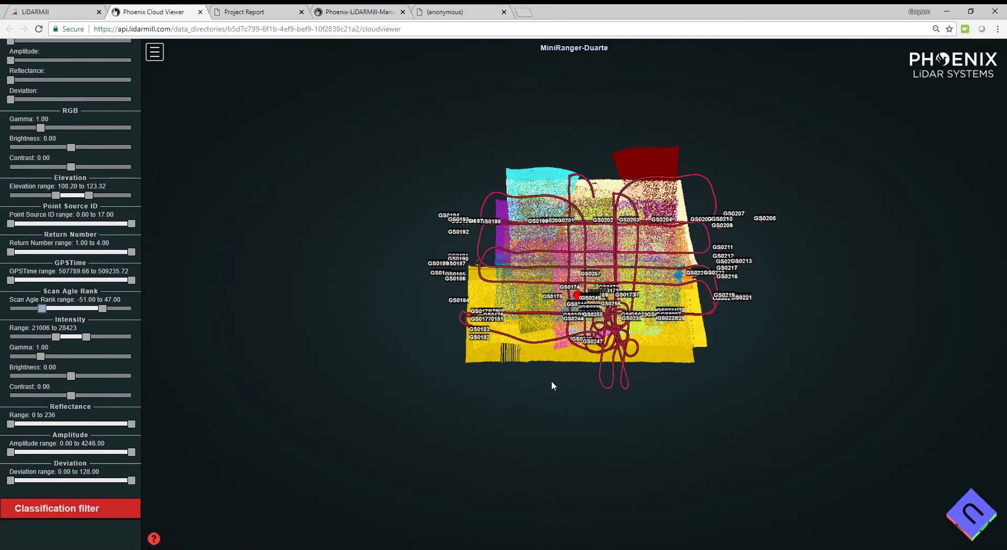
{"action": "left_click_drag", "start_coordinate": [495, 407], "coordinate": [155, 517]}
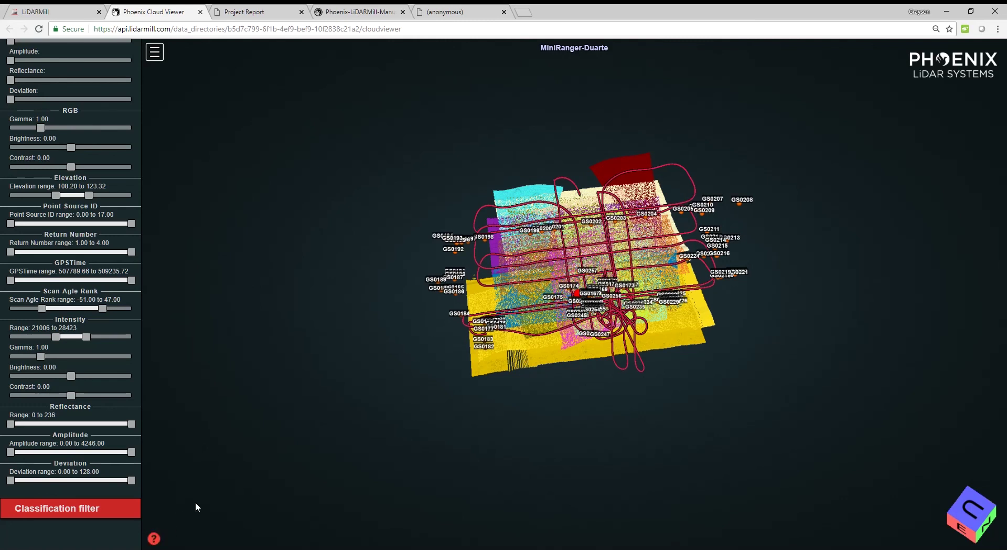
{"action": "left_click_drag", "start_coordinate": [480, 259], "coordinate": [146, 253]}
{"action": "scroll", "coordinate": [567, 289], "scroll_direction": "up", "scroll_amount": 3}
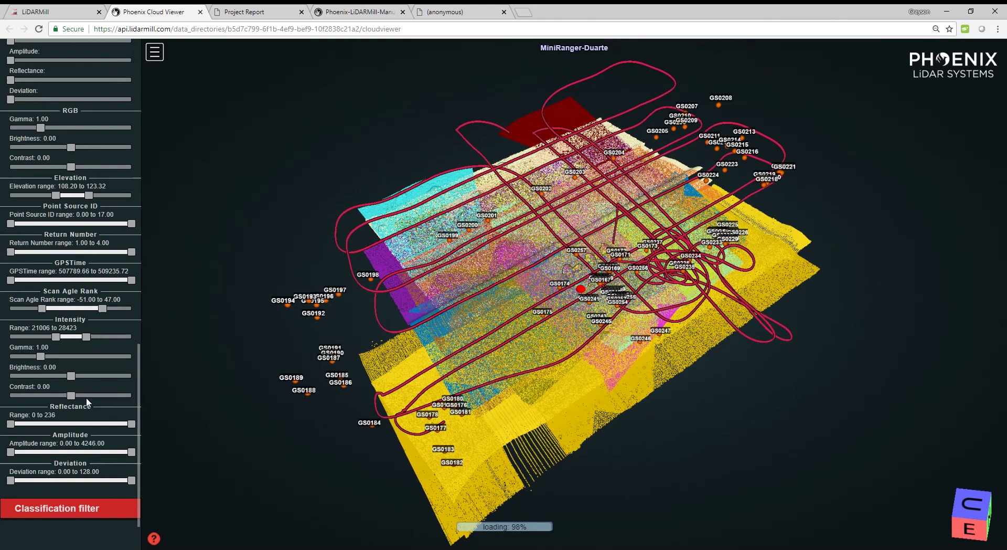
Toggle the Ground and Never Classified classes off and on in the classification filter, and enable Low point as well
{"action": "left_click", "coordinate": [79, 507]}
{"action": "scroll", "coordinate": [80, 451], "scroll_direction": "down", "scroll_amount": 3}
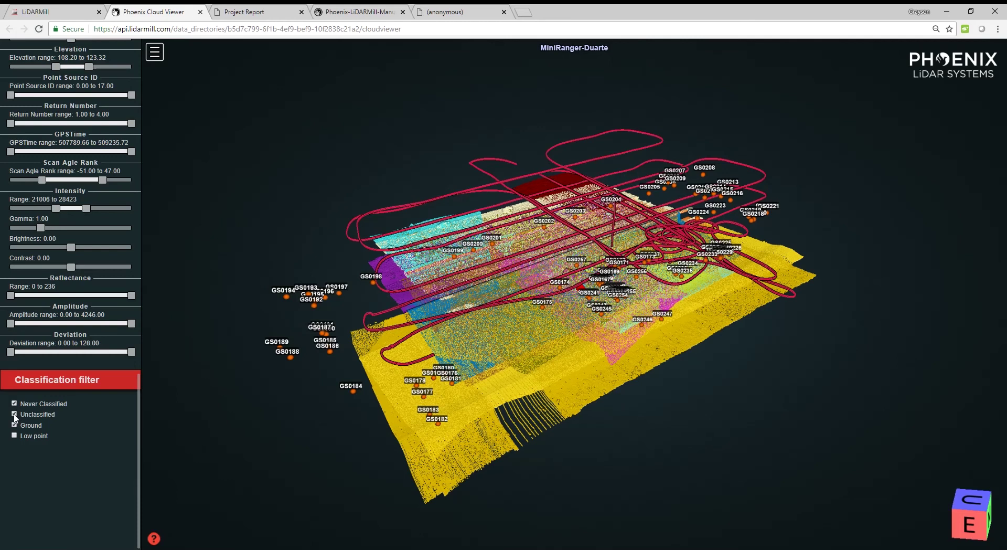
{"action": "left_click", "coordinate": [14, 413]}
{"action": "left_click", "coordinate": [14, 426]}
{"action": "left_click", "coordinate": [15, 403]}
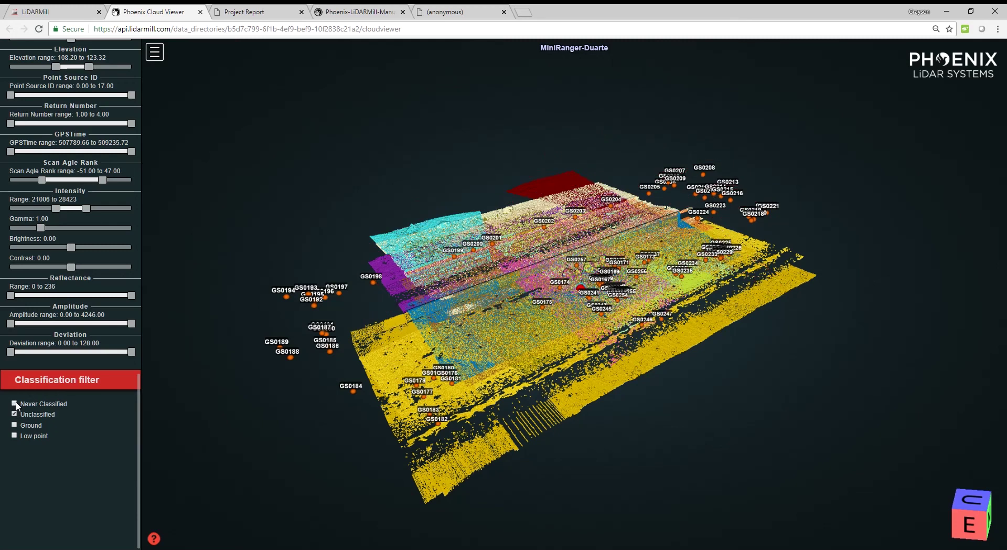
{"action": "left_click", "coordinate": [15, 403]}
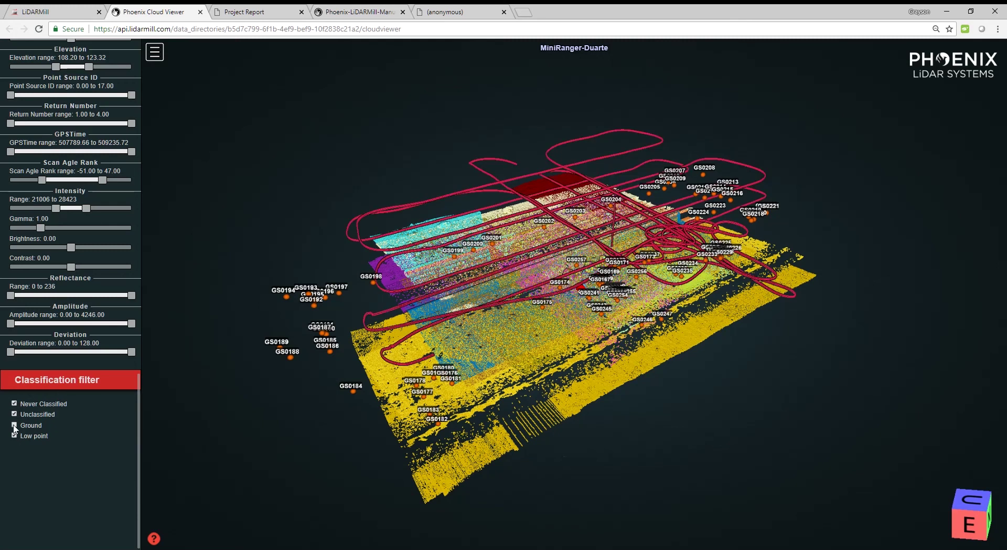
{"action": "left_click", "coordinate": [15, 426]}
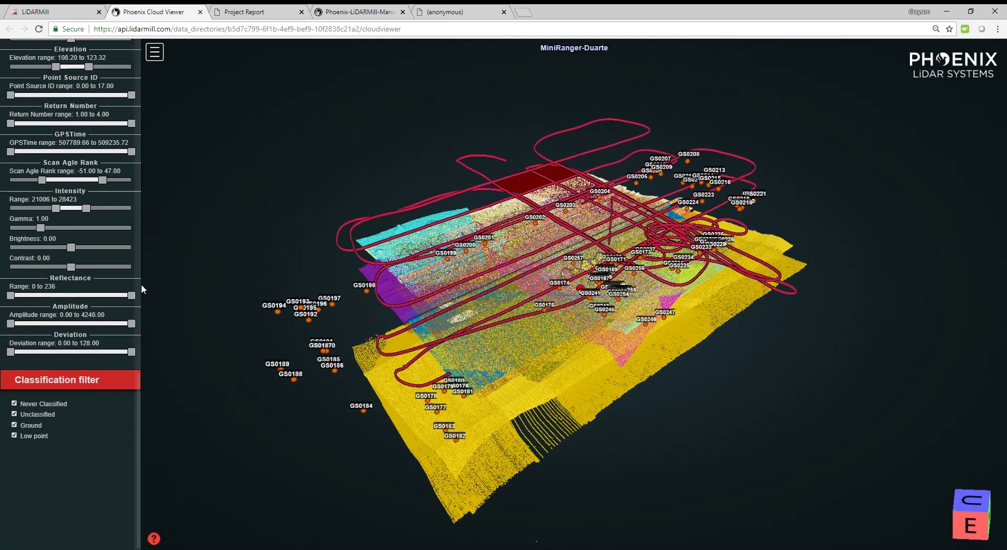
Hide and redisplay the LiDARSnap Trajectory to compare it with the other trajectory above the site
{"action": "scroll", "coordinate": [96, 286], "scroll_direction": "up", "scroll_amount": 10}
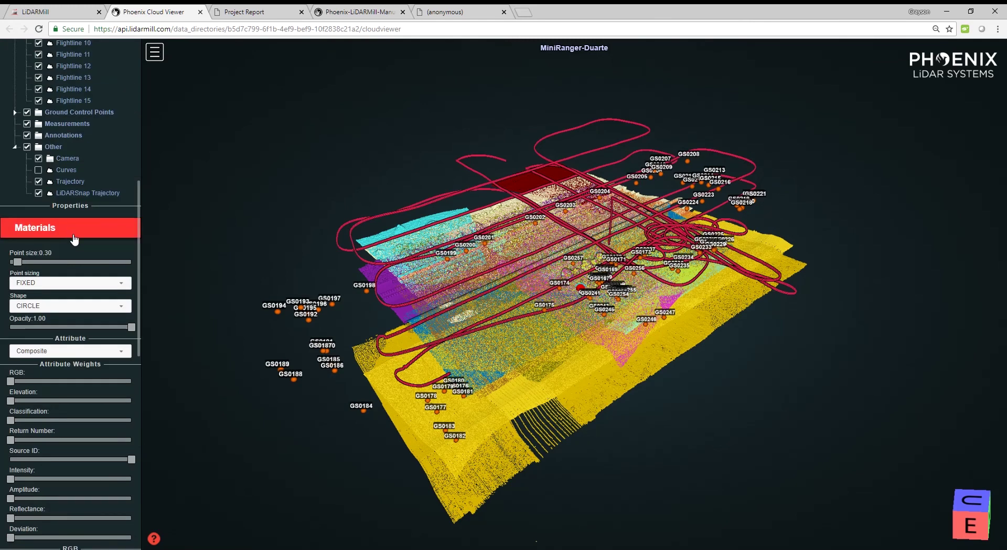
{"action": "scroll", "coordinate": [72, 240], "scroll_direction": "up", "scroll_amount": 2}
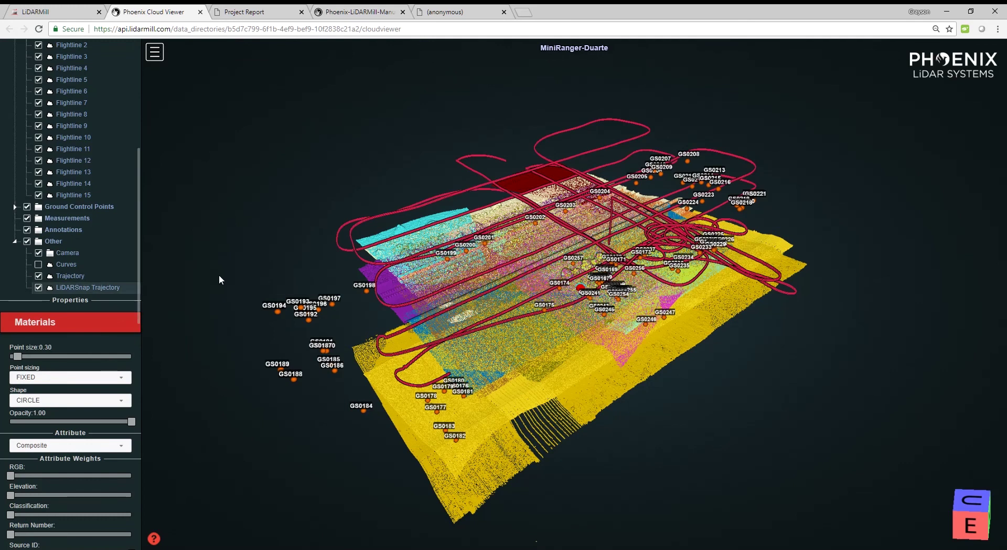
{"action": "scroll", "coordinate": [633, 240], "scroll_direction": "up", "scroll_amount": 1}
{"action": "scroll", "coordinate": [634, 240], "scroll_direction": "up", "scroll_amount": 5}
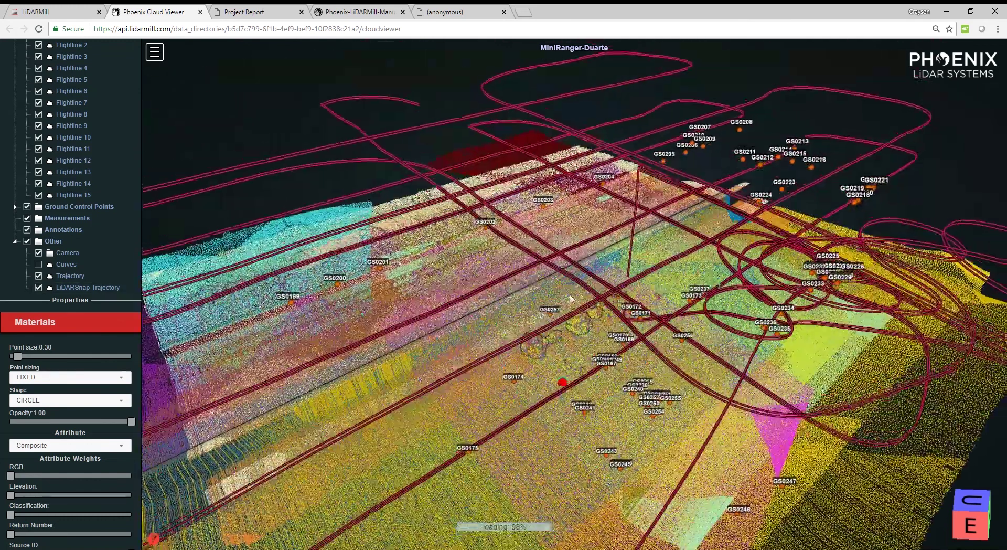
{"action": "scroll", "coordinate": [589, 256], "scroll_direction": "up", "scroll_amount": 4}
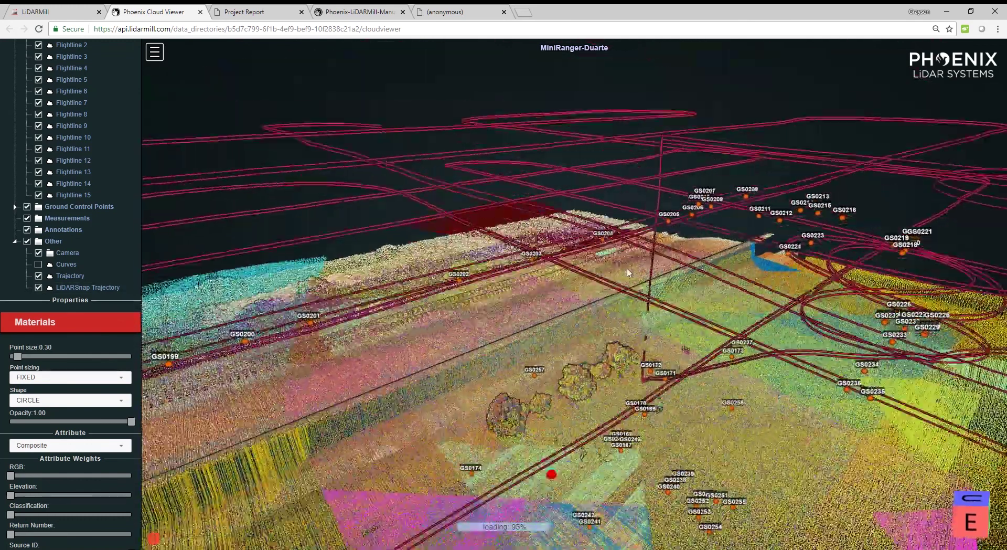
{"action": "left_click_drag", "start_coordinate": [628, 271], "coordinate": [617, 253]}
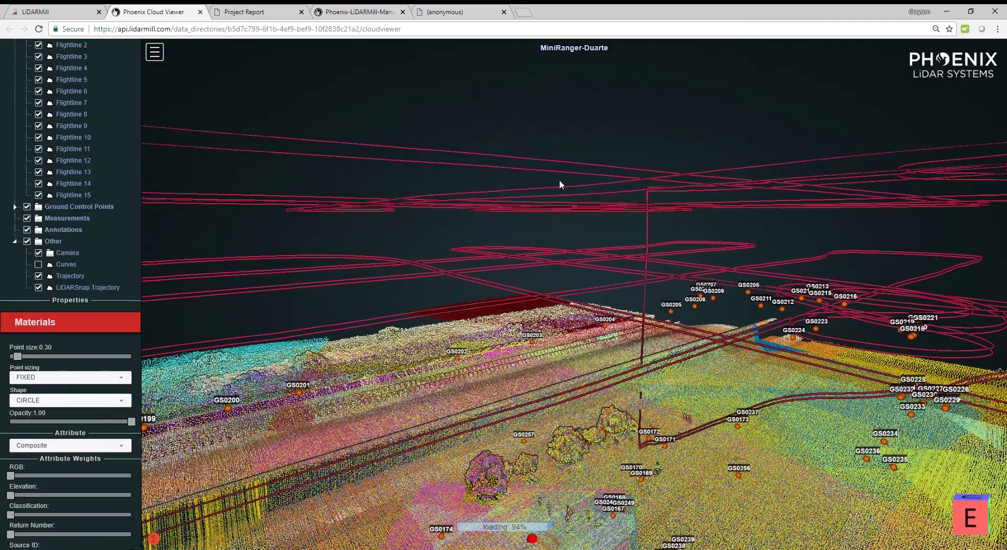
{"action": "left_click", "coordinate": [38, 288]}
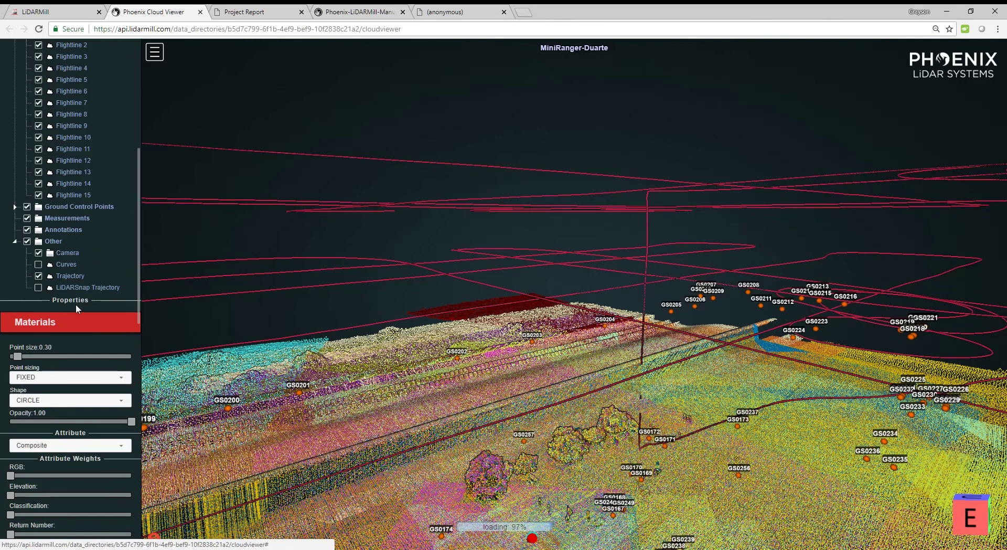
{"action": "left_click", "coordinate": [38, 288]}
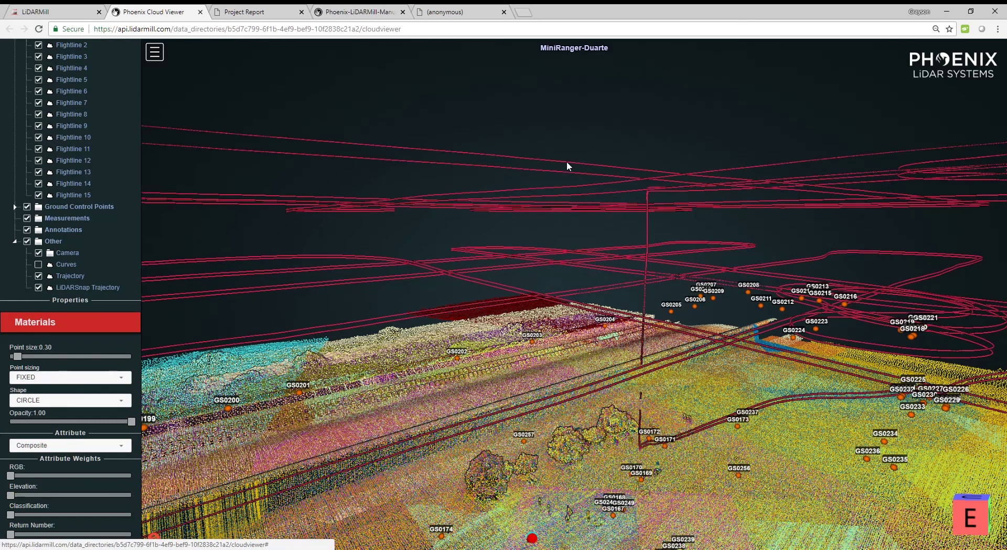
Examine the flightline colouring and both trajectories around the trees and central ground control points, near and far
{"action": "scroll", "coordinate": [561, 173], "scroll_direction": "up", "scroll_amount": 5}
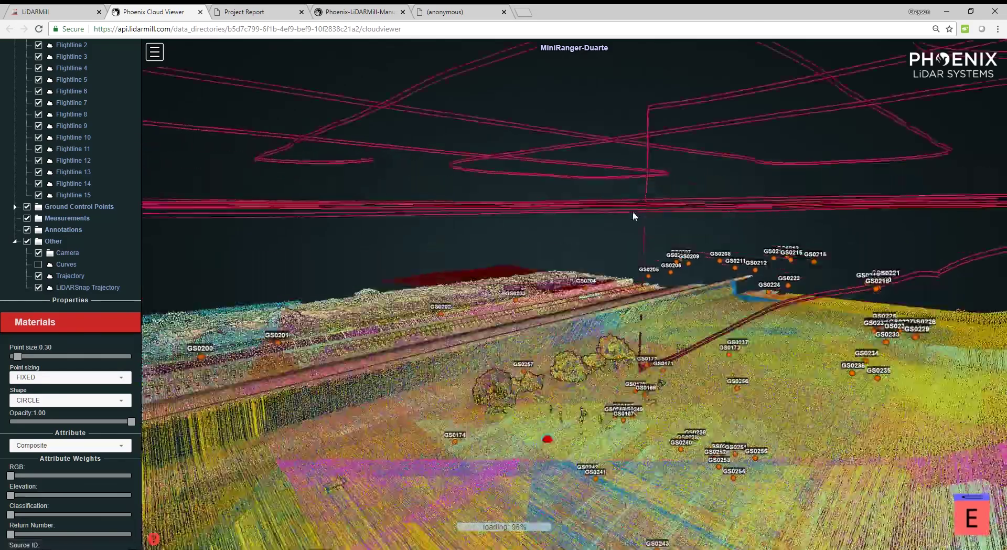
{"action": "scroll", "coordinate": [585, 278], "scroll_direction": "up", "scroll_amount": 5}
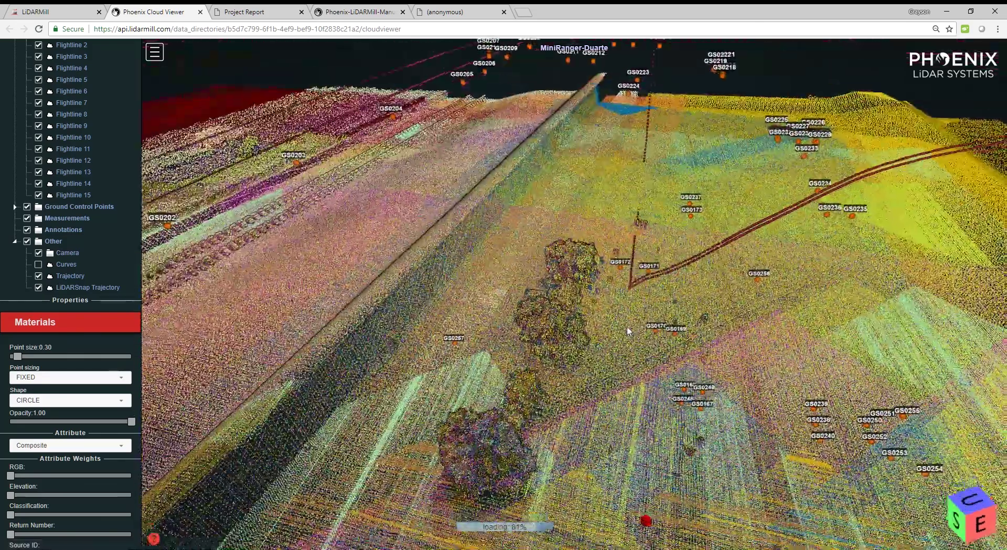
{"action": "scroll", "coordinate": [611, 303], "scroll_direction": "down", "scroll_amount": 5}
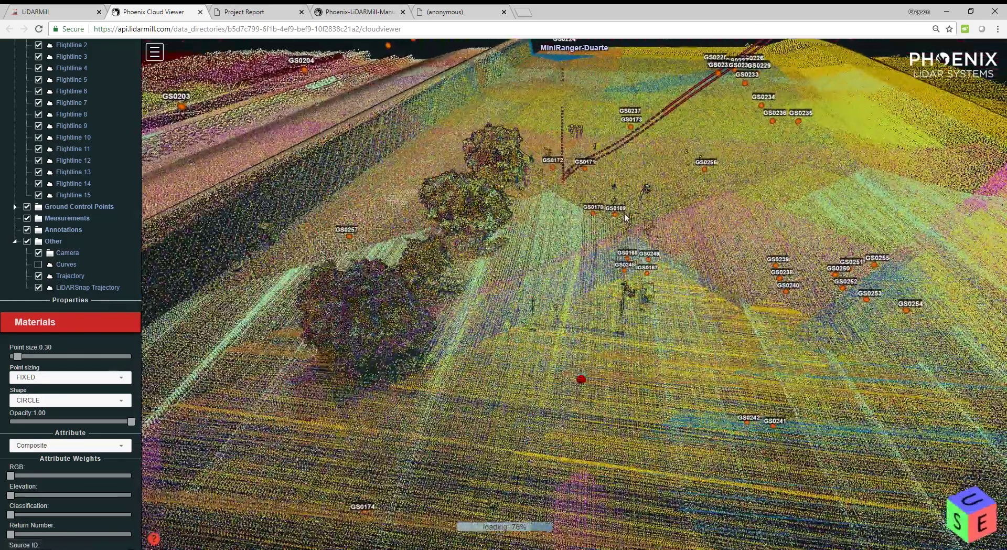
{"action": "scroll", "coordinate": [604, 331], "scroll_direction": "down", "scroll_amount": 5}
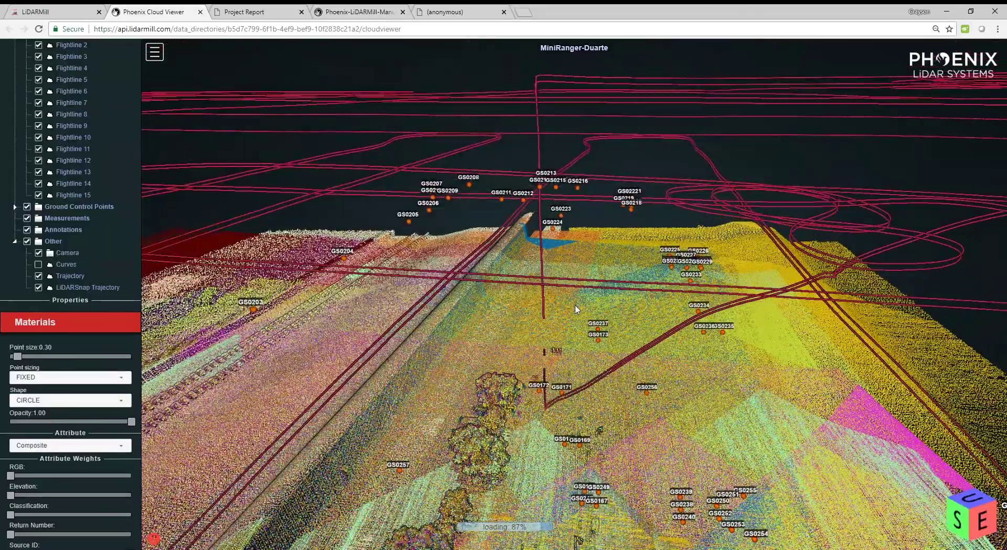
{"action": "scroll", "coordinate": [576, 310], "scroll_direction": "down", "scroll_amount": 4}
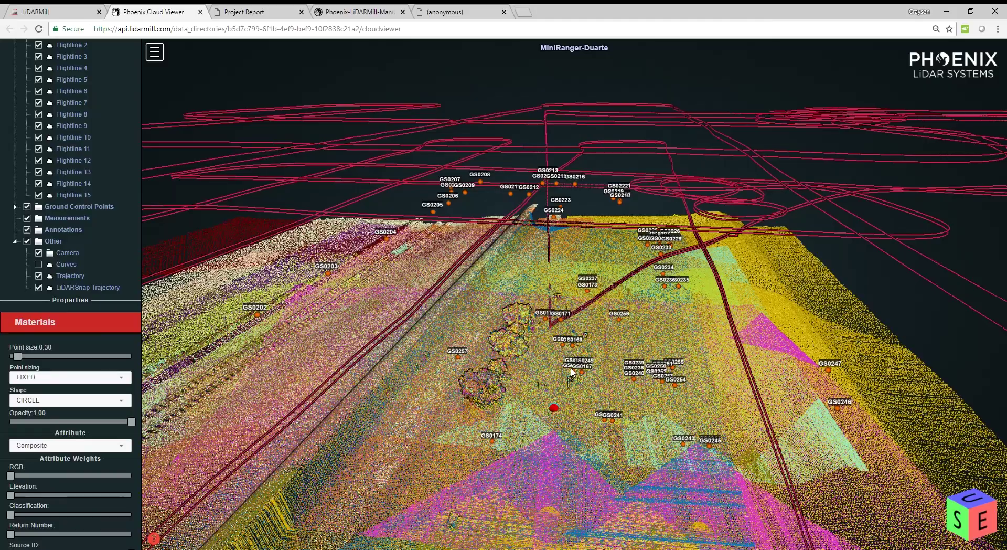
{"action": "left_click_drag", "start_coordinate": [580, 381], "coordinate": [581, 162]}
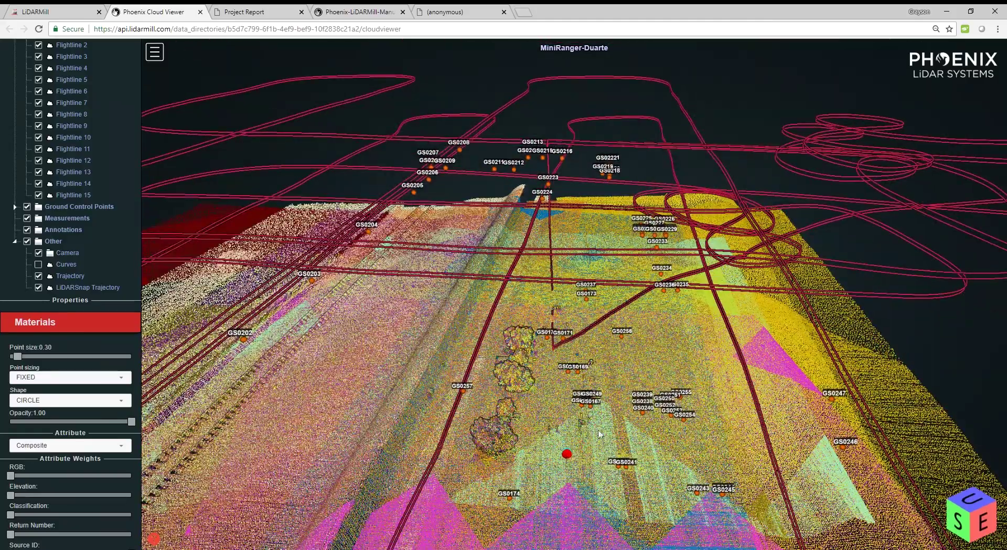
{"action": "scroll", "coordinate": [604, 406], "scroll_direction": "up", "scroll_amount": 5}
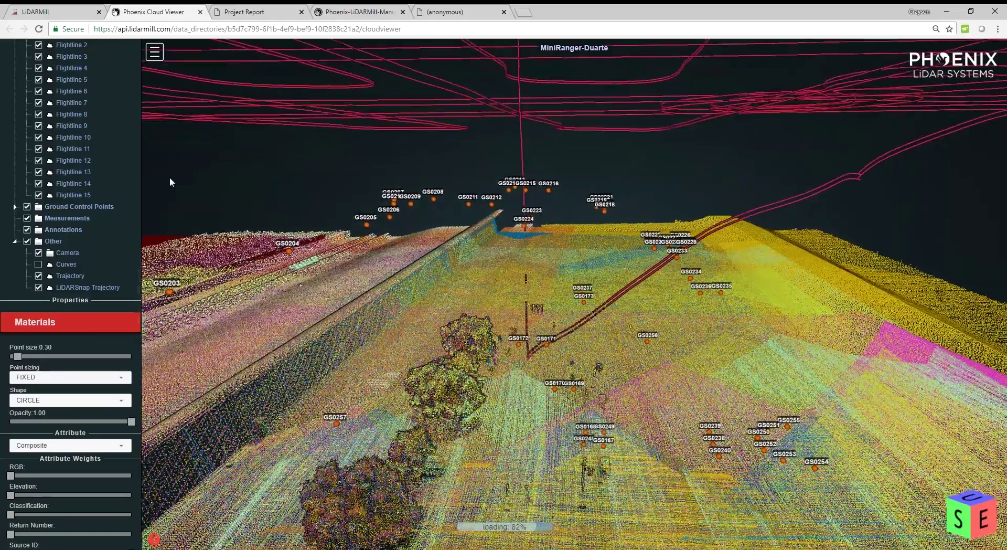
Blend intensity into the flightline colouring: set the Intensity weight to maximum and lower the Source ID weight to about one third
{"action": "scroll", "coordinate": [64, 430], "scroll_direction": "down", "scroll_amount": 1}
{"action": "scroll", "coordinate": [63, 427], "scroll_direction": "down", "scroll_amount": 4}
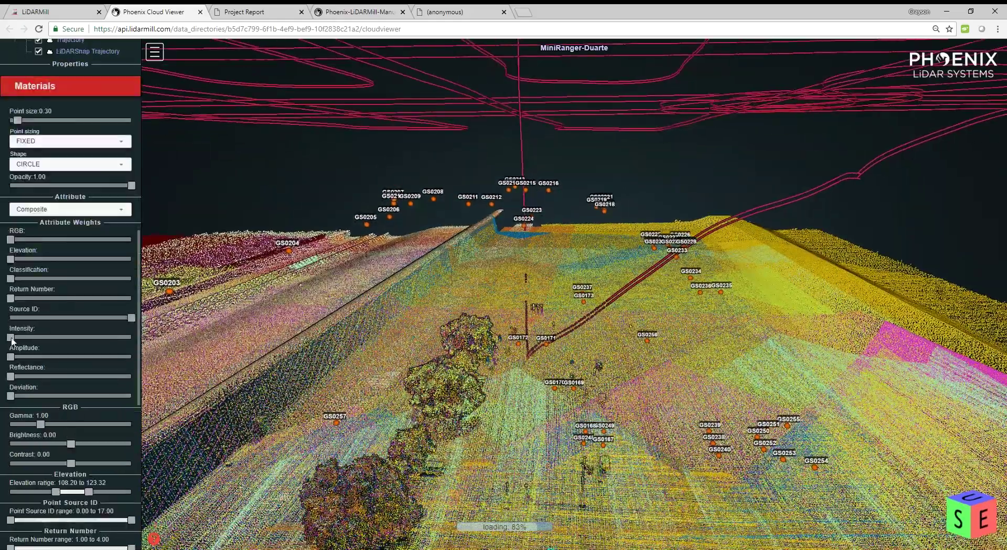
{"action": "left_click_drag", "start_coordinate": [10, 337], "coordinate": [158, 350]}
{"action": "left_click_drag", "start_coordinate": [131, 318], "coordinate": [48, 317]}
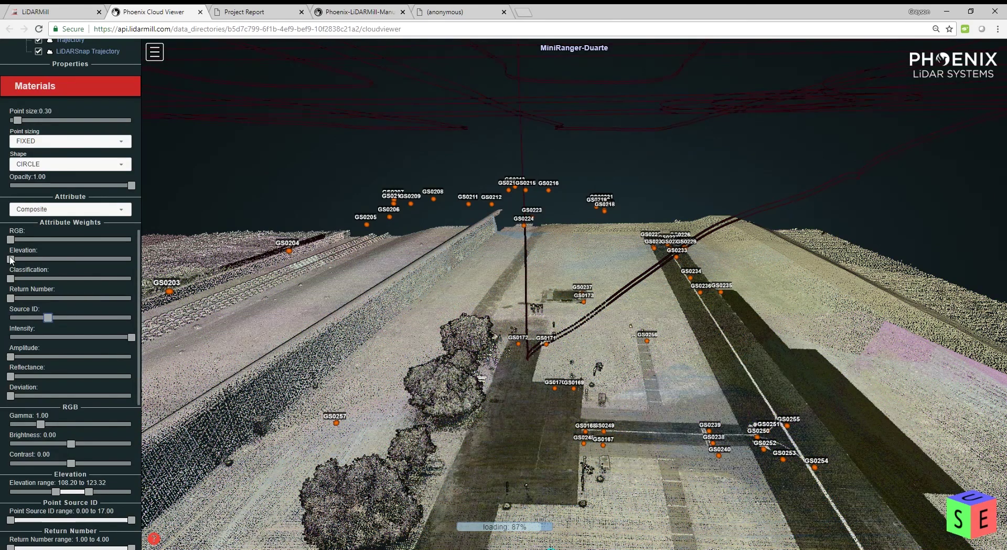
Colour the cloud mainly by elevation: Elevation weight at maximum, Source ID at zero and Intensity at about one seventh
{"action": "left_click_drag", "start_coordinate": [11, 259], "coordinate": [166, 267]}
{"action": "left_click_drag", "start_coordinate": [565, 436], "coordinate": [552, 283]}
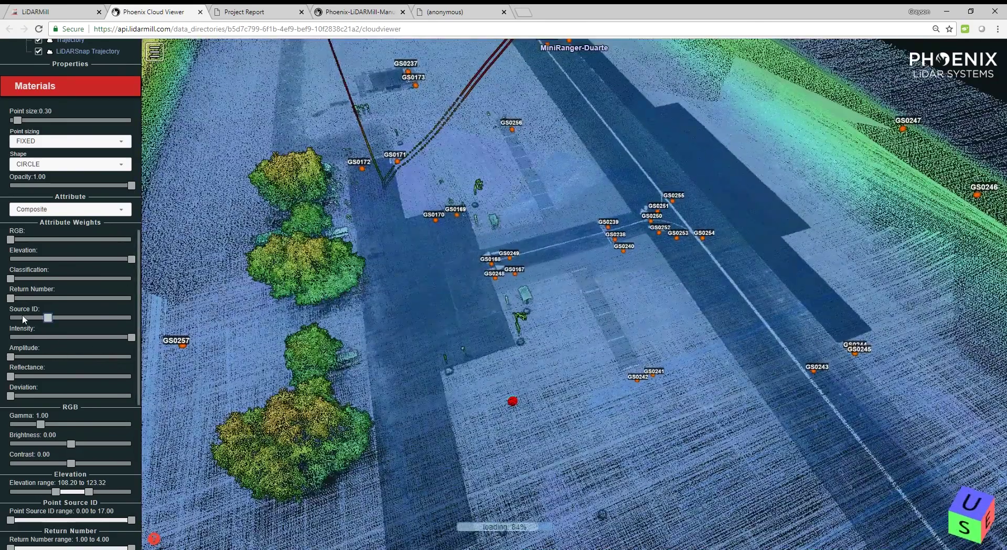
{"action": "left_click_drag", "start_coordinate": [24, 319], "coordinate": [11, 318]}
{"action": "left_click", "coordinate": [29, 336]}
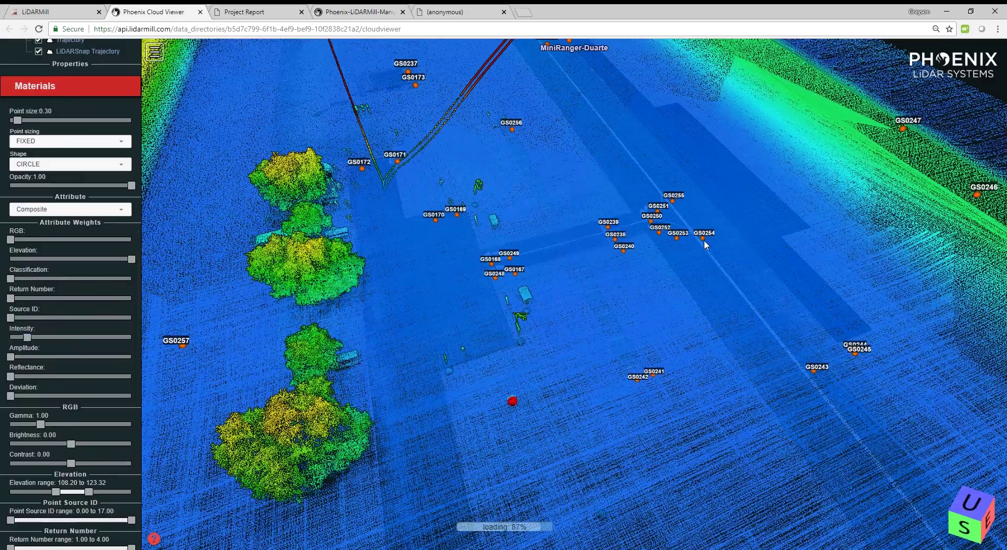
Draw a height profile about 11 m long across the painted line beside ground control point GS0254
{"action": "scroll", "coordinate": [704, 240], "scroll_direction": "up", "scroll_amount": 5}
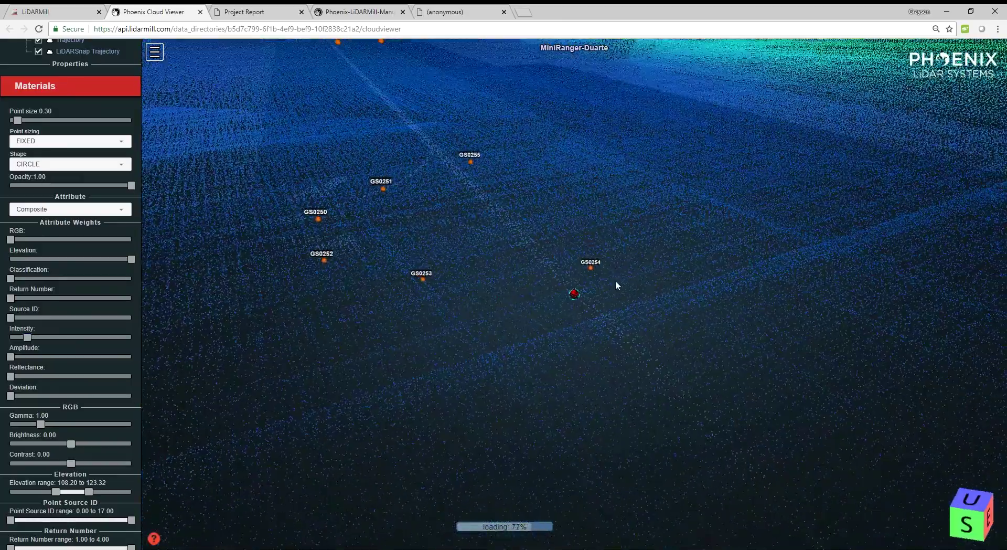
{"action": "left_click_drag", "start_coordinate": [616, 280], "coordinate": [519, 259]}
{"action": "left_click_drag", "start_coordinate": [644, 283], "coordinate": [602, 281]}
{"action": "scroll", "coordinate": [746, 298], "scroll_direction": "up", "scroll_amount": 2}
{"action": "left_click_drag", "start_coordinate": [741, 297], "coordinate": [121, 288]}
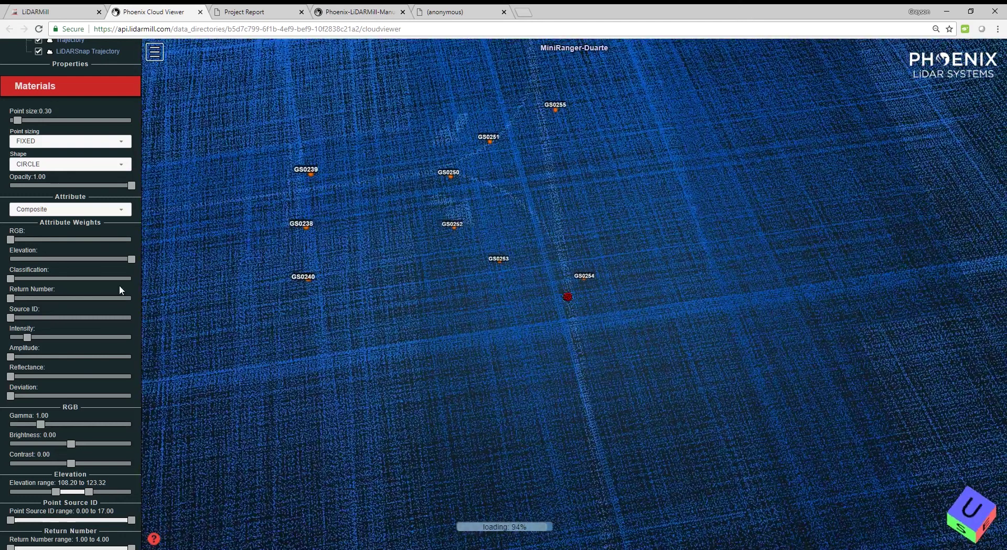
{"action": "scroll", "coordinate": [120, 289], "scroll_direction": "up", "scroll_amount": 10}
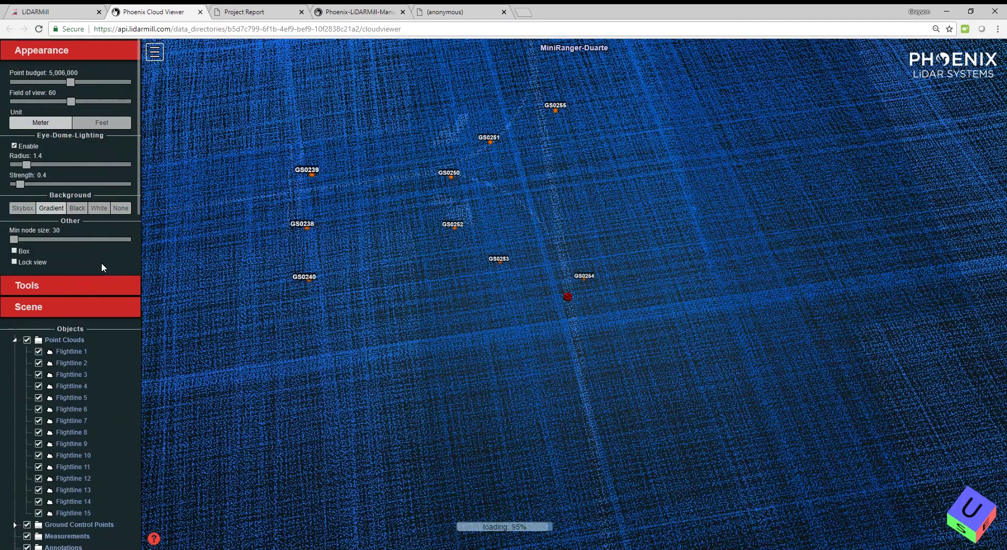
{"action": "left_click", "coordinate": [105, 285]}
{"action": "left_click", "coordinate": [108, 322]}
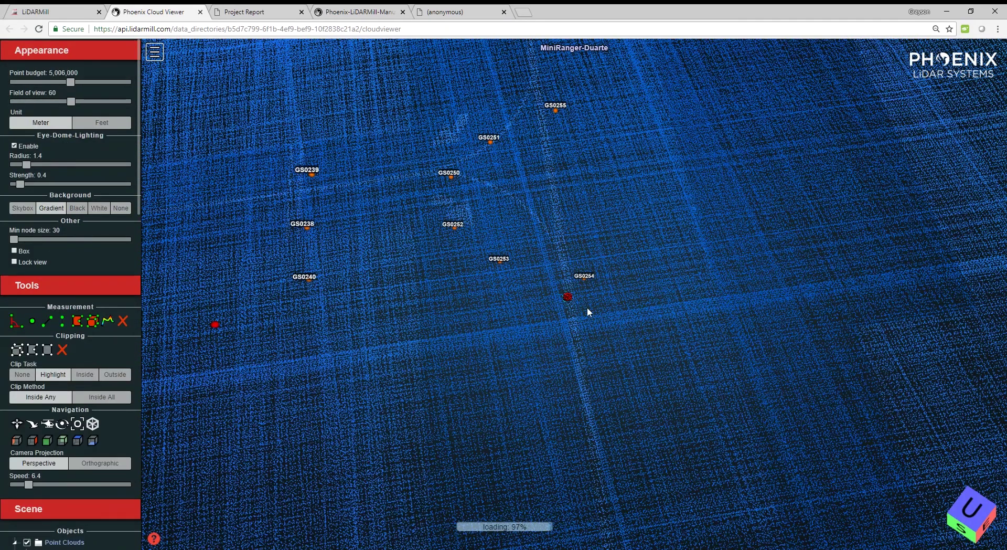
{"action": "left_click", "coordinate": [446, 296]}
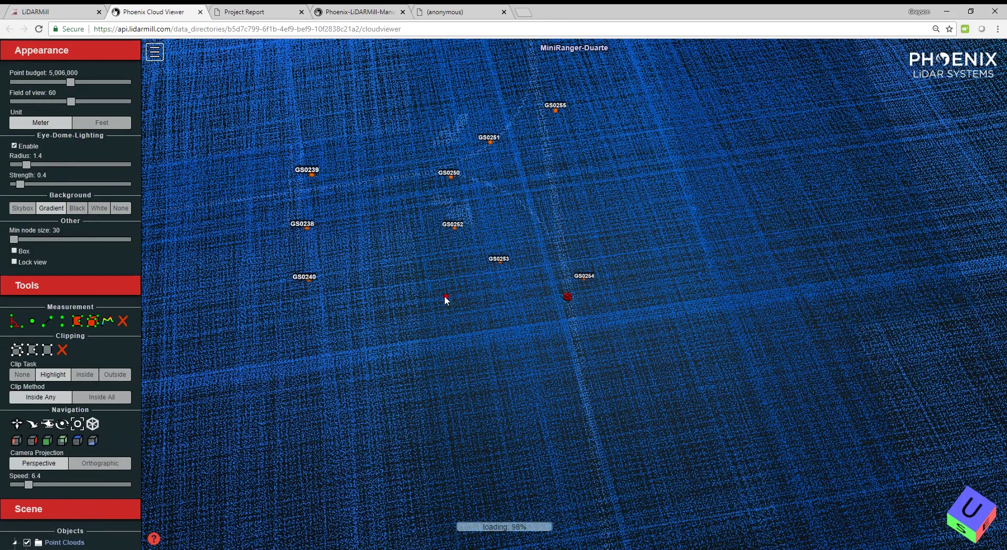
{"action": "left_click", "coordinate": [737, 251]}
{"action": "right_click", "coordinate": [738, 251]}
Set the width of the new profile measurement to 2
{"action": "scroll", "coordinate": [106, 432], "scroll_direction": "down", "scroll_amount": 8}
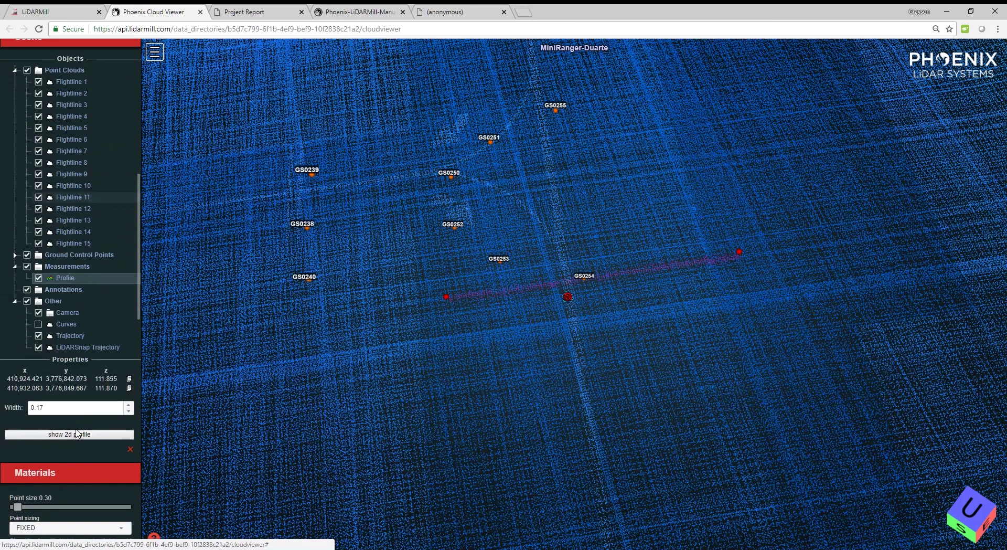
{"action": "double_click", "coordinate": [37, 408]}
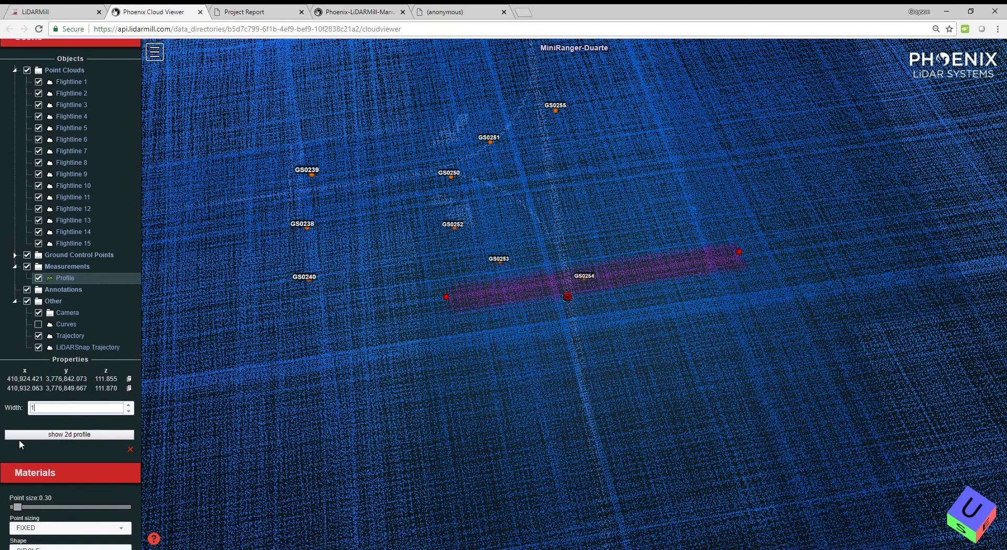
{"action": "left_click_drag", "start_coordinate": [54, 406], "coordinate": [31, 407]}
{"action": "type", "text": "2"}
Clip the point cloud to the inside of the profile and view the remaining strip edge-on at GS0254
{"action": "scroll", "coordinate": [87, 152], "scroll_direction": "up", "scroll_amount": 5}
{"action": "left_click", "coordinate": [85, 187]}
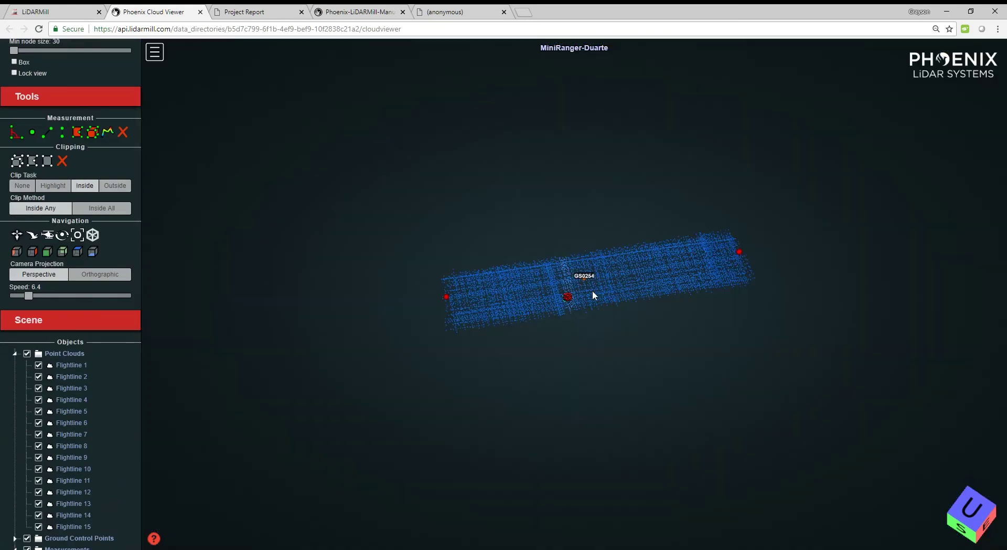
{"action": "scroll", "coordinate": [593, 291], "scroll_direction": "up", "scroll_amount": 5}
{"action": "left_click_drag", "start_coordinate": [638, 296], "coordinate": [631, 169]}
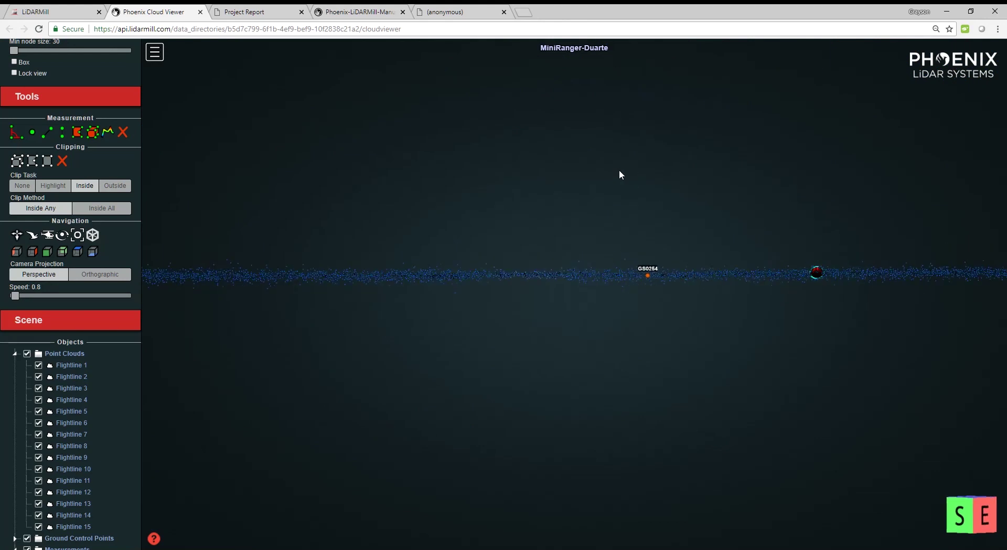
{"action": "mouse_move", "coordinate": [662, 272]}
{"action": "left_mouse_down"}
{"action": "mouse_move", "coordinate": [674, 273]}
{"action": "mouse_move", "coordinate": [666, 266]}
{"action": "left_mouse_up"}
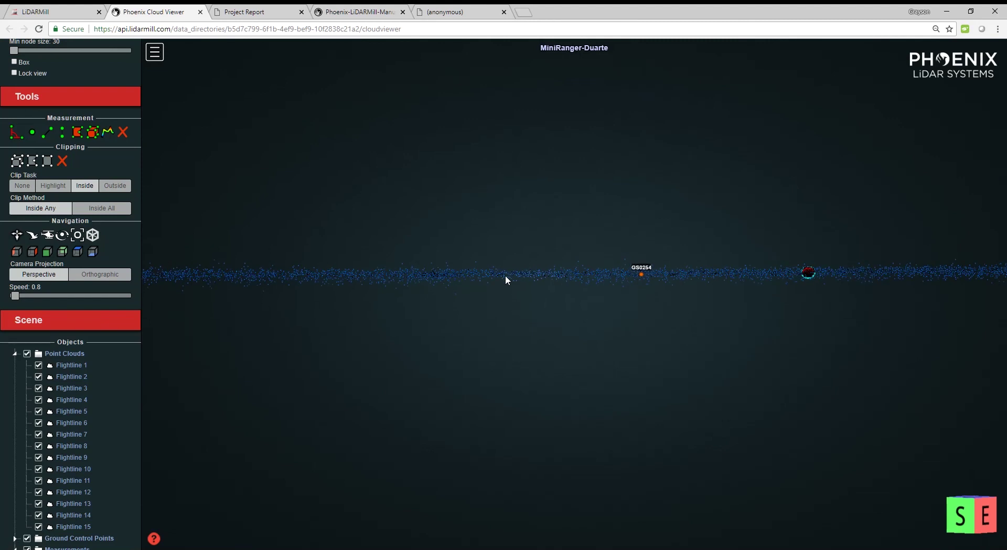
Colour the clipped strip purely by flightline: set the Source ID weight to maximum and the Elevation and Intensity weights to zero
{"action": "scroll", "coordinate": [70, 378], "scroll_direction": "down", "scroll_amount": 12}
{"action": "scroll", "coordinate": [69, 379], "scroll_direction": "down", "scroll_amount": 1}
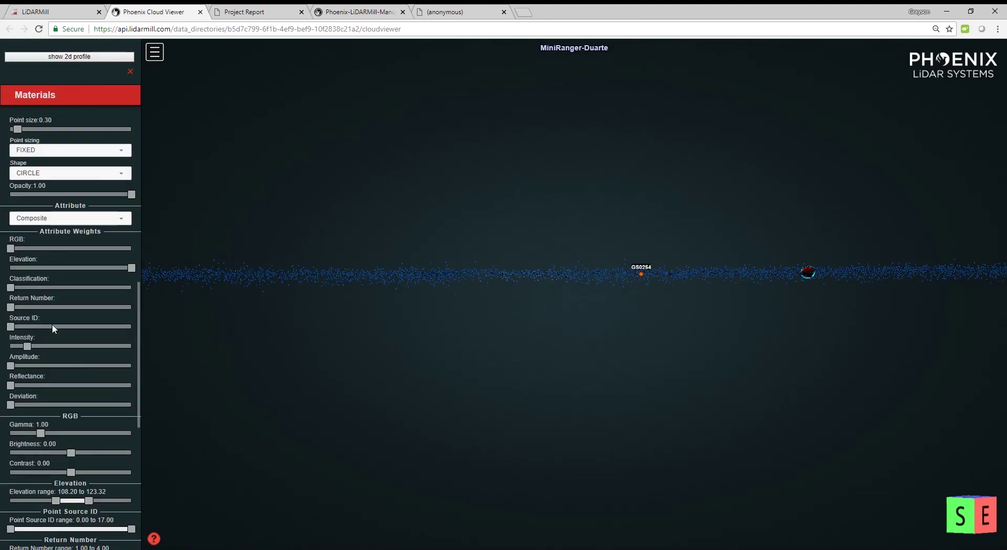
{"action": "left_click_drag", "start_coordinate": [11, 326], "coordinate": [180, 331]}
{"action": "left_click_drag", "start_coordinate": [132, 267], "coordinate": [10, 268]}
{"action": "left_click_drag", "start_coordinate": [27, 347], "coordinate": [9, 347]}
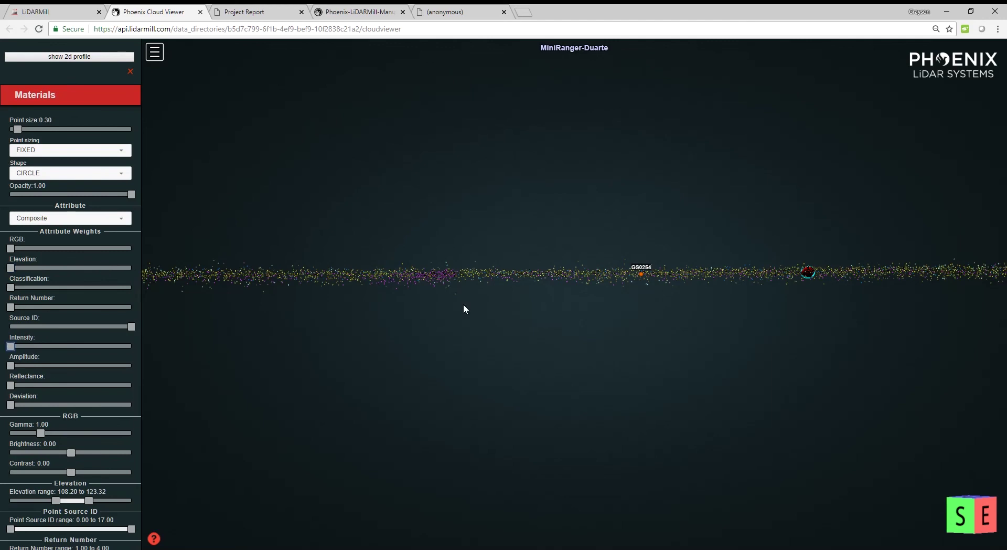
Check the flightline colours along the clipped strip, and switch the clip task back to Highlight to redisplay the full cloud
{"action": "scroll", "coordinate": [662, 319], "scroll_direction": "up", "scroll_amount": 4}
{"action": "left_click_drag", "start_coordinate": [684, 294], "coordinate": [643, 326]}
{"action": "left_click_drag", "start_coordinate": [735, 331], "coordinate": [768, 319]}
{"action": "scroll", "coordinate": [748, 325], "scroll_direction": "down", "scroll_amount": 5}
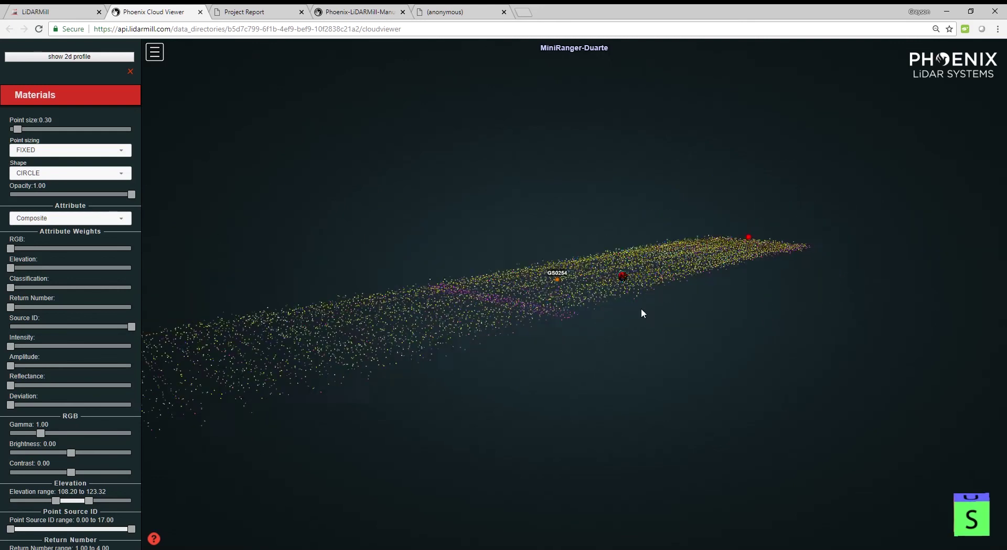
{"action": "scroll", "coordinate": [68, 210], "scroll_direction": "up", "scroll_amount": 12}
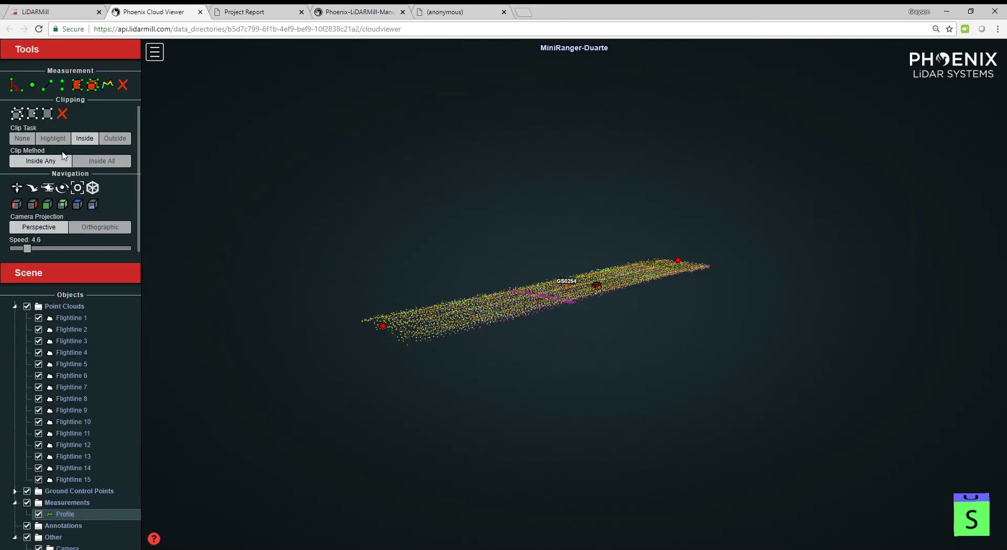
{"action": "left_click", "coordinate": [52, 138]}
Examine the flightline overlap and trajectories around the highlighted profile and across the whole site from above
{"action": "scroll", "coordinate": [315, 207], "scroll_direction": "up", "scroll_amount": 5}
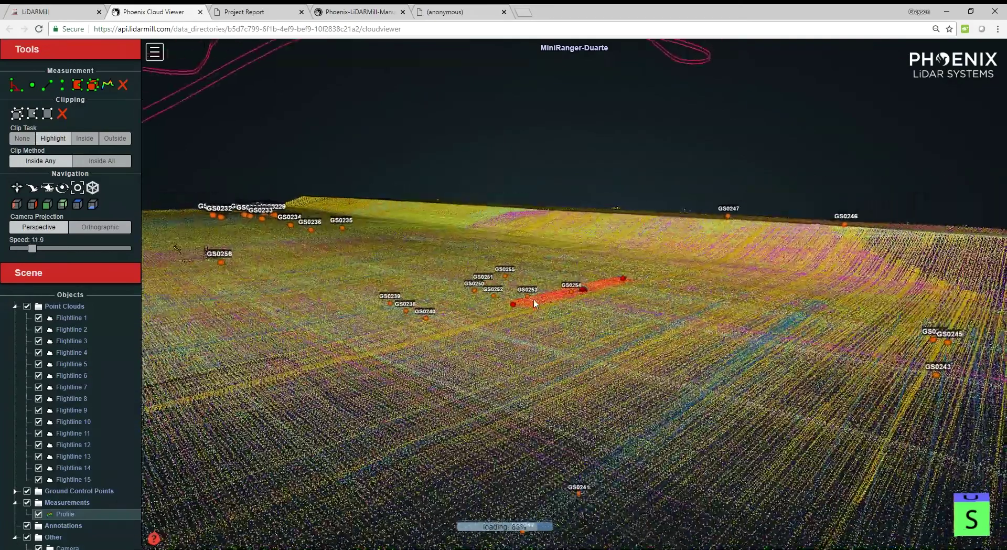
{"action": "left_click_drag", "start_coordinate": [501, 268], "coordinate": [472, 330]}
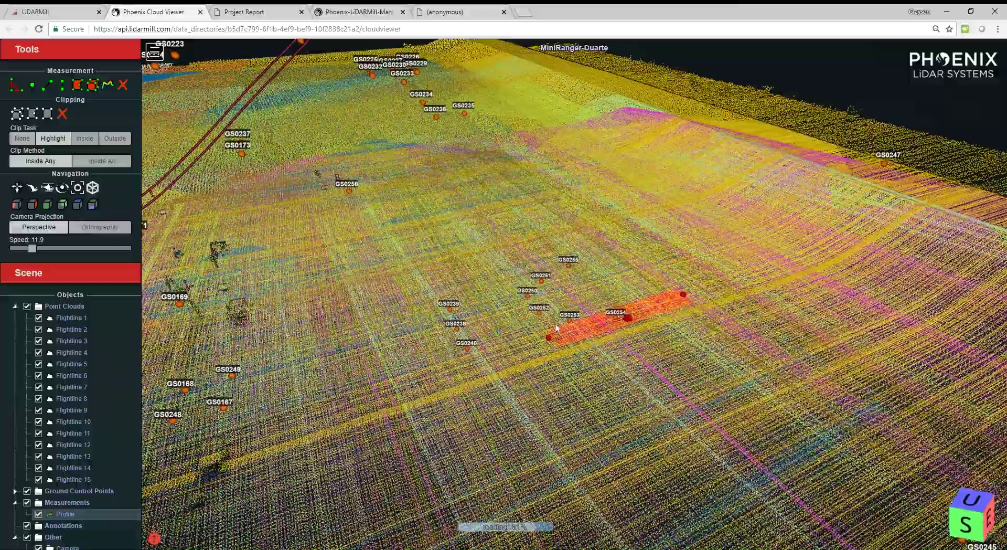
{"action": "left_click_drag", "start_coordinate": [485, 231], "coordinate": [572, 339]}
{"action": "scroll", "coordinate": [507, 360], "scroll_direction": "down", "scroll_amount": 5}
{"action": "scroll", "coordinate": [572, 338], "scroll_direction": "down", "scroll_amount": 6}
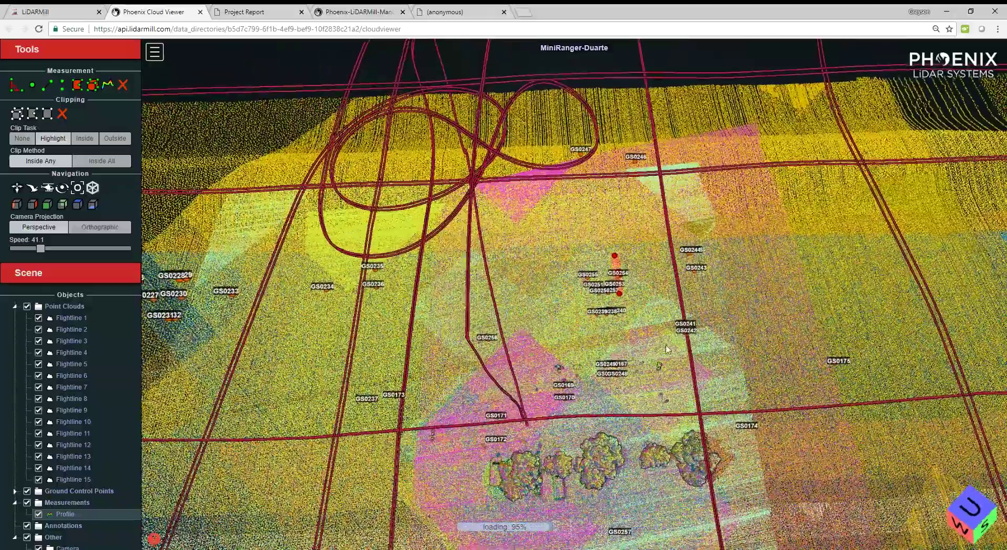
{"action": "scroll", "coordinate": [666, 349], "scroll_direction": "up", "scroll_amount": 4}
{"action": "left_click_drag", "start_coordinate": [664, 392], "coordinate": [643, 403]}
{"action": "scroll", "coordinate": [642, 402], "scroll_direction": "down", "scroll_amount": 3}
{"action": "scroll", "coordinate": [644, 403], "scroll_direction": "down", "scroll_amount": 5}
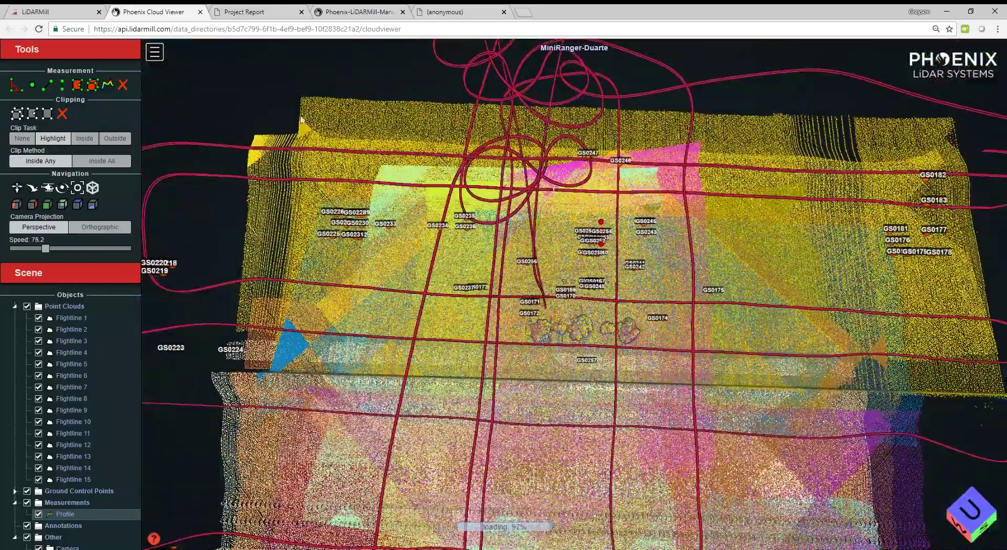
Switch to the LiDARMill project page and review MiniRanger-Duarte's map, pipelines and Spatial Fuser output files
{"action": "left_click", "coordinate": [72, 11]}
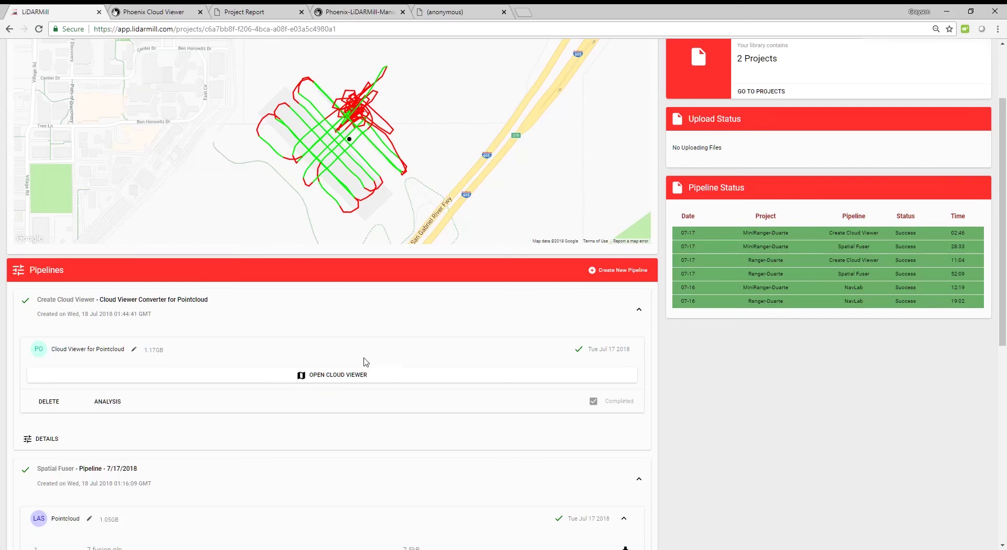
{"action": "scroll", "coordinate": [322, 336], "scroll_direction": "up", "scroll_amount": 2}
{"action": "scroll", "coordinate": [319, 332], "scroll_direction": "down", "scroll_amount": 3}
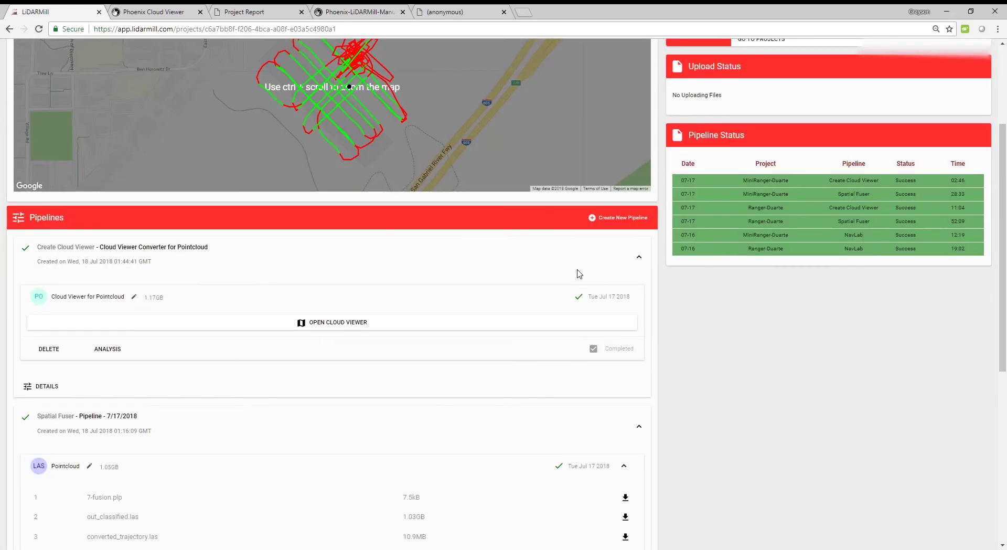
{"action": "scroll", "coordinate": [320, 404], "scroll_direction": "down", "scroll_amount": 3}
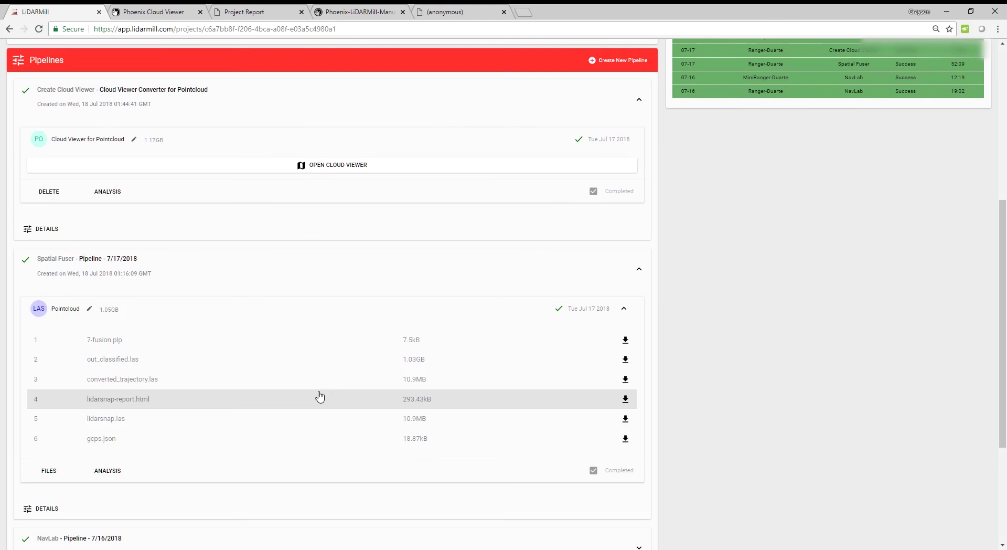
{"action": "scroll", "coordinate": [340, 381], "scroll_direction": "down", "scroll_amount": 2}
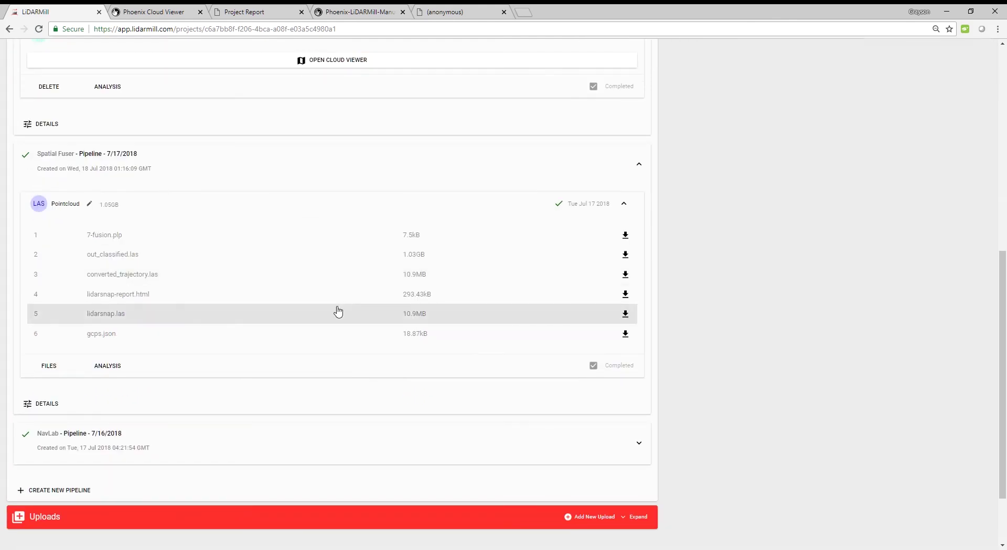
{"action": "scroll", "coordinate": [167, 258], "scroll_direction": "up", "scroll_amount": 7}
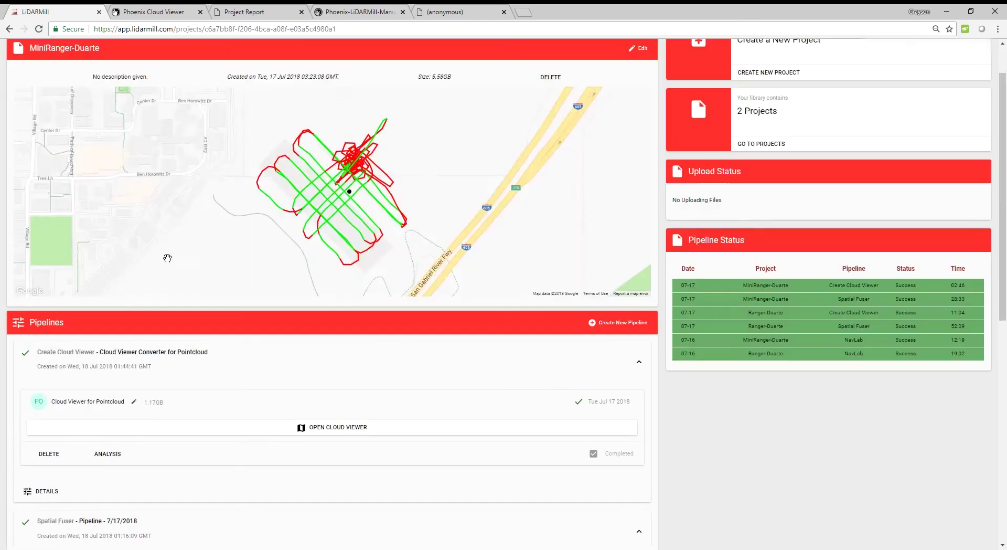
{"action": "scroll", "coordinate": [168, 258], "scroll_direction": "up", "scroll_amount": 1}
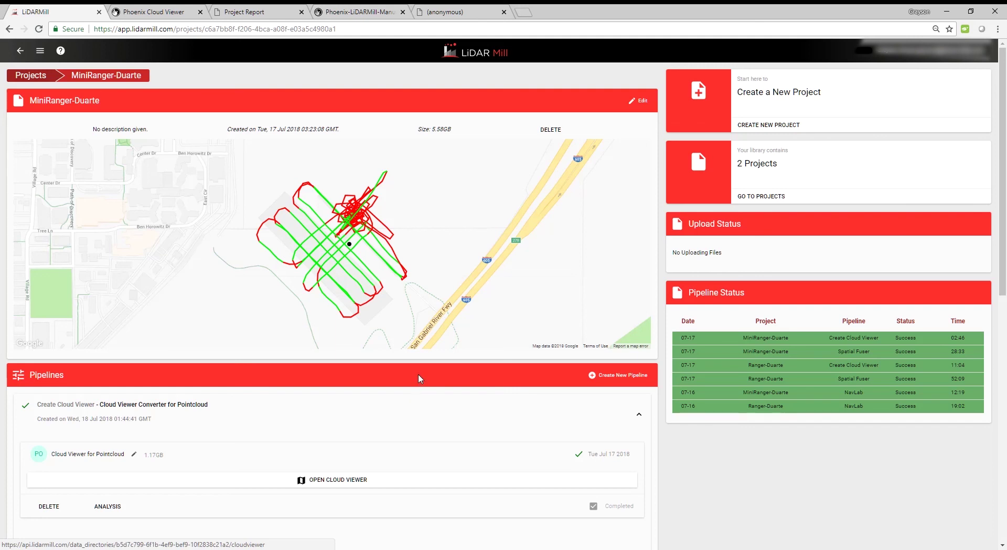
{"action": "scroll", "coordinate": [414, 377], "scroll_direction": "down", "scroll_amount": 3}
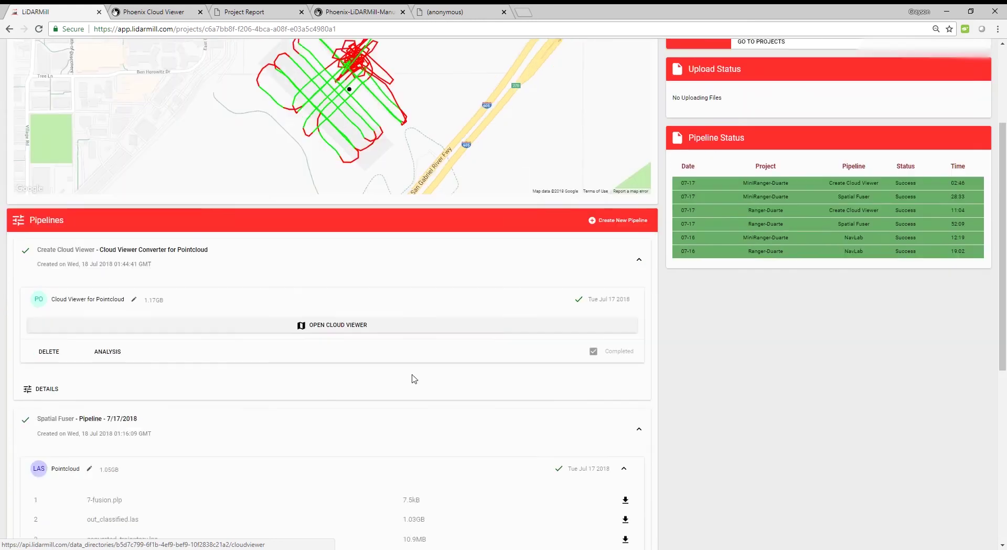
{"action": "scroll", "coordinate": [414, 376], "scroll_direction": "up", "scroll_amount": 3}
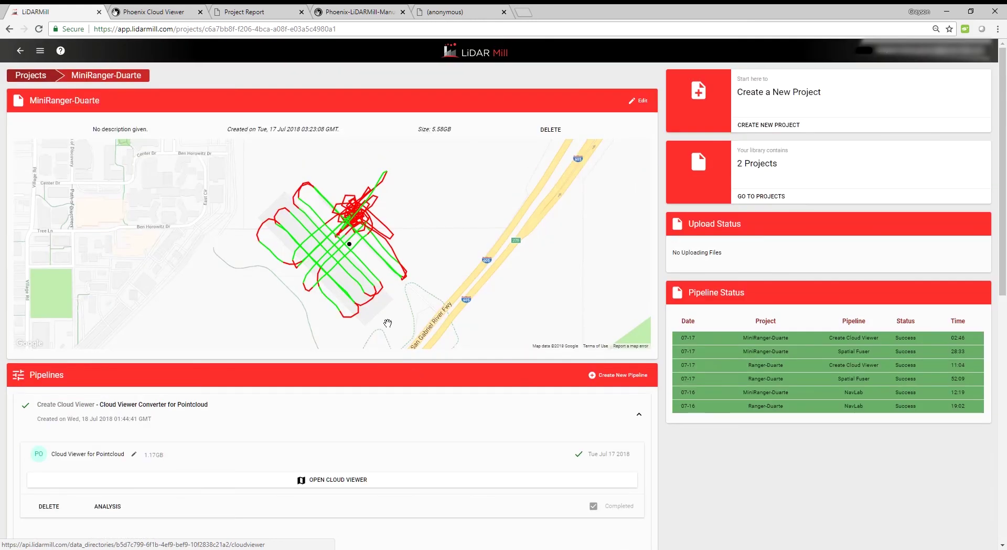